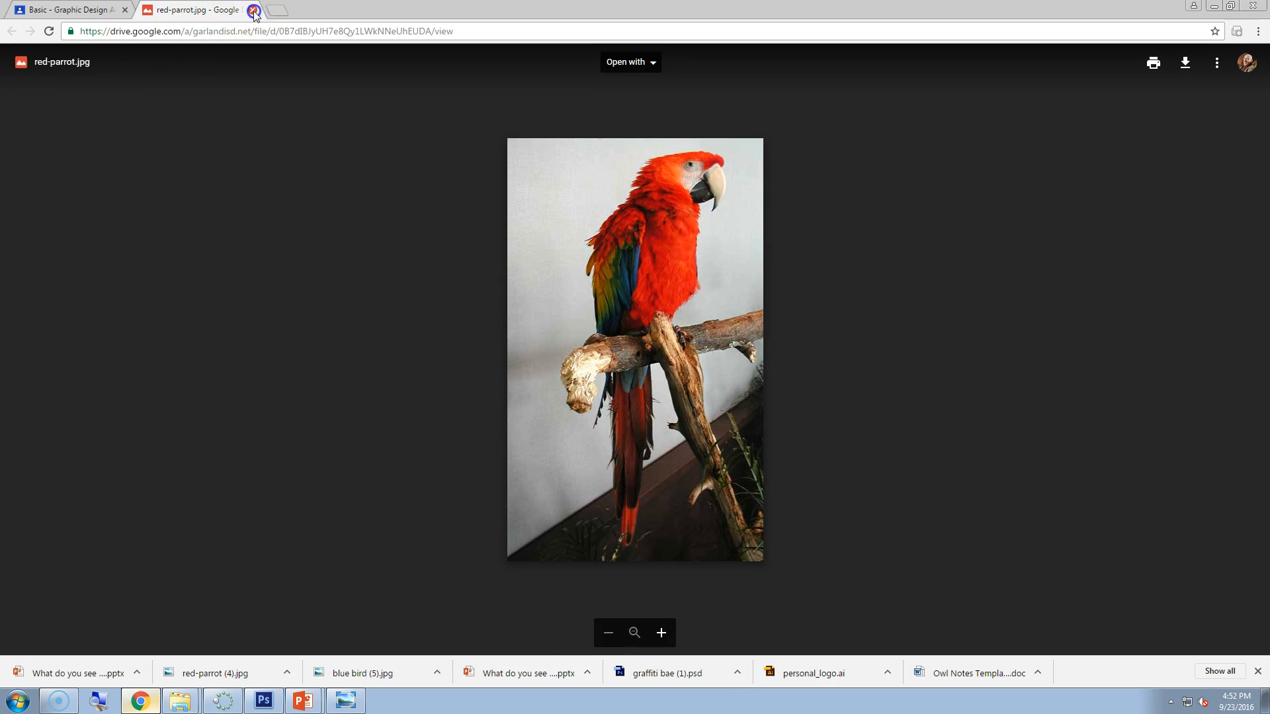
- Download blue bird.jpg from the What do you see (powerpoint) assignment in Google Classroom
click(30, 67)
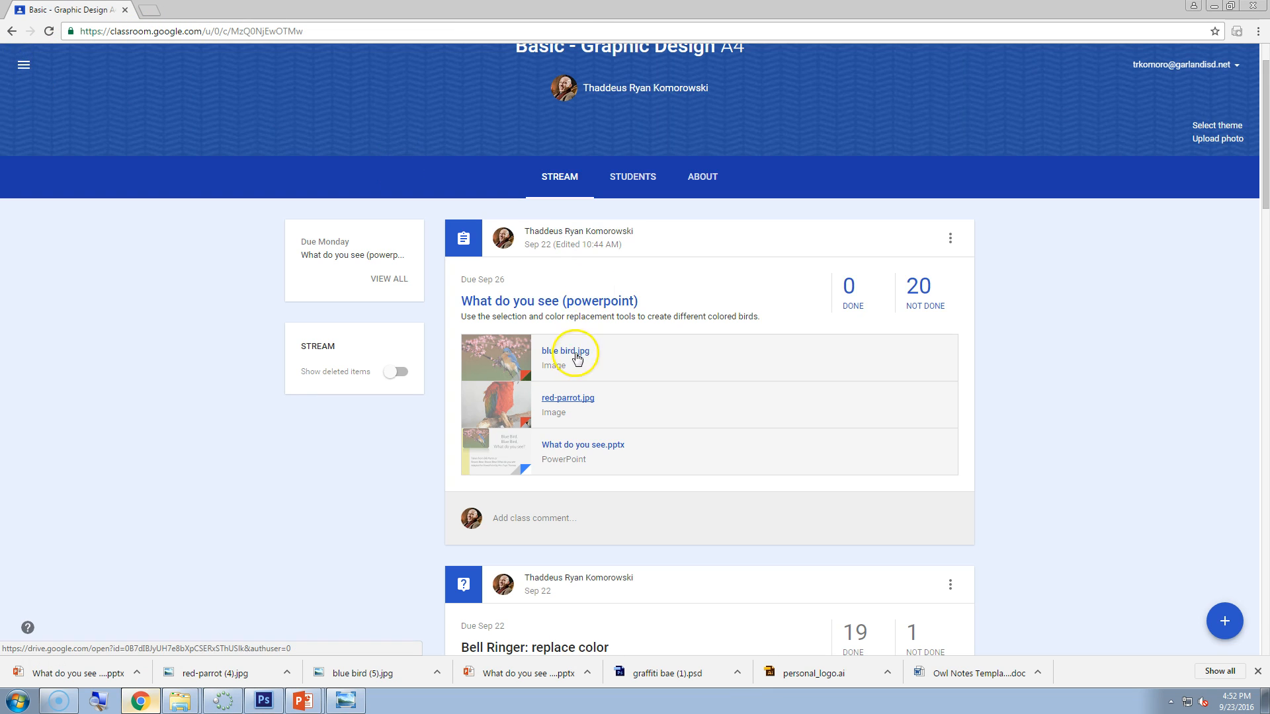
click(503, 361)
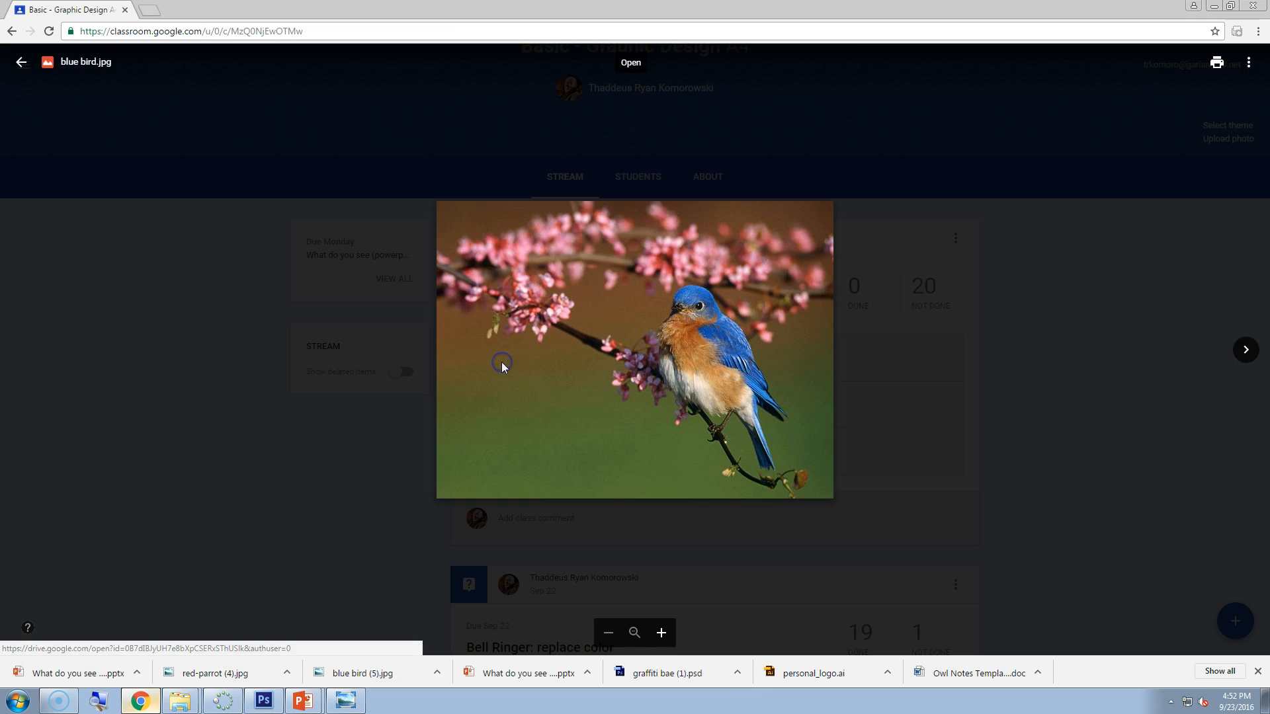
click(1257, 71)
click(1207, 124)
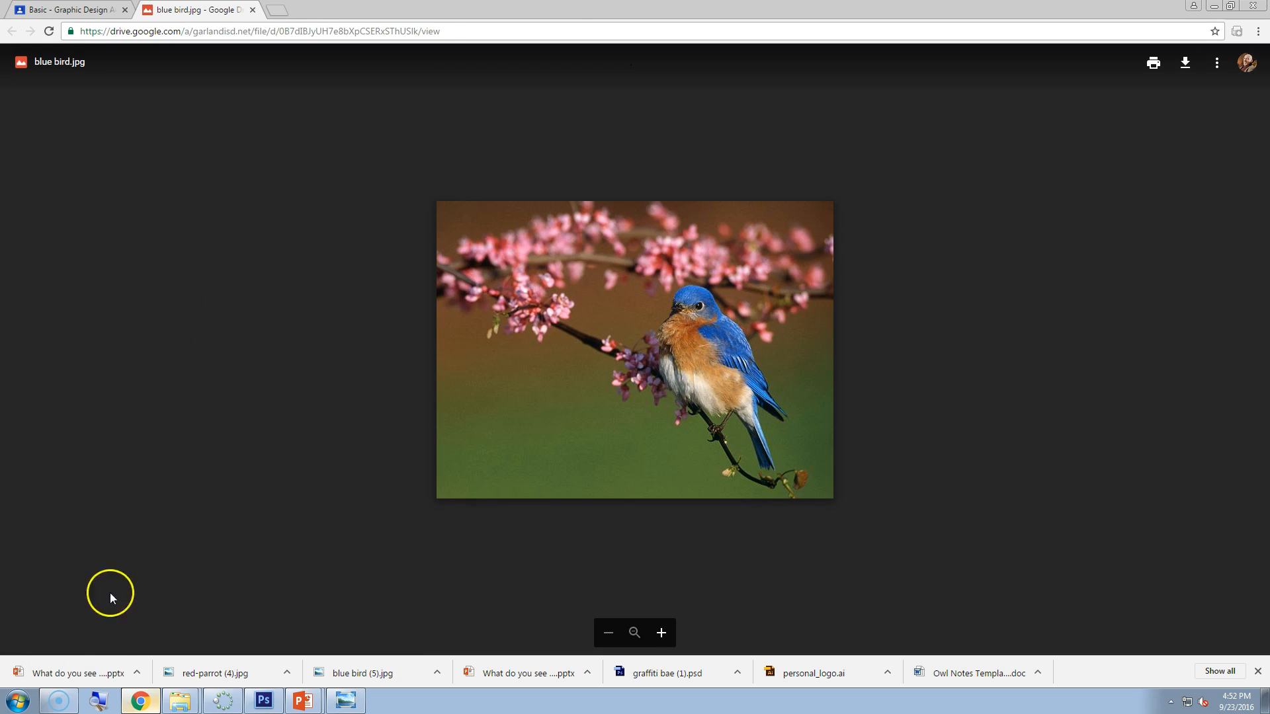
click(1185, 62)
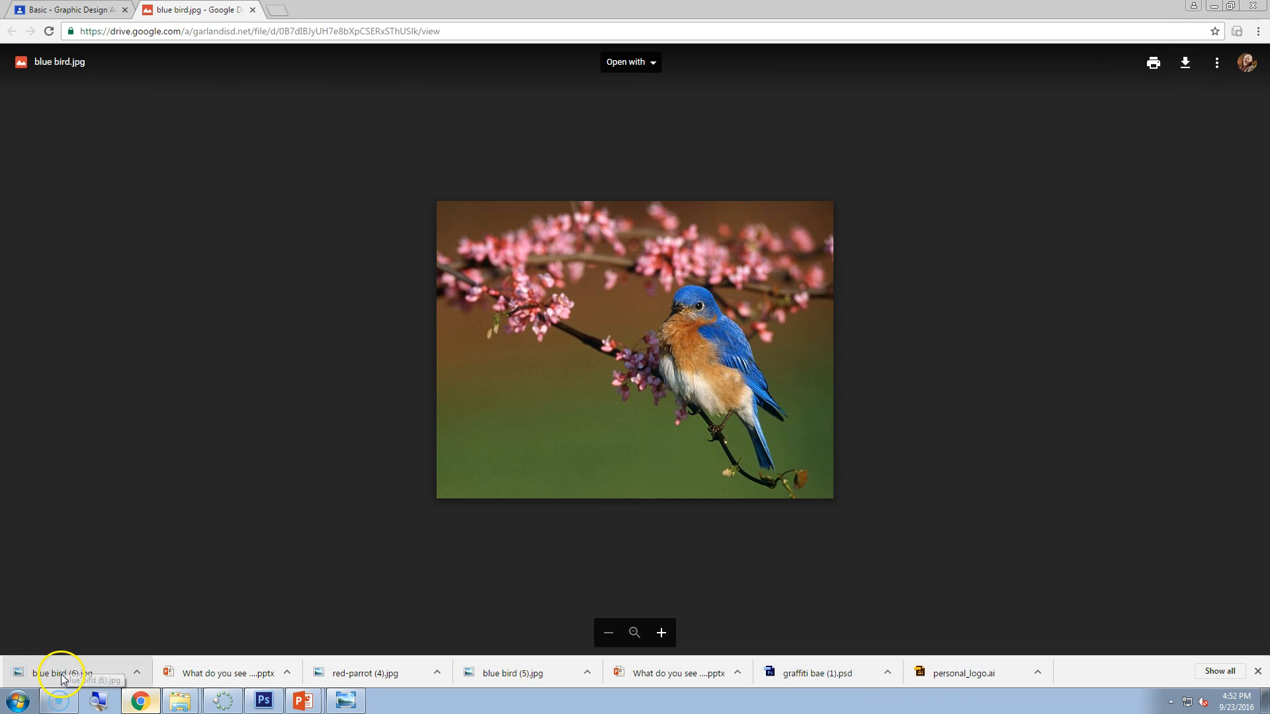
- Open the downloaded blue bird (6).jpg in Photoshop and close the photo viewer windows
click(63, 675)
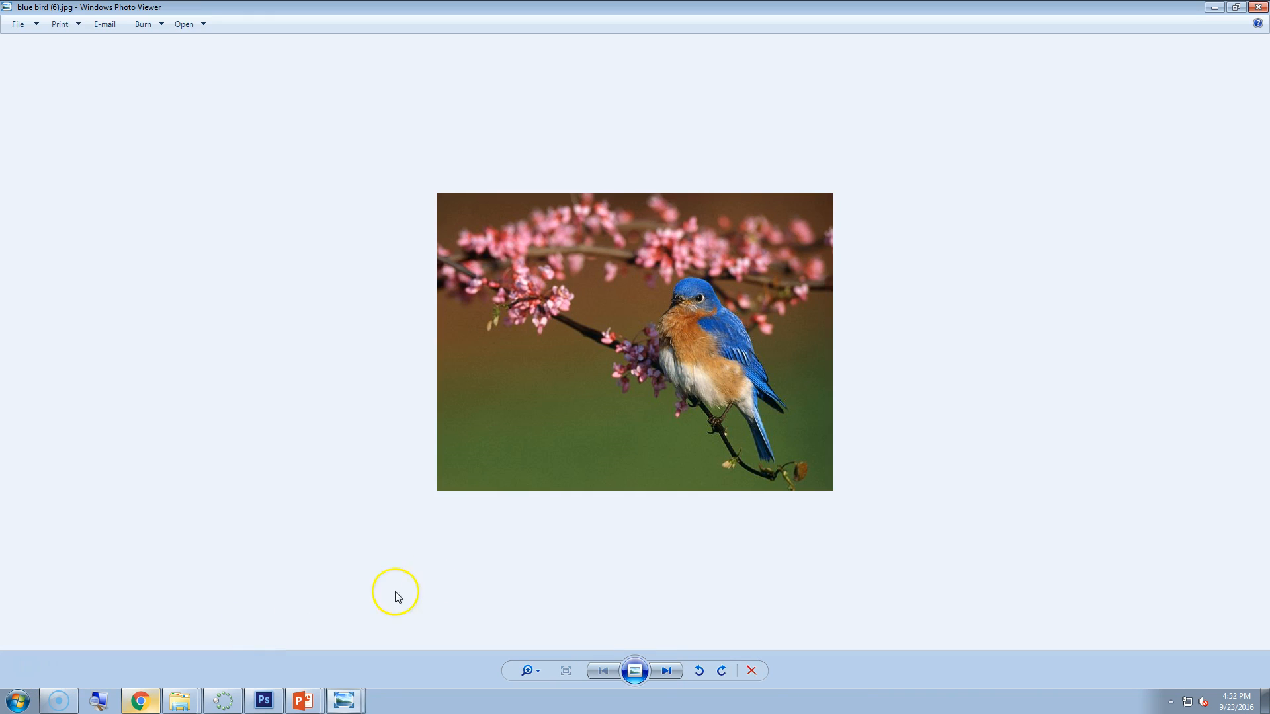
click(185, 25)
click(203, 67)
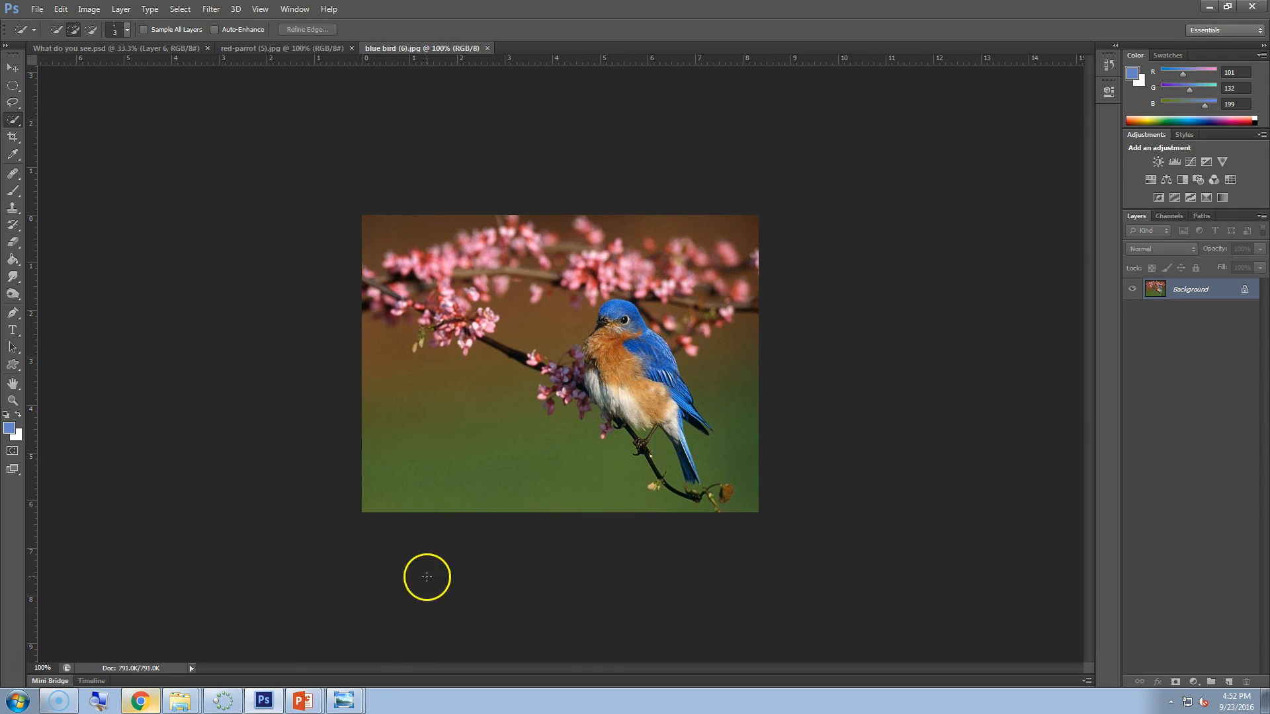
right_click(343, 700)
click(350, 677)
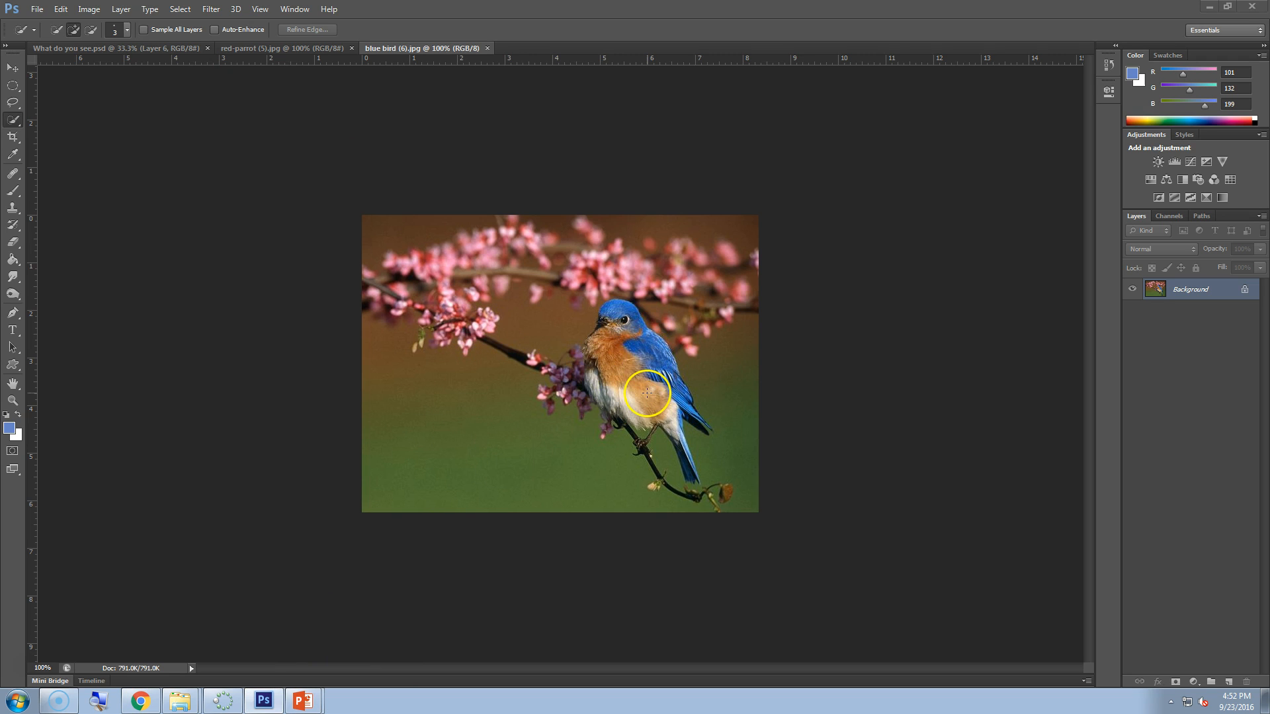
- Activate the Quick Selection tool and set its brush size to 4 px
scroll(652, 363, up, 5)
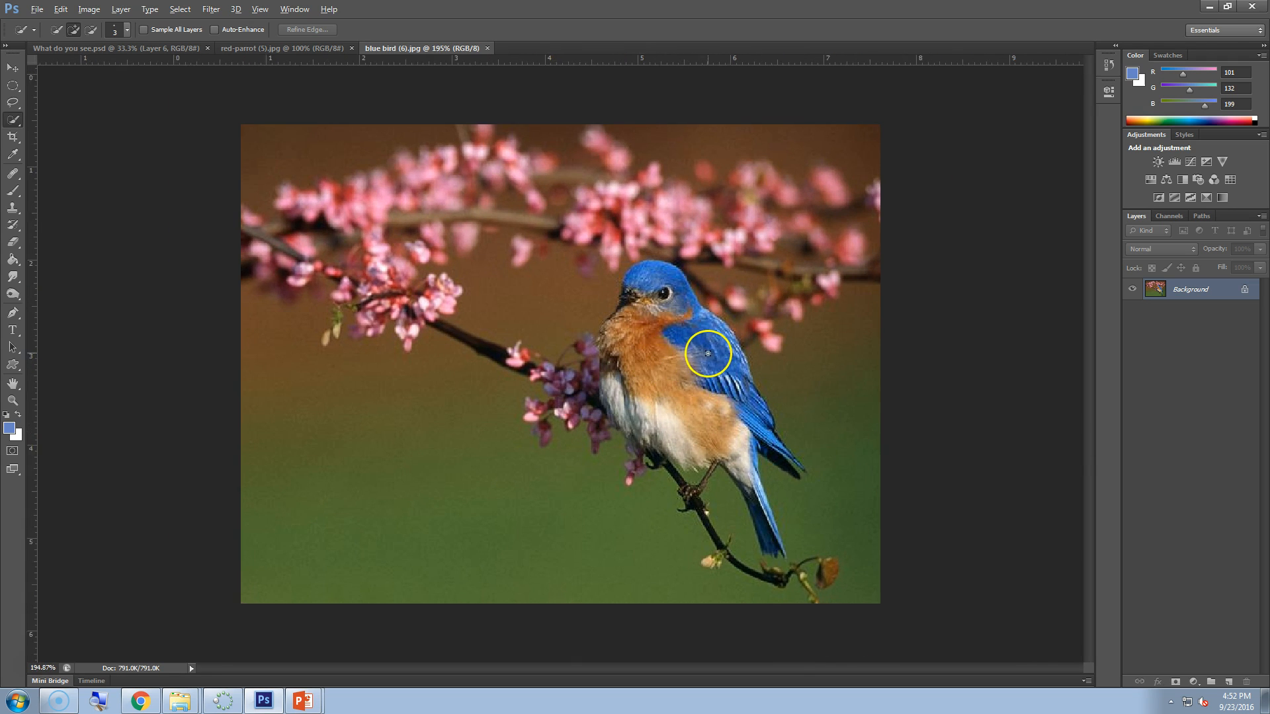
scroll(708, 354, up, 3)
scroll(723, 351, up, 2)
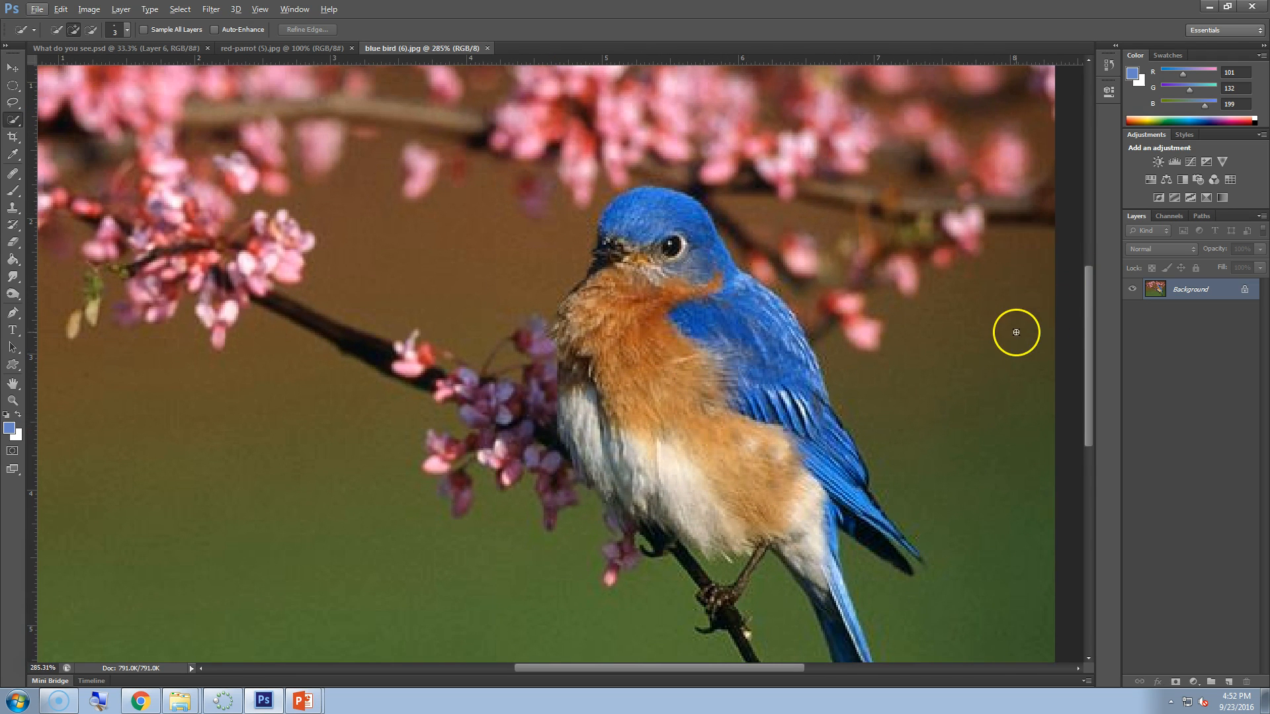
scroll(1011, 330, down, 3)
scroll(1010, 330, down, 1)
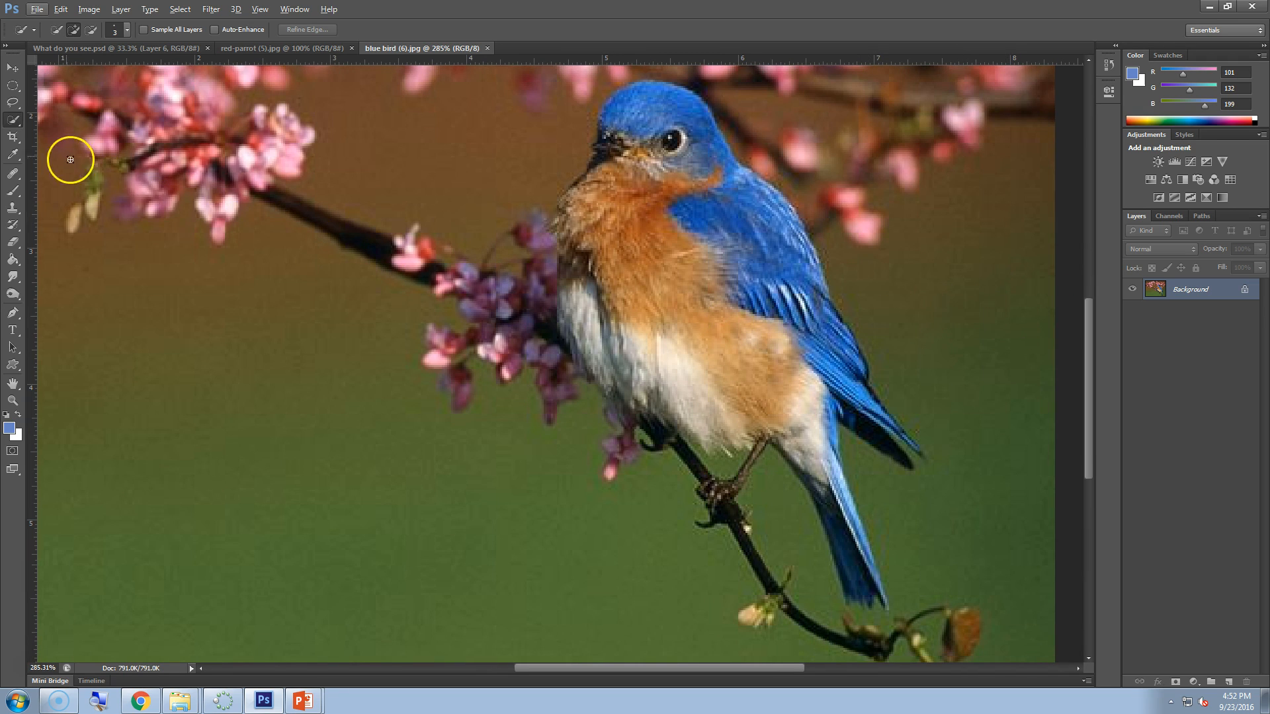
click(14, 121)
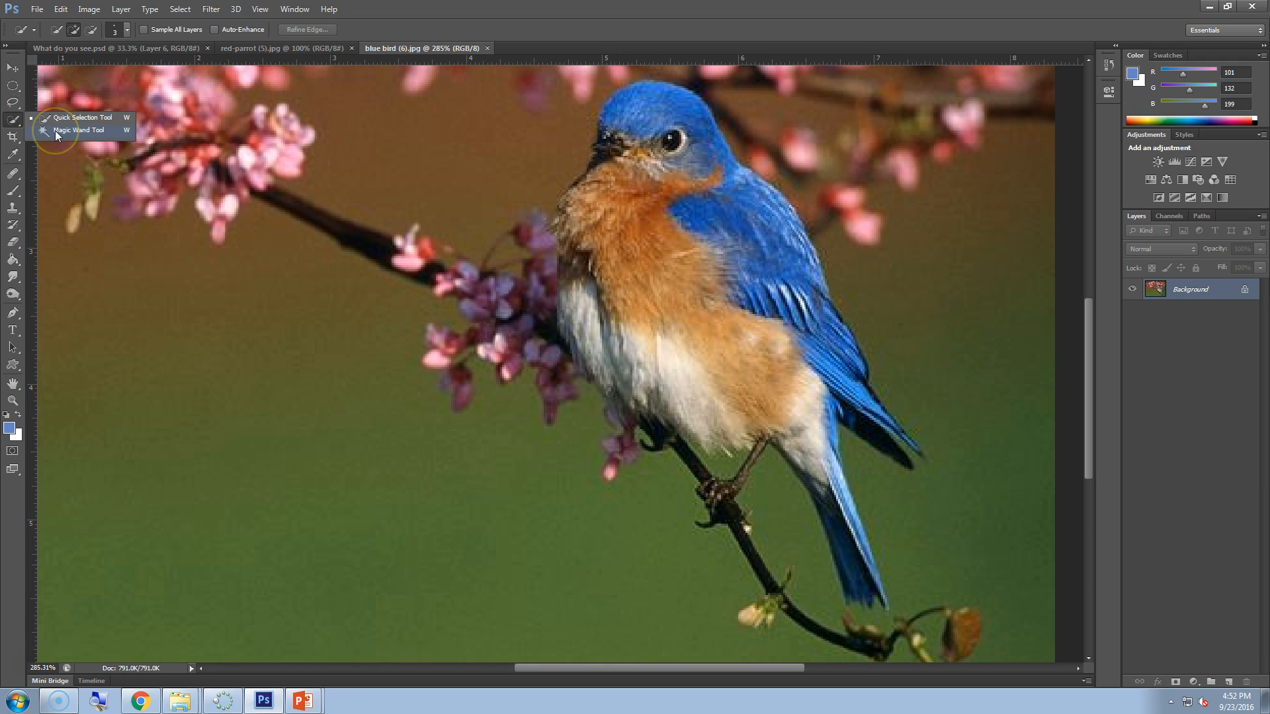
click(55, 130)
click(10, 122)
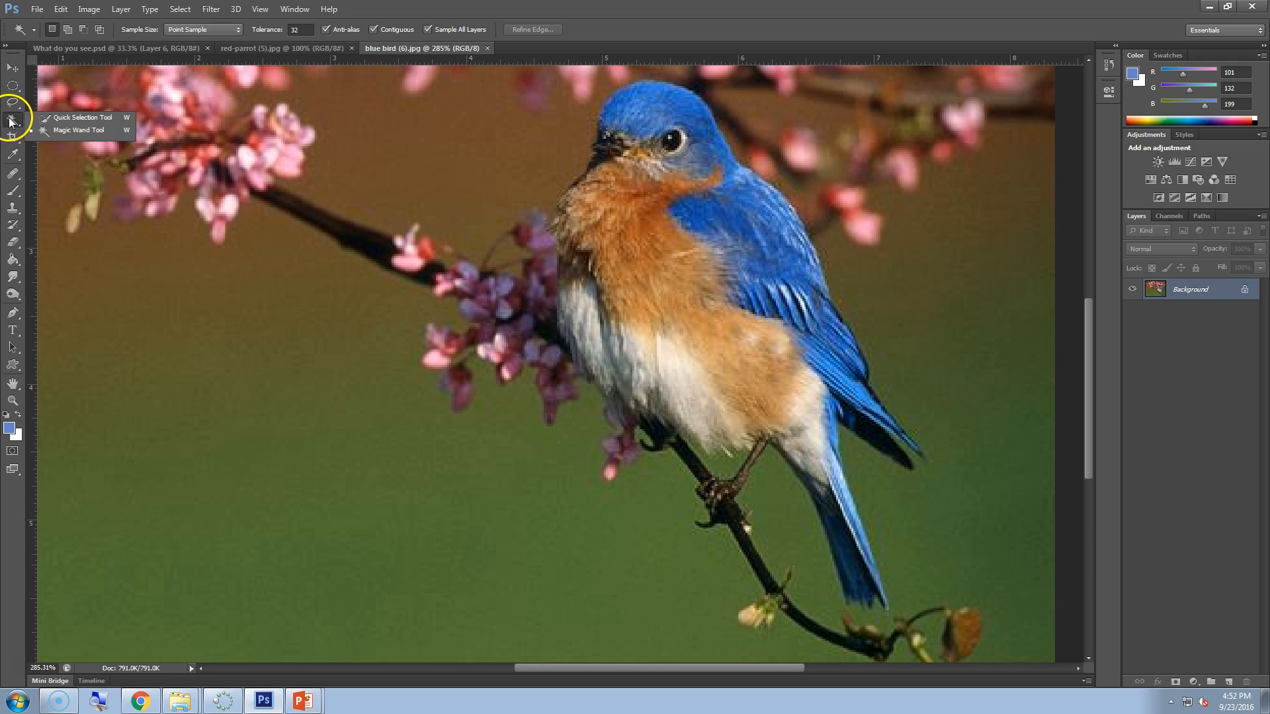
click(63, 118)
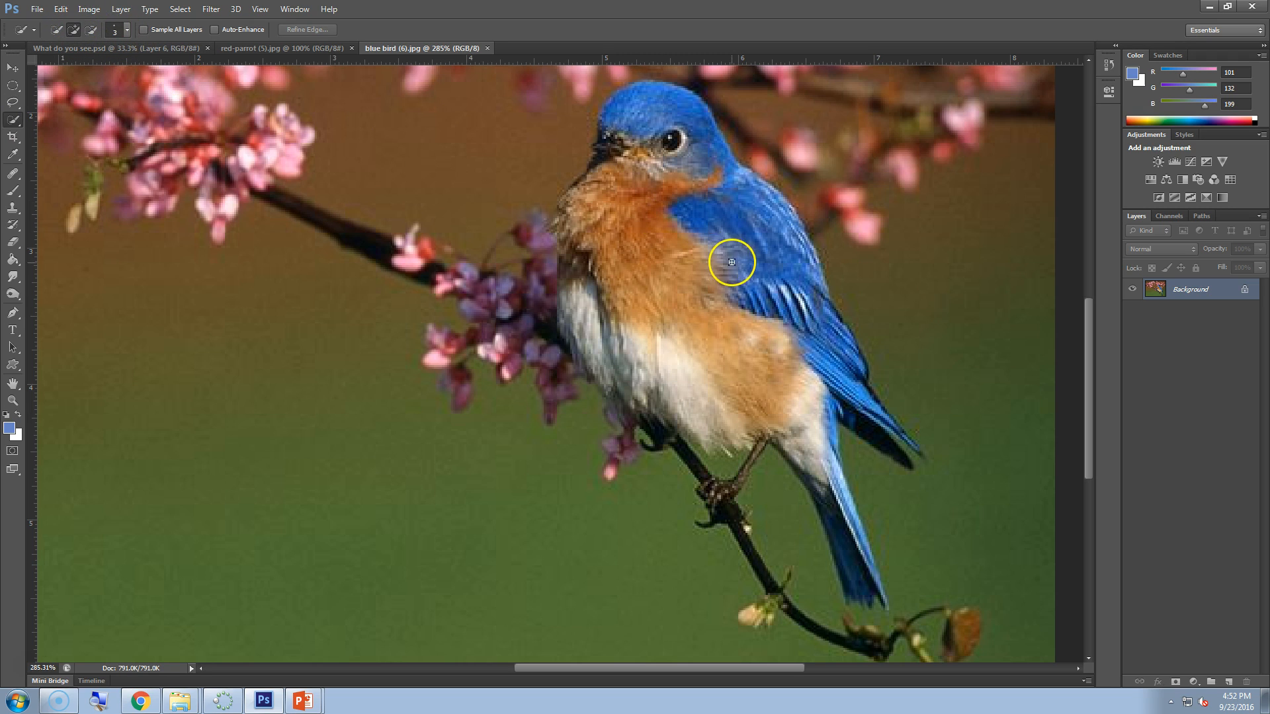
click(128, 31)
drag(54, 69, 141, 74)
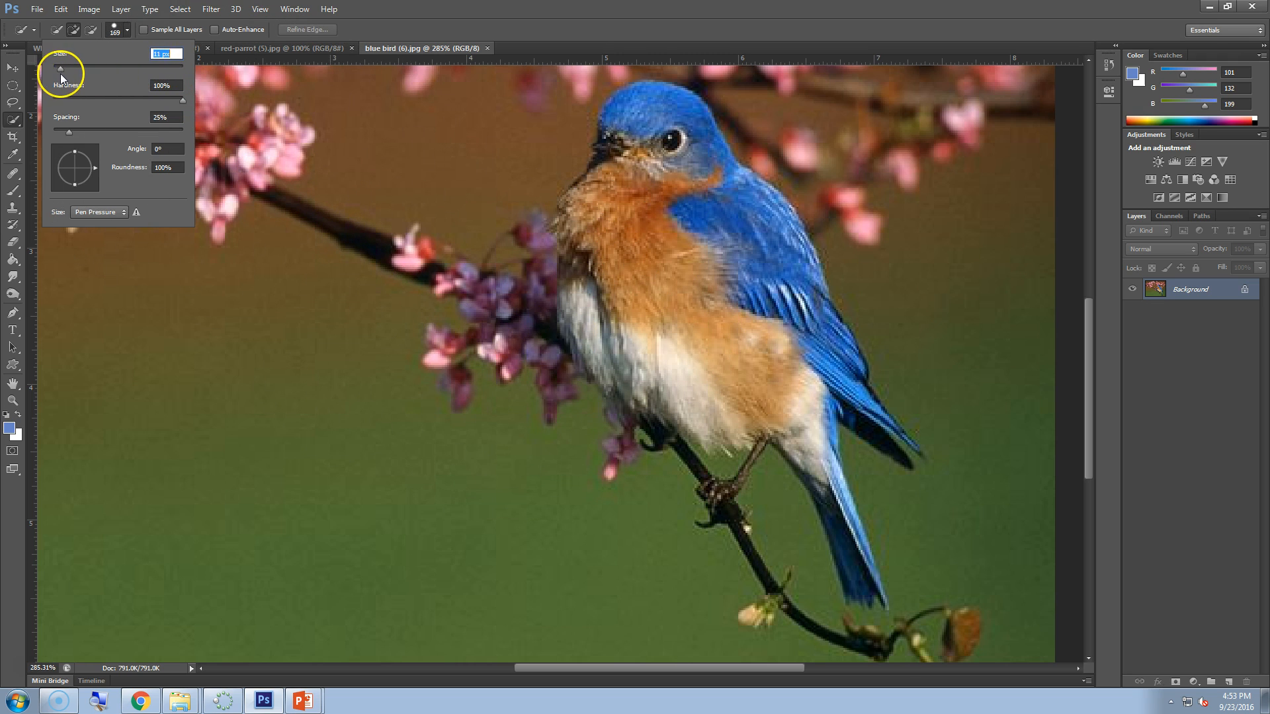
drag(56, 70, 57, 70)
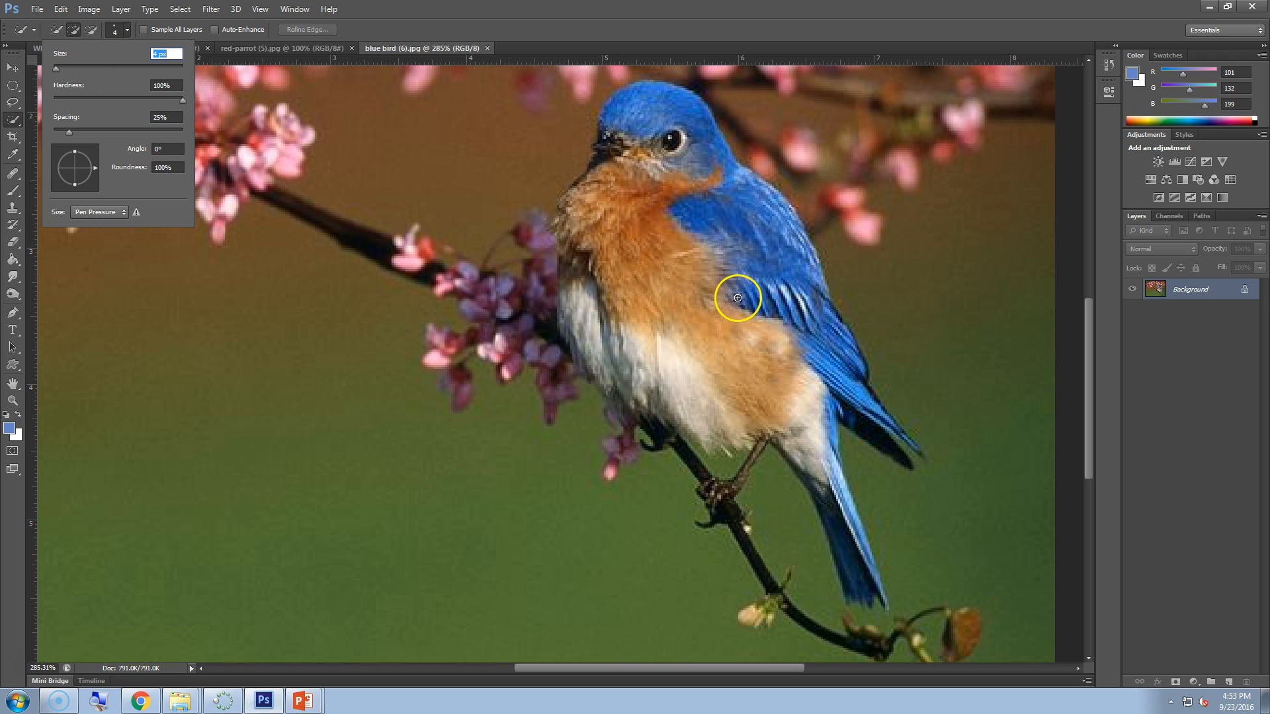
- Select the whole bird with the Quick Selection tool, including head, chest, belly, wing and tail feathers
mouse_move(750, 309)
mouse_down()
mouse_move(725, 255)
mouse_move(691, 270)
mouse_move(712, 304)
mouse_up()
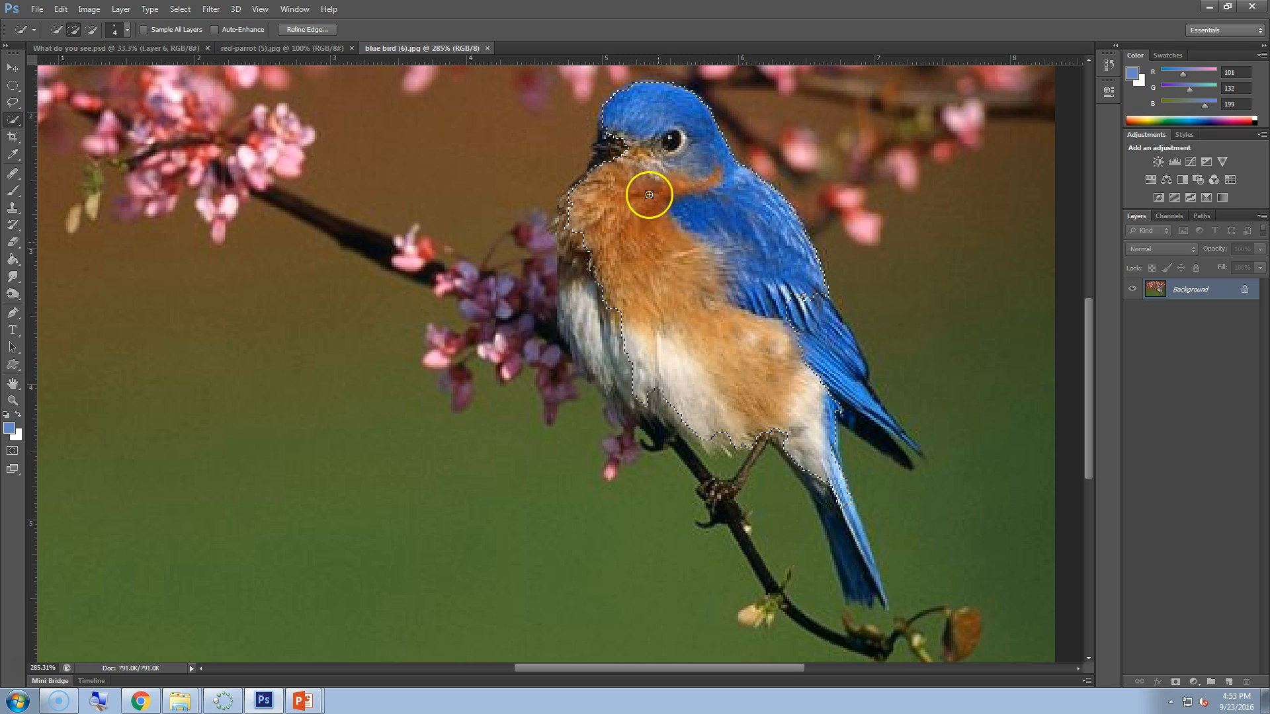
mouse_move(595, 187)
mouse_down()
mouse_move(572, 237)
mouse_move(583, 321)
mouse_up()
drag(622, 376, 666, 430)
mouse_move(816, 367)
mouse_down()
mouse_move(822, 355)
mouse_move(860, 388)
mouse_move(879, 431)
mouse_move(824, 397)
mouse_up()
drag(834, 473, 850, 556)
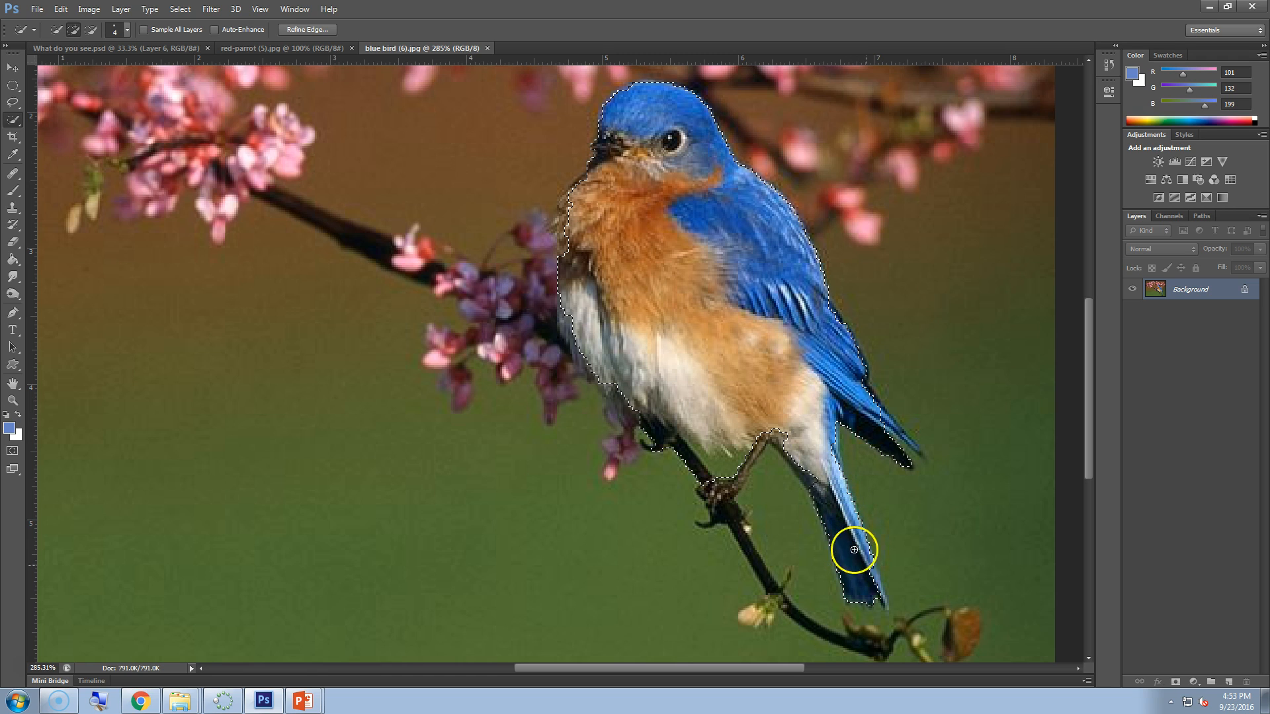
- Refine the selection by subtracting the stray background and the branch below the feet, and adding back the bird's chest edge
mouse_move(940, 488)
mouse_down()
mouse_move(897, 467)
mouse_move(909, 517)
mouse_move(929, 450)
mouse_move(968, 419)
mouse_up()
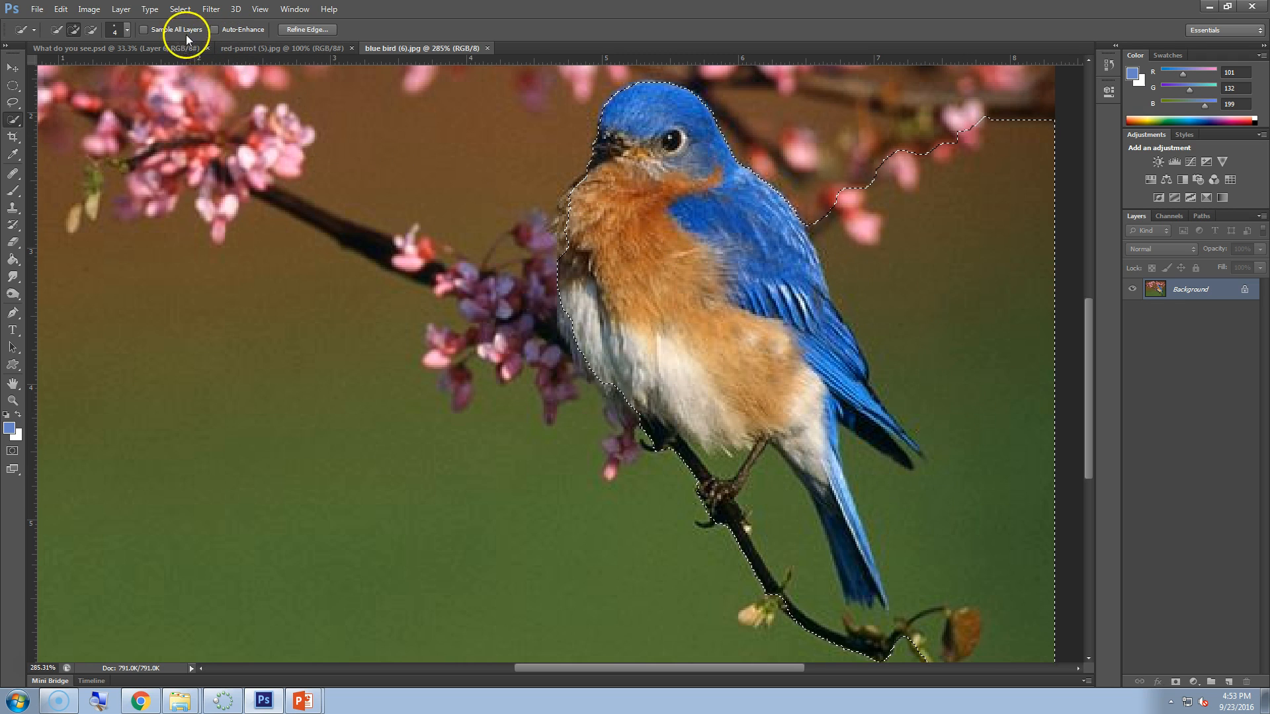
click(91, 30)
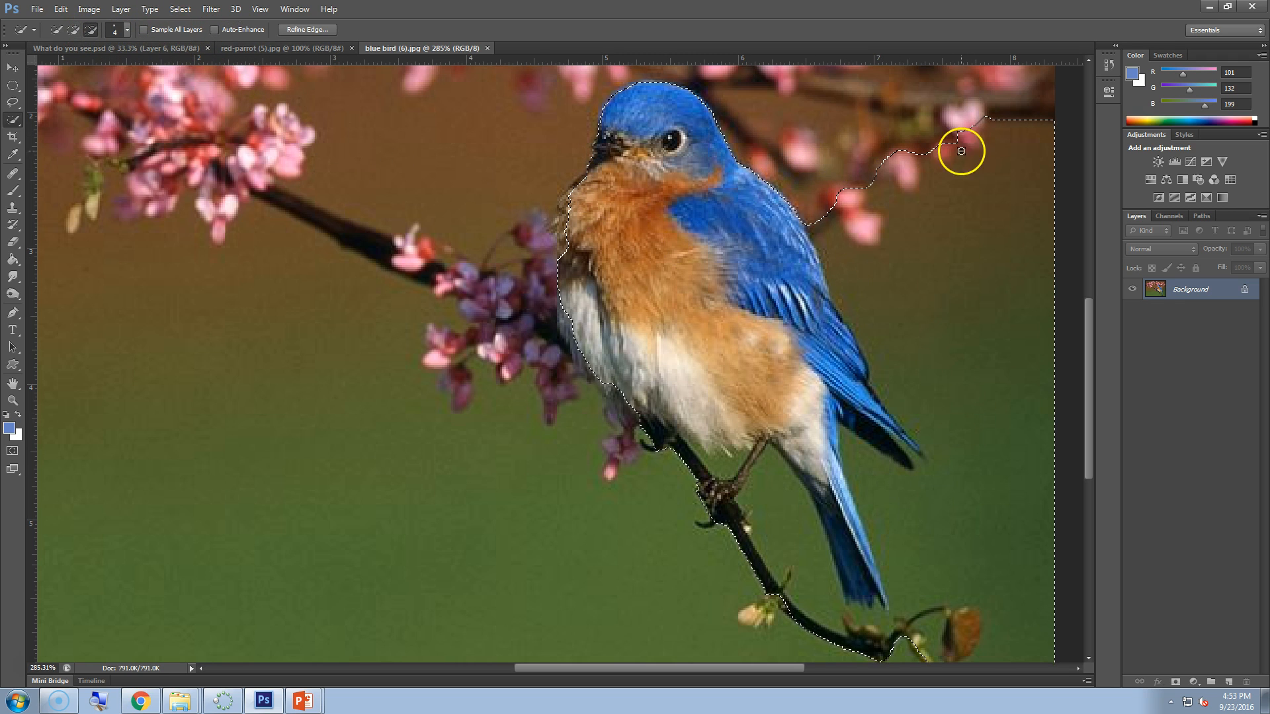
mouse_move(977, 120)
mouse_down()
mouse_move(991, 187)
mouse_move(977, 289)
mouse_move(993, 361)
mouse_move(912, 193)
mouse_move(888, 174)
mouse_move(889, 148)
mouse_move(987, 118)
mouse_move(847, 186)
mouse_move(832, 209)
mouse_move(911, 295)
mouse_move(962, 506)
mouse_move(949, 528)
mouse_move(912, 533)
mouse_move(864, 475)
mouse_move(938, 496)
mouse_move(952, 475)
mouse_move(888, 479)
mouse_move(947, 484)
mouse_move(892, 535)
mouse_move(868, 506)
mouse_move(876, 524)
mouse_move(931, 502)
mouse_move(917, 532)
mouse_move(909, 513)
mouse_move(934, 573)
mouse_move(896, 633)
mouse_move(928, 657)
mouse_move(822, 631)
mouse_move(804, 606)
mouse_up()
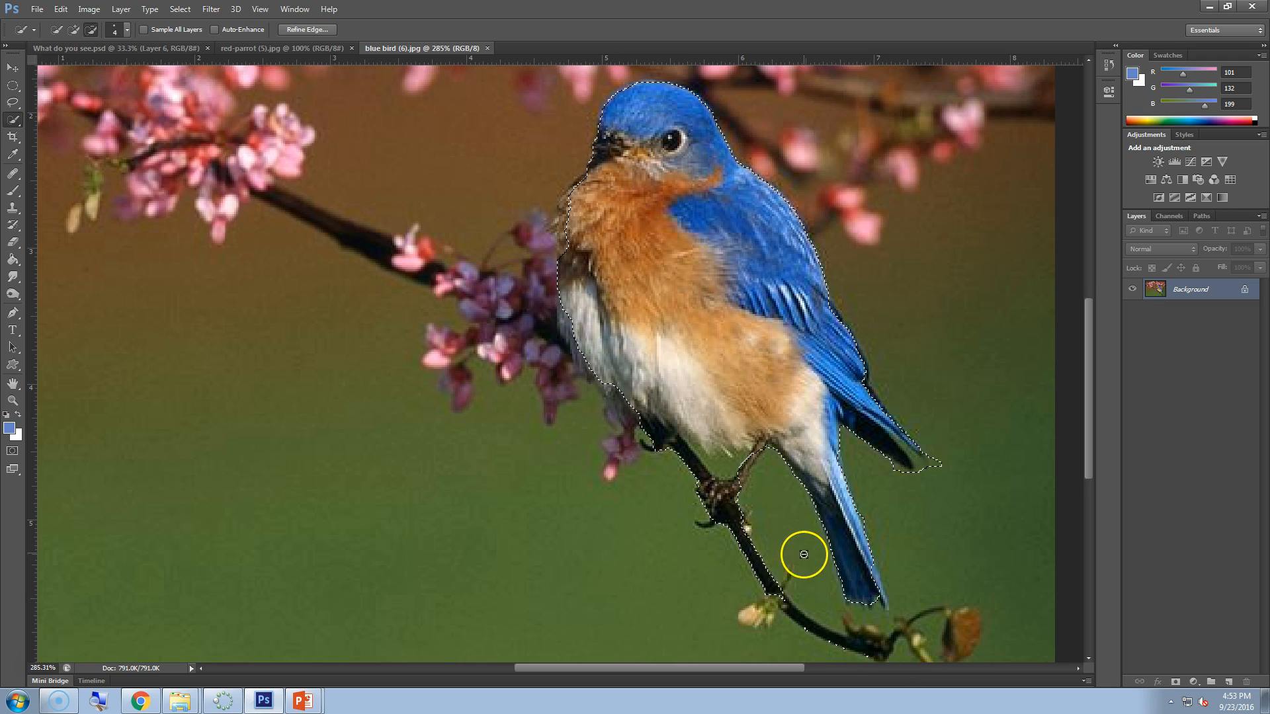
scroll(805, 553, down, 3)
mouse_move(833, 538)
mouse_down()
mouse_move(808, 527)
mouse_move(734, 428)
mouse_up()
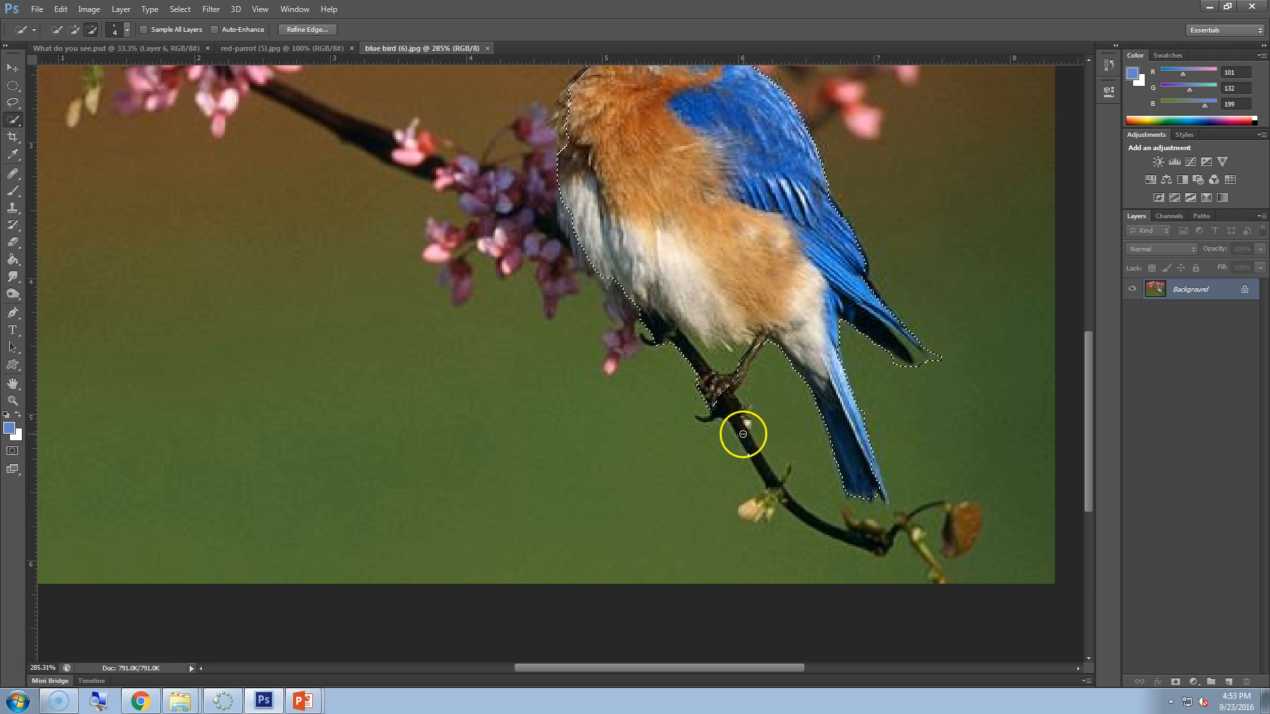
scroll(743, 431, up, 5)
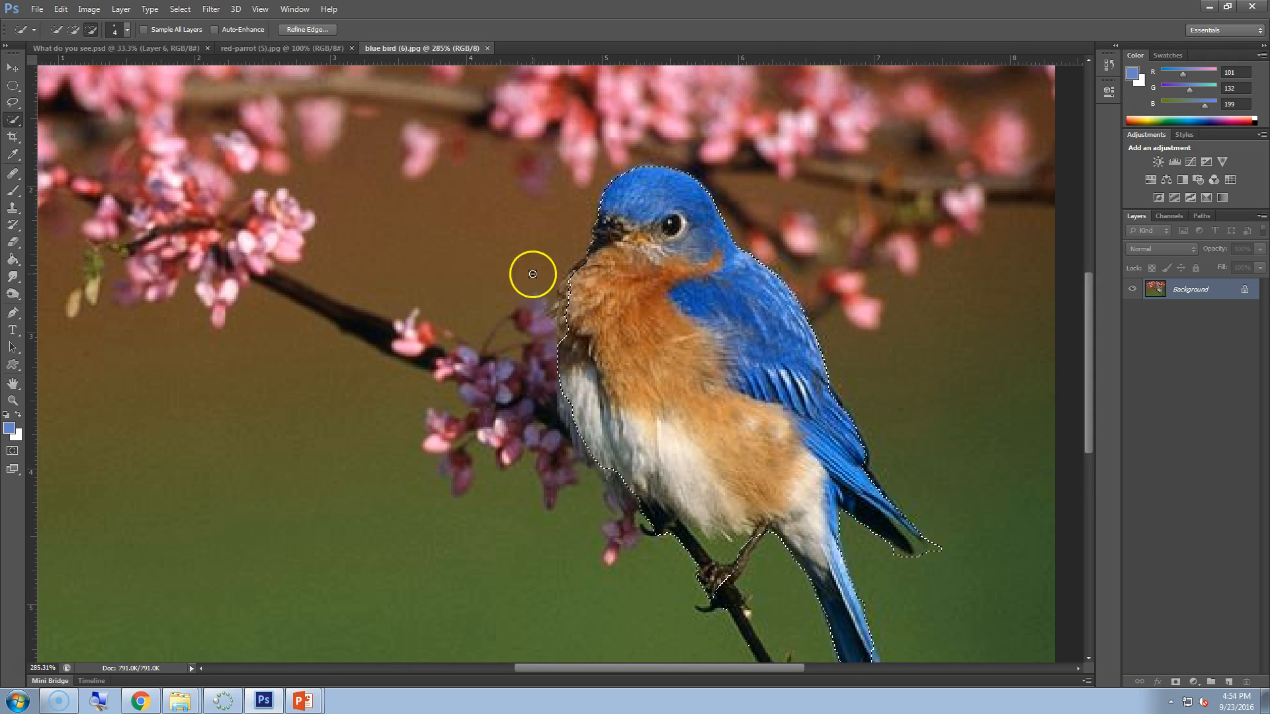
mouse_move(584, 295)
mouse_down()
mouse_move(573, 279)
mouse_move(575, 335)
mouse_up()
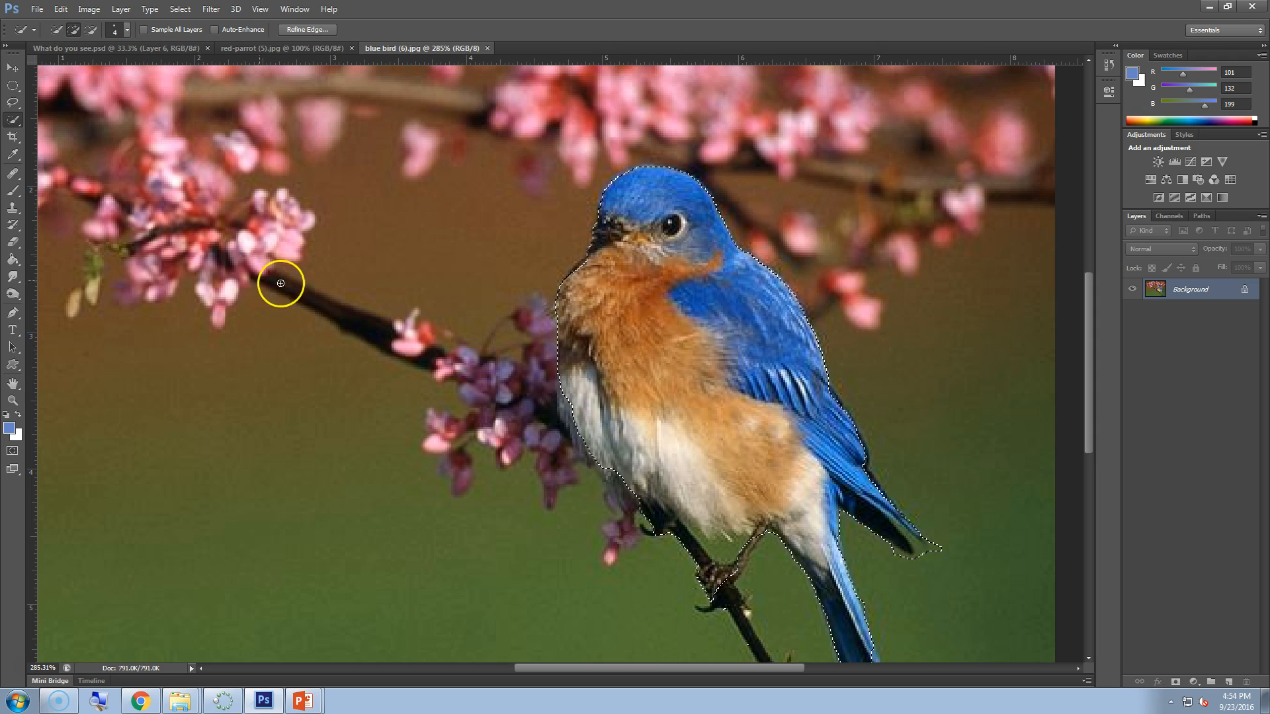
- Copy and paste the selected bird onto a new layer, and delete the Background layer
click(60, 9)
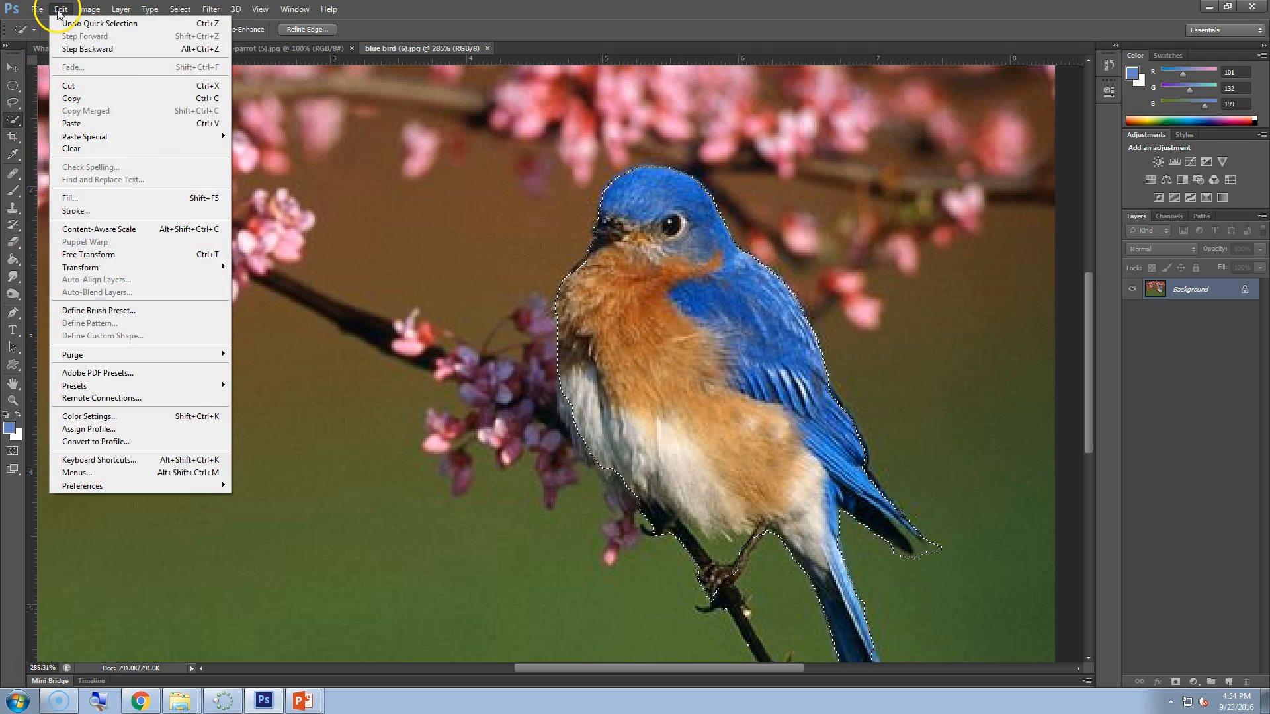
click(82, 101)
click(59, 10)
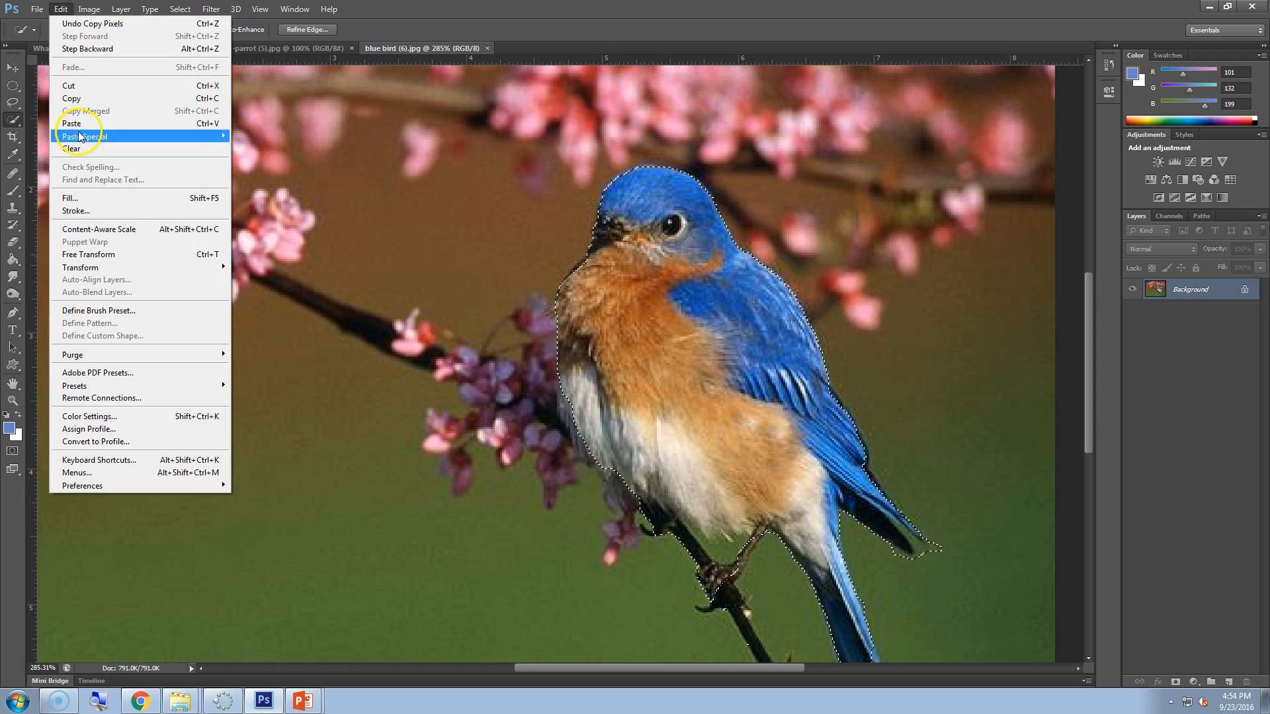
click(74, 123)
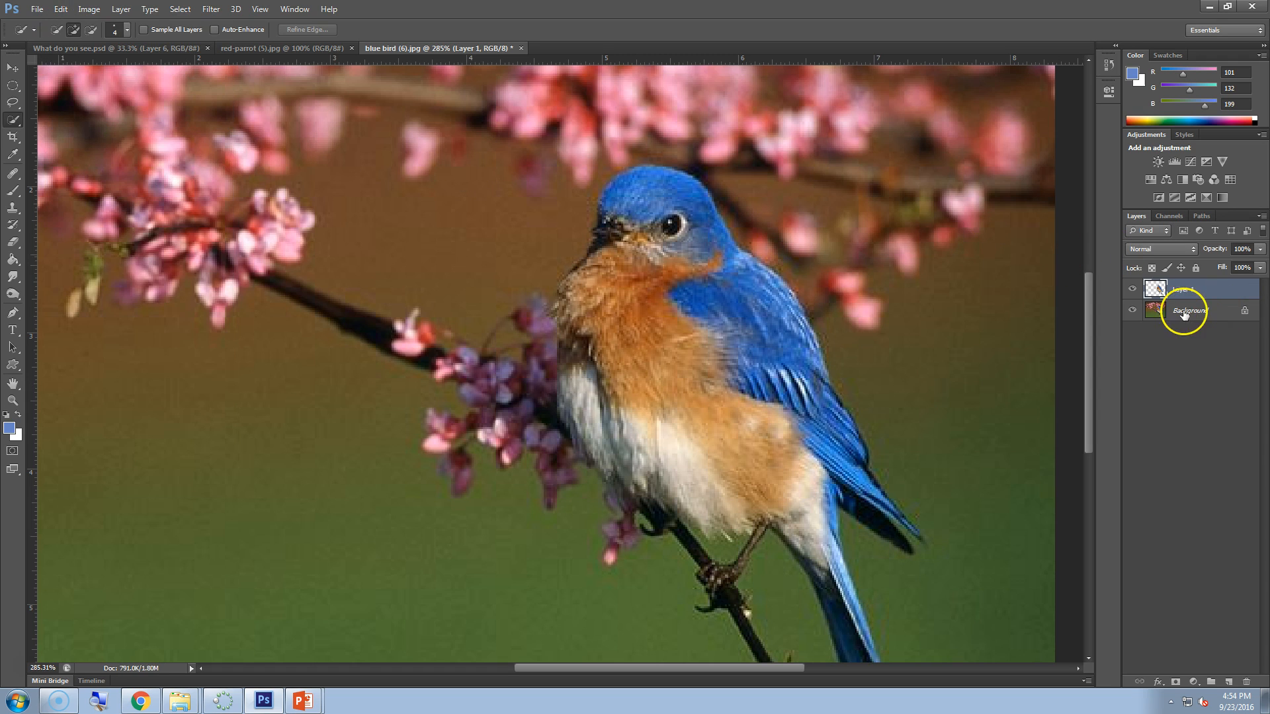
drag(1195, 313, 1246, 681)
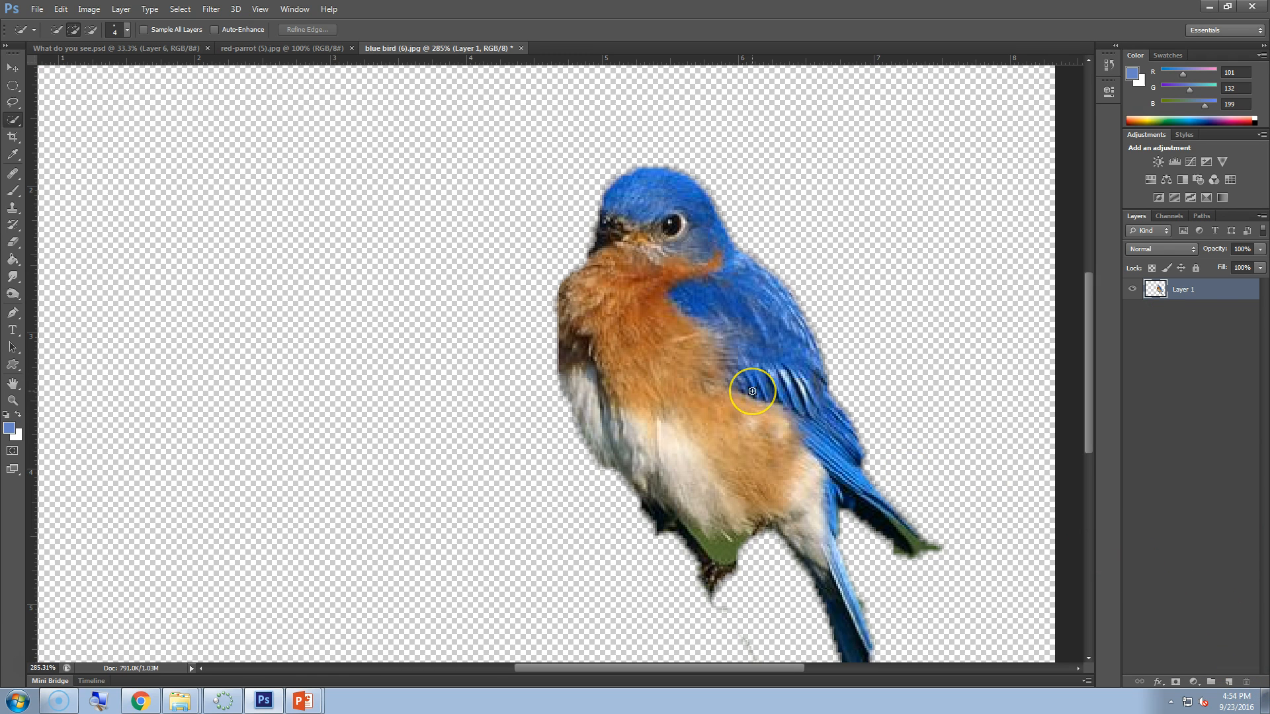
scroll(742, 381, down, 5)
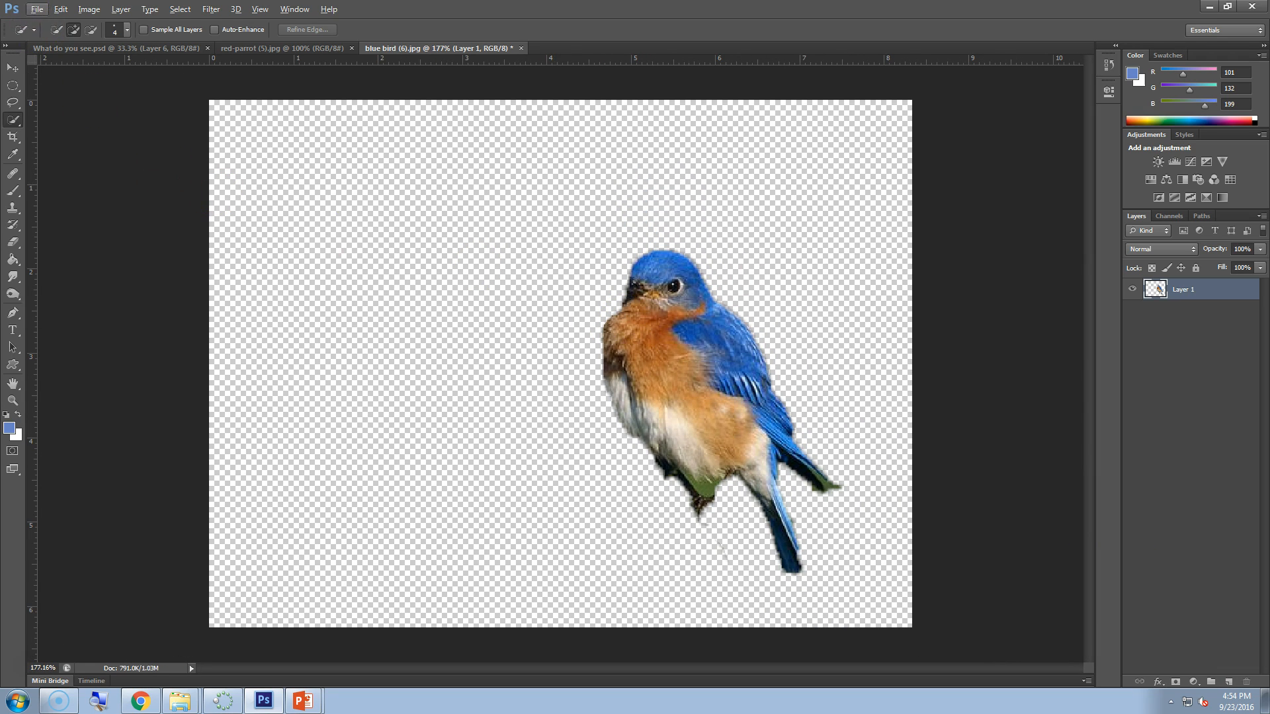
- Save the cut-out bird as a PNG in the B3 folder of the home network drive, replacing blue bird (5).png
click(38, 11)
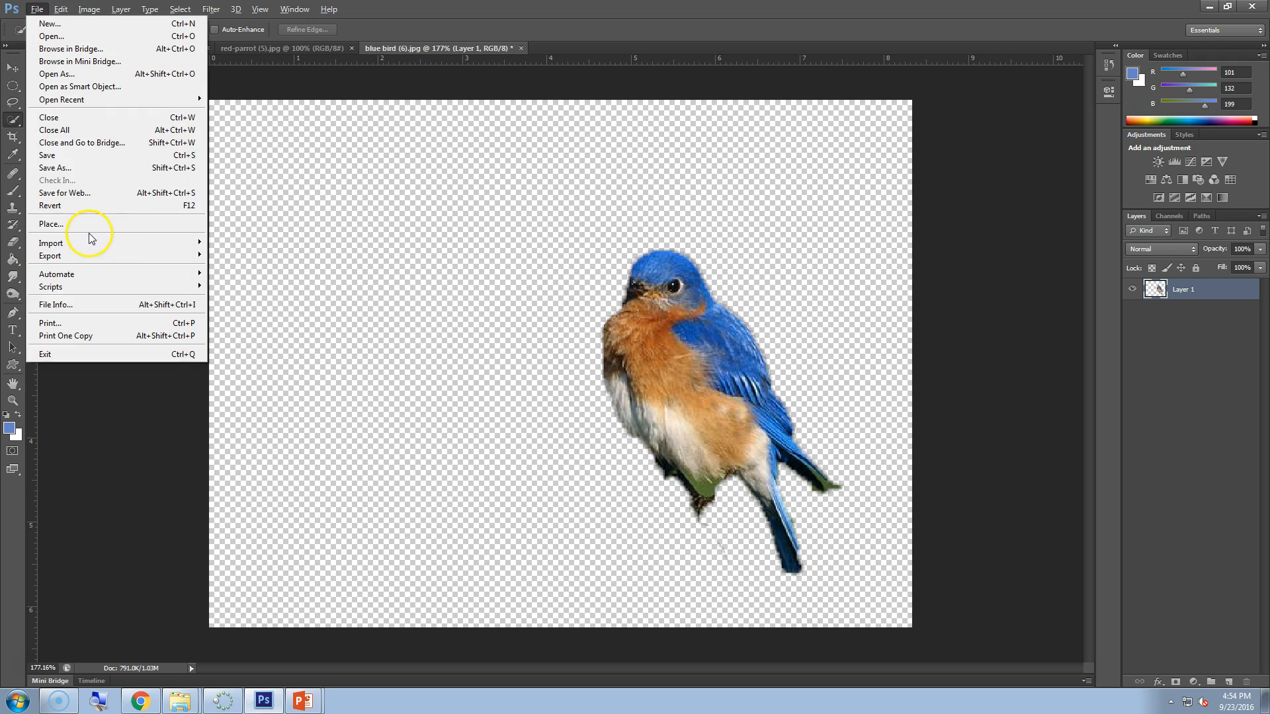
click(73, 169)
click(327, 295)
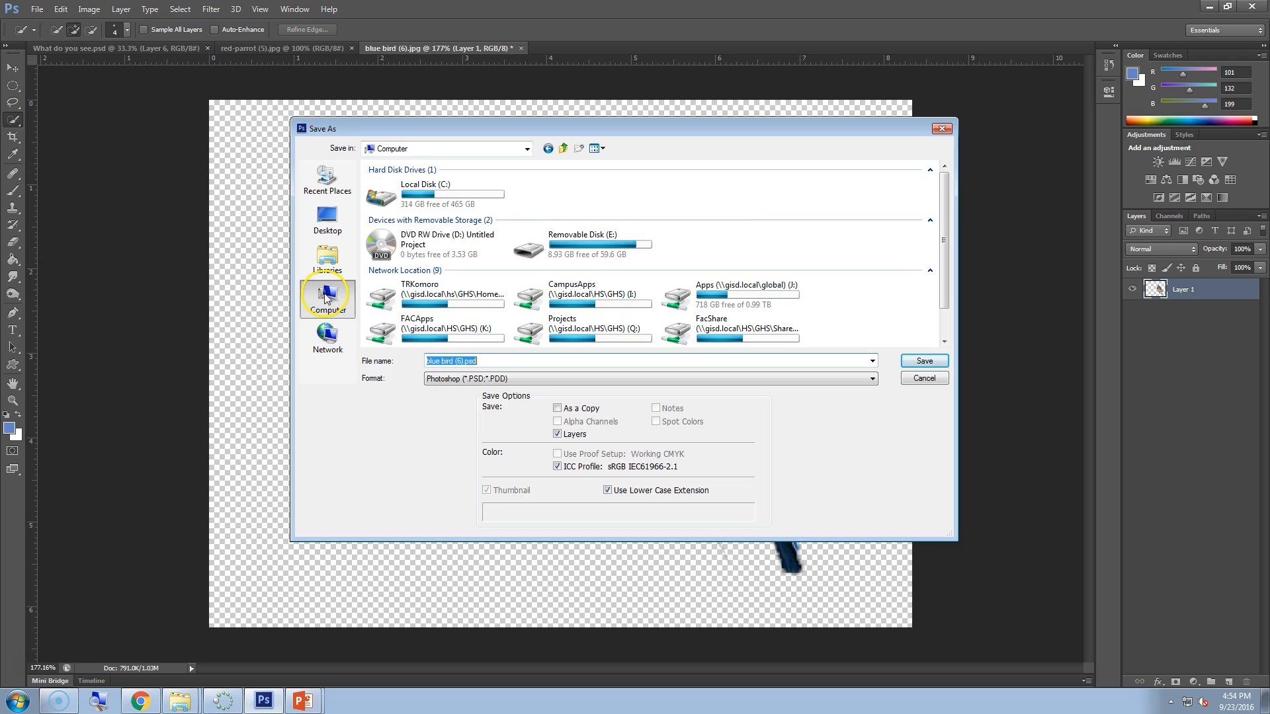
double_click(427, 291)
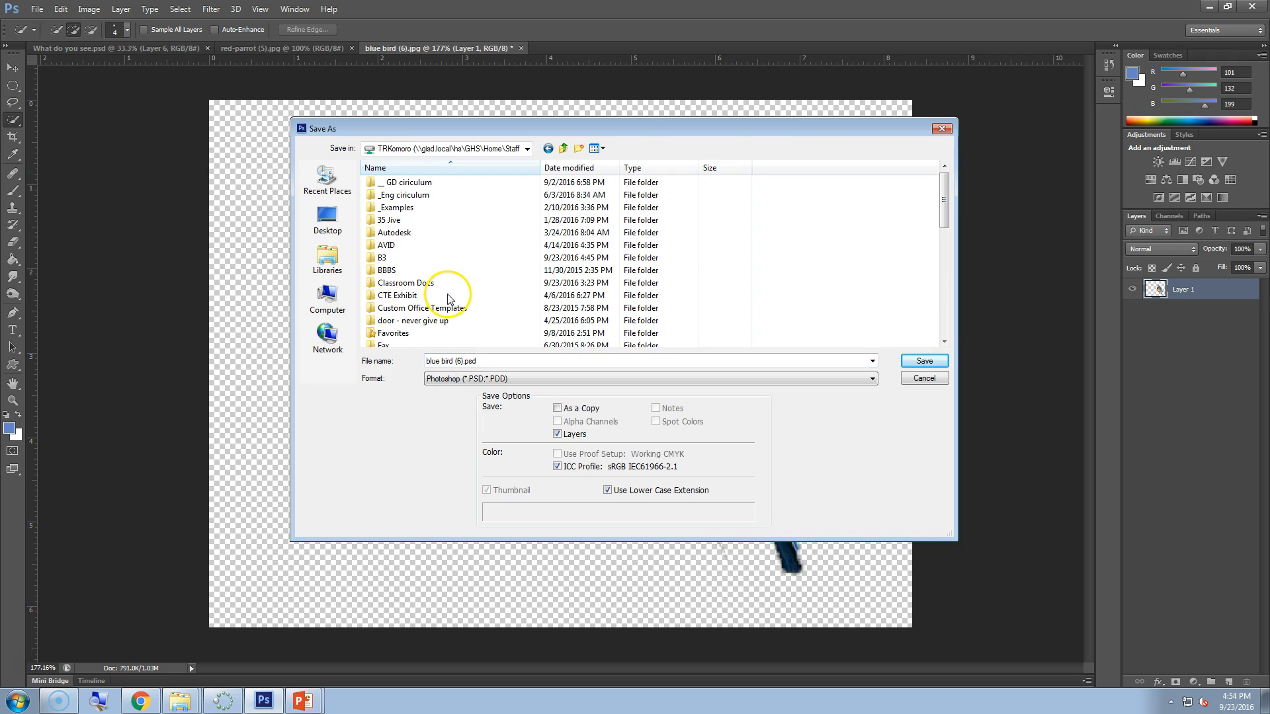
double_click(393, 259)
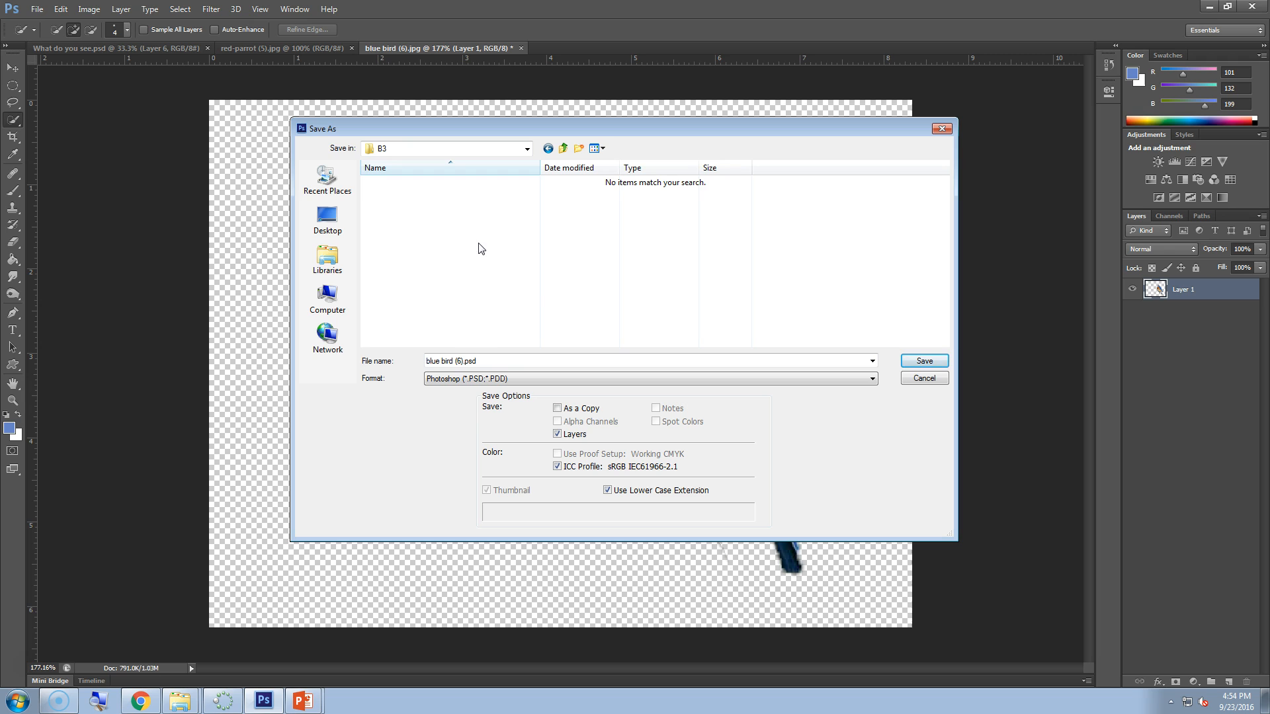
click(467, 380)
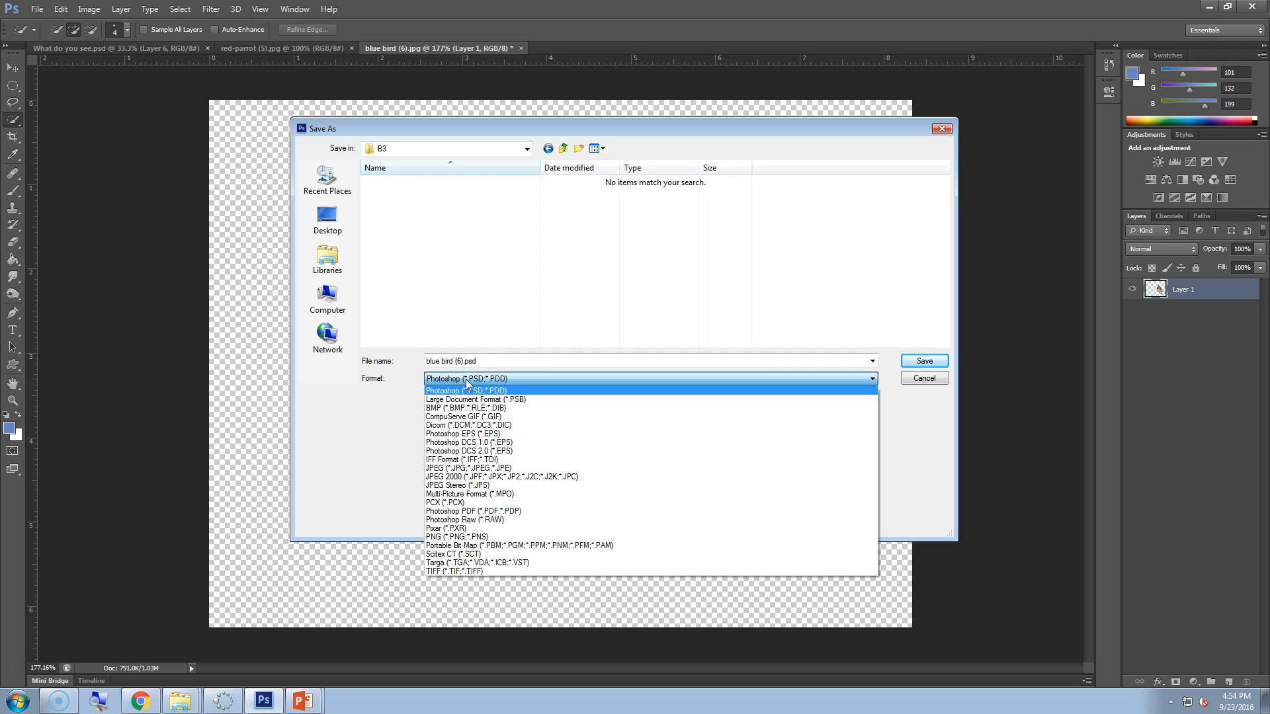
click(458, 537)
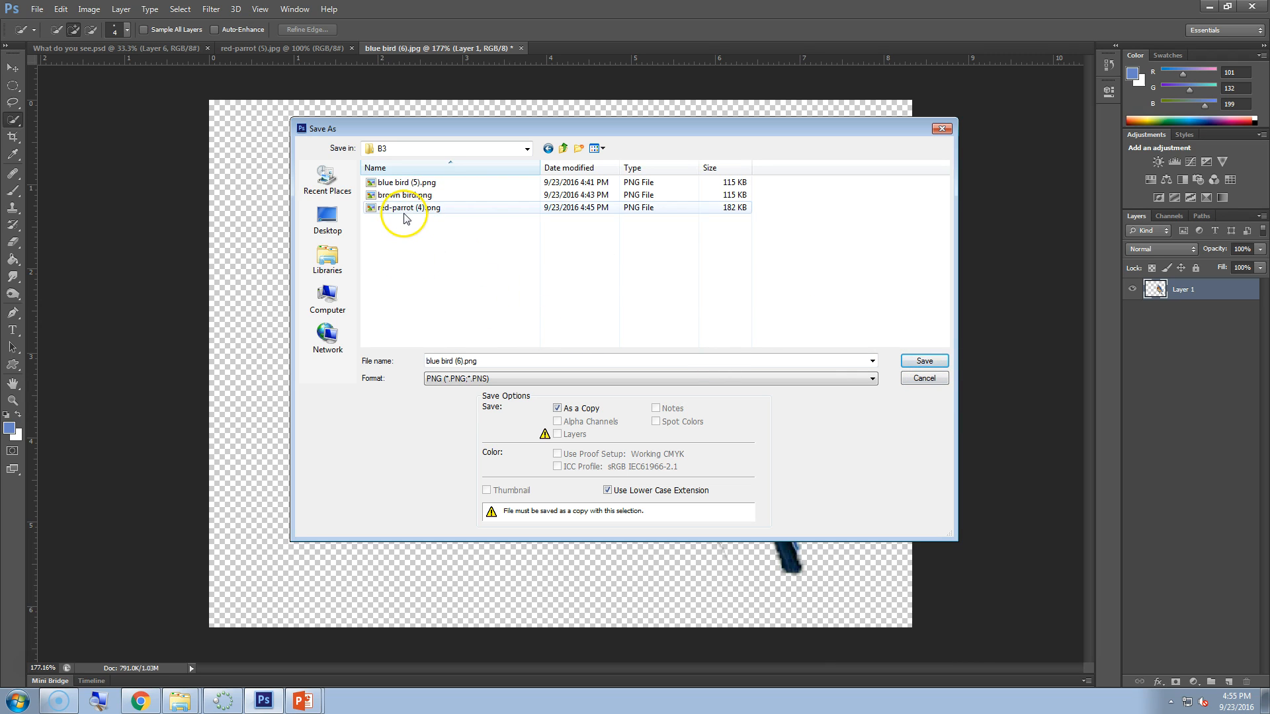
click(403, 182)
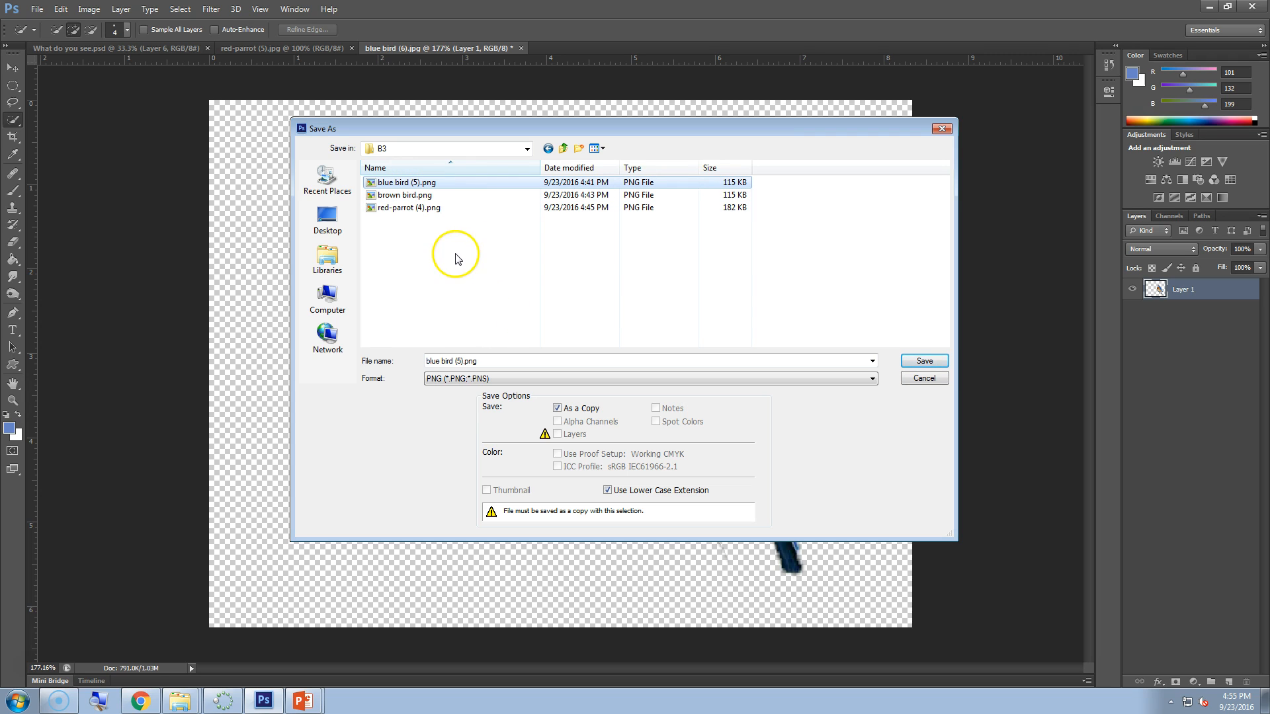
click(925, 362)
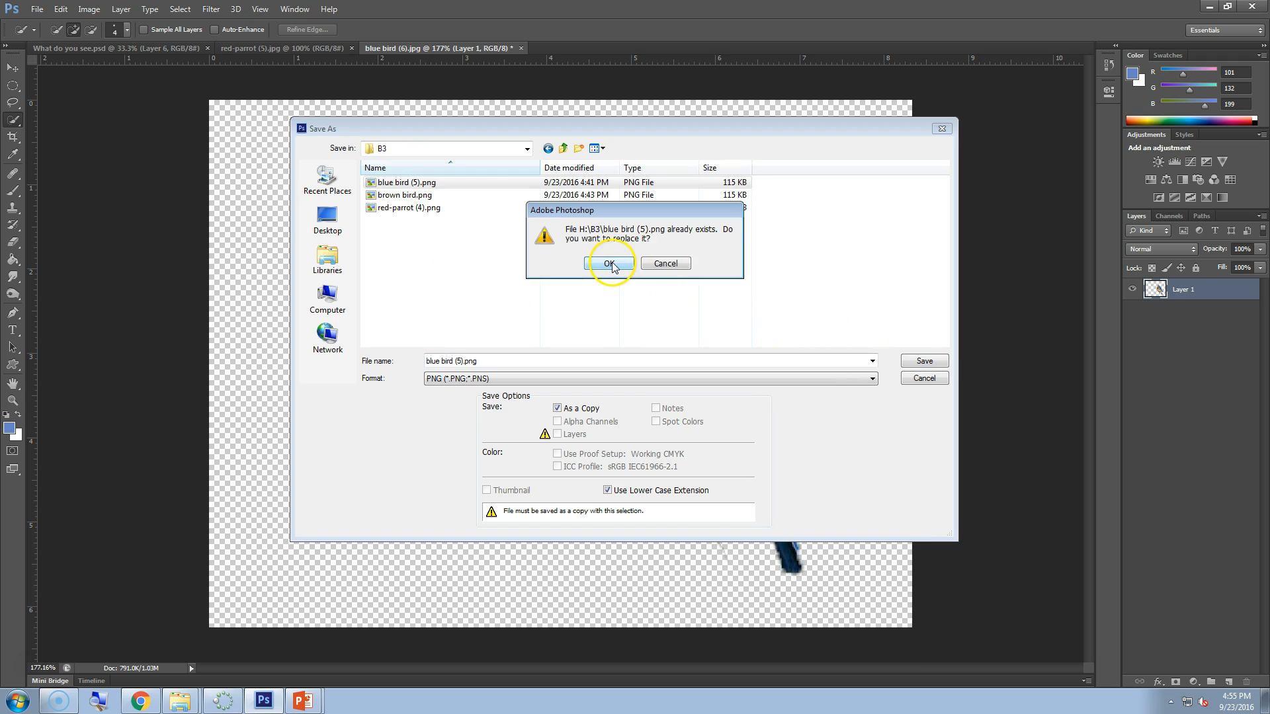
click(610, 264)
click(520, 181)
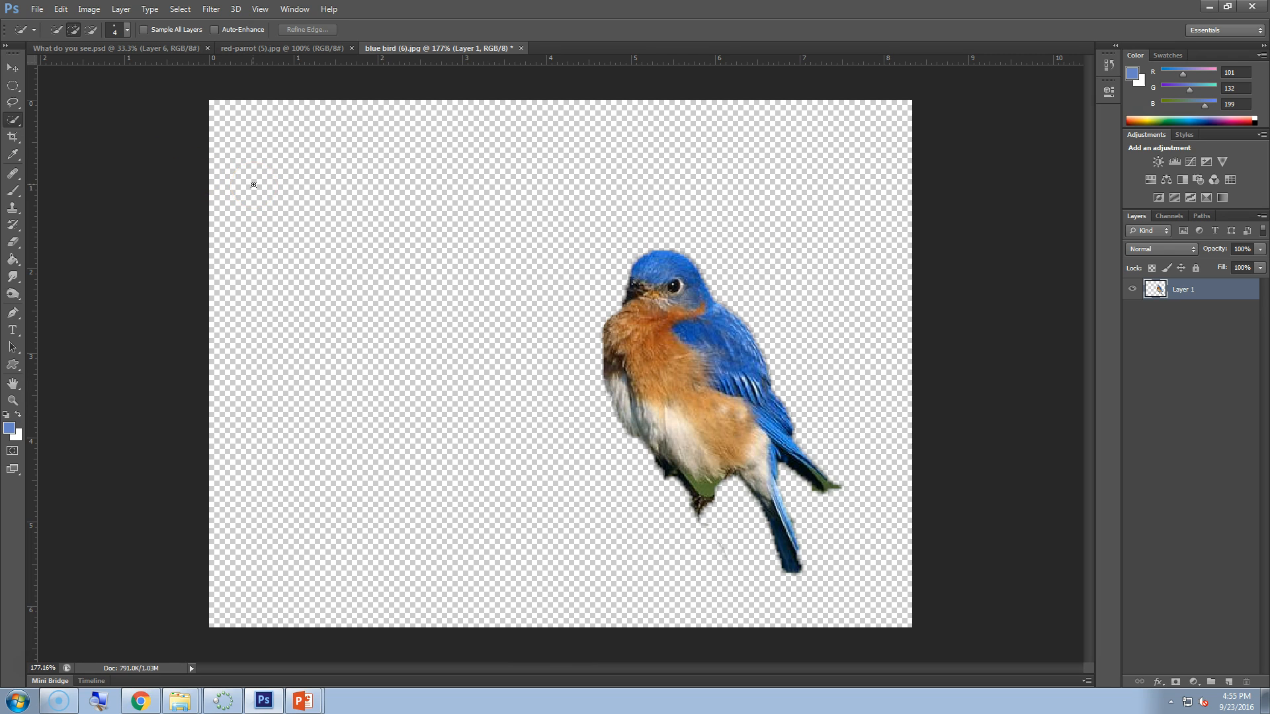
- Start the Replace Color adjustment on the bird layer and sample the blue of its back
click(88, 8)
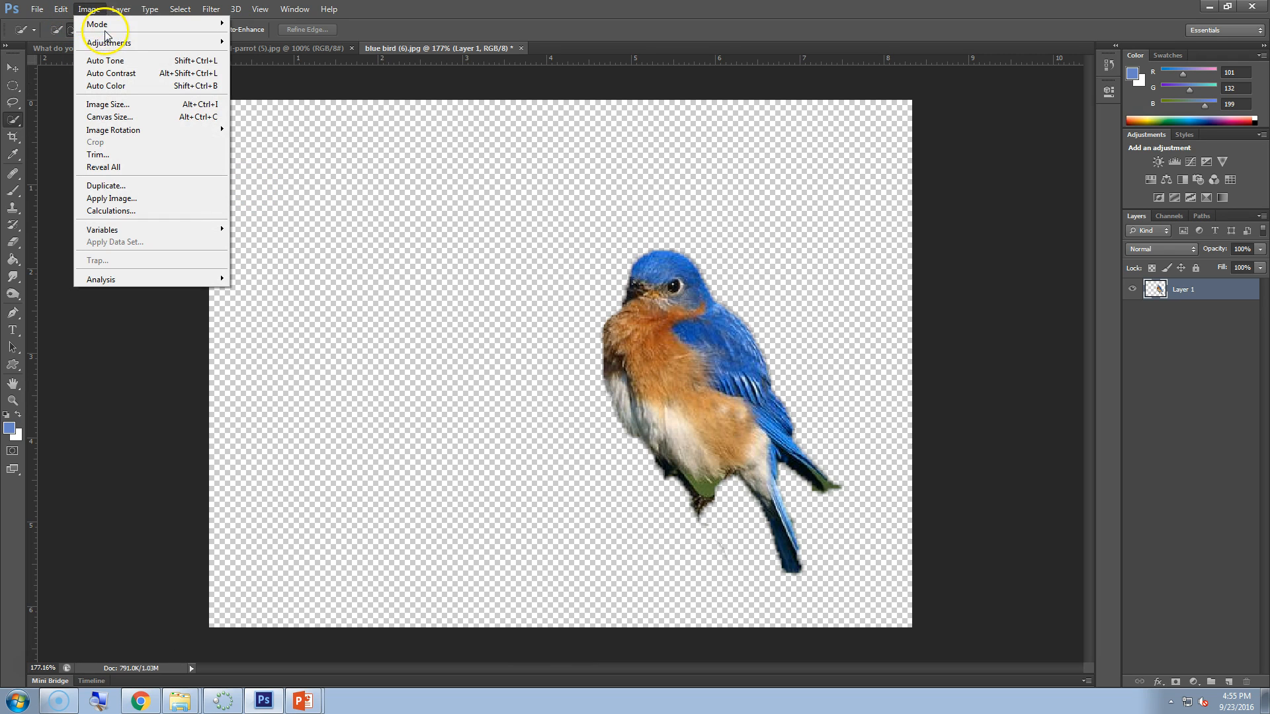
mouse_move(109, 42)
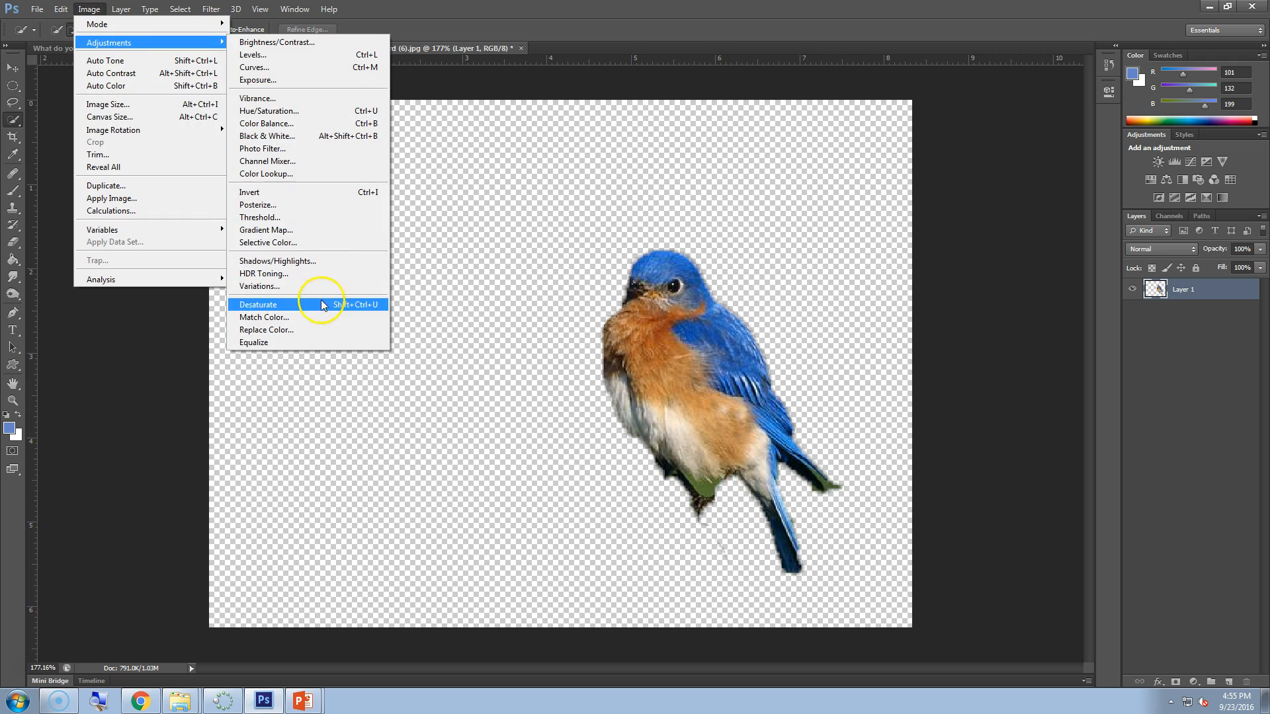
click(321, 329)
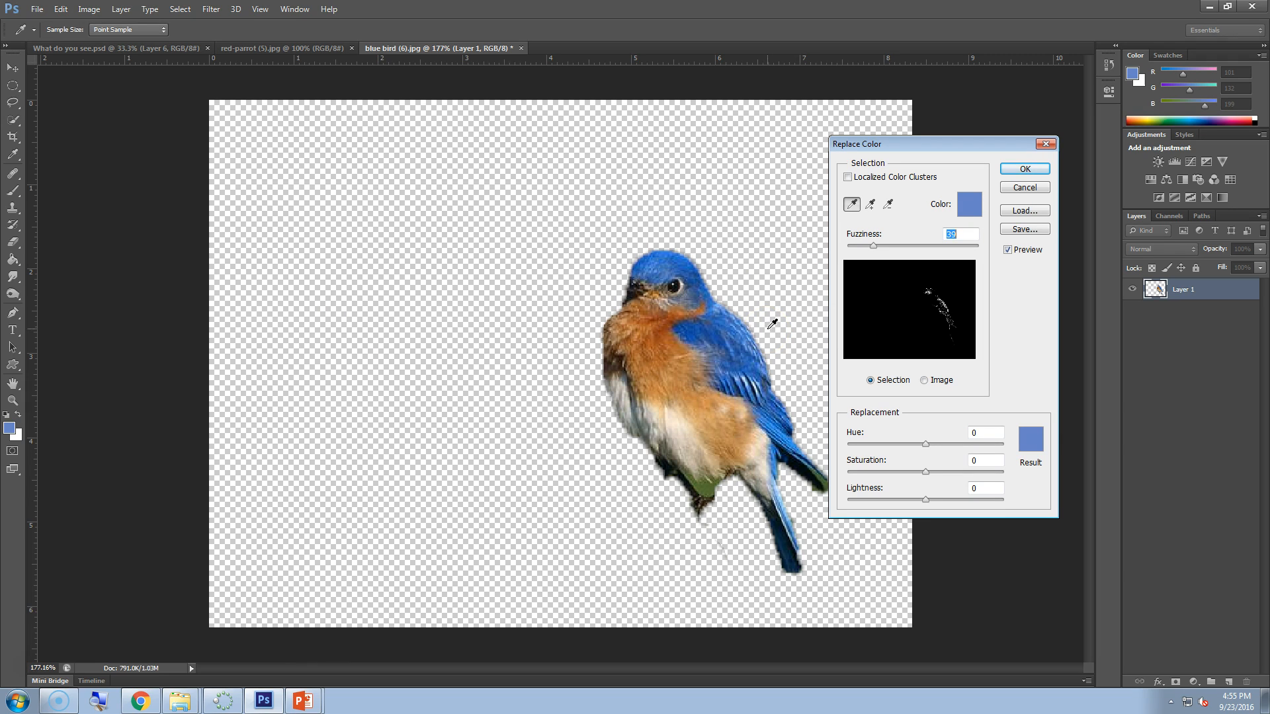
click(727, 331)
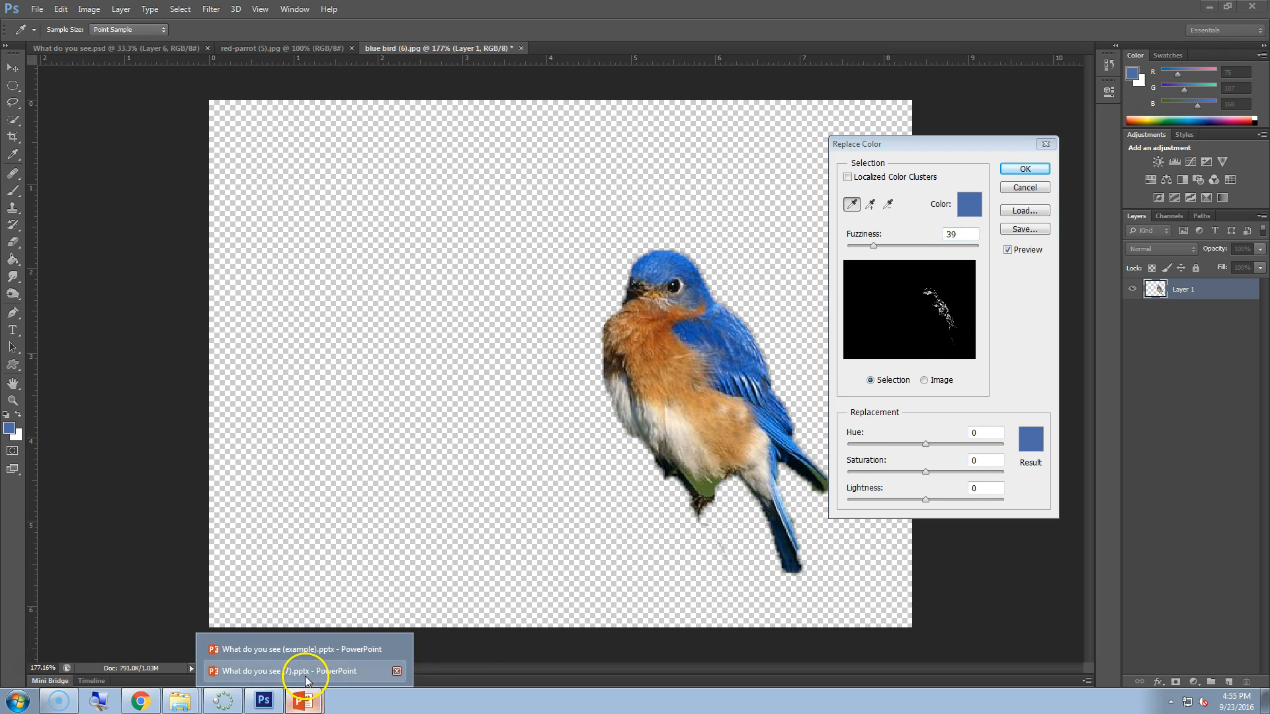
- Look up the brown bird's hue, saturation and lightness on slide 2 of What do you see (7).pptx in PowerPoint and return to Photoshop
click(298, 672)
click(110, 293)
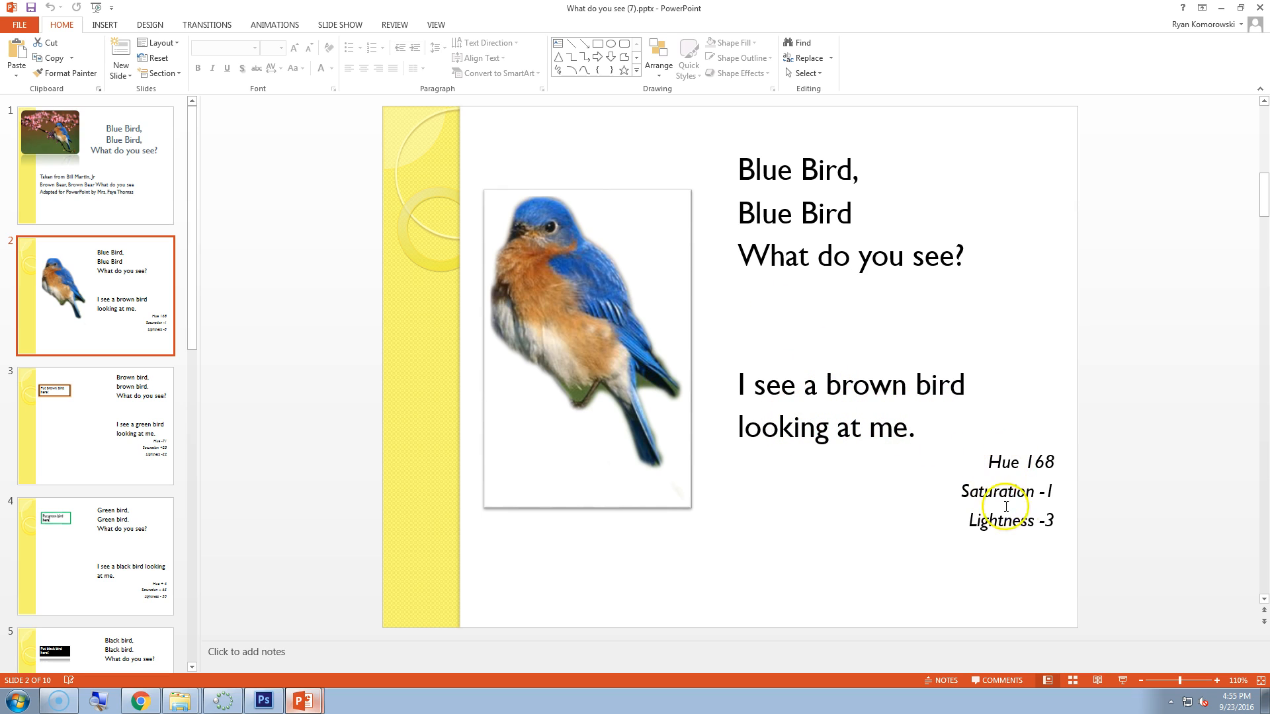
click(81, 427)
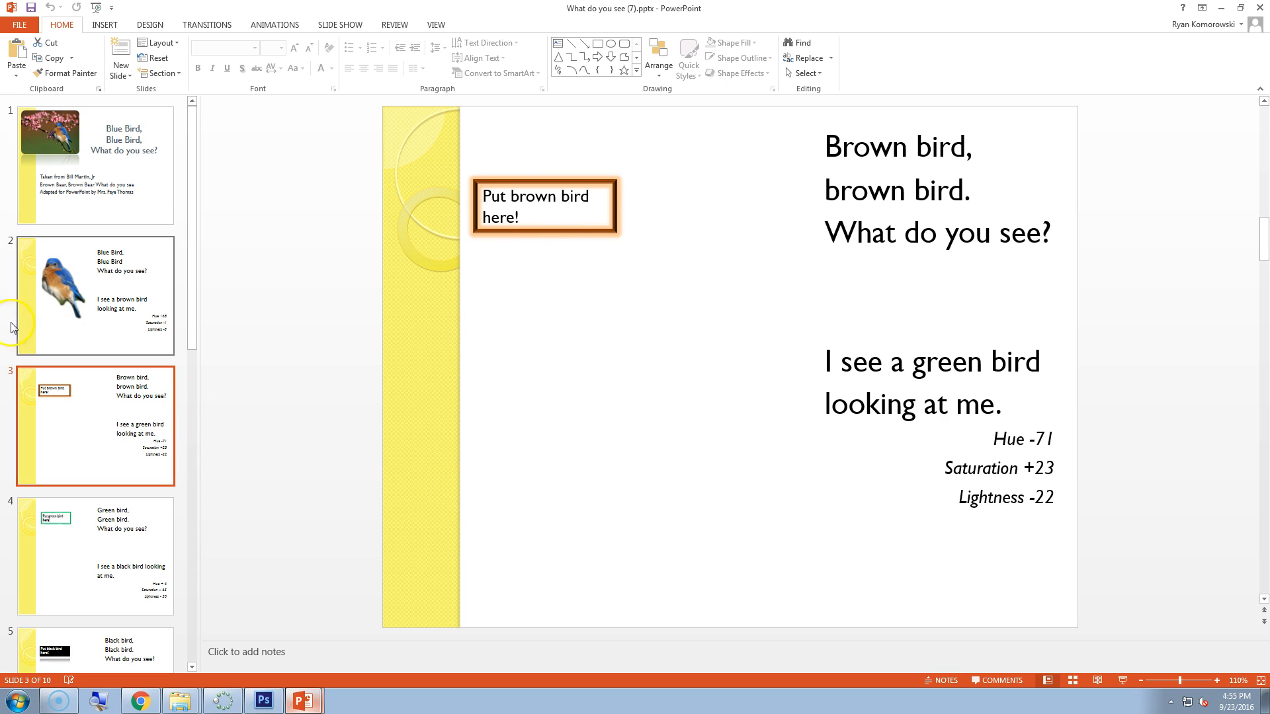
click(66, 306)
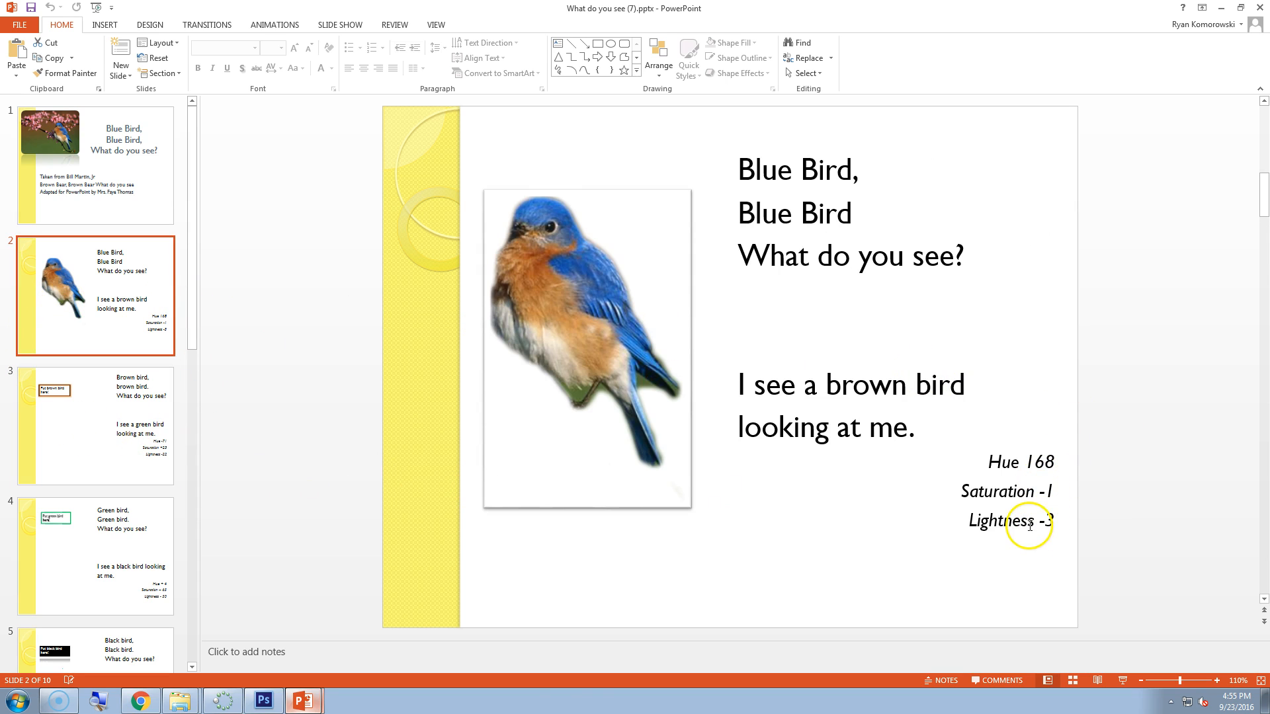
click(221, 706)
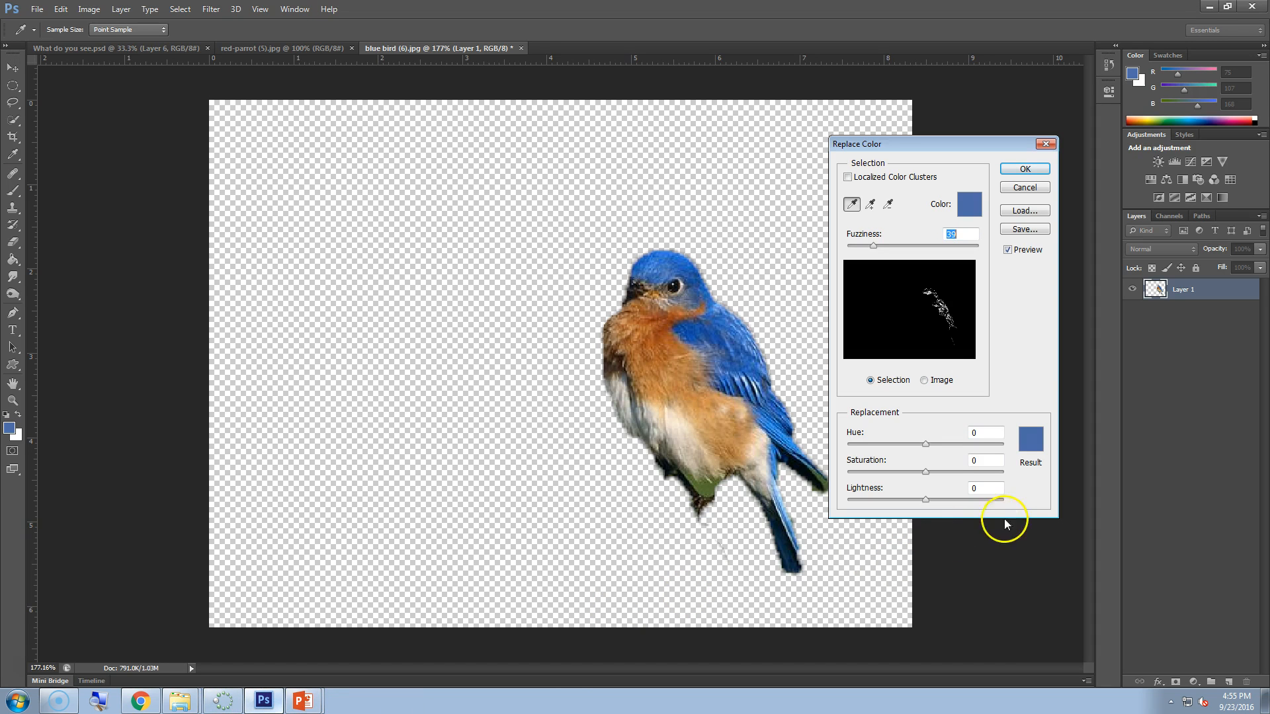
- Recolor the bird with hue 168, saturation -1 and lightness -3, adding the remaining blue of head, wing and tail to the color selection
text(168)
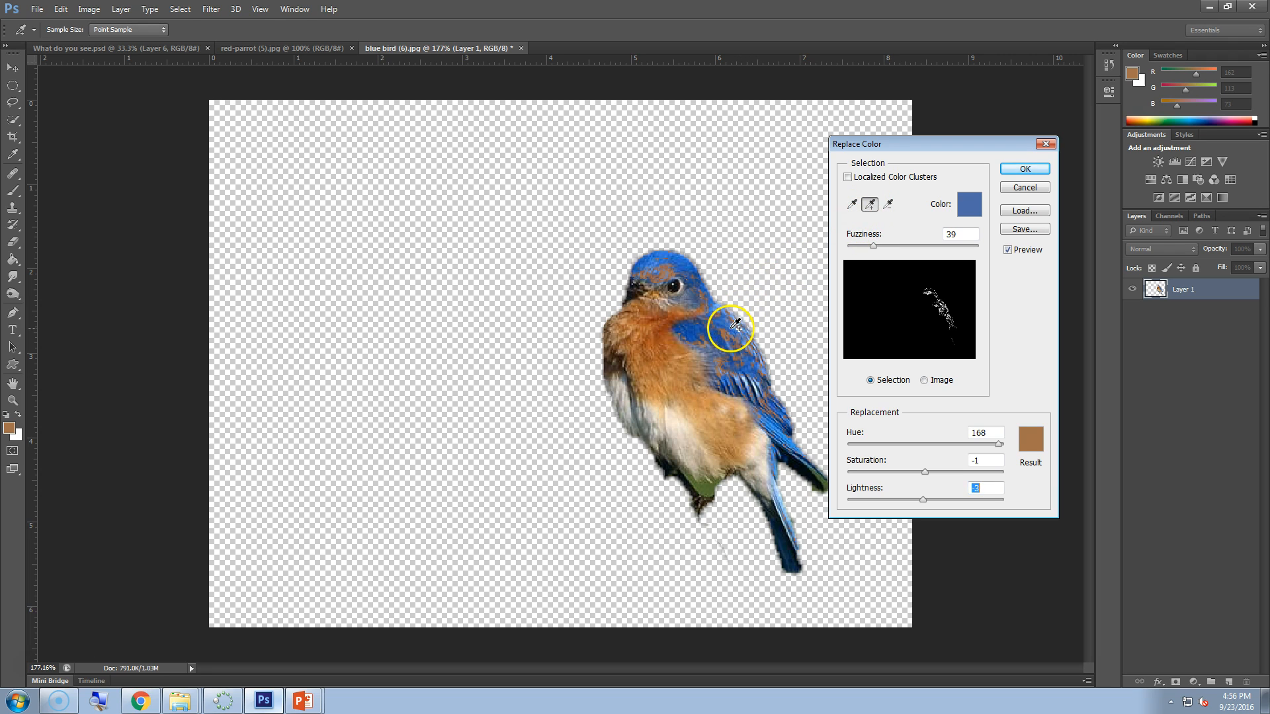
mouse_move(716, 326)
mouse_down()
mouse_move(691, 324)
mouse_move(716, 318)
mouse_move(710, 280)
mouse_move(670, 259)
mouse_move(652, 276)
mouse_up()
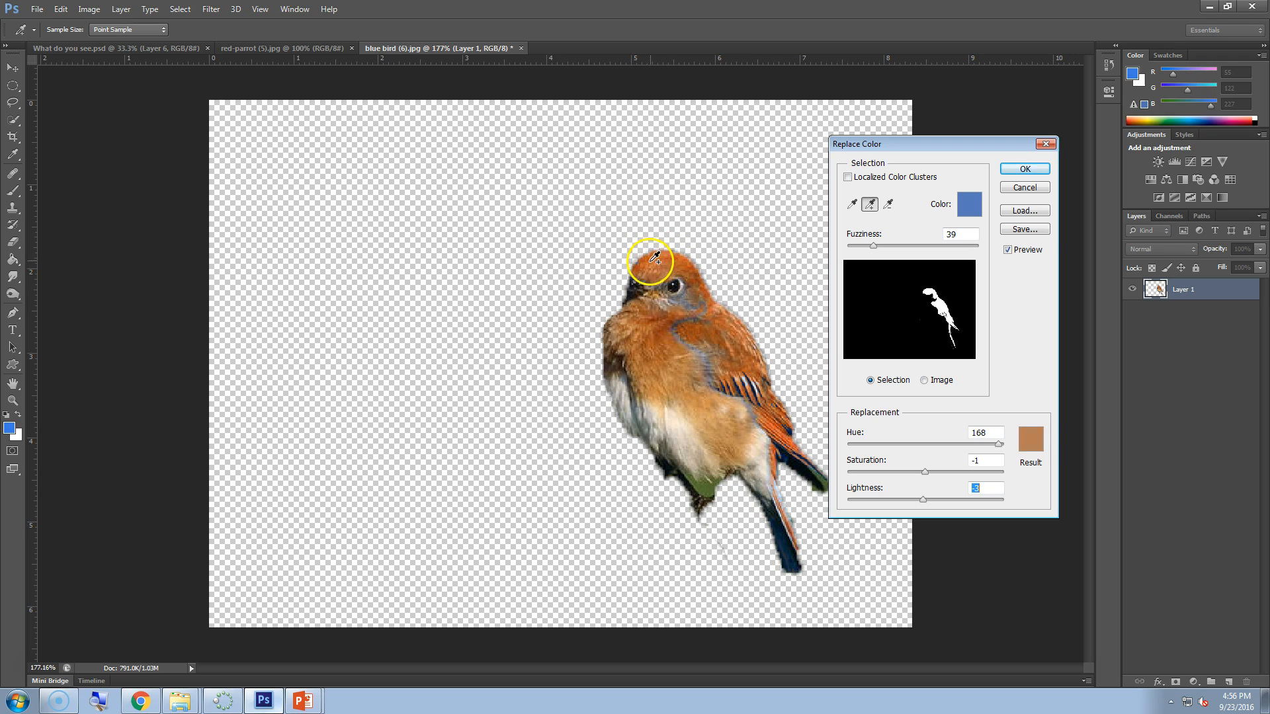
click(638, 263)
click(743, 384)
mouse_move(749, 381)
mouse_down()
mouse_move(765, 385)
mouse_move(749, 381)
mouse_move(797, 545)
mouse_up()
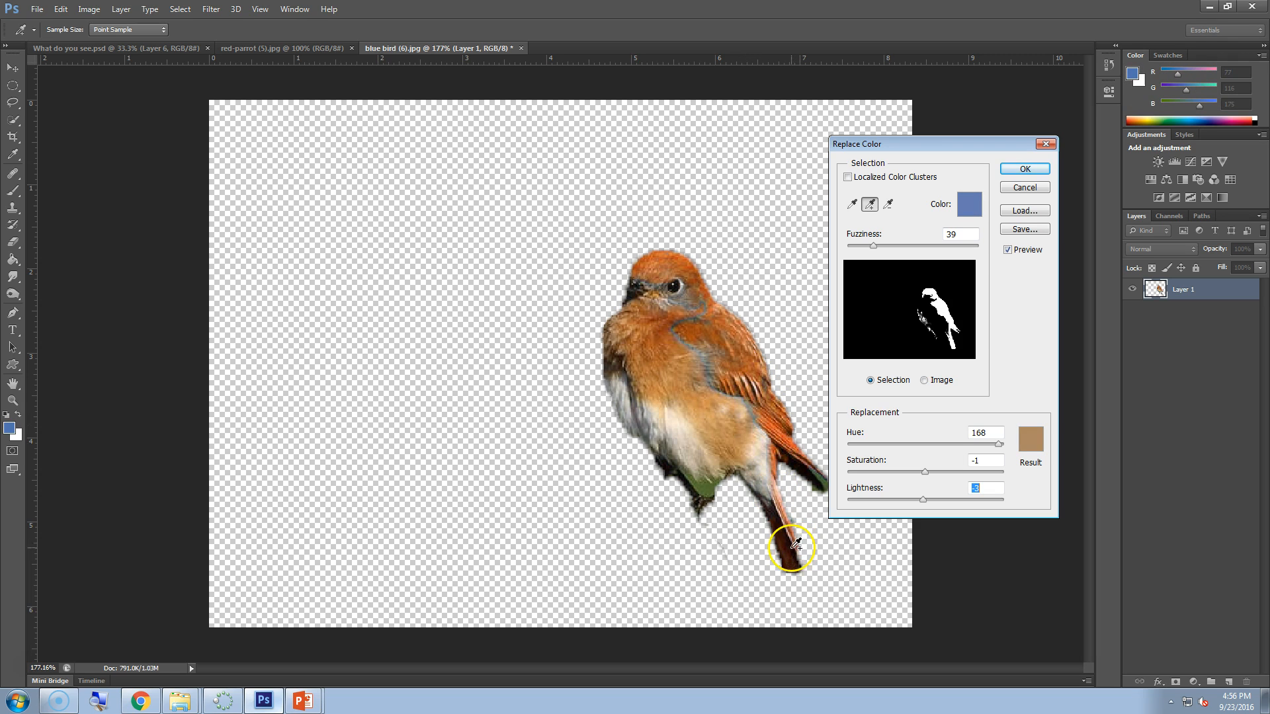
click(1025, 170)
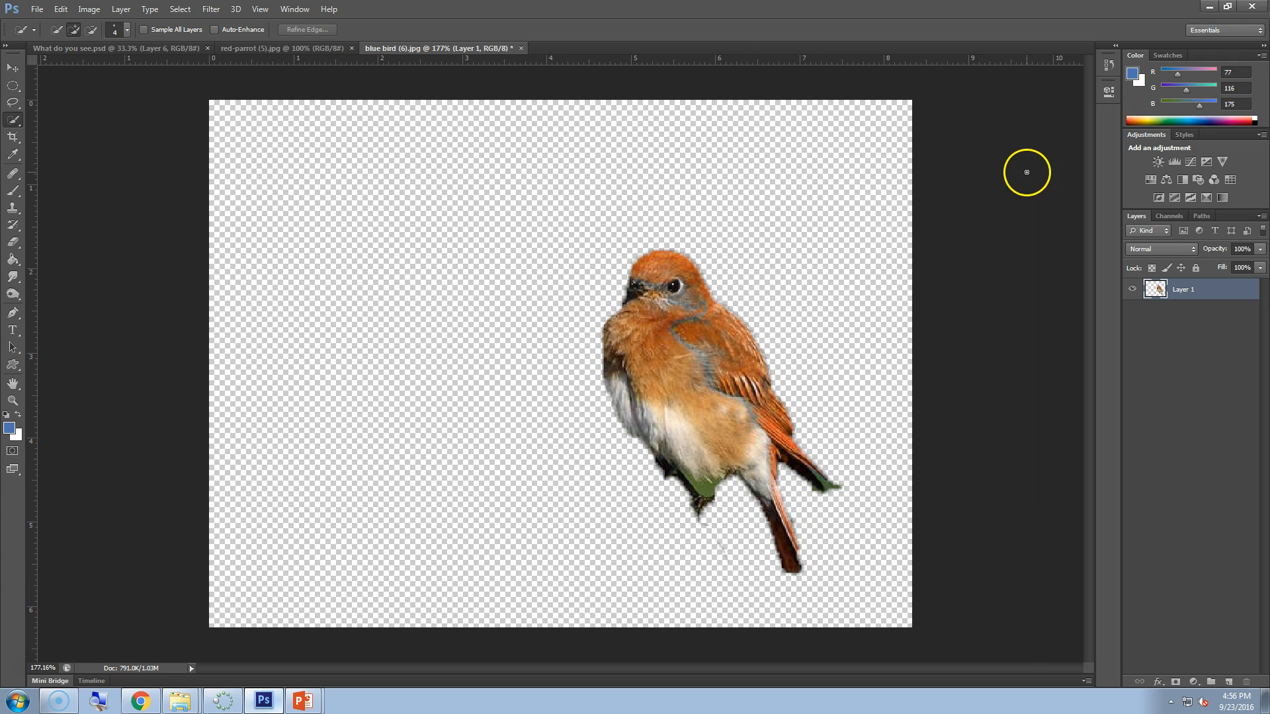
- Save the recolored bird as a PNG in the B3 folder, replacing brown bird.png, with smallest compression and no interlacing
click(35, 9)
click(69, 168)
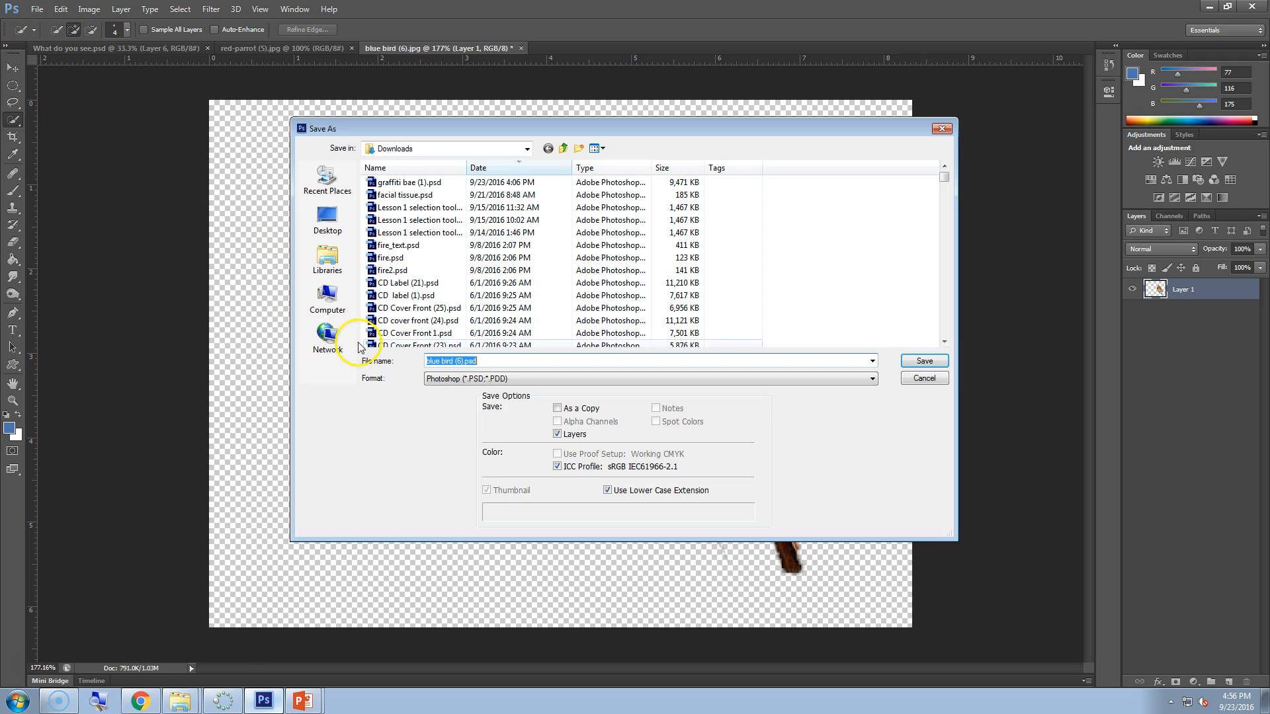
click(327, 299)
double_click(412, 293)
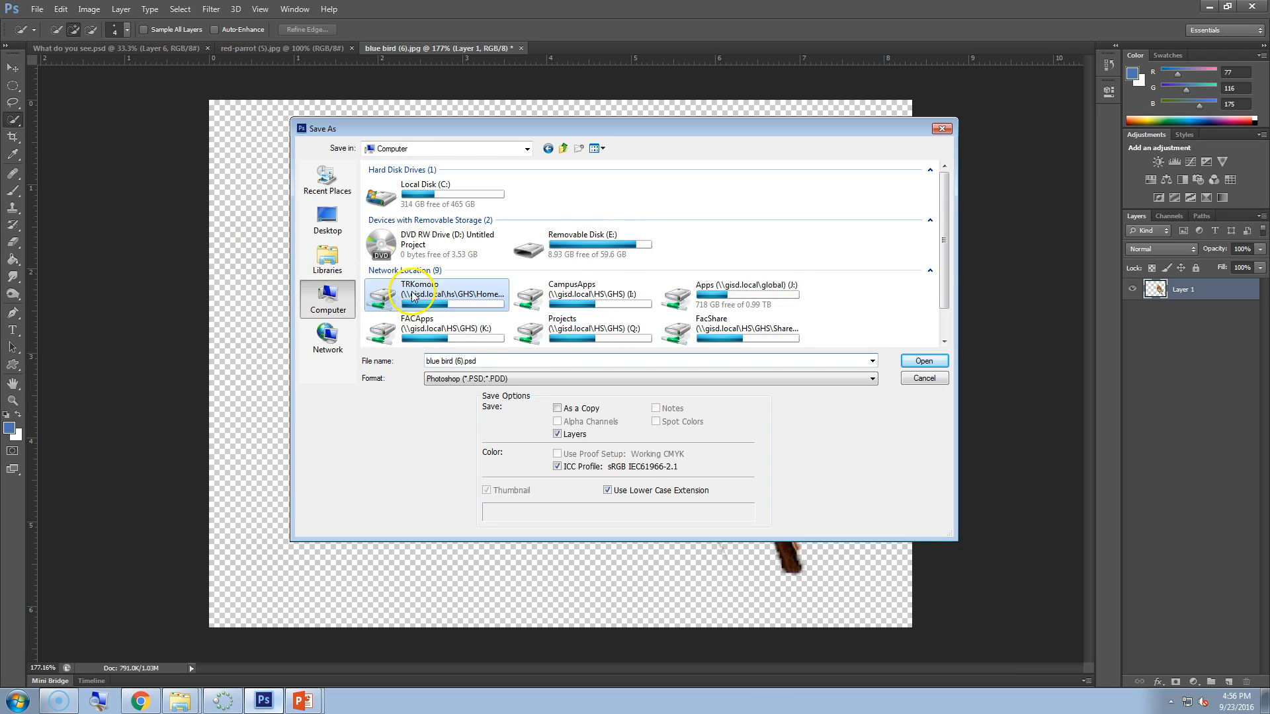
double_click(397, 258)
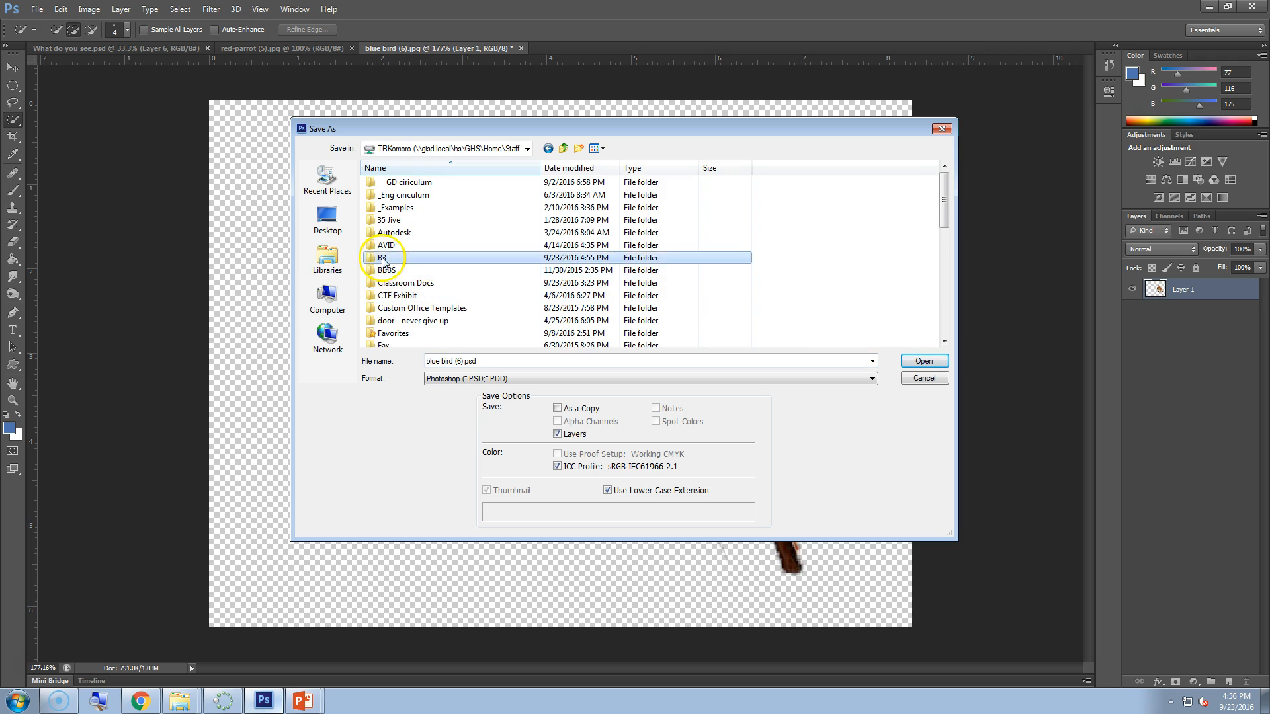
click(467, 379)
click(474, 539)
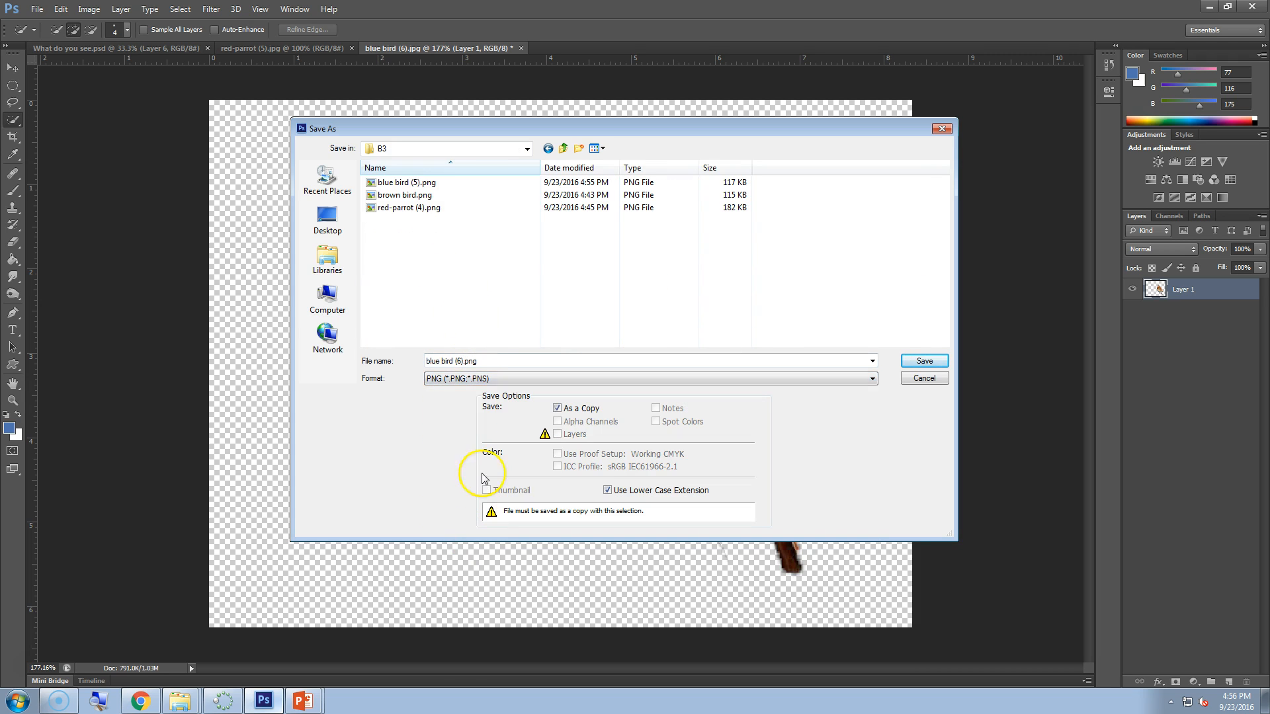
click(408, 197)
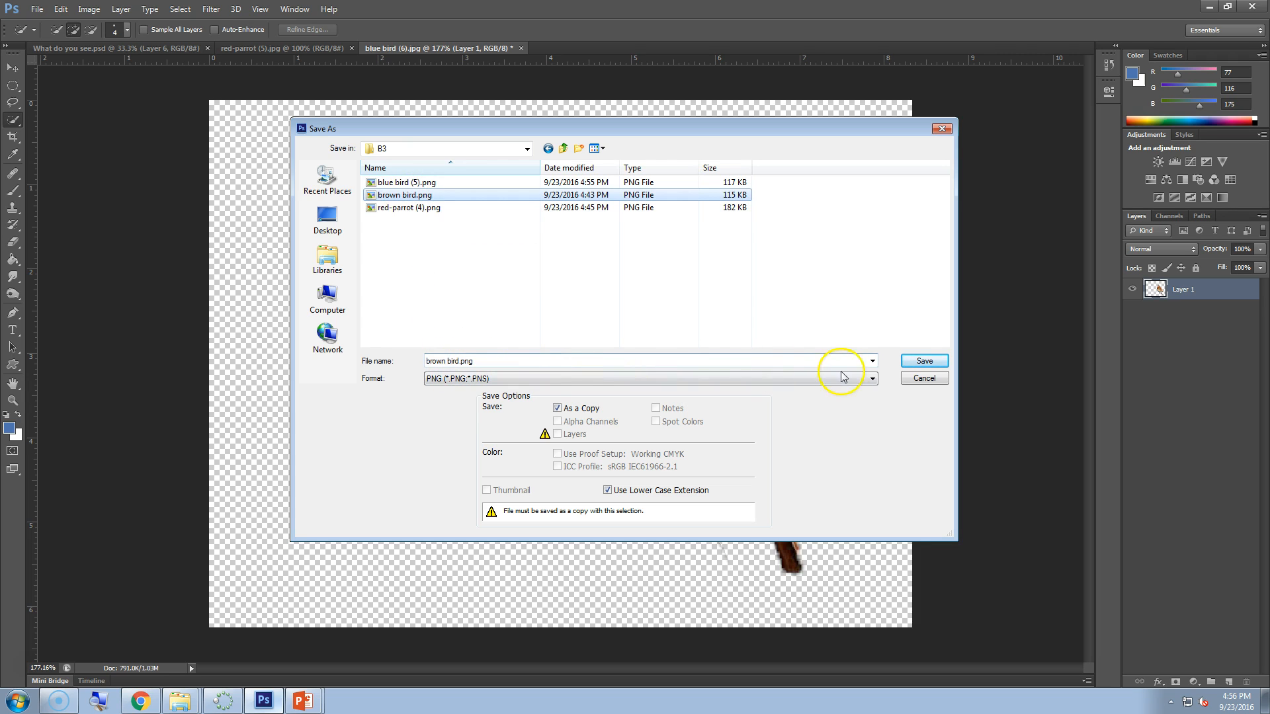
click(923, 361)
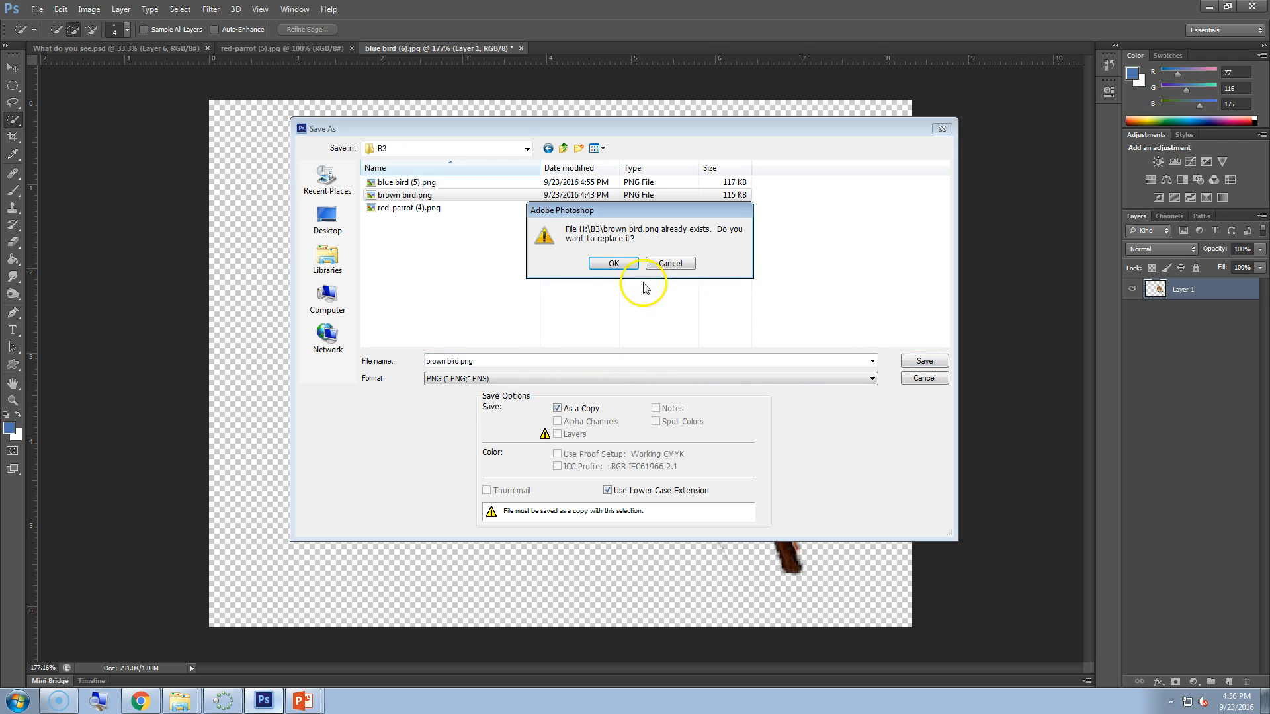
click(616, 263)
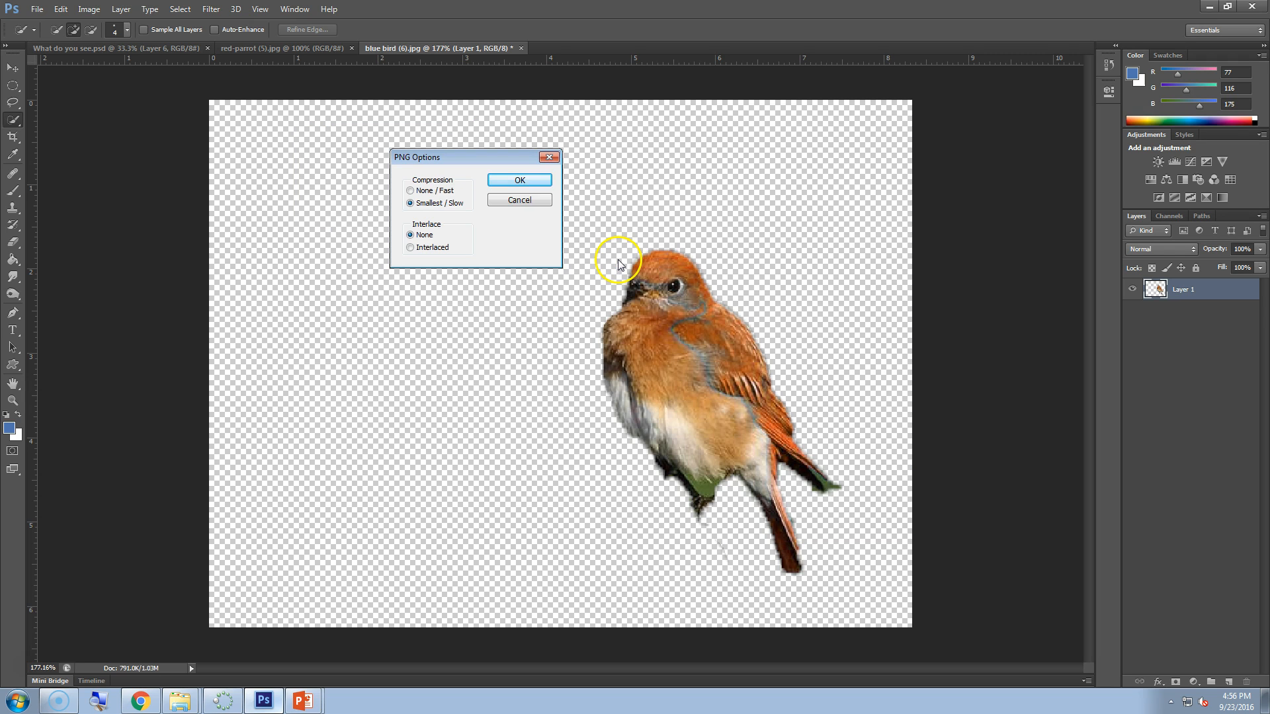
click(520, 181)
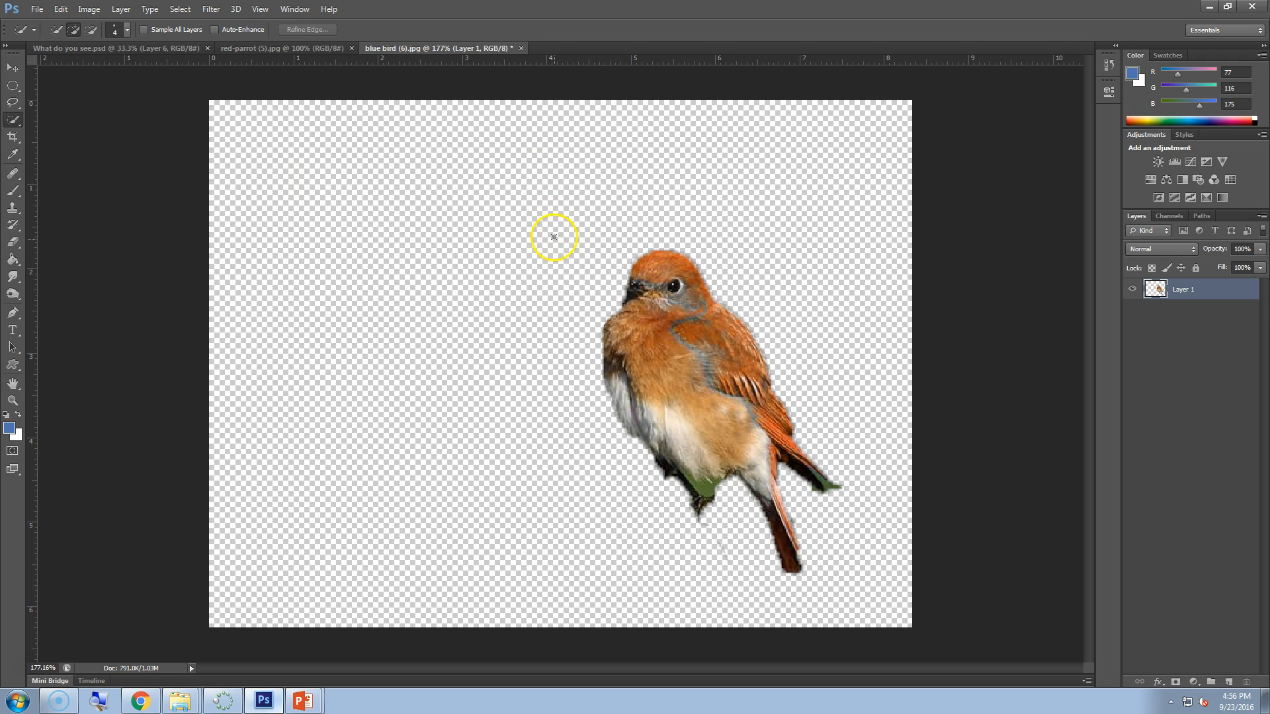
- Revert the image to the Delete Layer history state, before the Replace Color adjustment
click(1110, 65)
drag(1022, 134, 1025, 442)
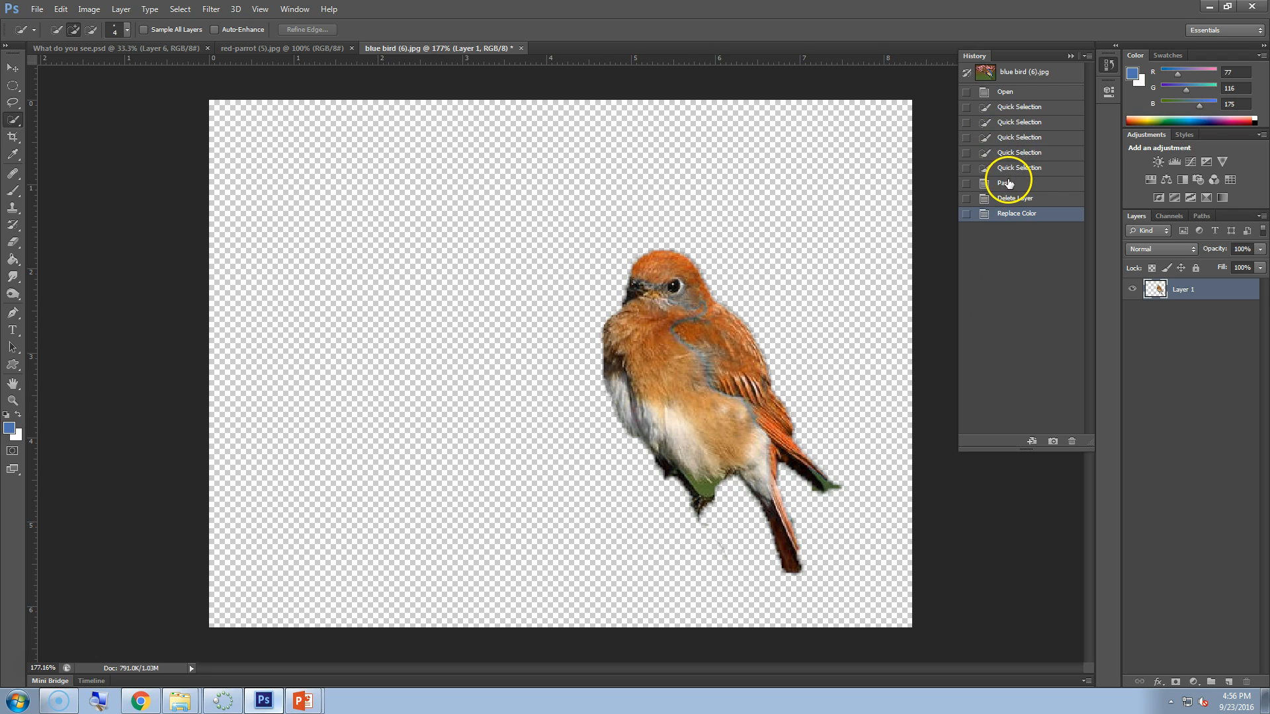
click(1014, 198)
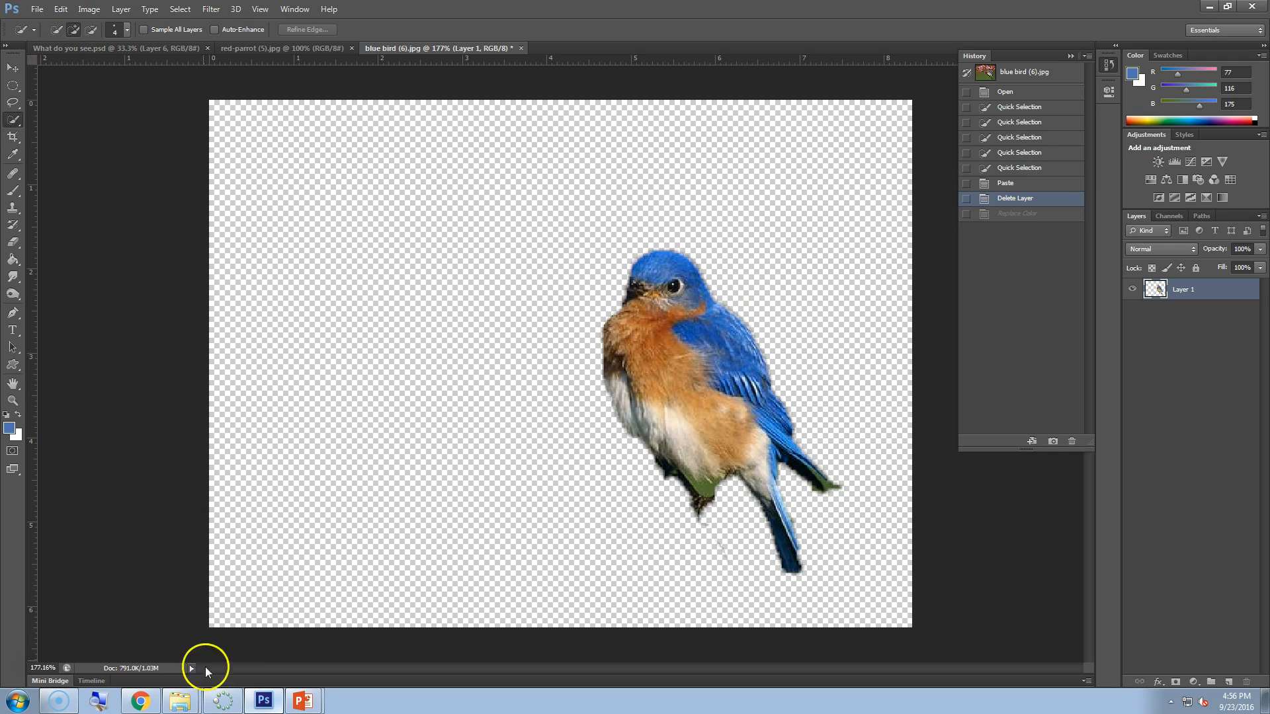
- Switch to What do you see (7).pptx in PowerPoint and look up the green bird's hue, saturation and lightness on slide 3
mouse_move(303, 695)
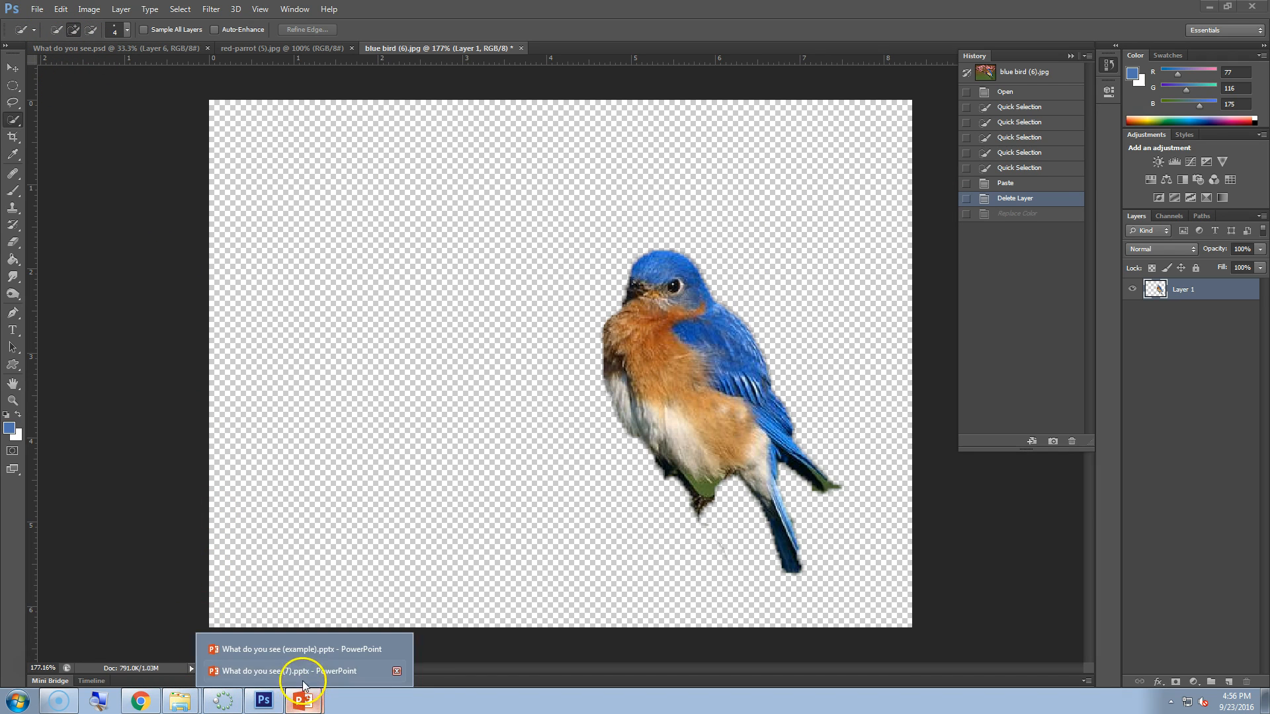
click(284, 671)
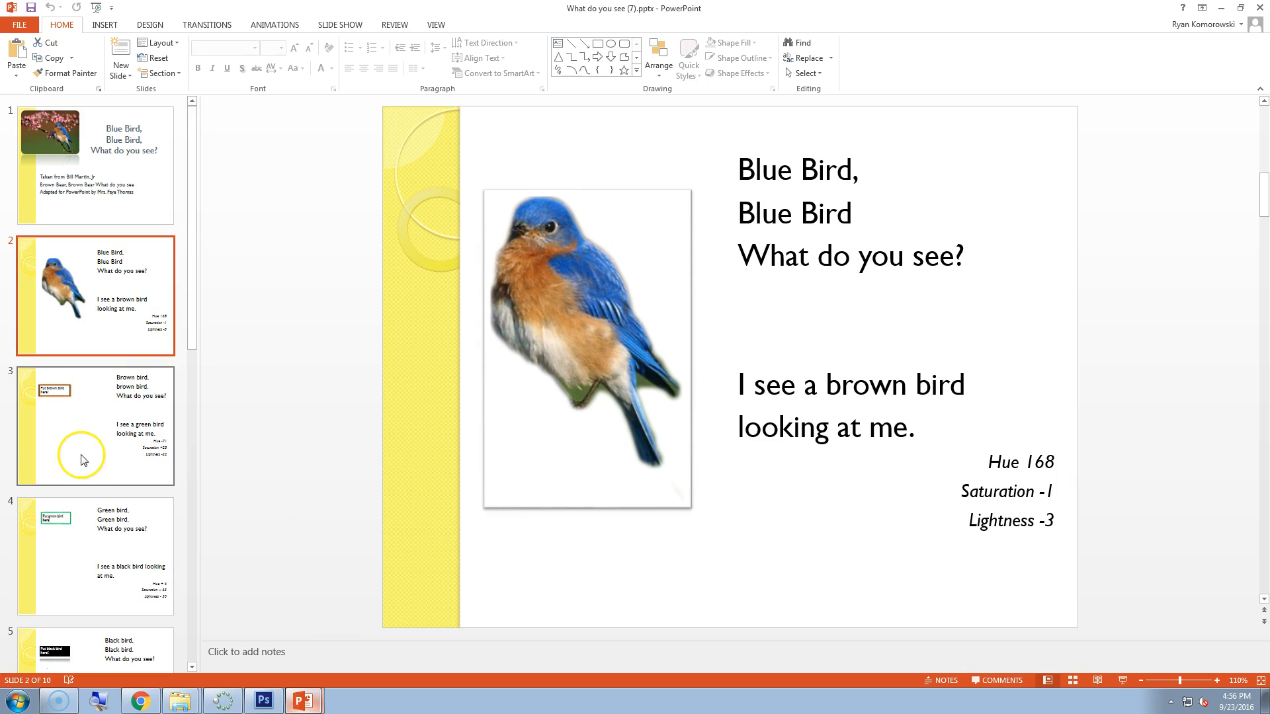
scroll(84, 460, down, 4)
click(63, 318)
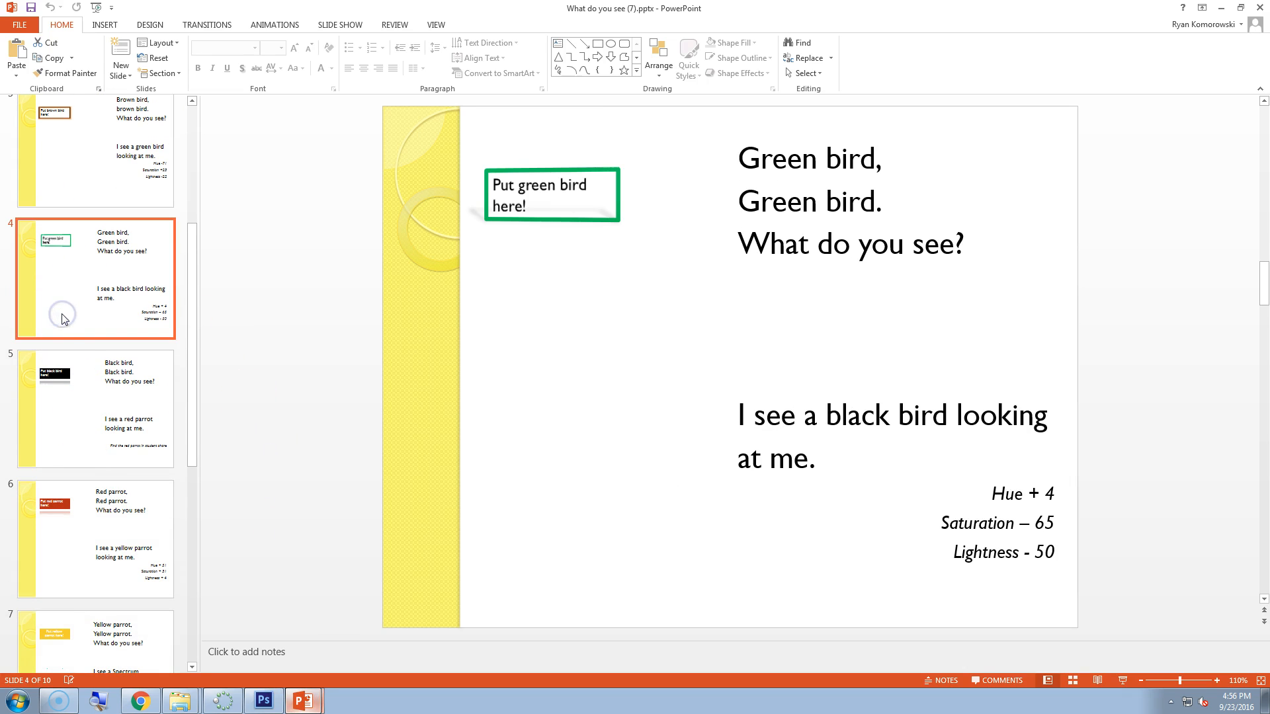
click(157, 190)
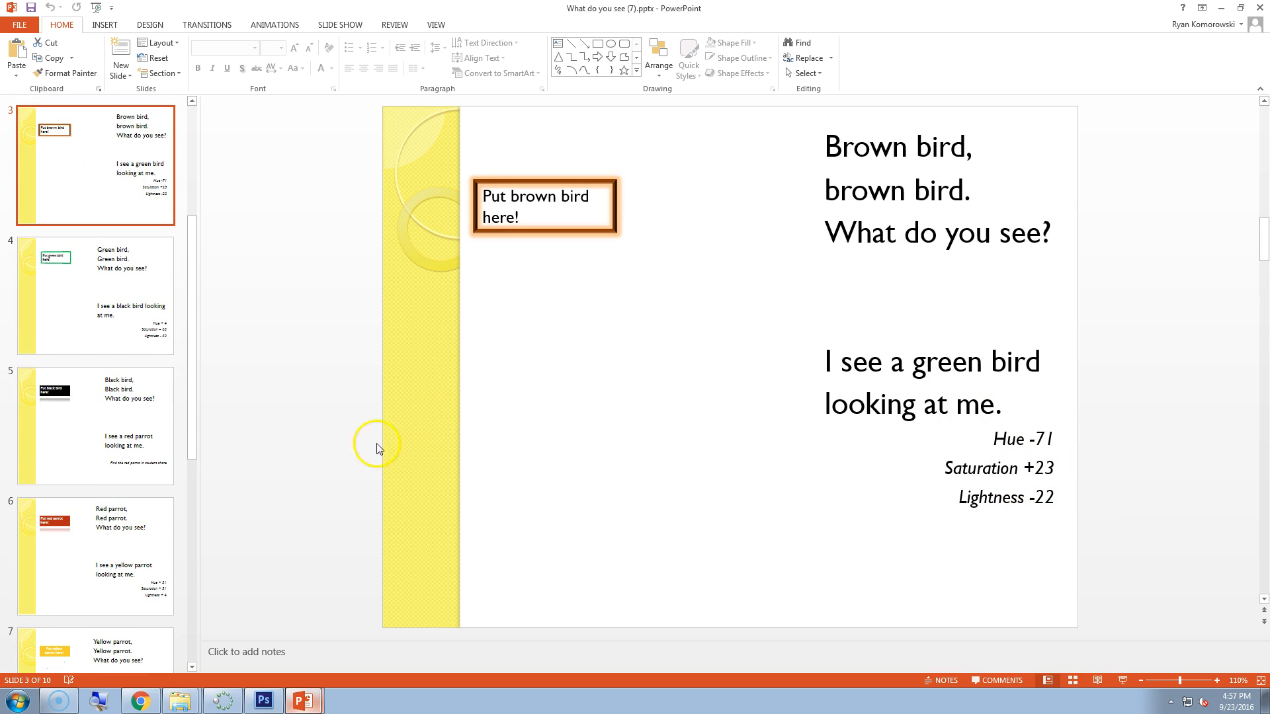
- Look through slides 4, 5 and 6 for the black bird, red parrot and yellow parrot instructions
click(59, 301)
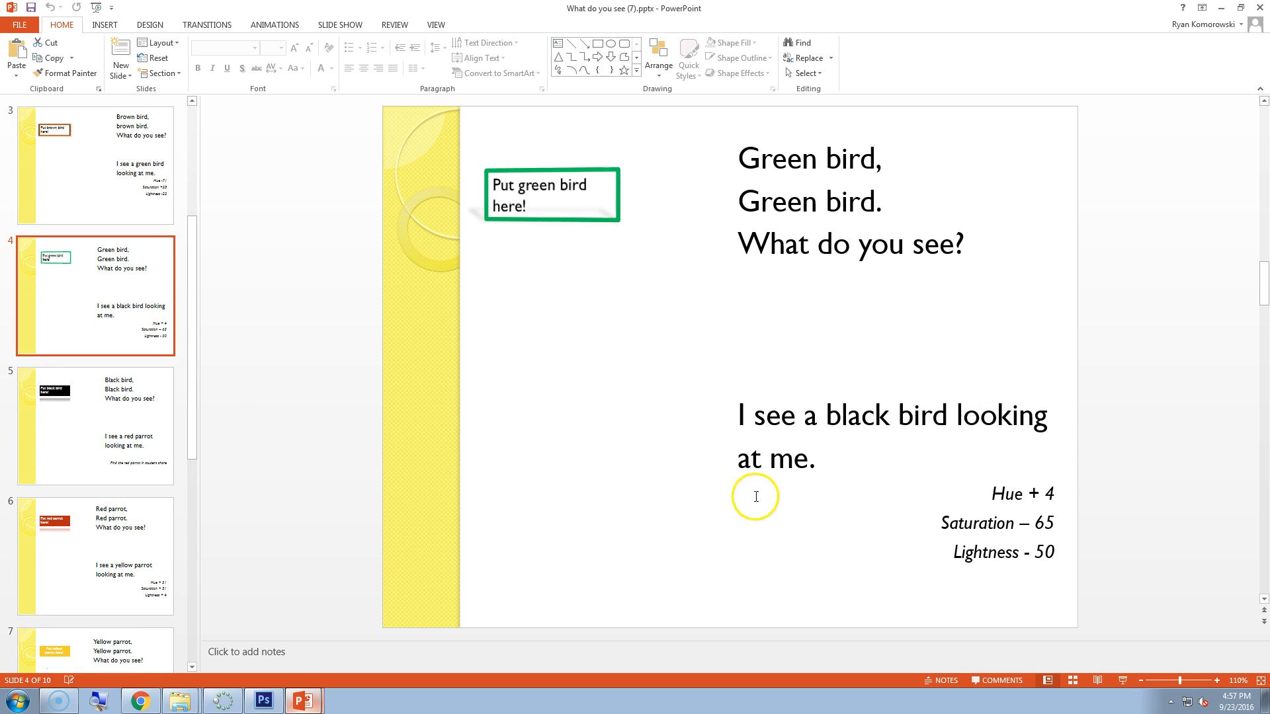
click(45, 423)
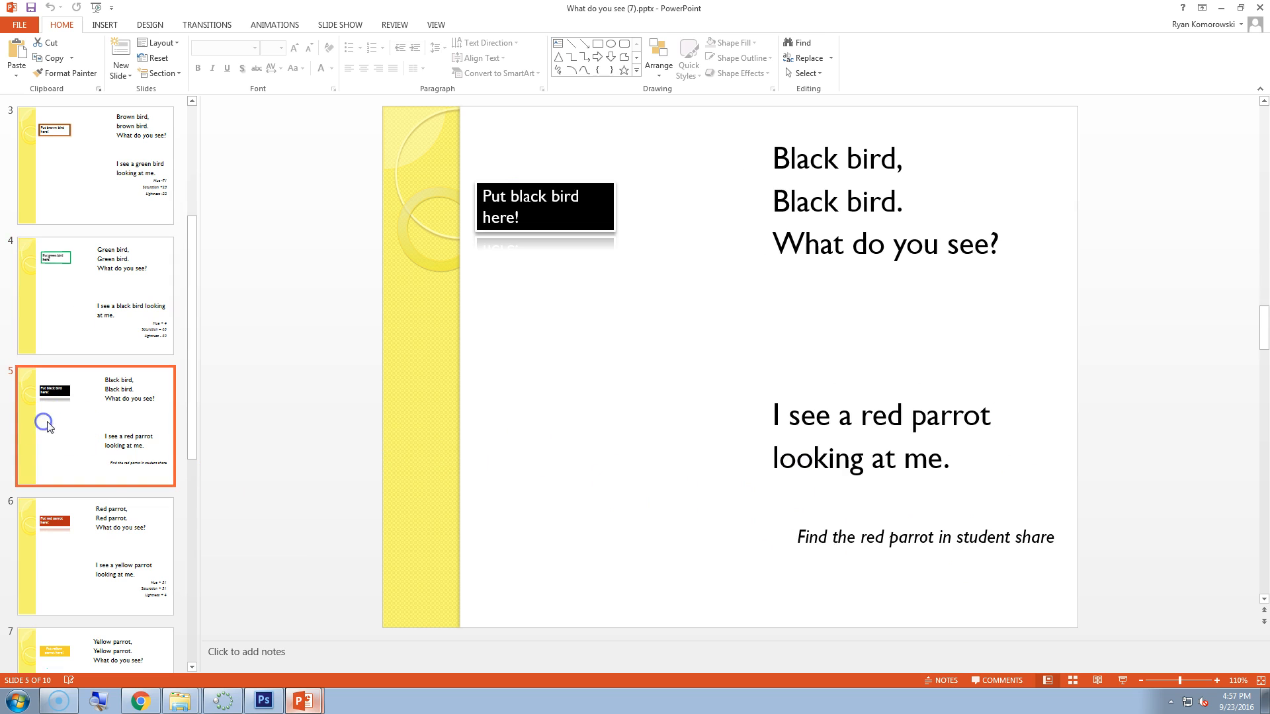
scroll(48, 425, down, 3)
click(45, 354)
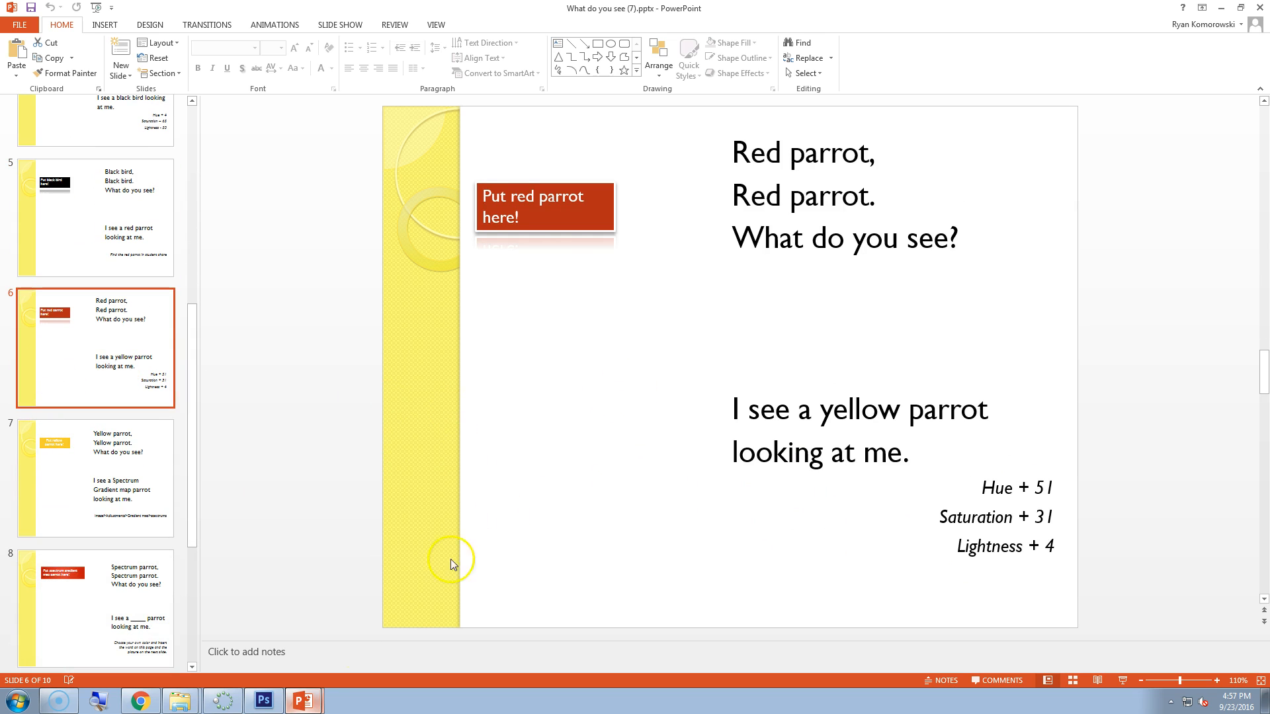
- Switch to Photoshop and select the whole parrot in red-parrot (5).jpg, from head to tail, with the Quick Selection tool
click(263, 701)
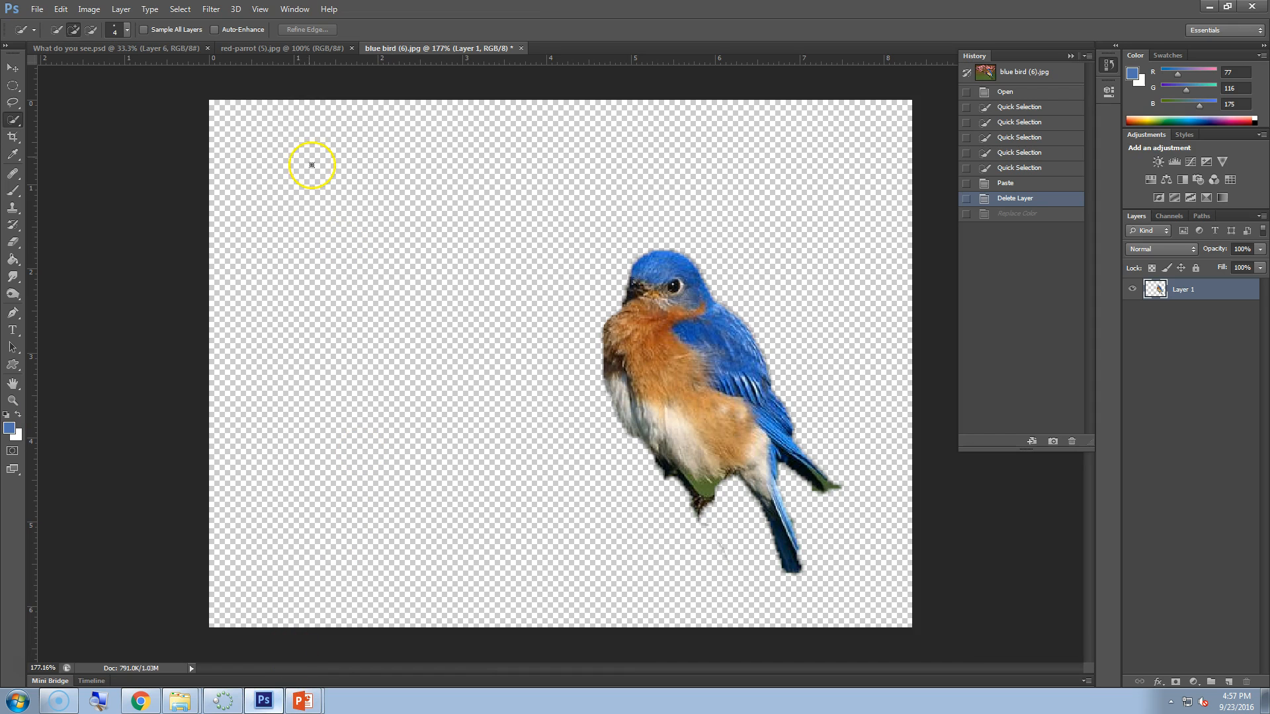
click(303, 48)
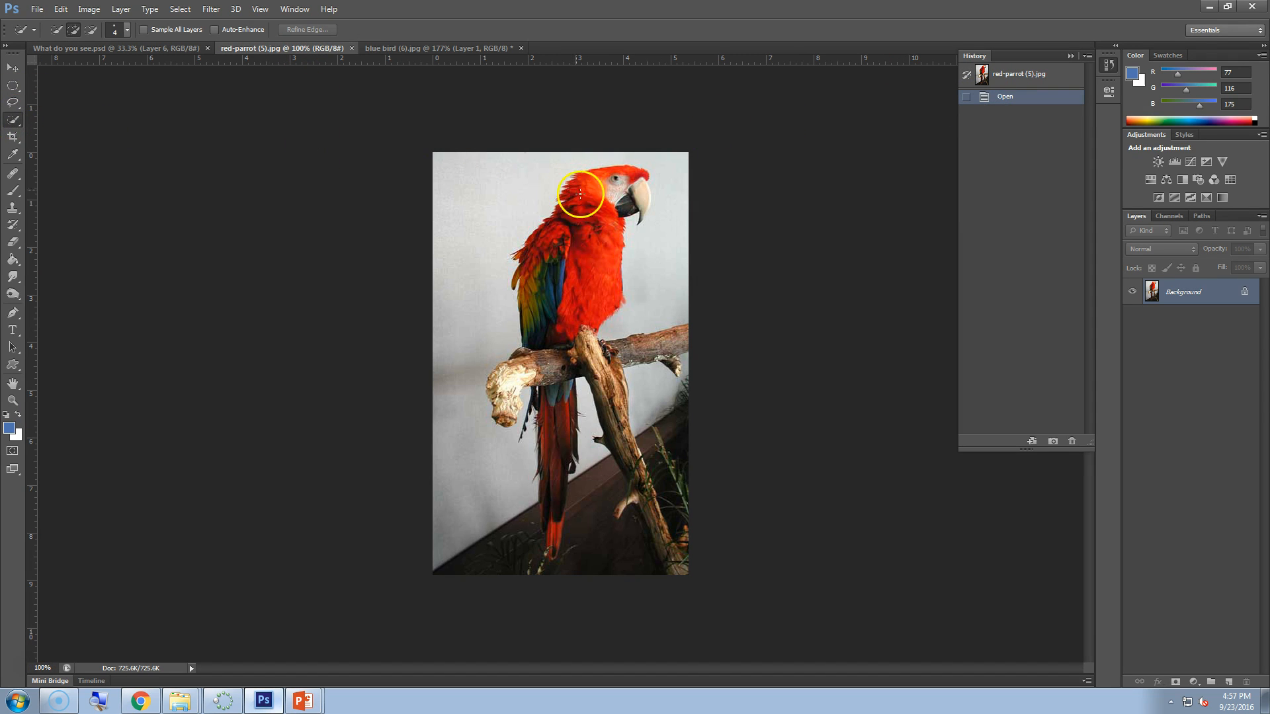
mouse_move(594, 242)
mouse_down()
mouse_move(589, 230)
mouse_move(556, 304)
mouse_move(554, 546)
mouse_move(553, 530)
mouse_up()
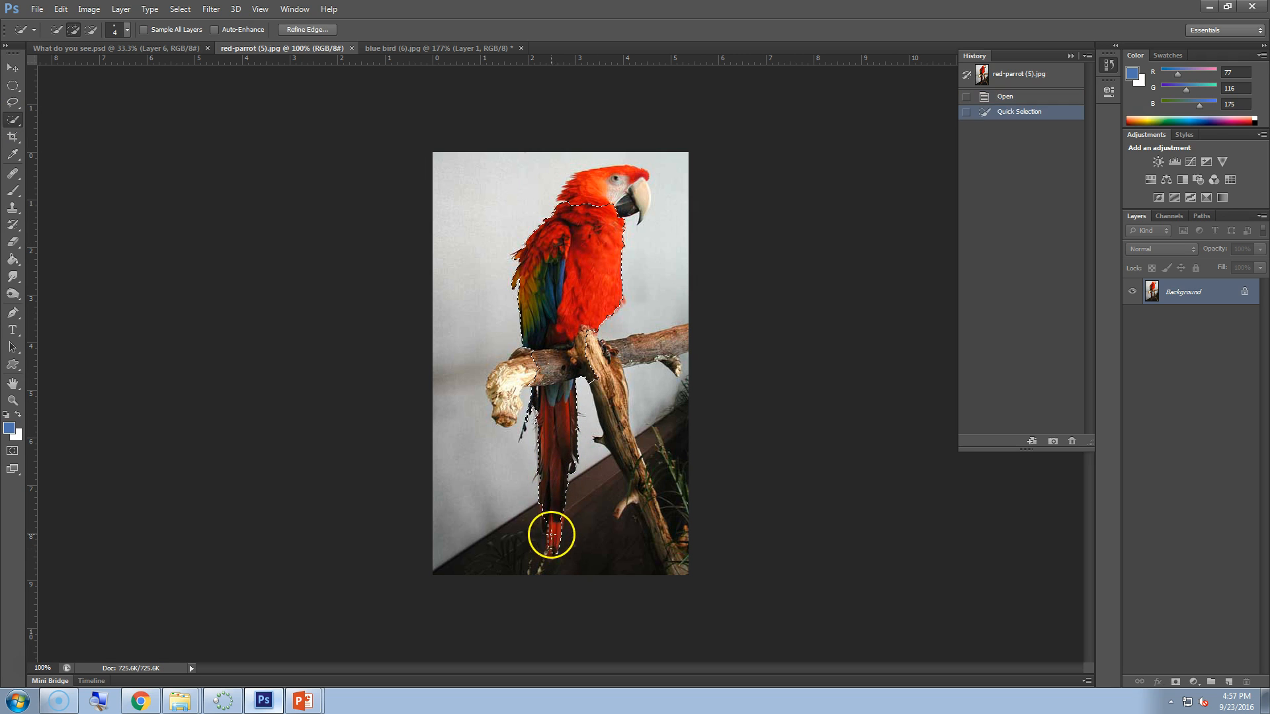
scroll(617, 201, up, 2)
scroll(617, 201, up, 2)
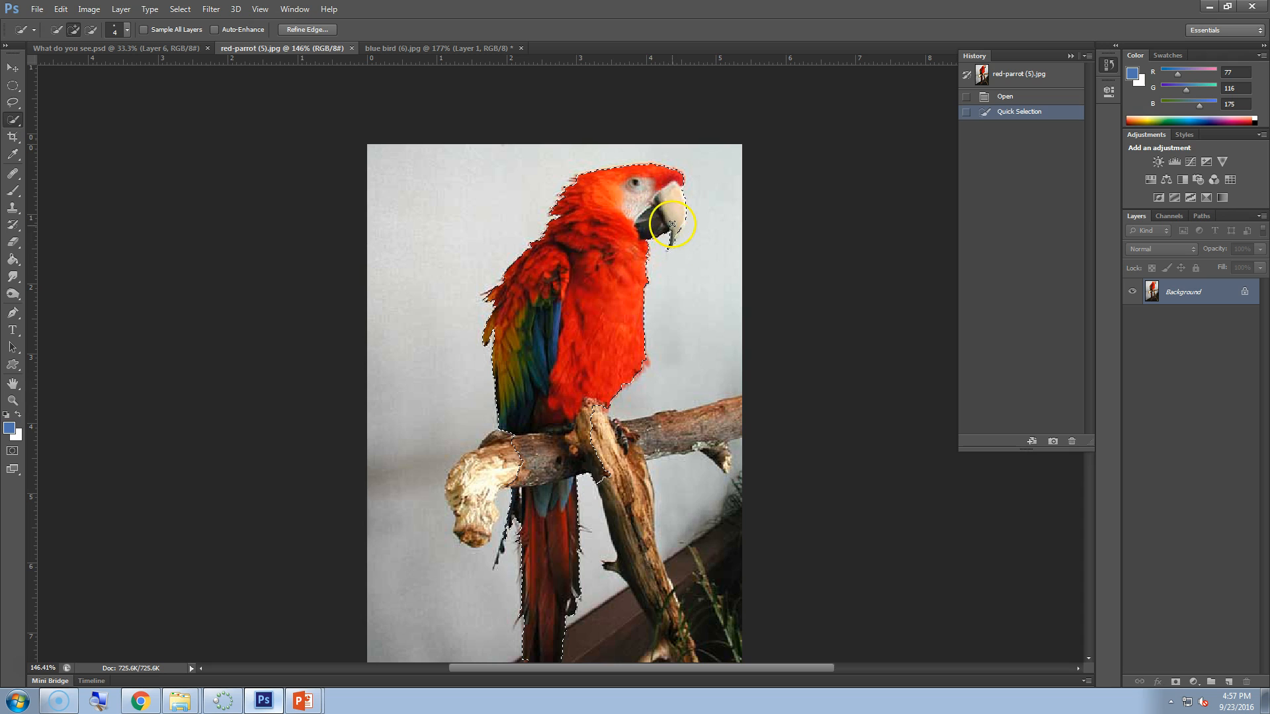
click(580, 289)
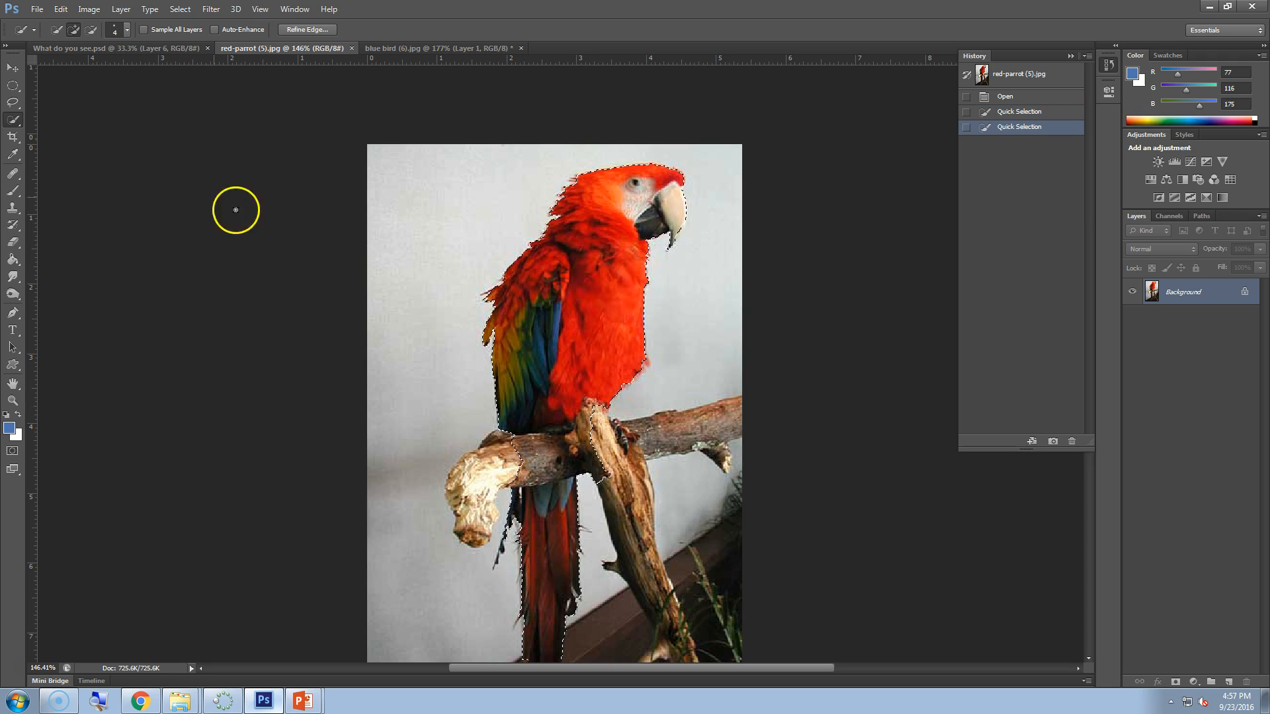
- Copy the selected parrot onto its own layer and delete the Background layer
click(61, 9)
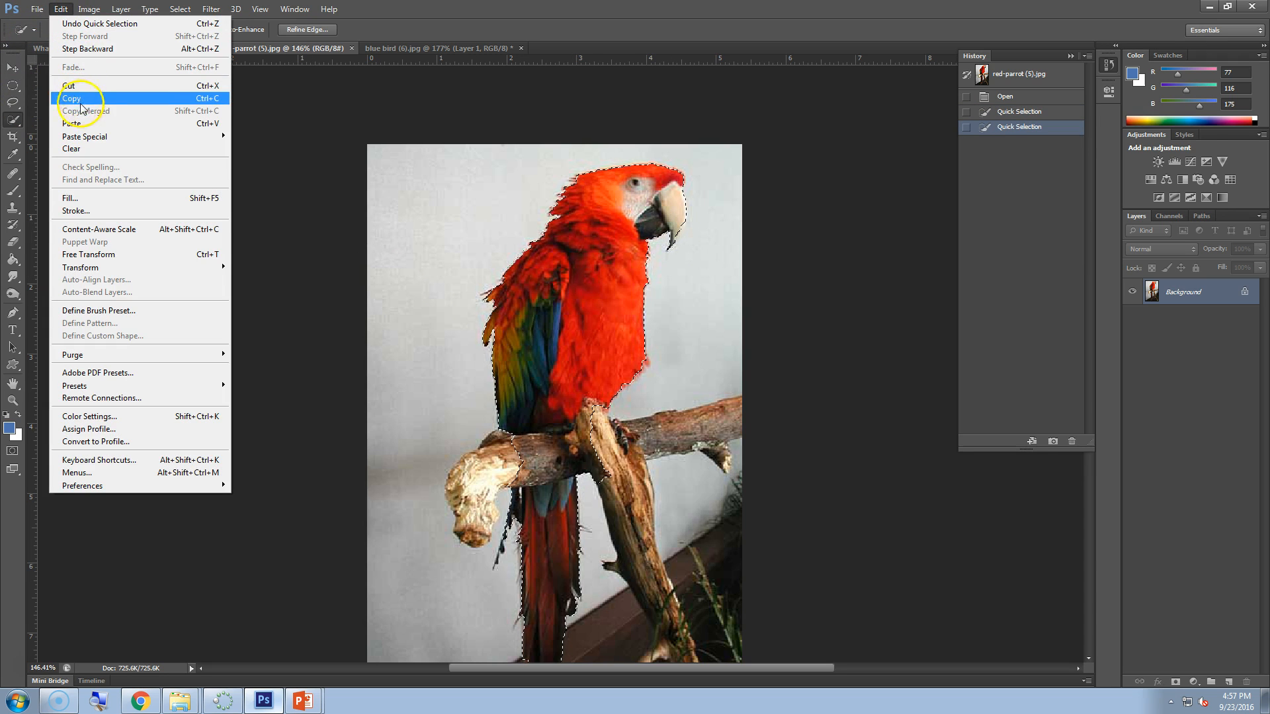
click(83, 104)
click(59, 10)
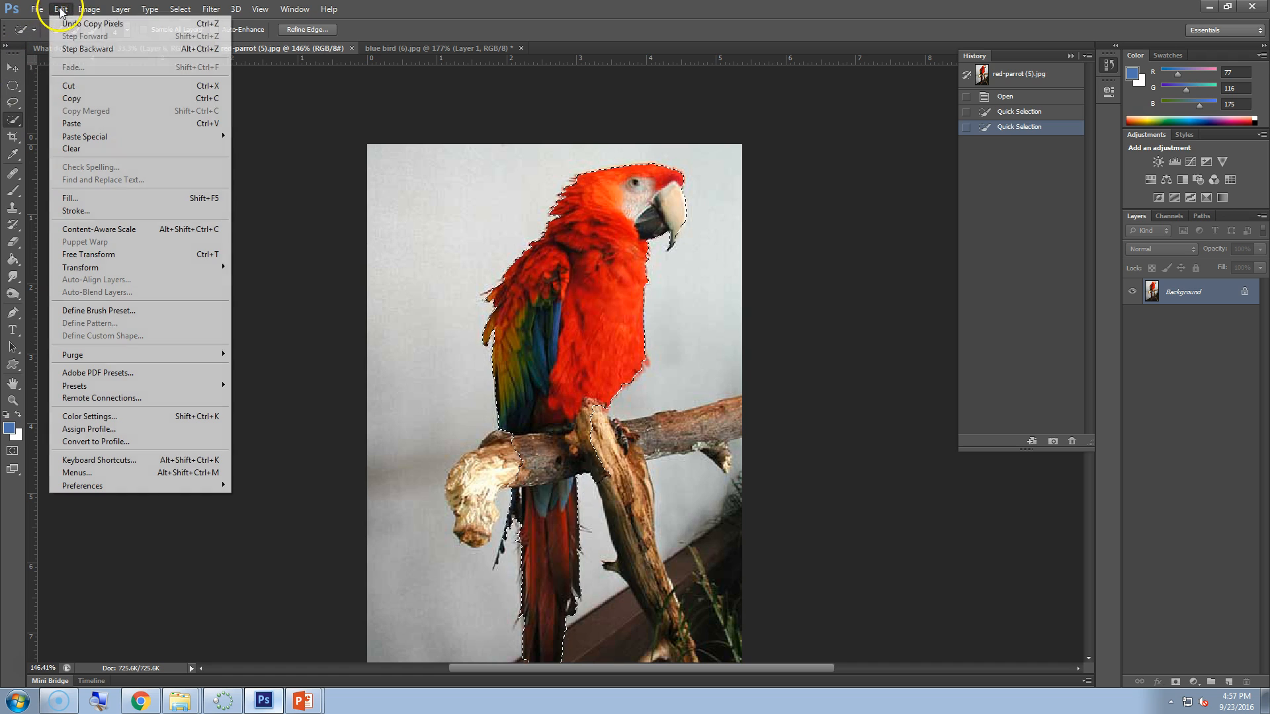
click(71, 123)
drag(1214, 321, 1248, 683)
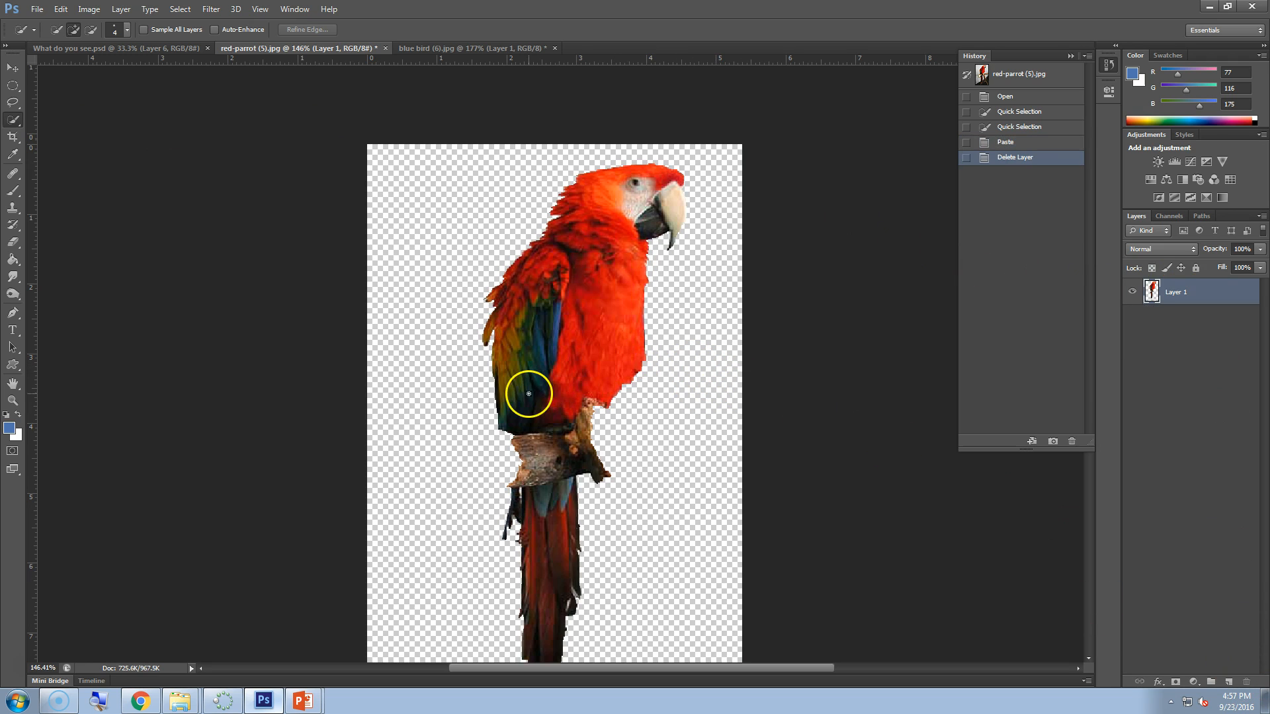
- Start saving the cut-out parrot under a separate file in the B3 folder, with PNG as the format
scroll(529, 392, down, 2)
click(36, 9)
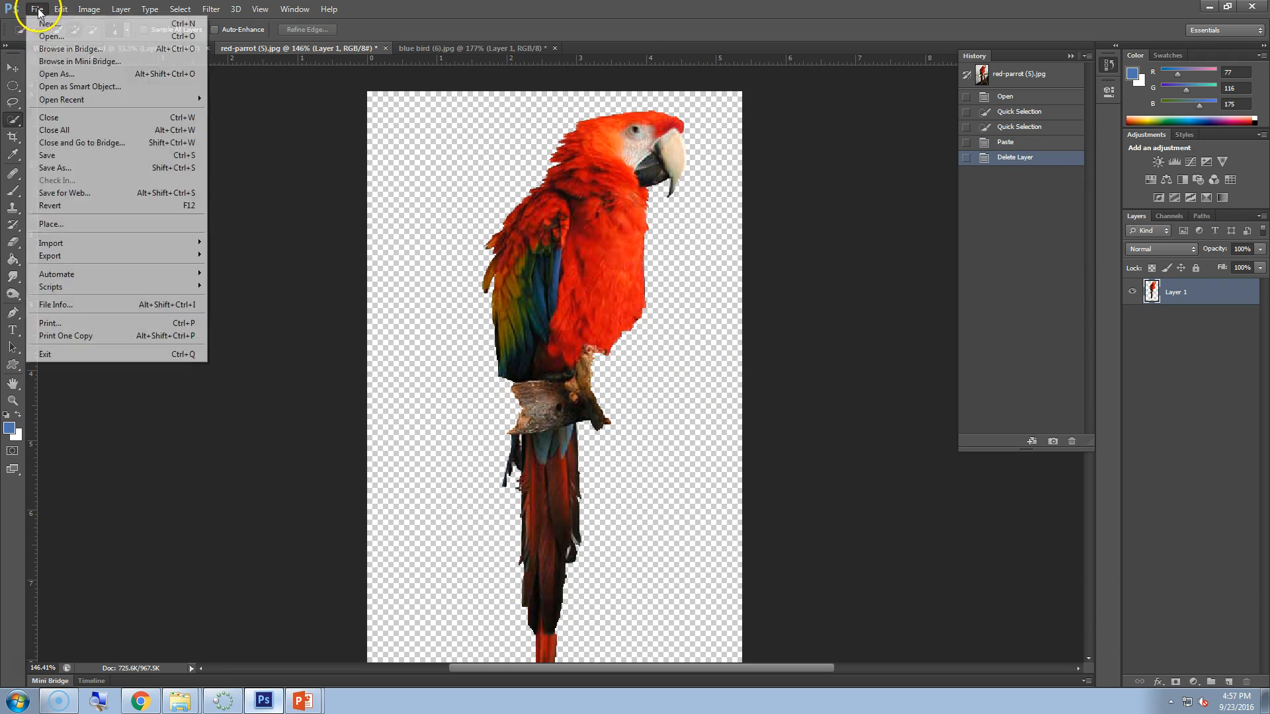
click(56, 168)
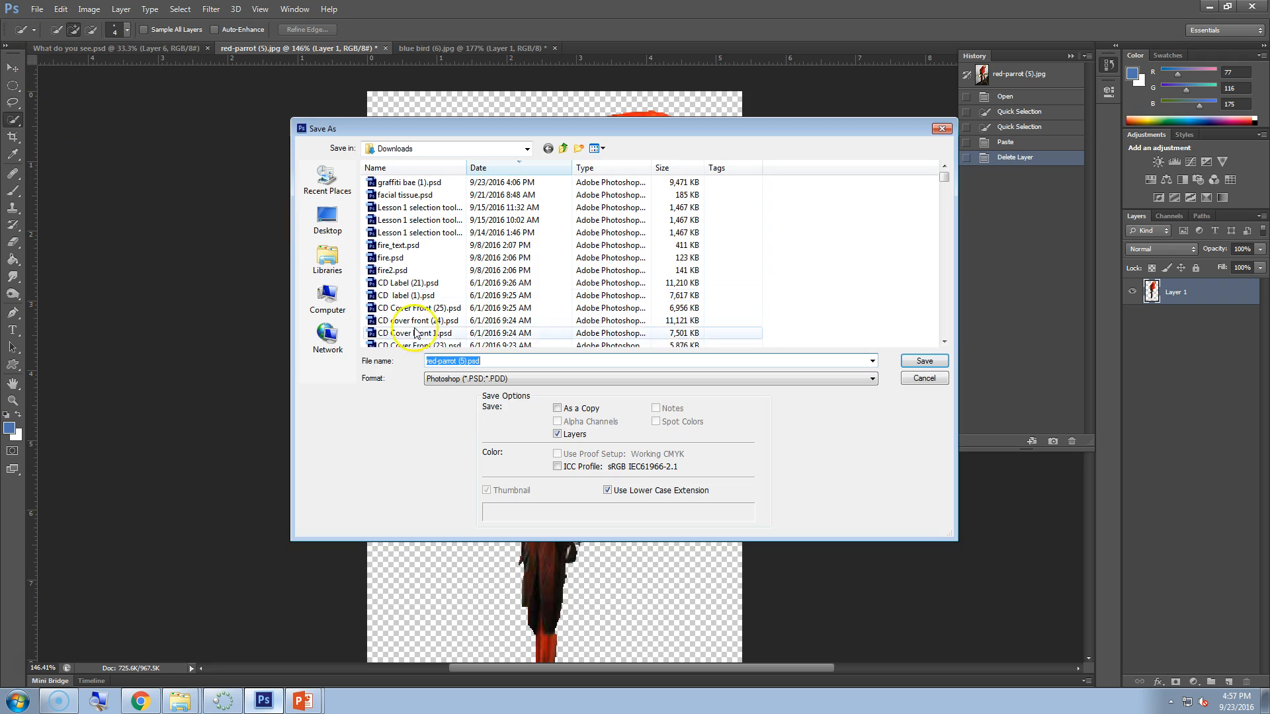
click(327, 301)
double_click(390, 293)
double_click(382, 257)
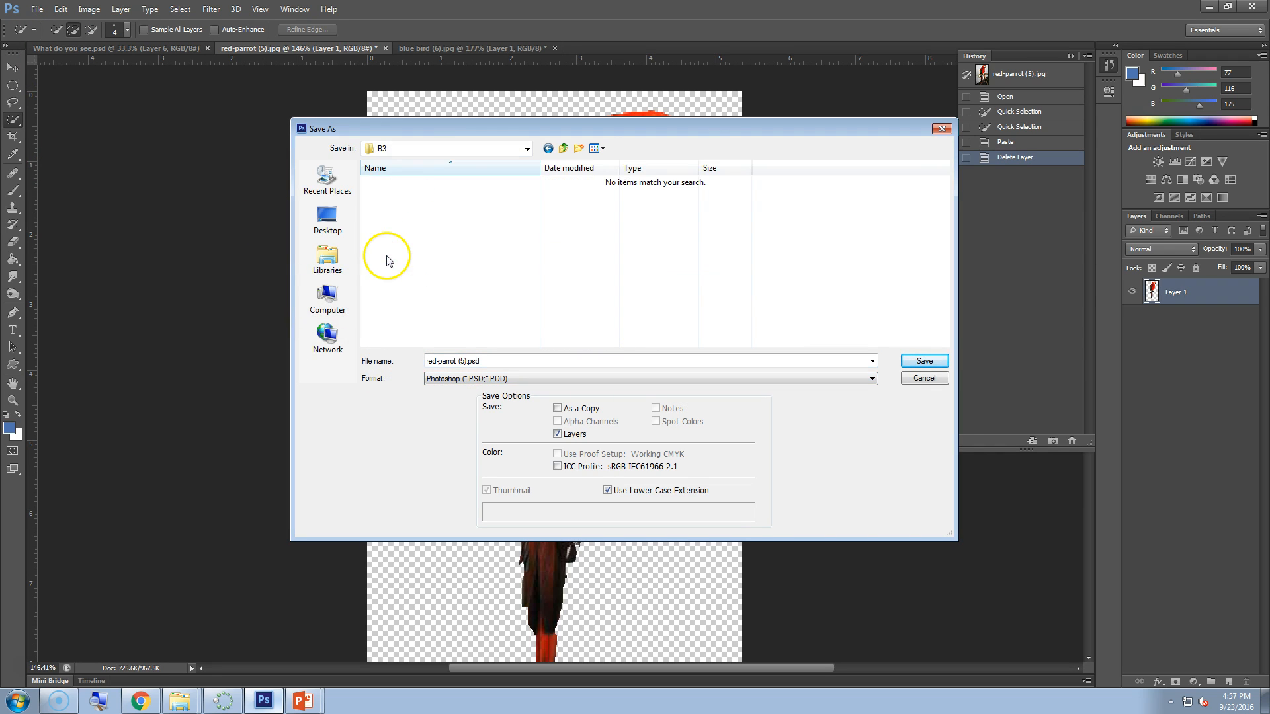
click(520, 376)
click(520, 379)
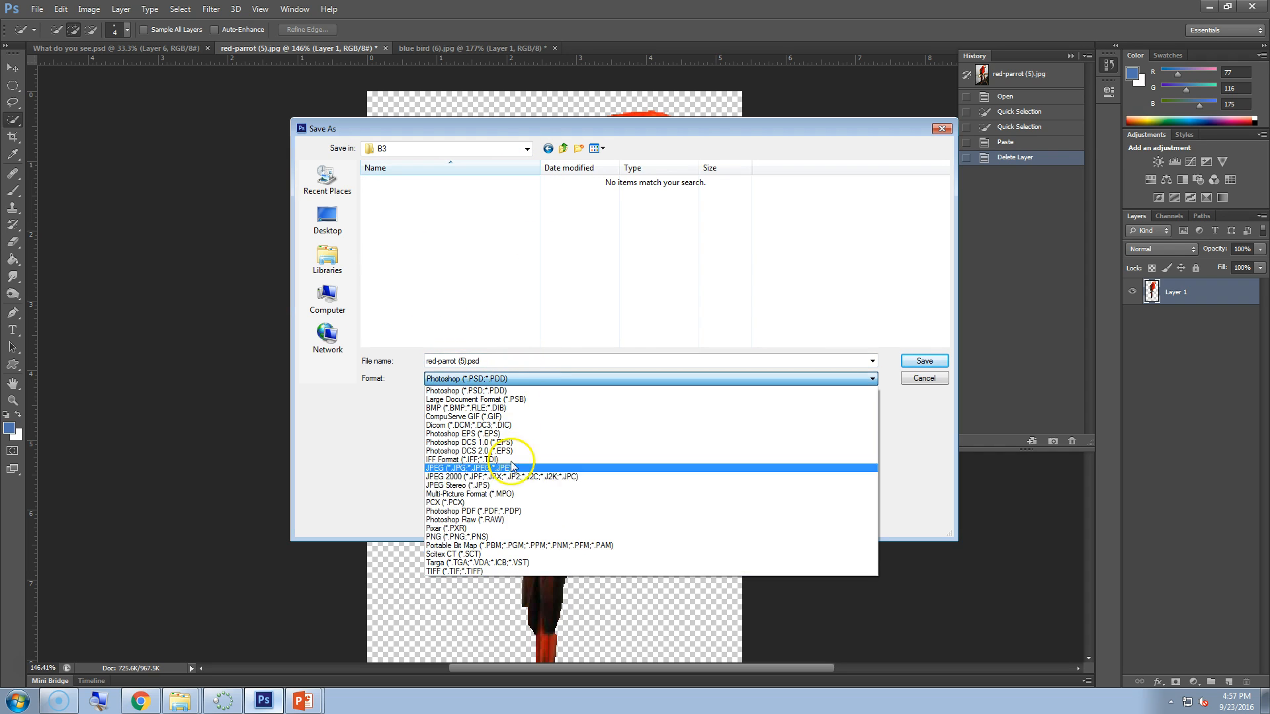
click(492, 530)
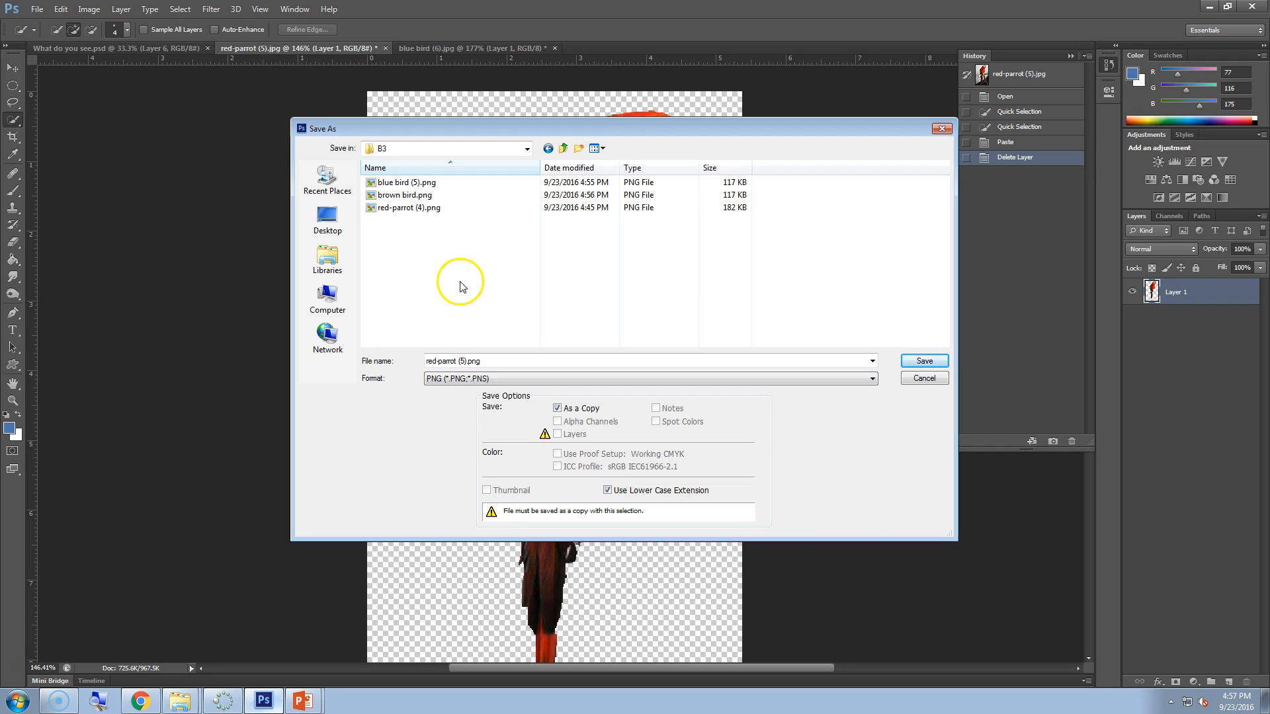
- Save the parrot over red-parrot (4).png with smallest compression and no interlacing
click(401, 209)
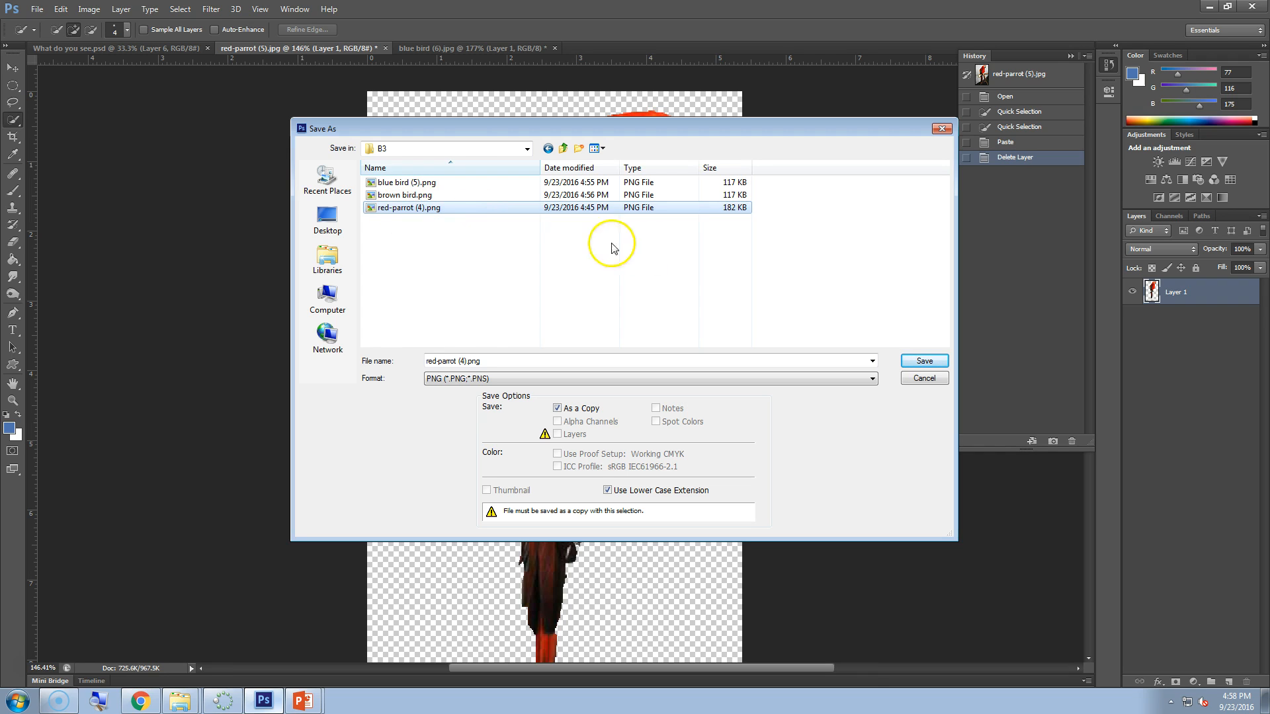
click(916, 365)
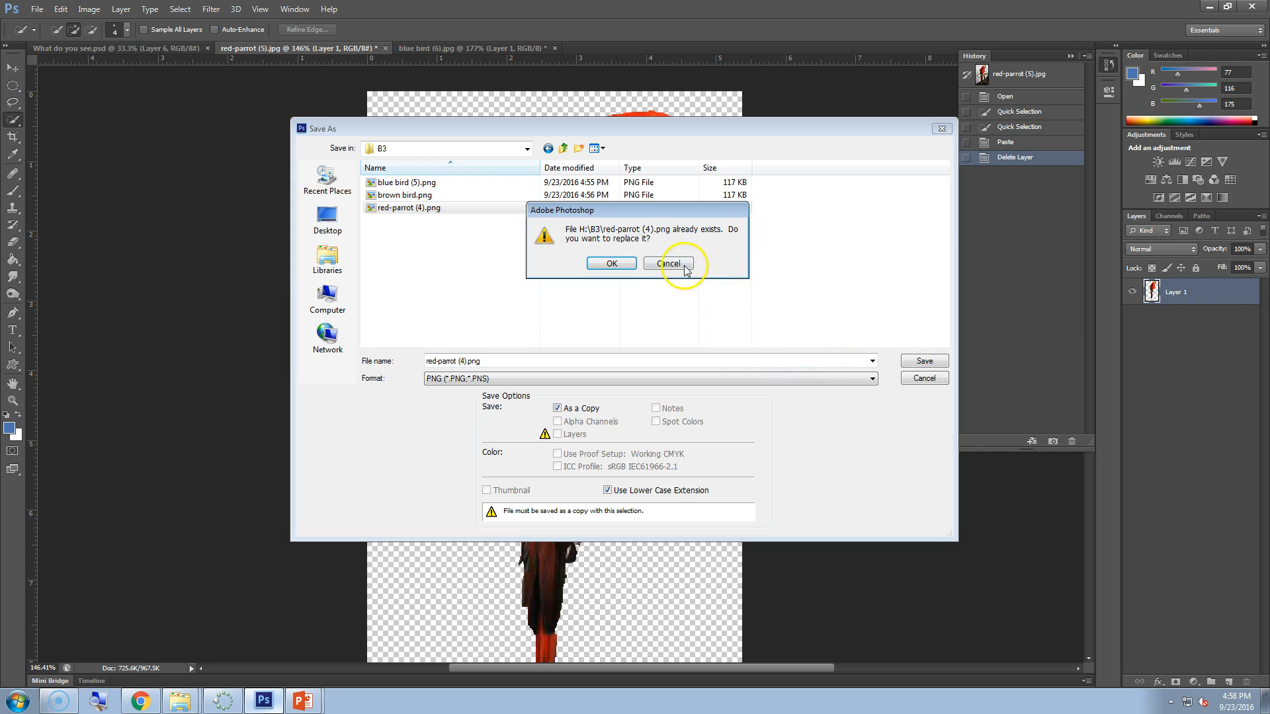
click(612, 264)
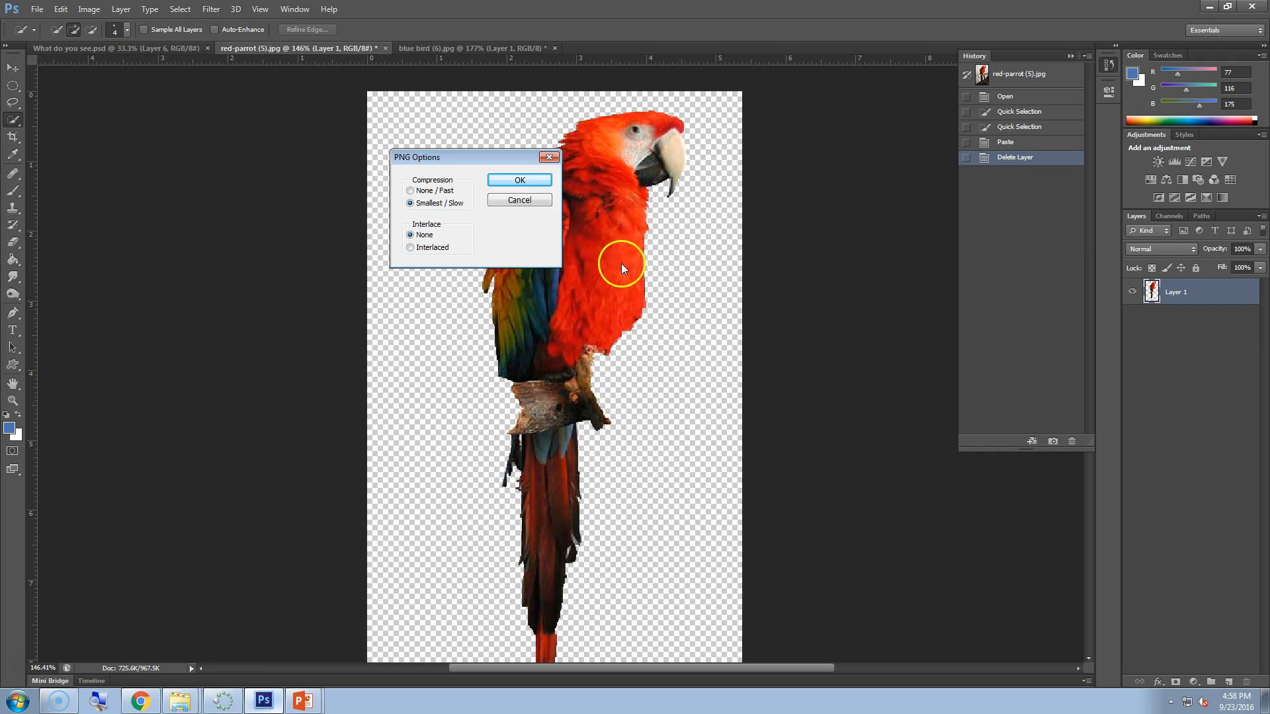
click(520, 180)
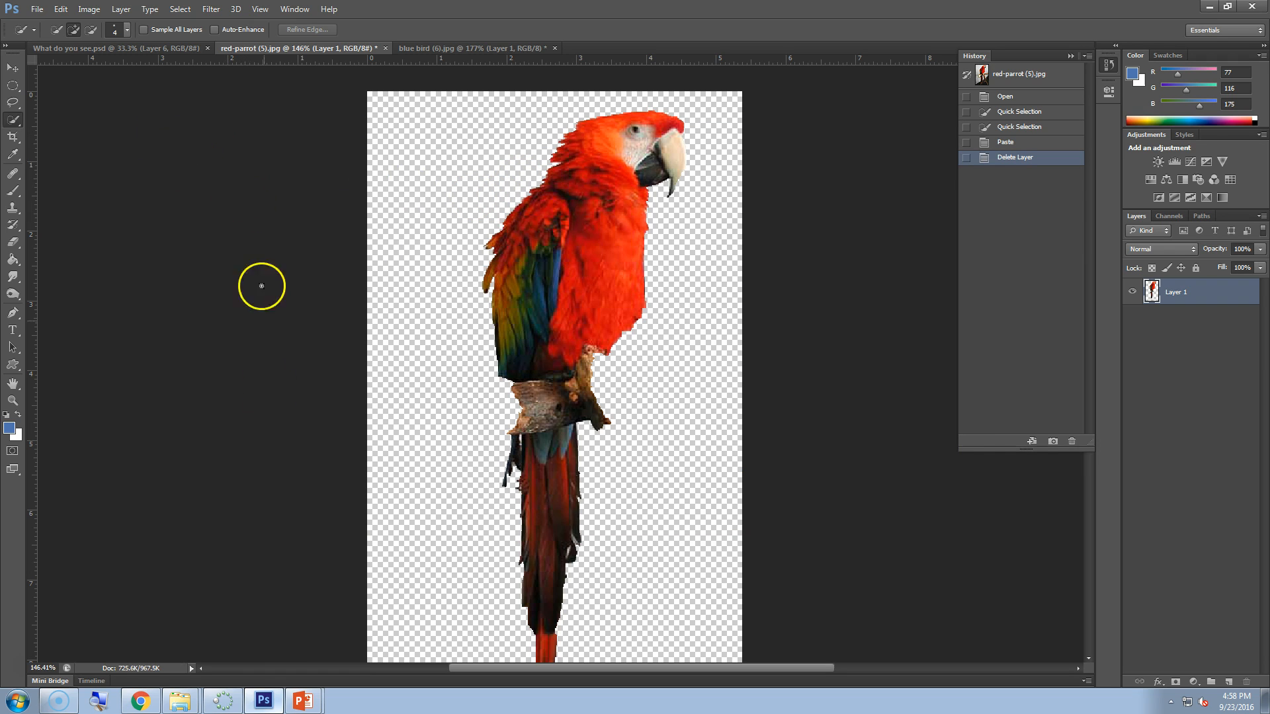
- Switch to What do you see (7).pptx in PowerPoint and read the yellow and spectrum parrot instructions on slides 6 and 7
click(303, 698)
click(295, 670)
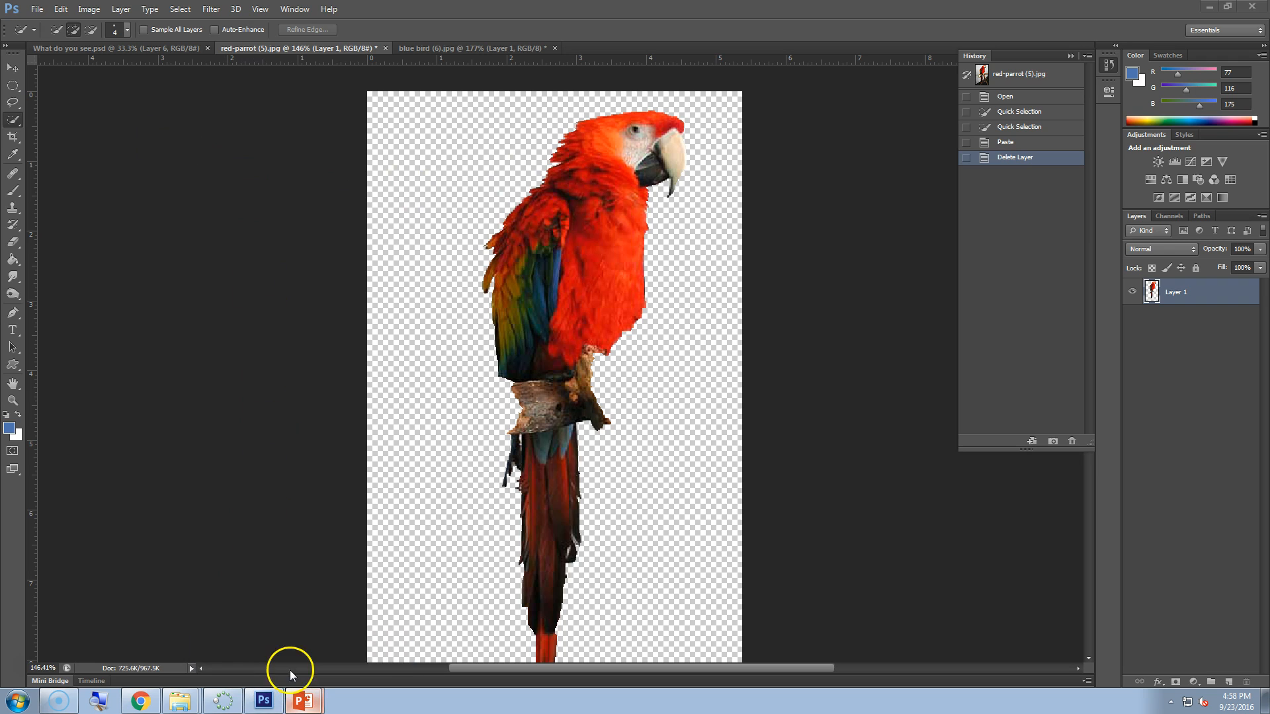
scroll(71, 438, down, 1)
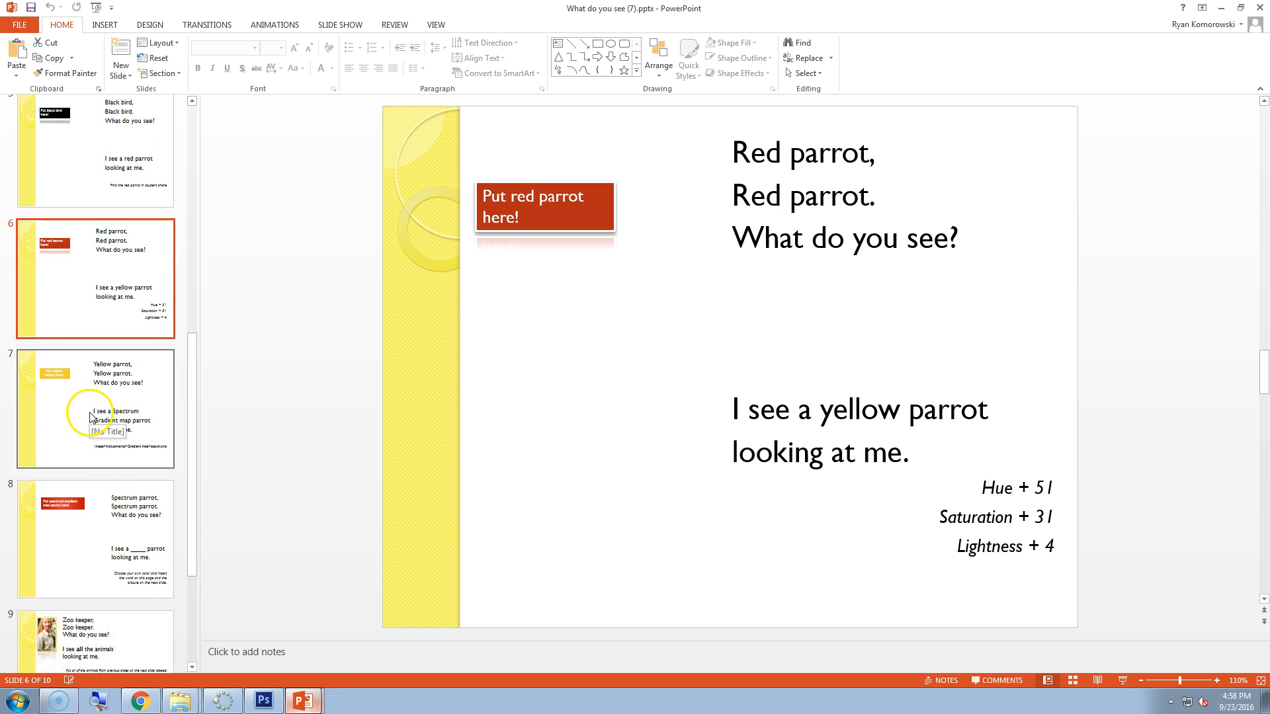
click(91, 416)
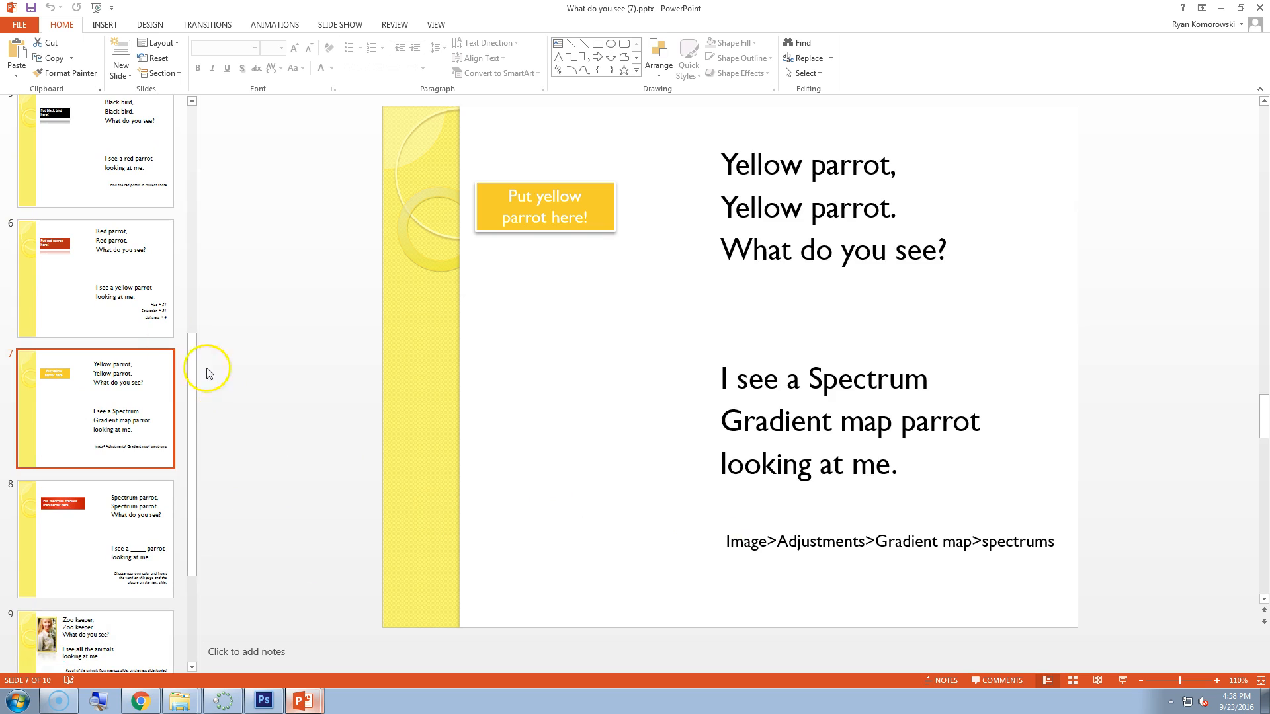
key(Up)
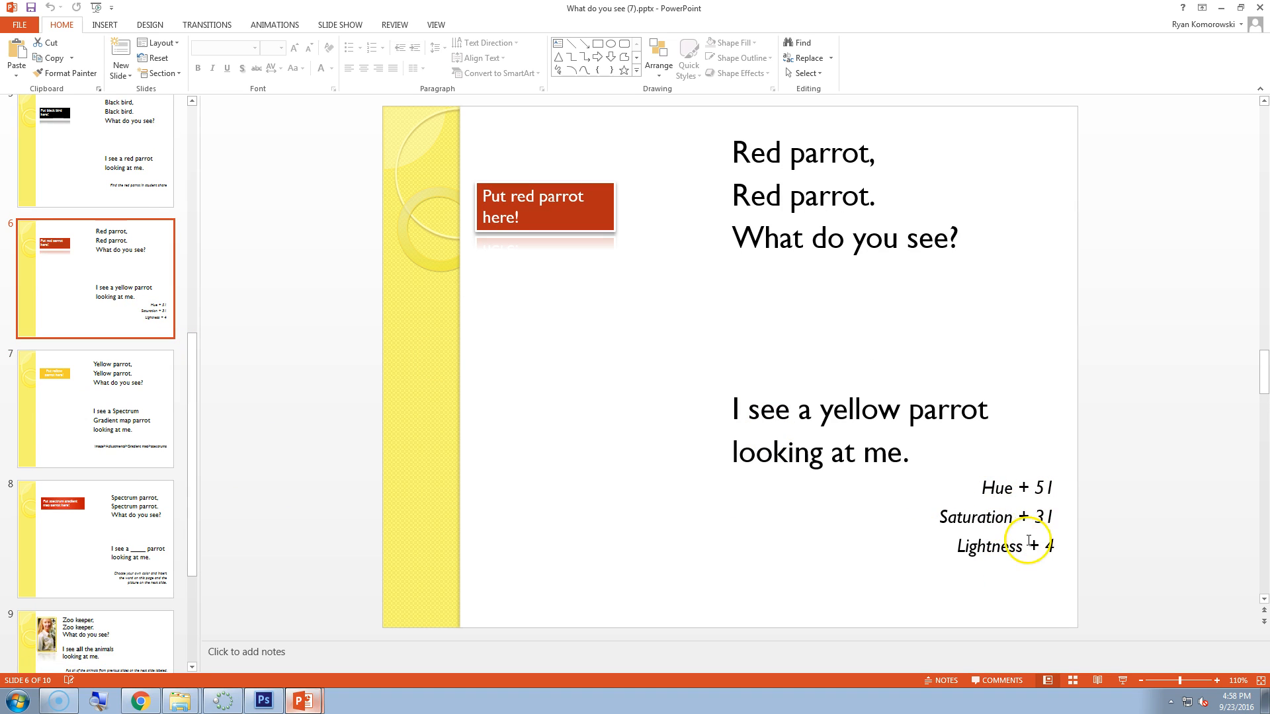
click(61, 425)
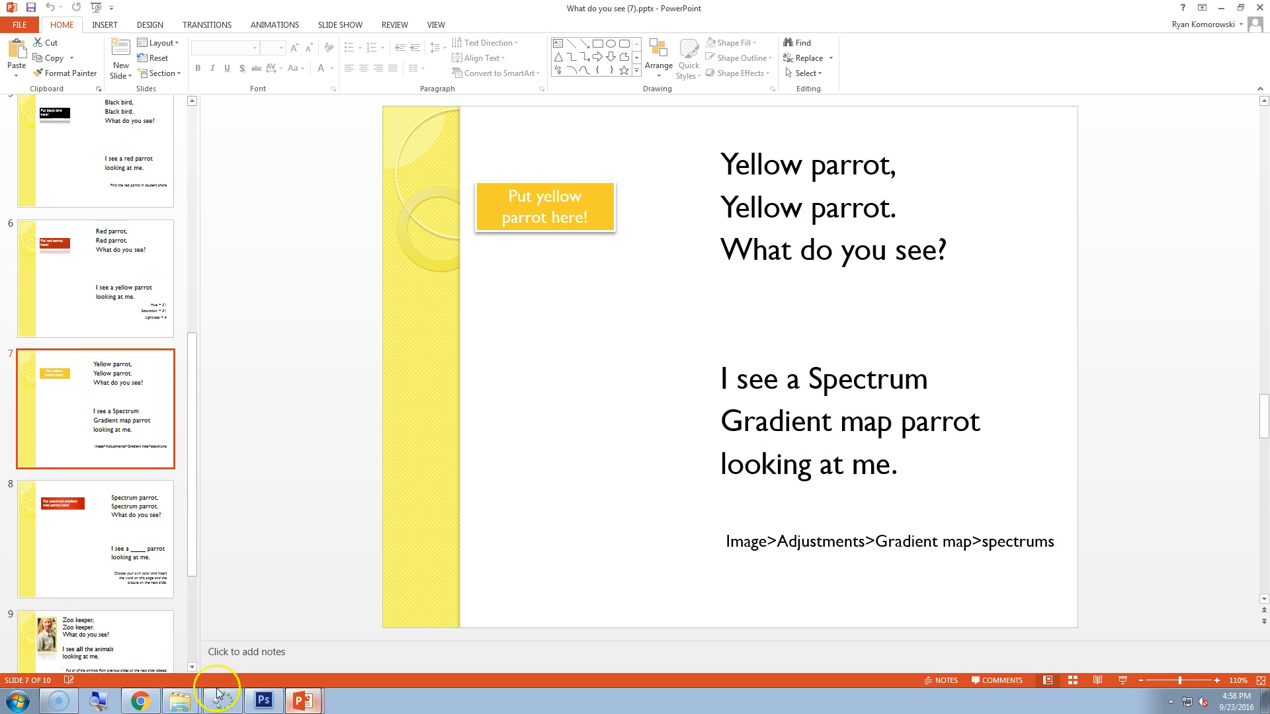
- Switch to Photoshop and apply a Gradient Map adjustment with the Spectrum gradient to the parrot layer
click(263, 701)
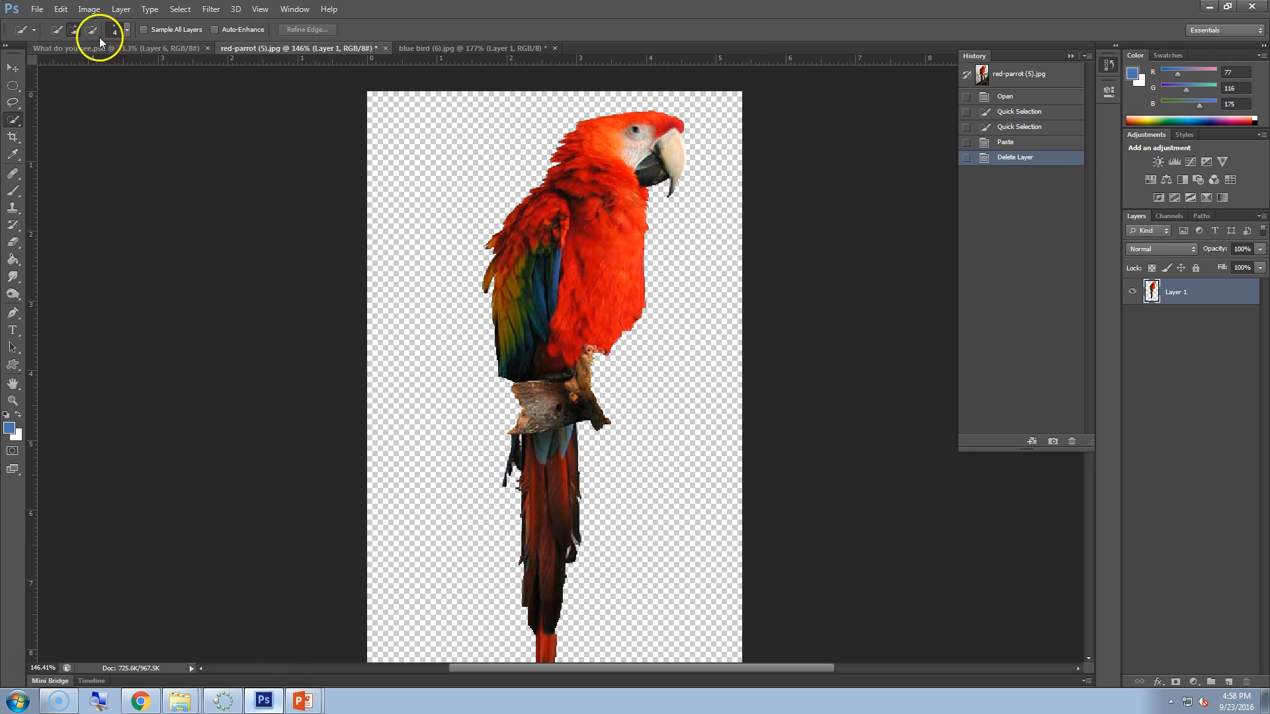
click(88, 10)
mouse_move(104, 31)
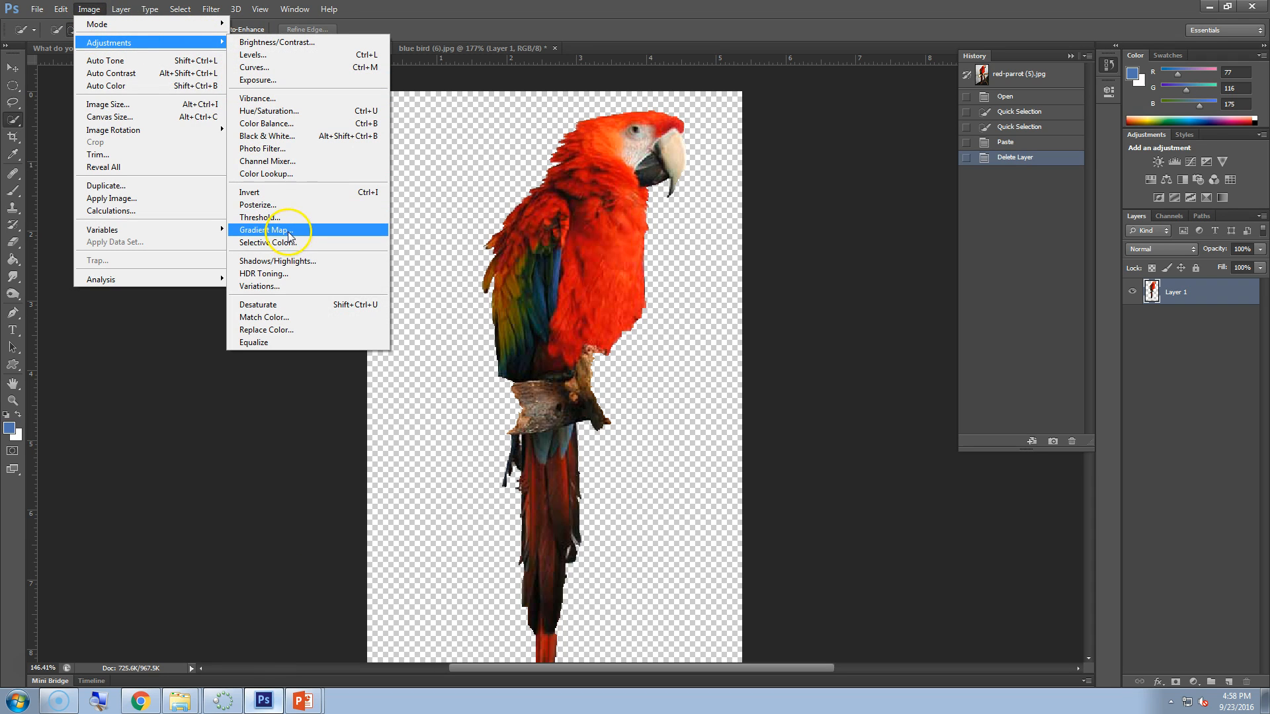
click(289, 232)
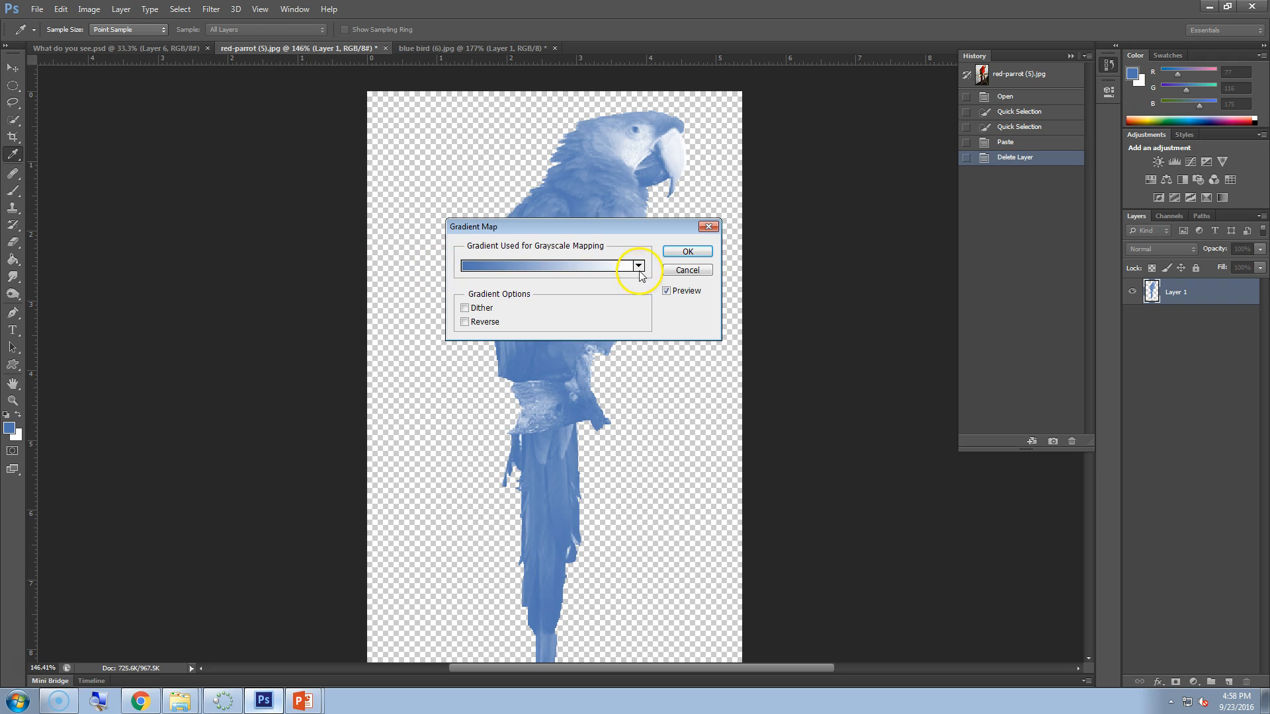
click(639, 267)
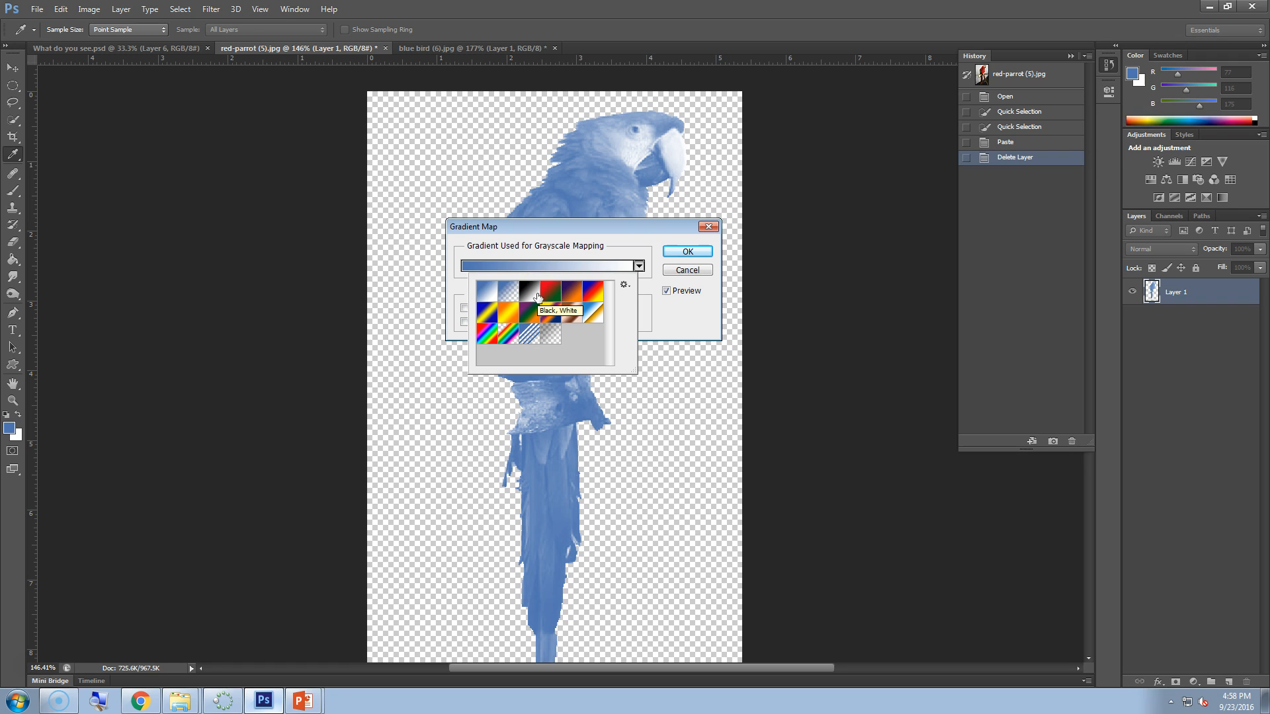
click(489, 336)
click(688, 252)
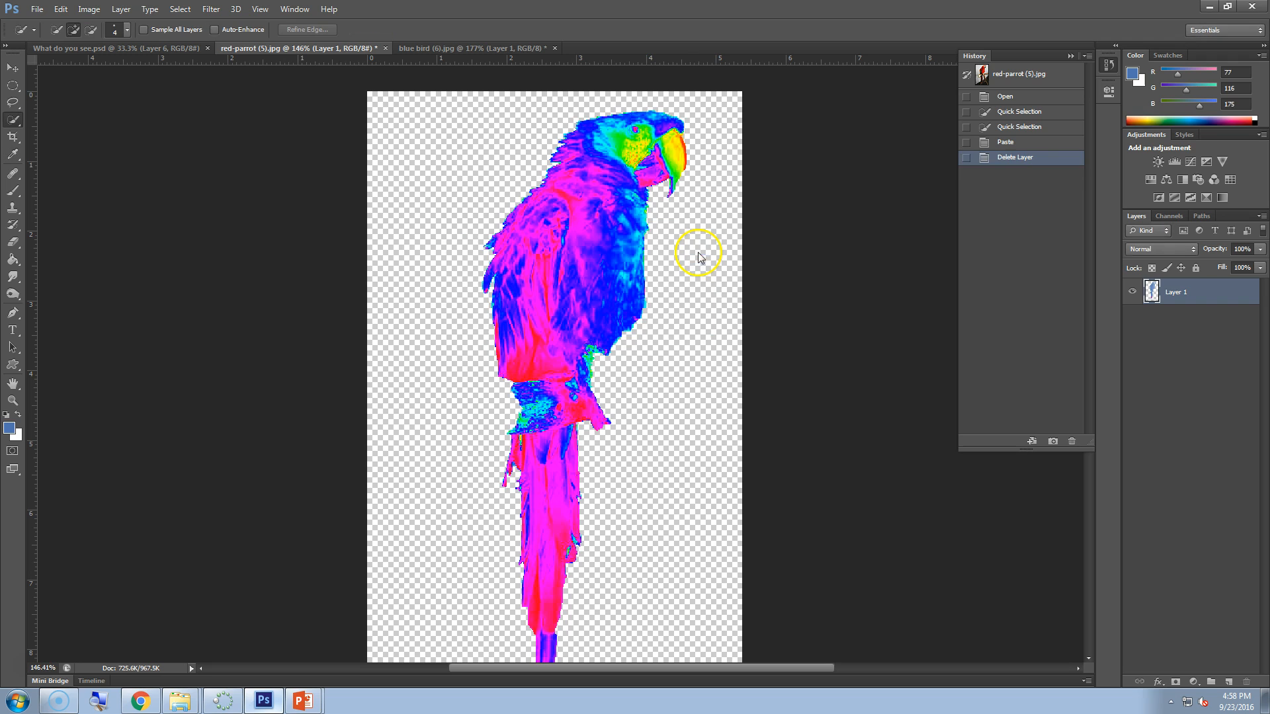
- Save a copy of the spectrum-colored parrot in the B3 folder as spectrum.png, accepting the PNG options
click(37, 9)
click(78, 169)
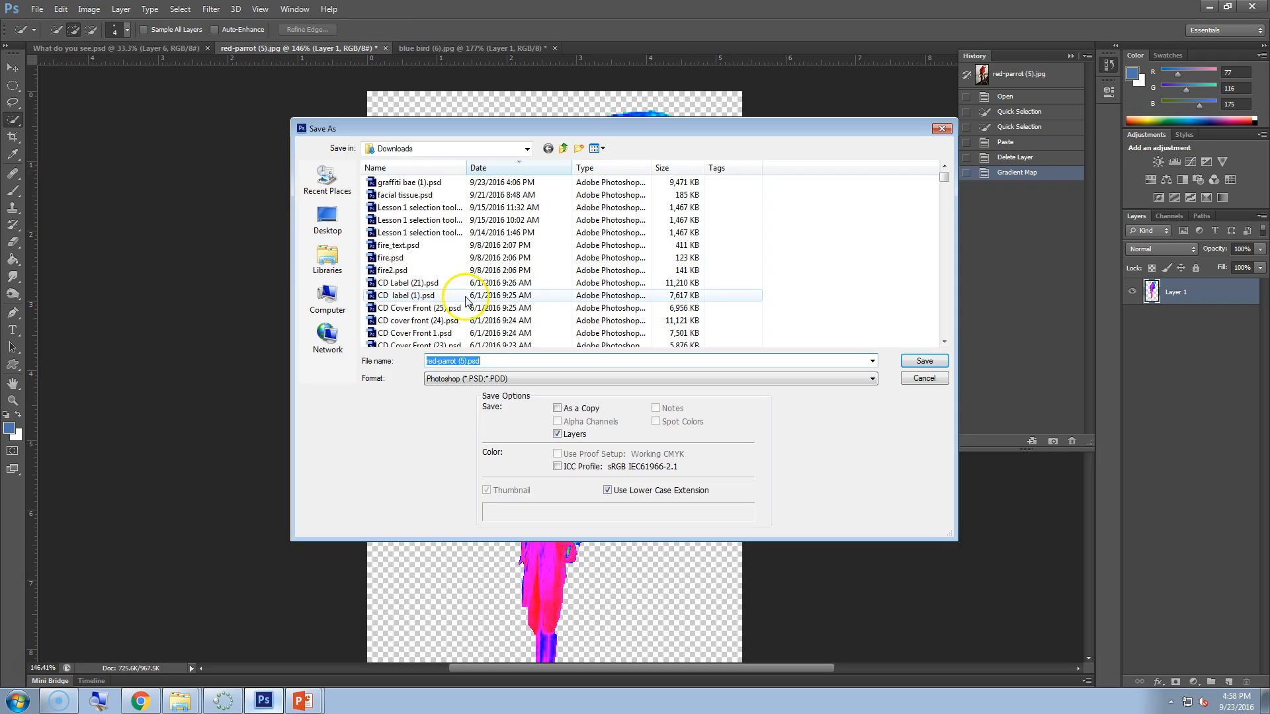
click(337, 295)
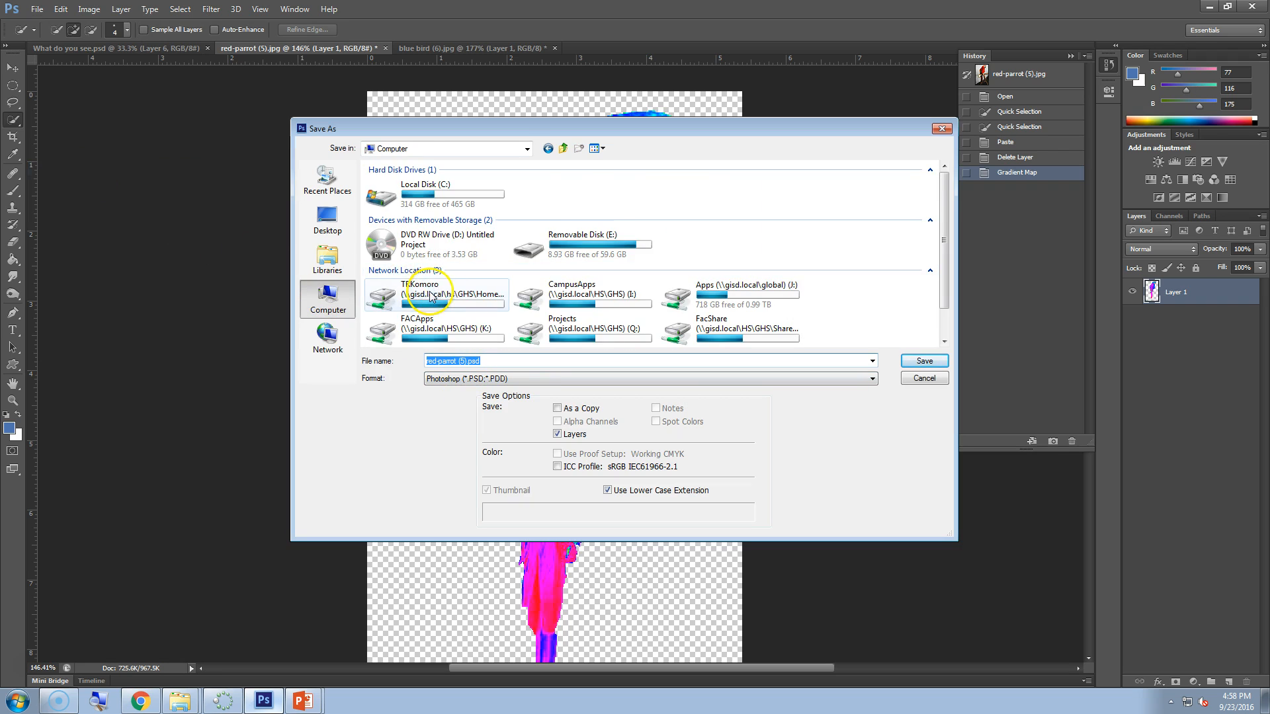
double_click(429, 294)
double_click(383, 258)
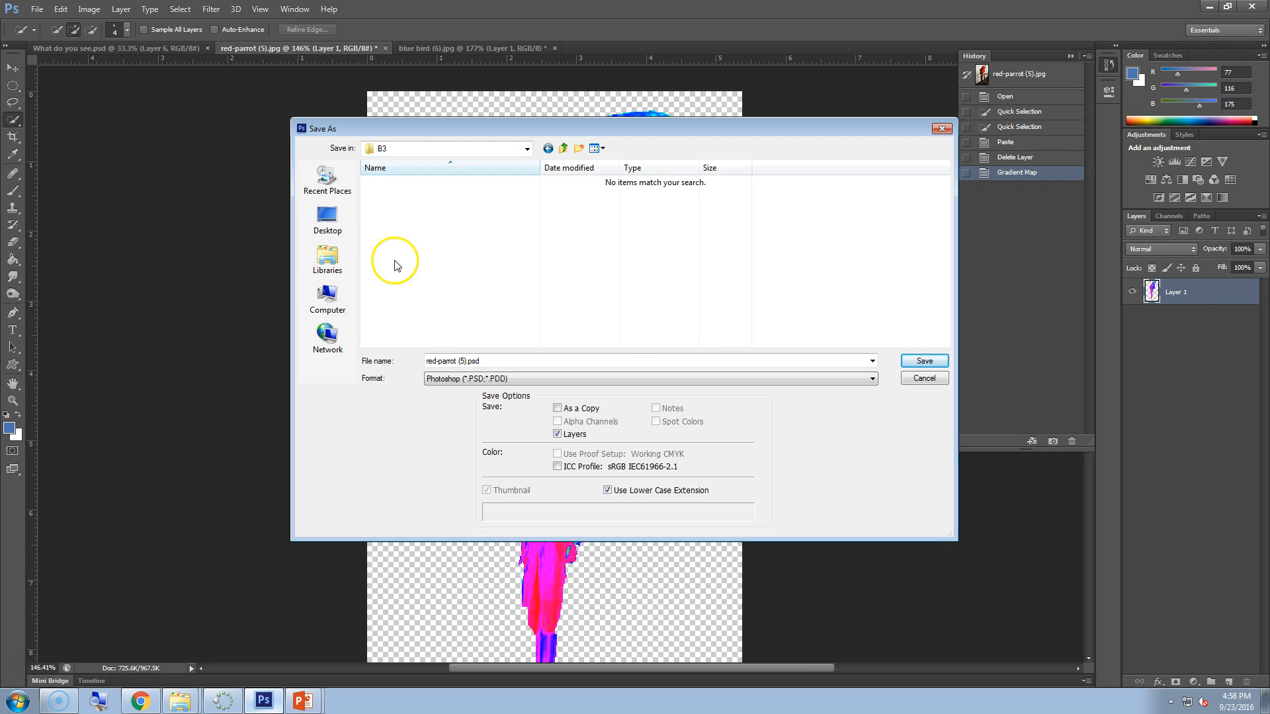
drag(497, 360, 390, 359)
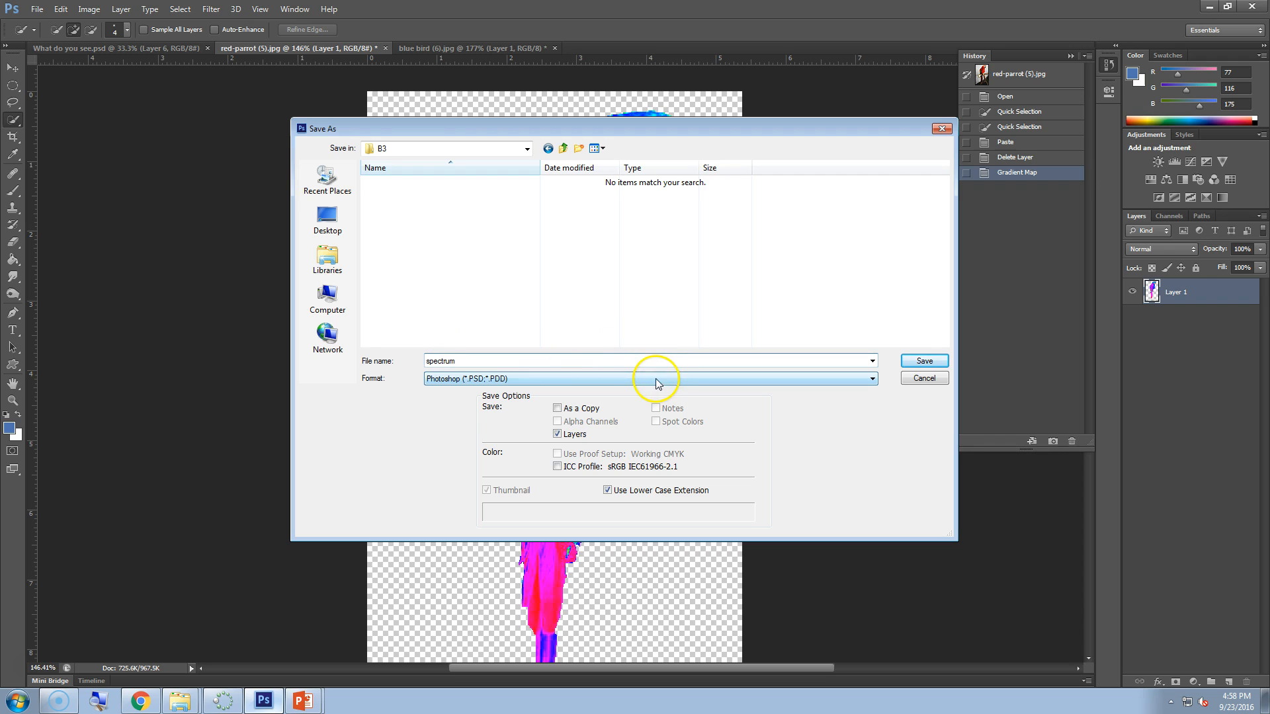
click(470, 382)
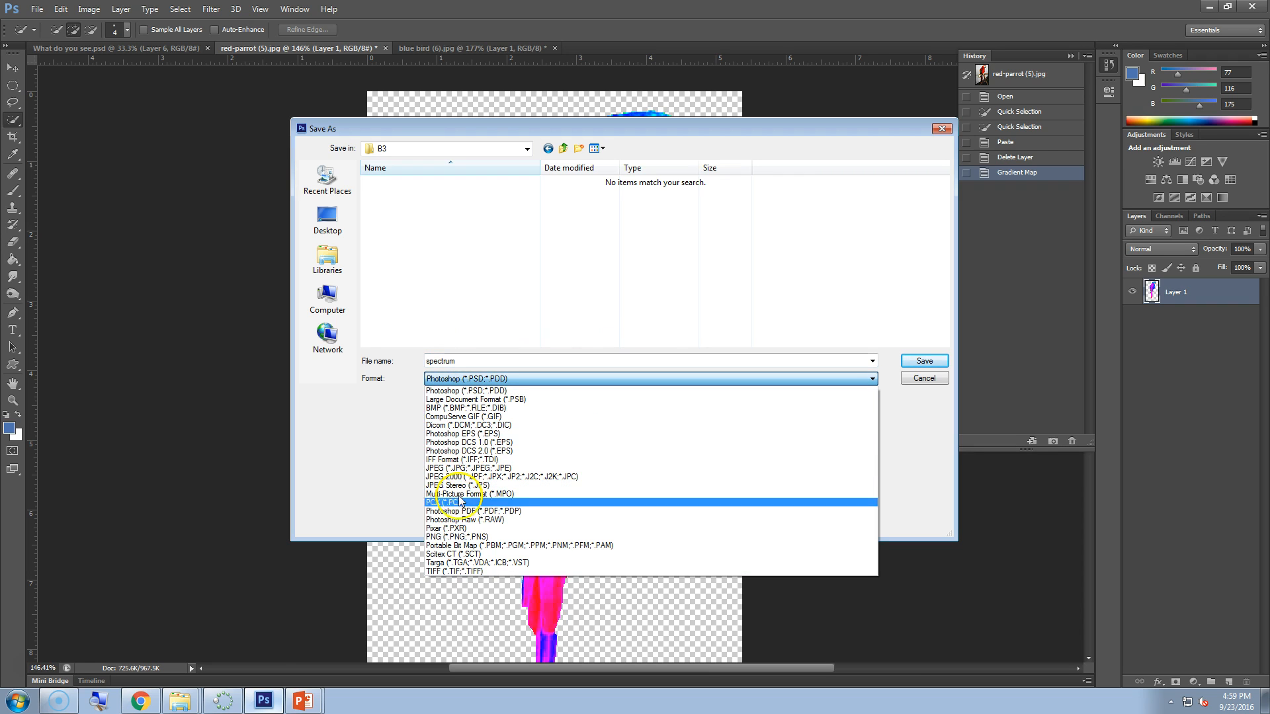
click(447, 538)
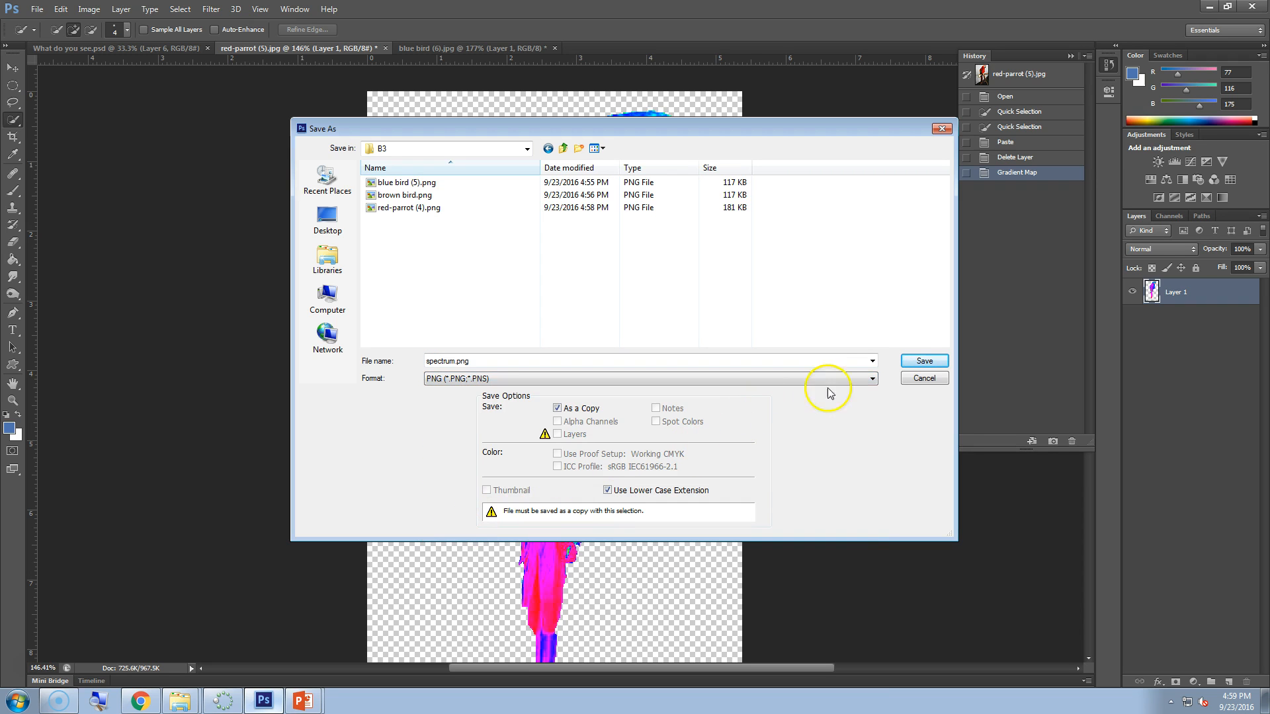
click(932, 362)
click(519, 182)
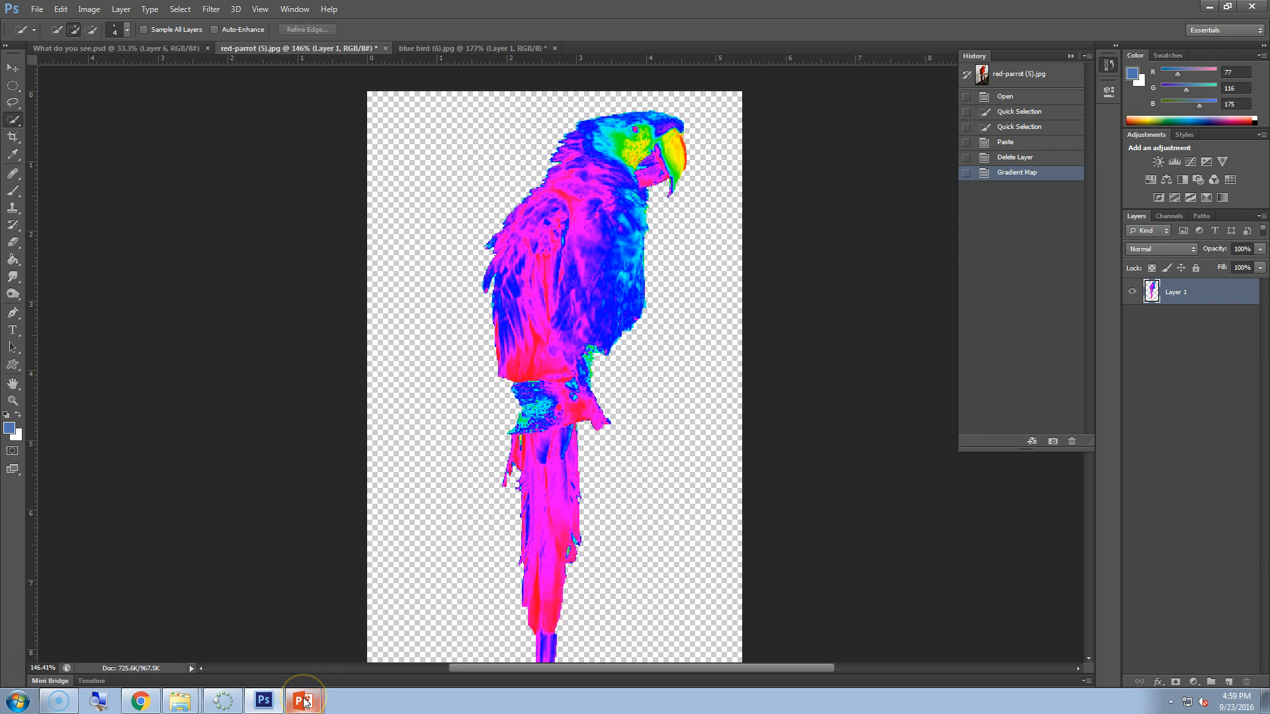
- Switch to What do you see (7).pptx in PowerPoint, read slide 8's instructions for the own-color parrot, and return to Photoshop
click(292, 672)
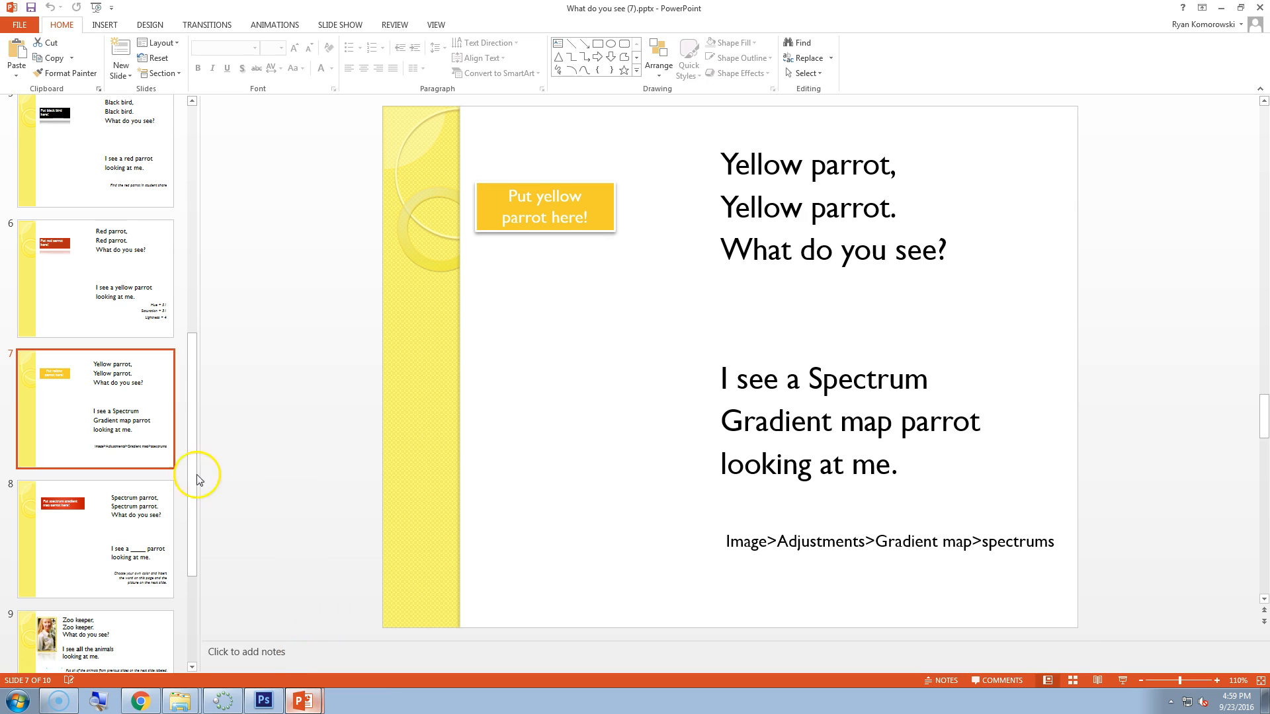
scroll(99, 519, down, 5)
key(Page_Down)
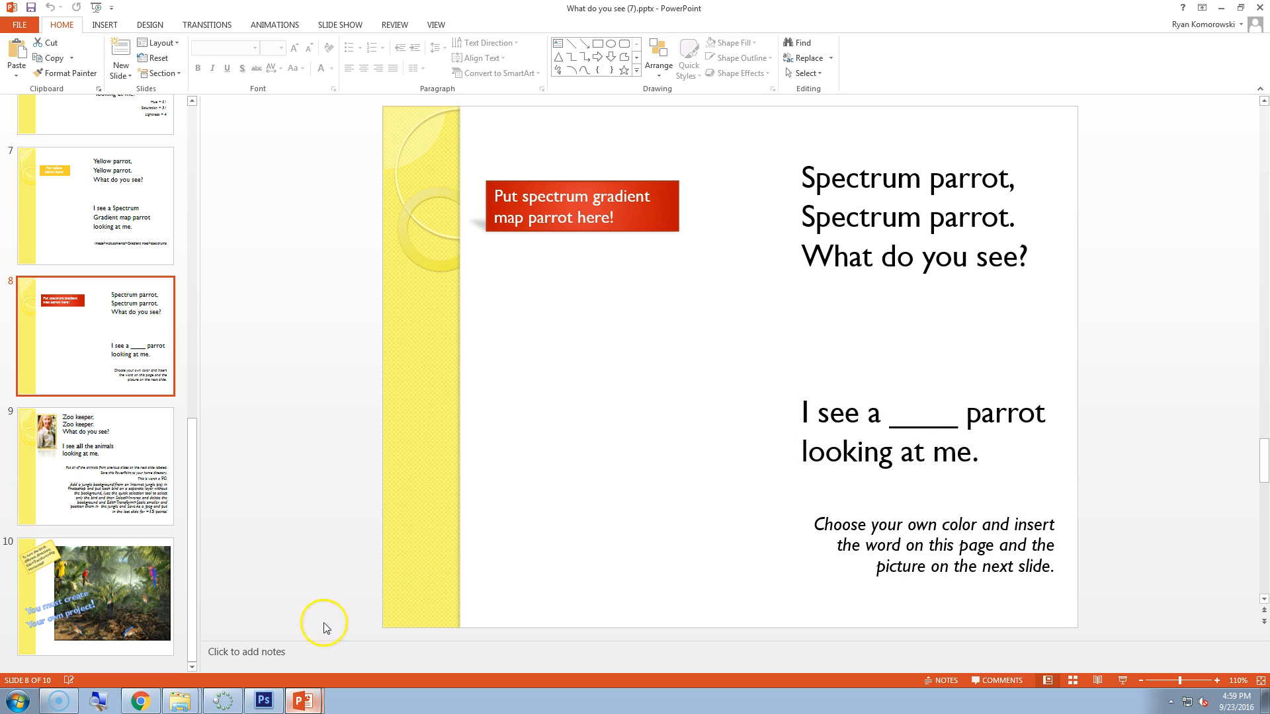
click(304, 705)
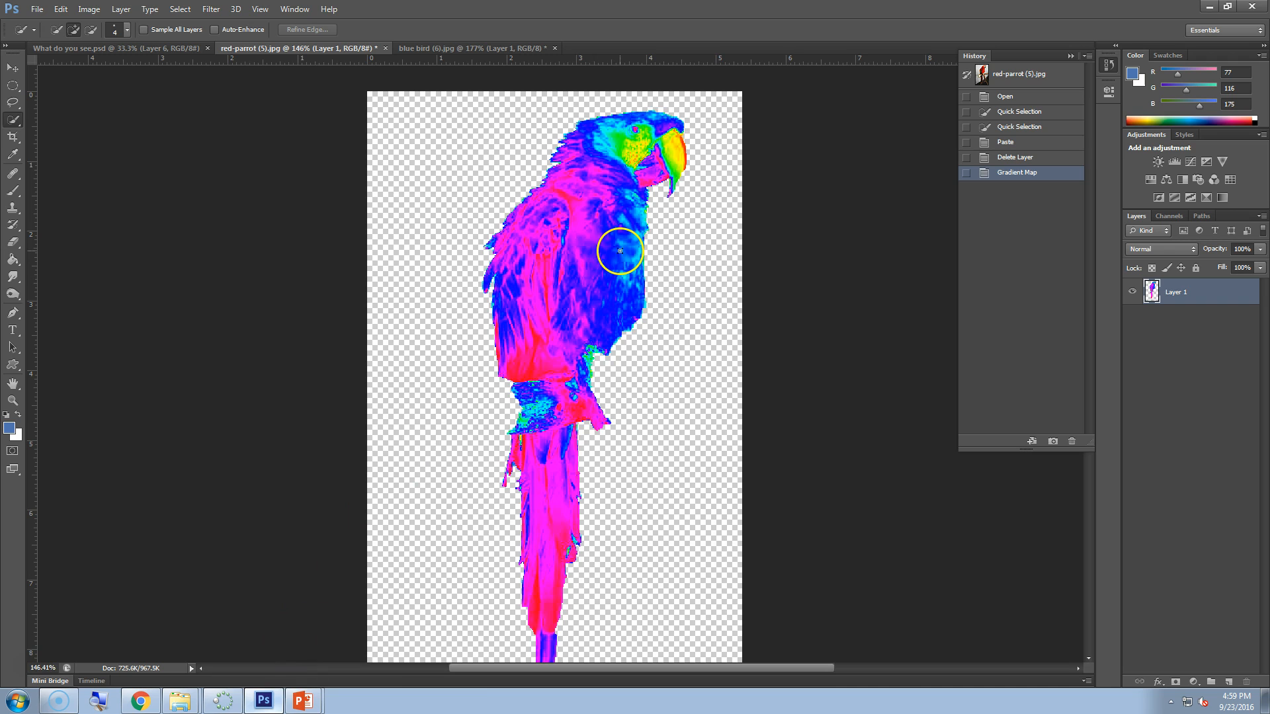
click(90, 9)
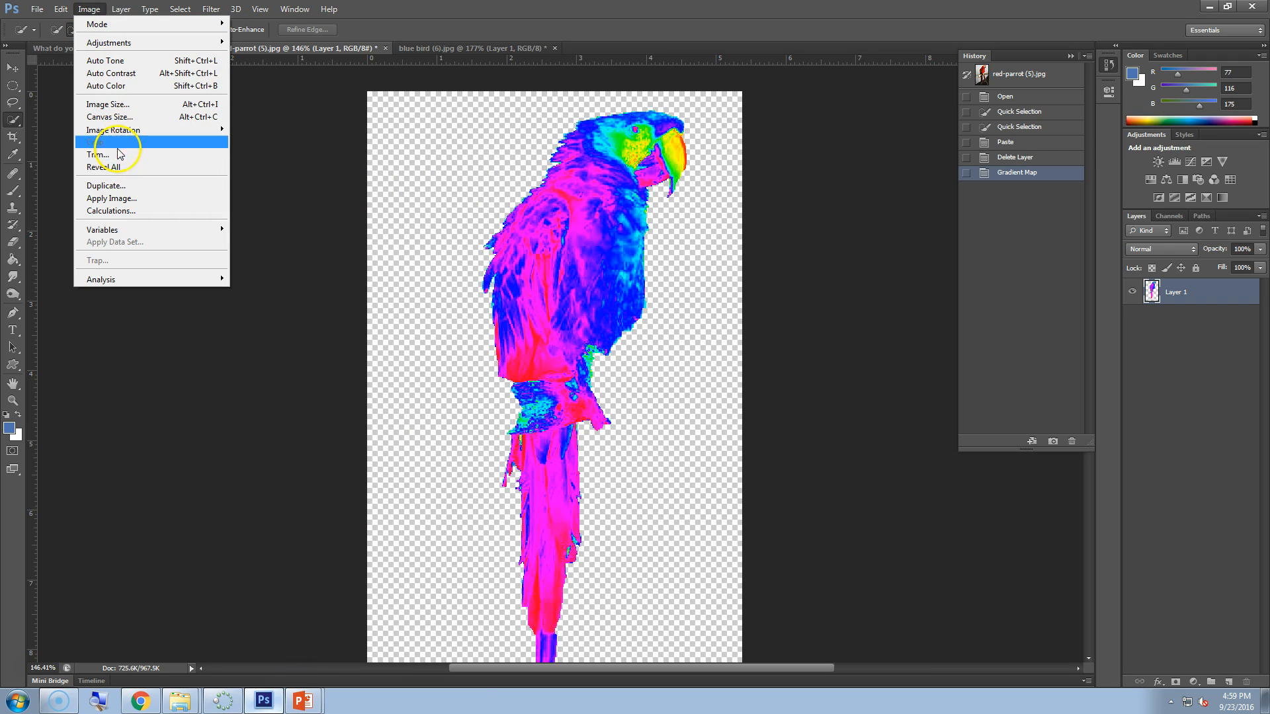
mouse_move(121, 50)
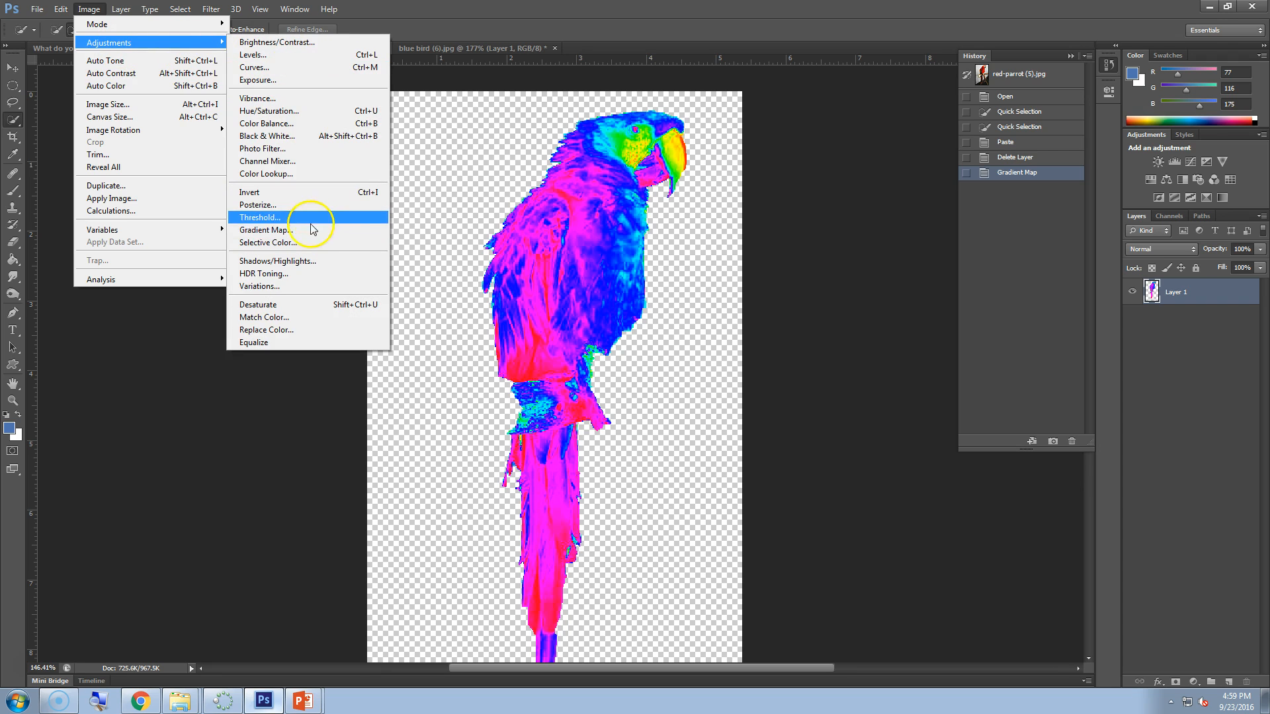
click(338, 229)
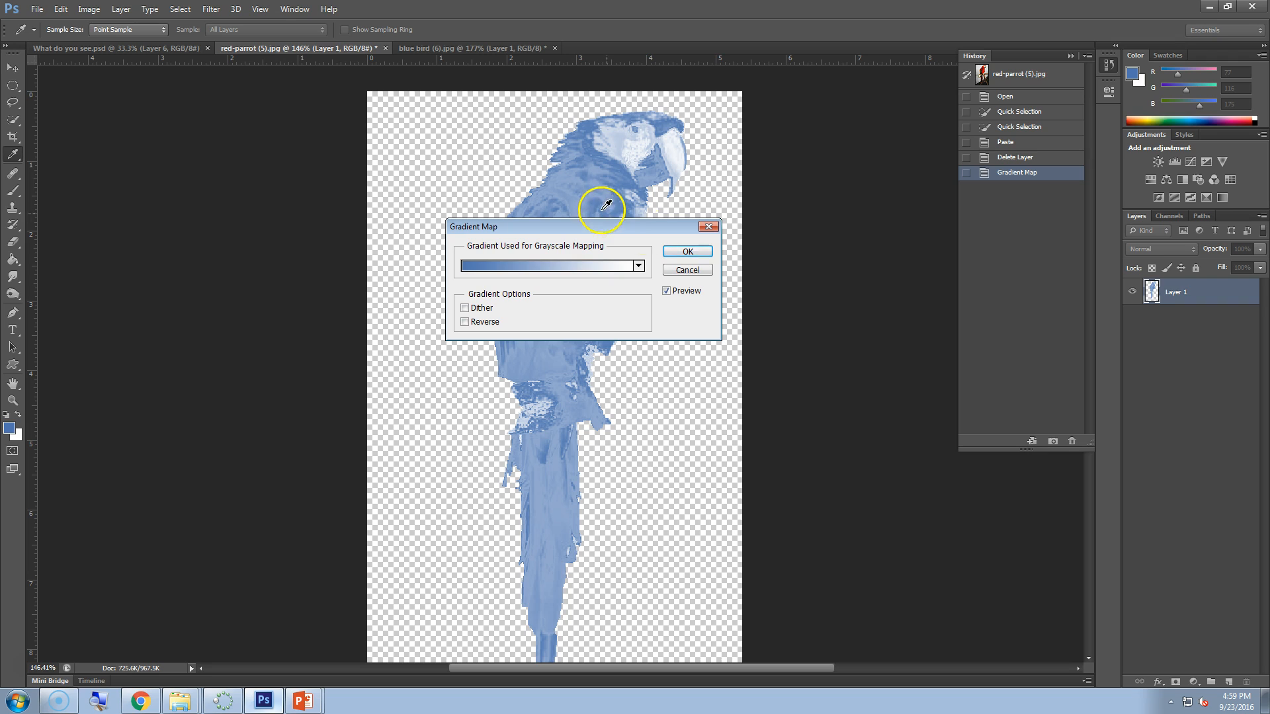
click(639, 266)
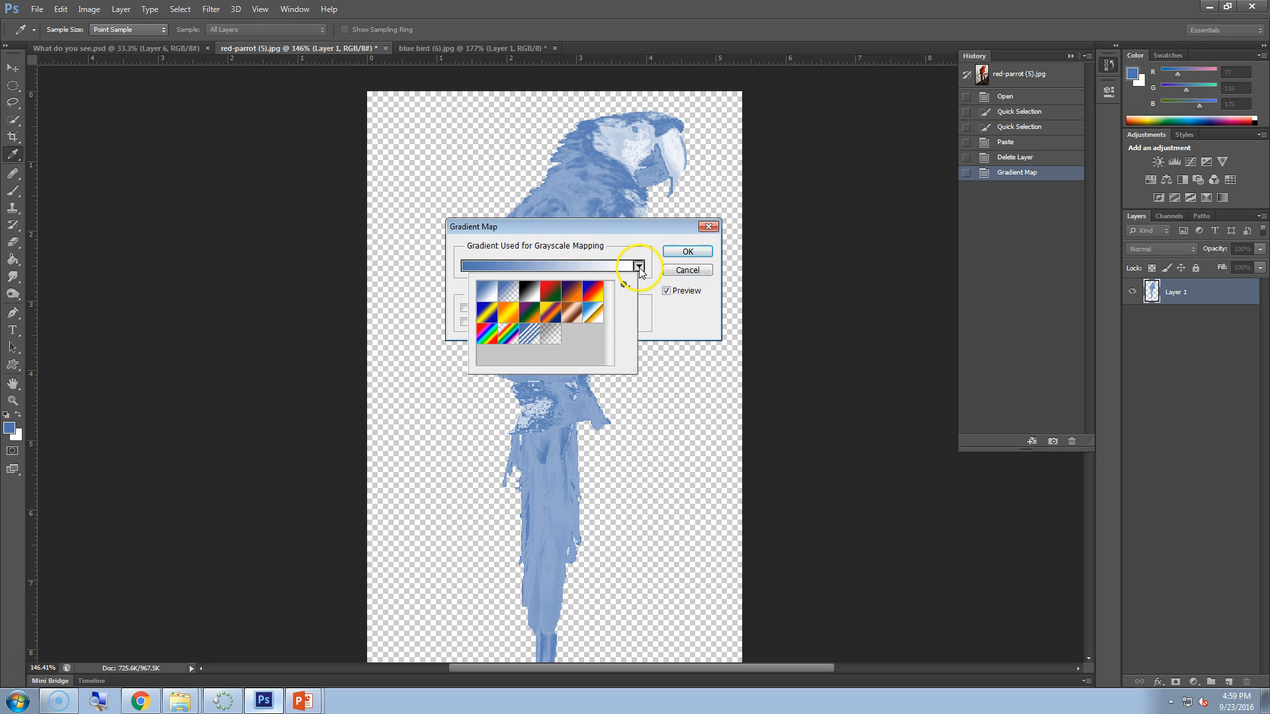
click(577, 320)
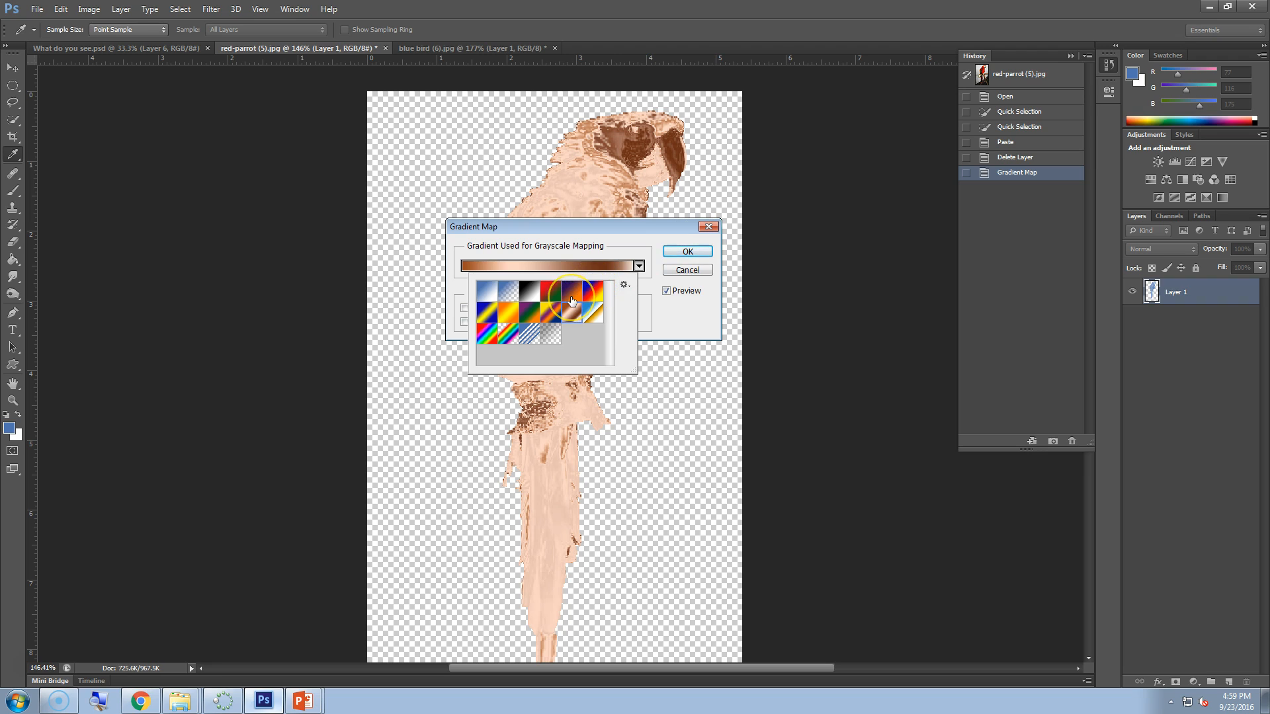
click(575, 319)
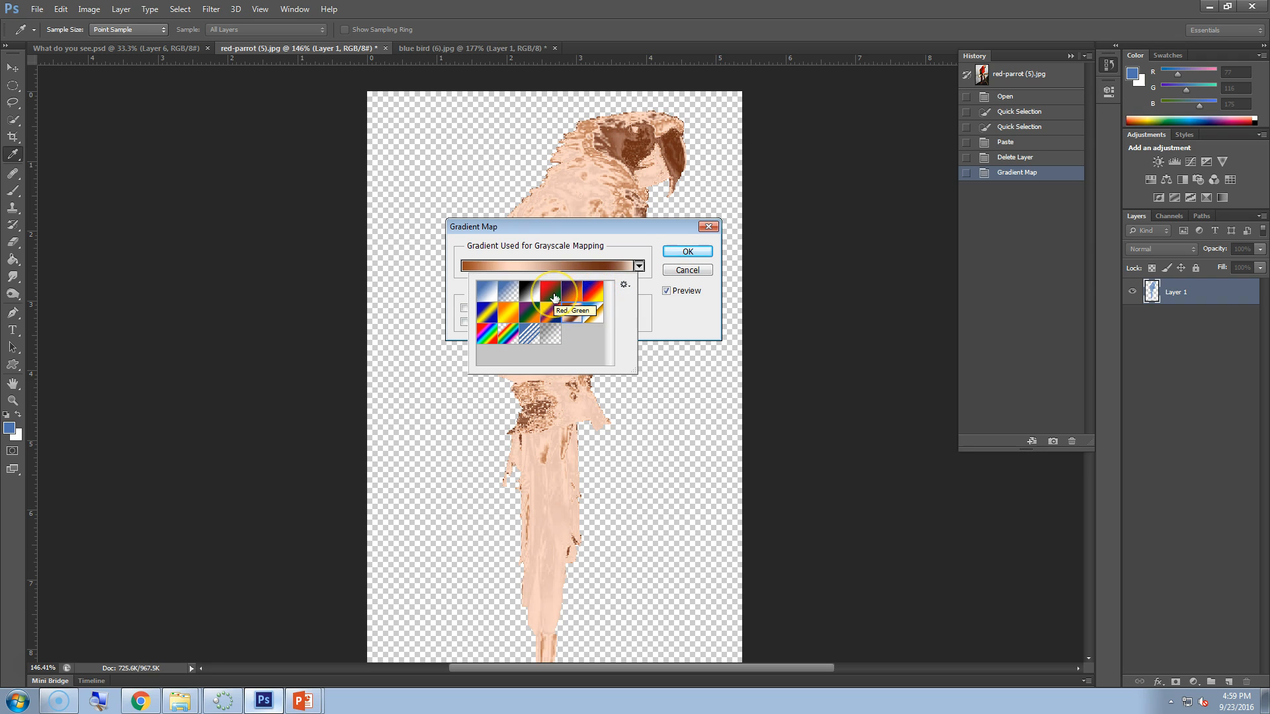
click(554, 298)
click(509, 305)
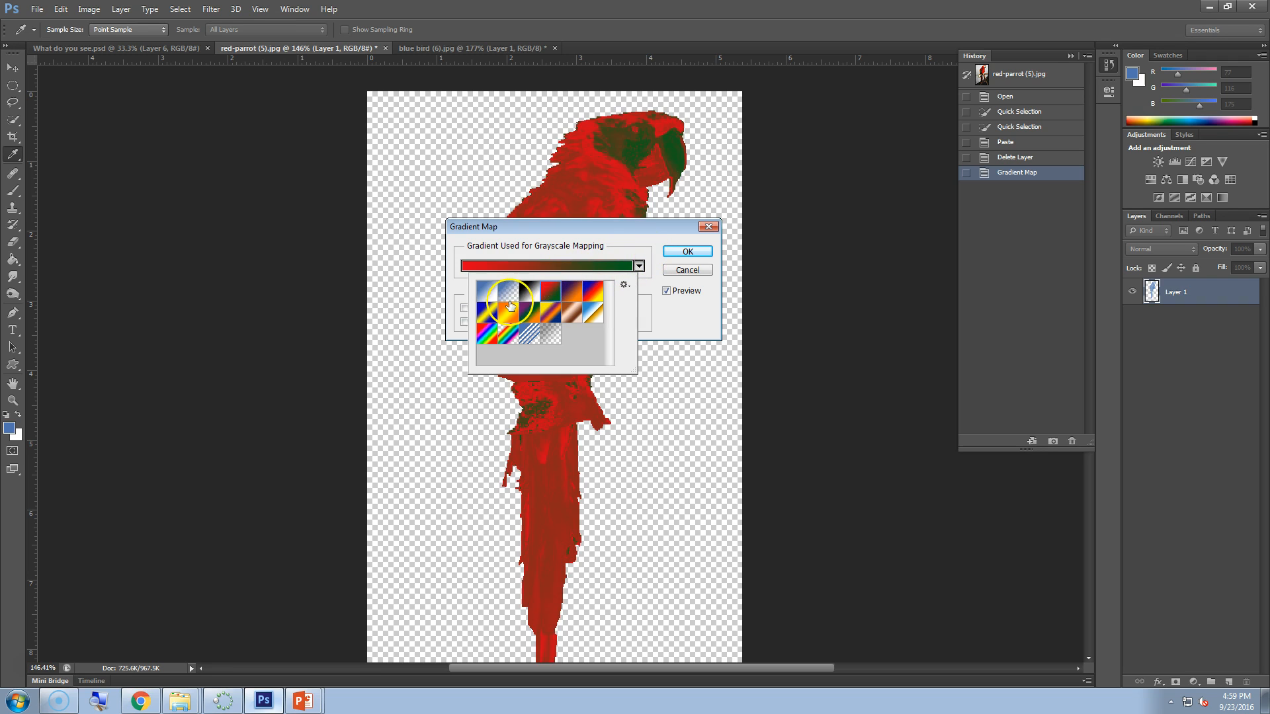
click(688, 271)
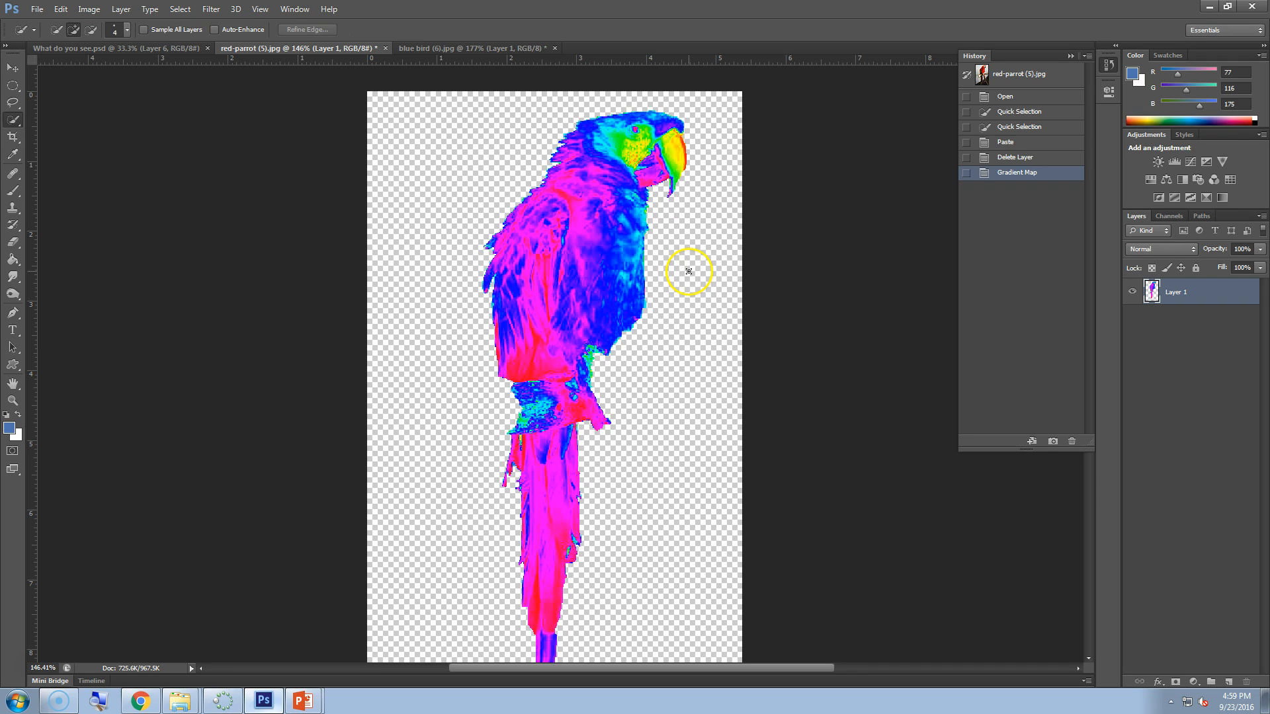
- Revert to the Delete Layer history state and use Replace Color on the red chest with hue -56, saturation +46 and lightness +32
click(1019, 143)
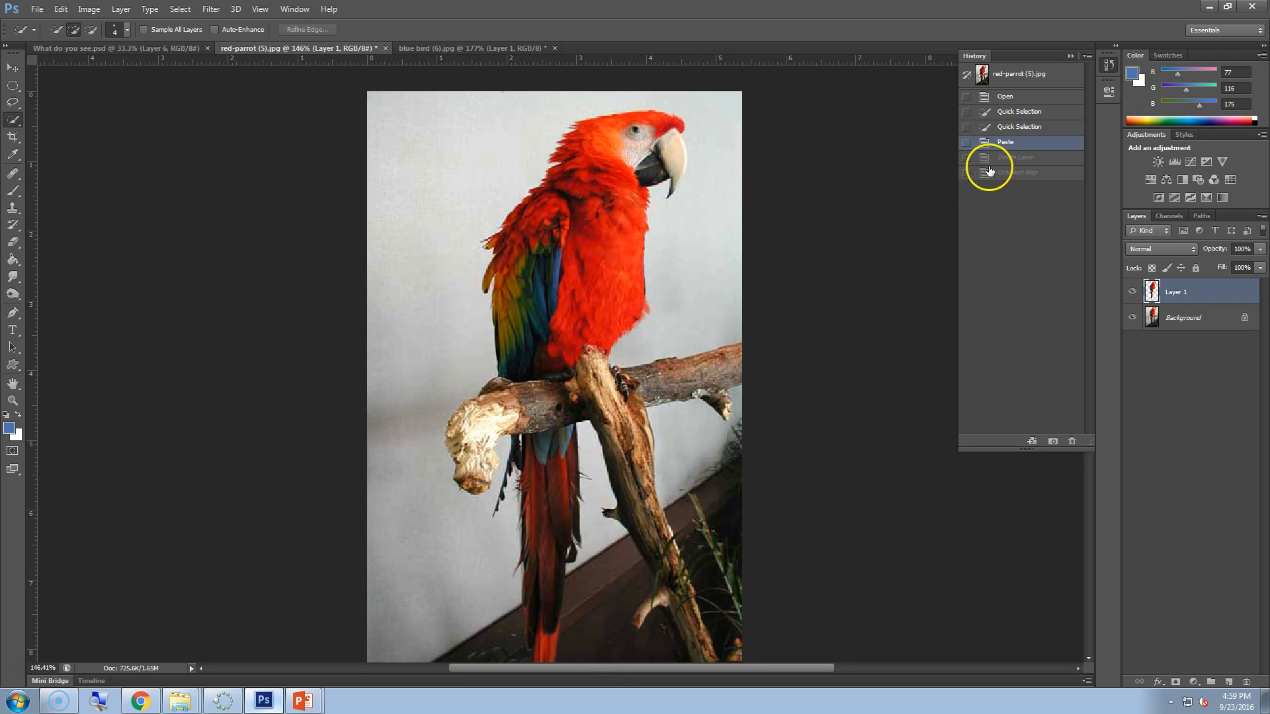
click(1014, 158)
click(89, 9)
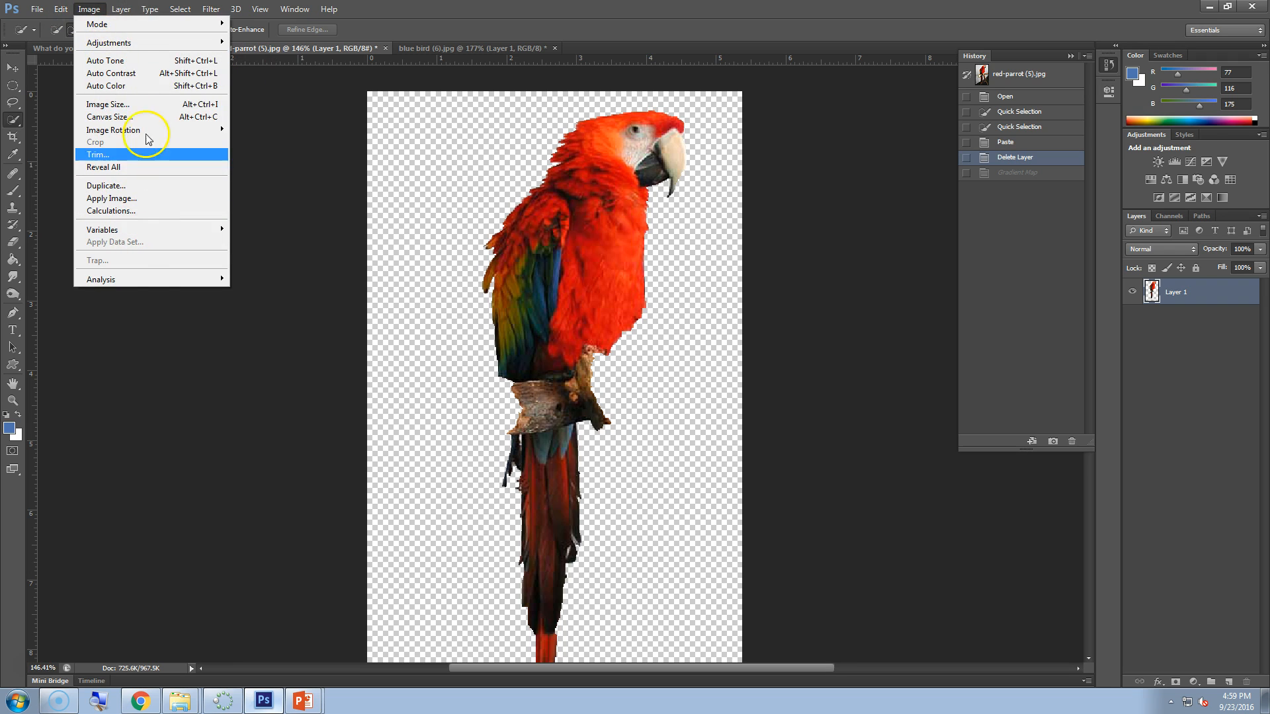
mouse_move(152, 42)
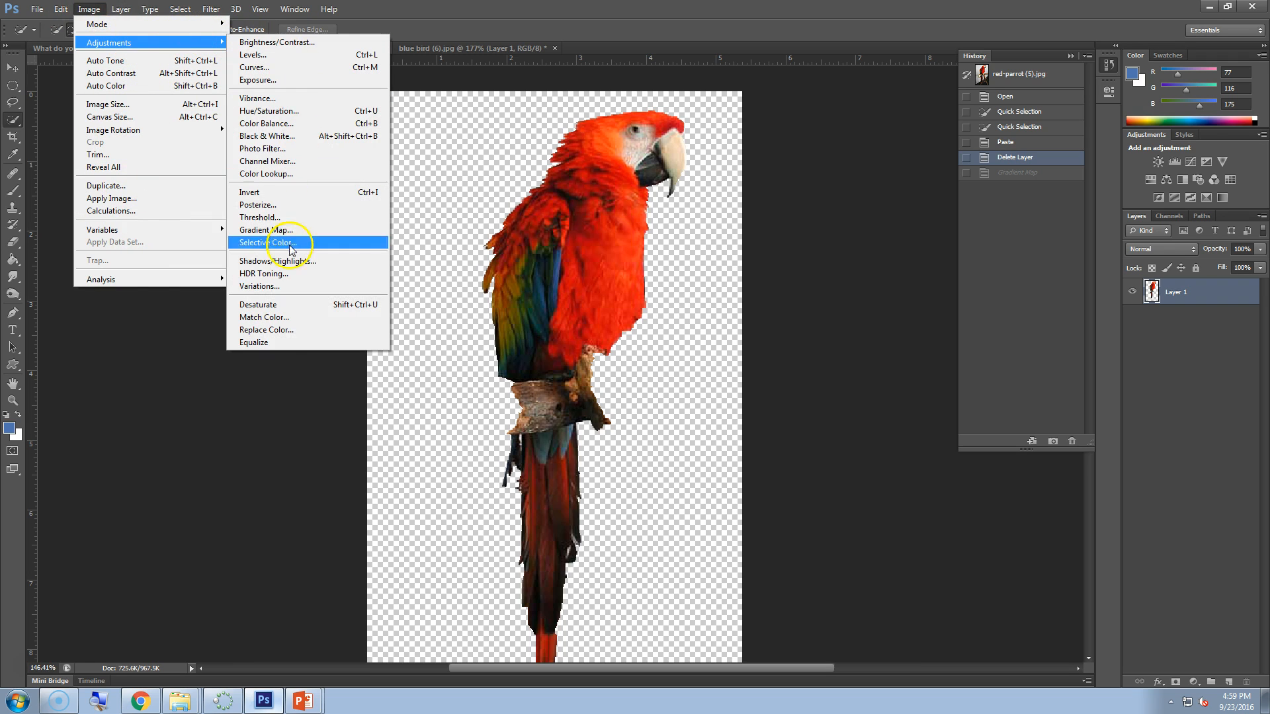
click(294, 329)
click(614, 262)
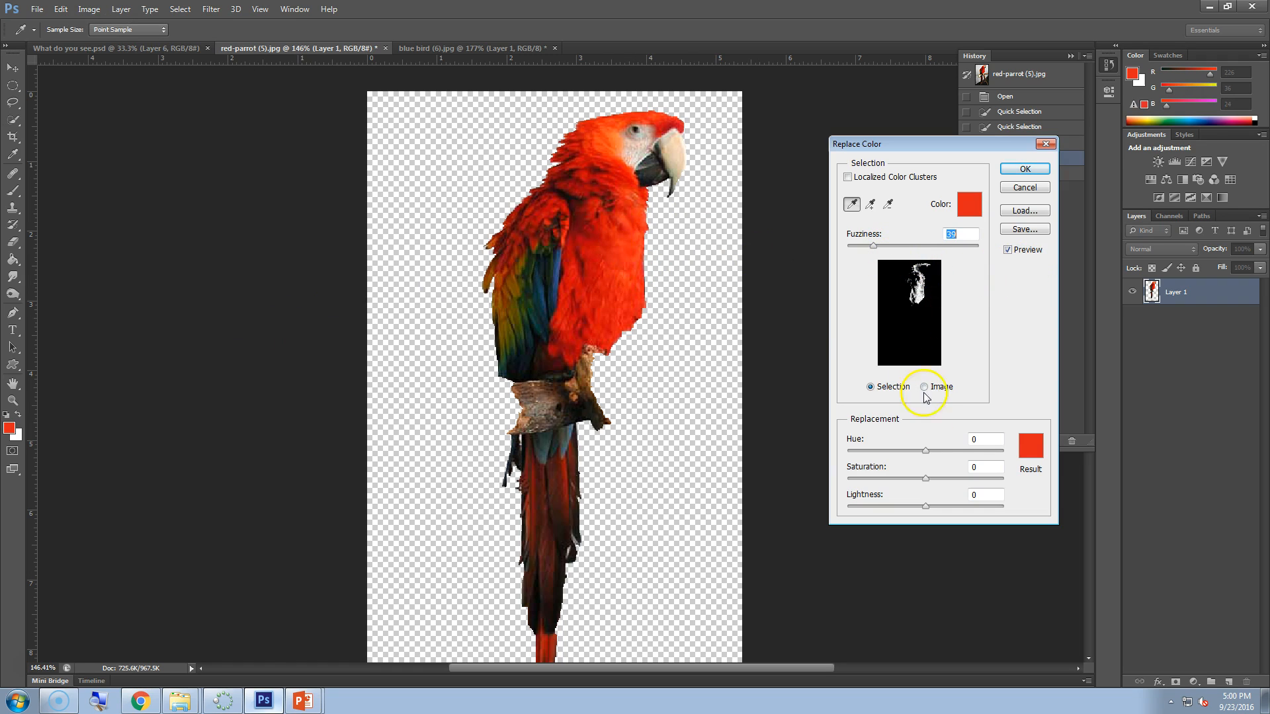
drag(924, 452, 953, 507)
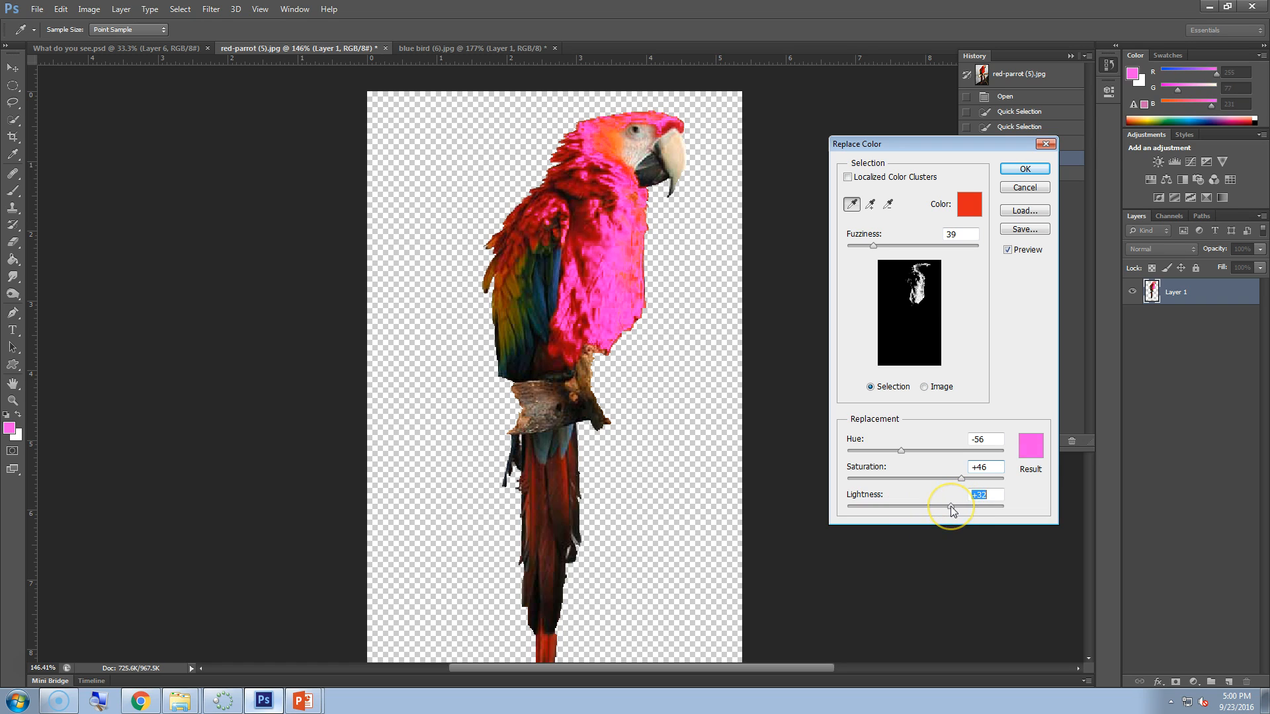
- Add the parrot's other red, orange and wing feather tones to the Replace Color sample and apply it with hue -47
click(871, 205)
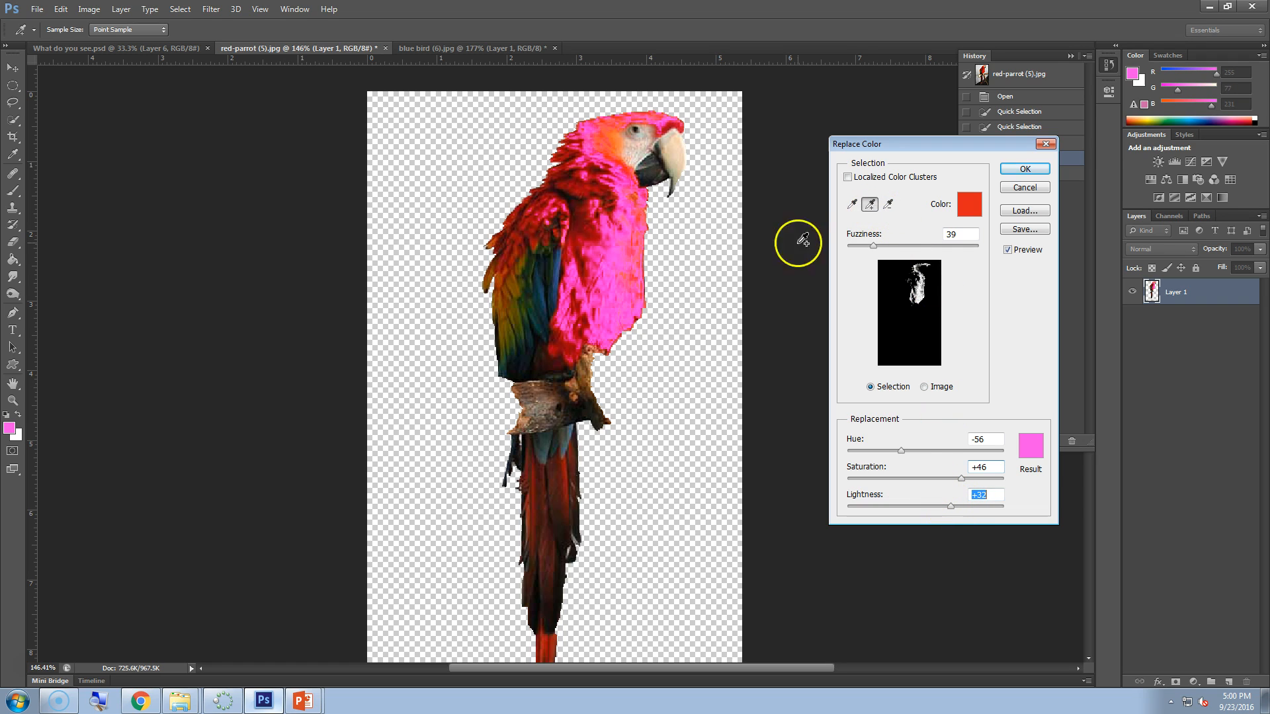
click(589, 225)
click(584, 209)
click(585, 207)
click(576, 201)
click(571, 198)
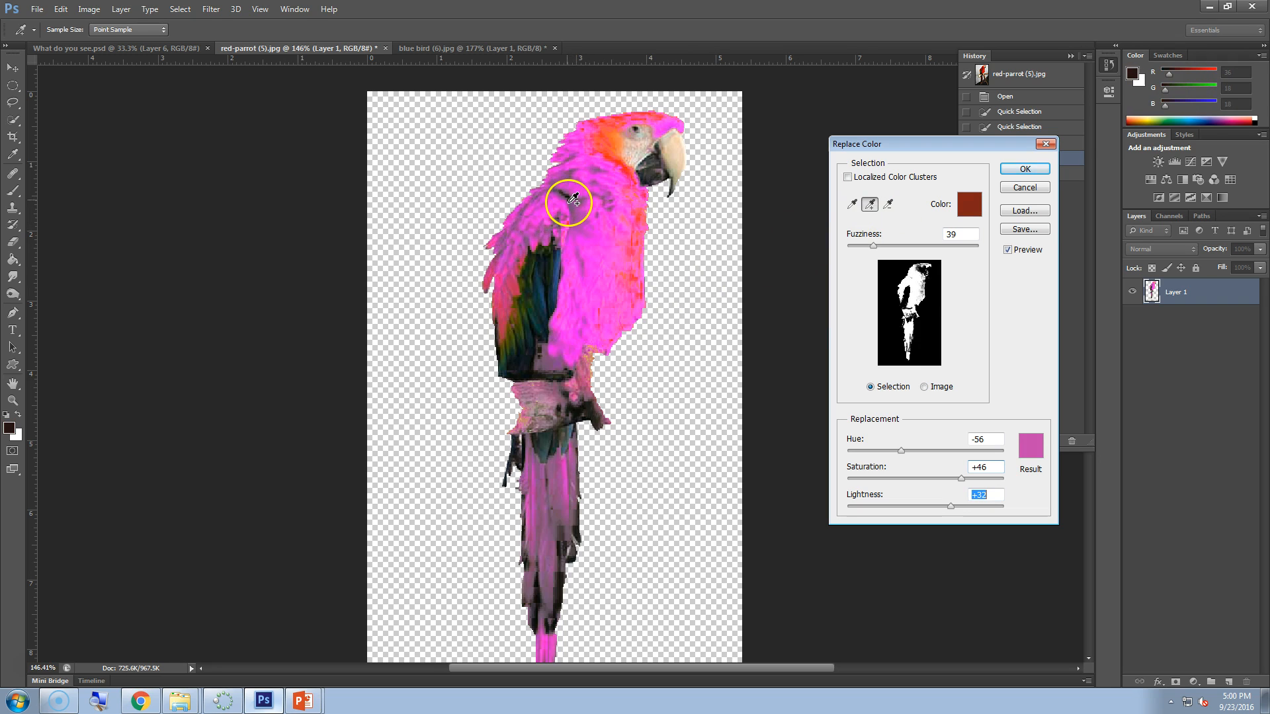
click(610, 129)
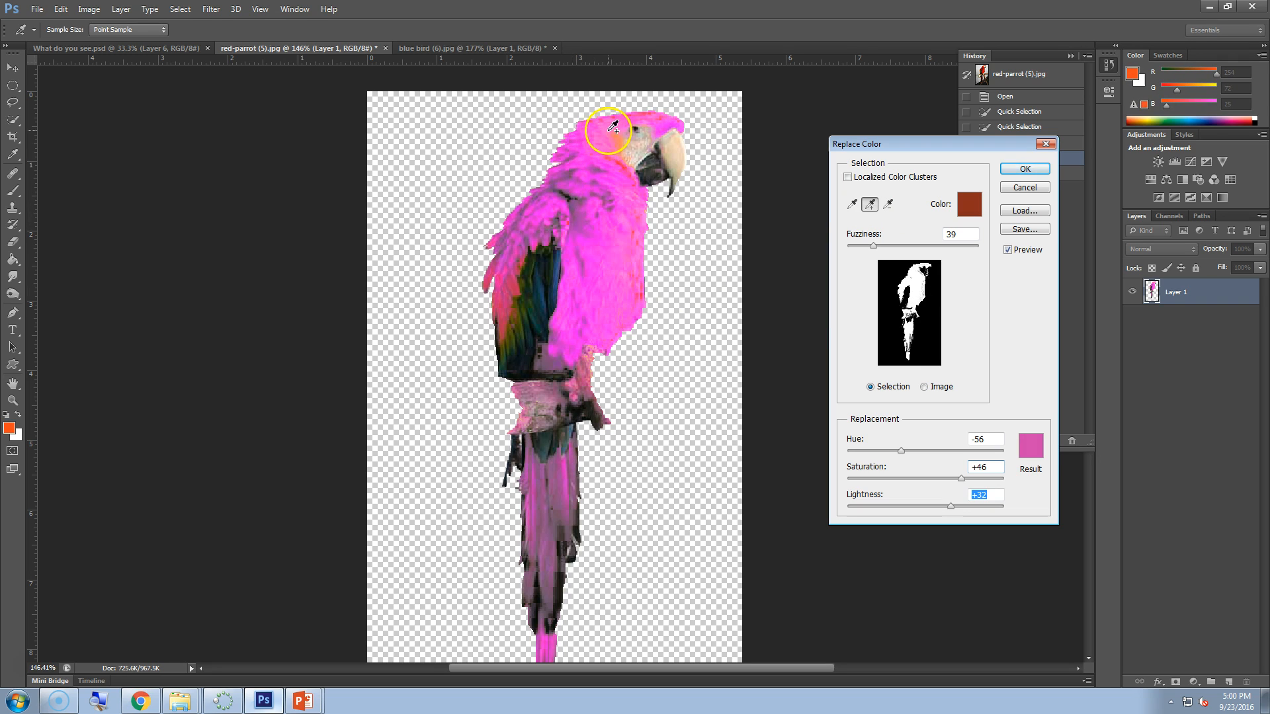
click(563, 217)
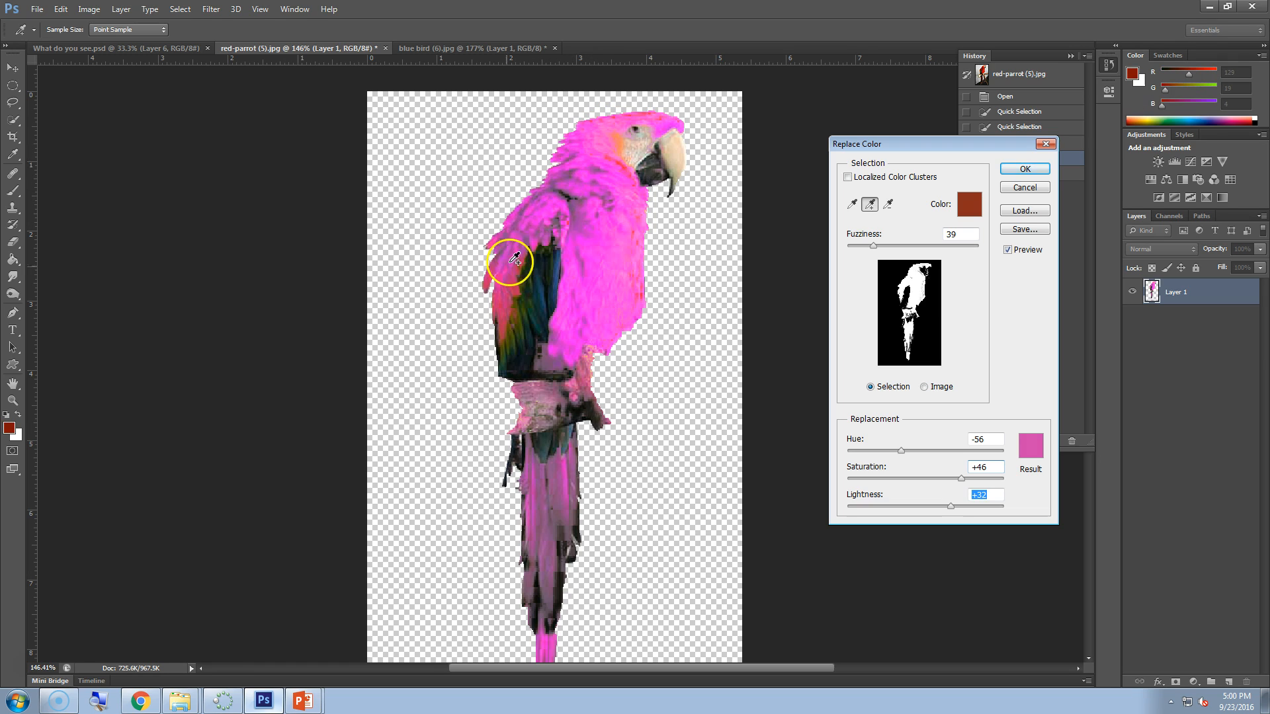
click(503, 297)
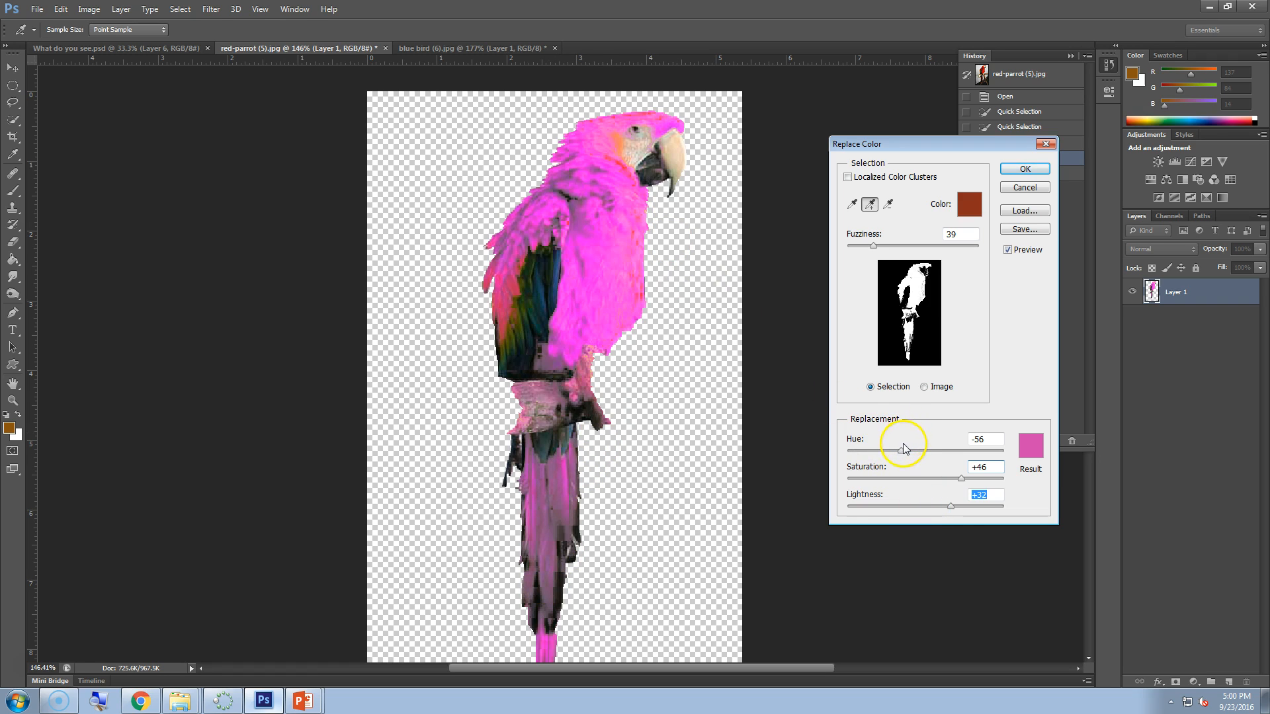
mouse_move(904, 456)
mouse_down()
mouse_move(887, 454)
mouse_move(908, 461)
mouse_up()
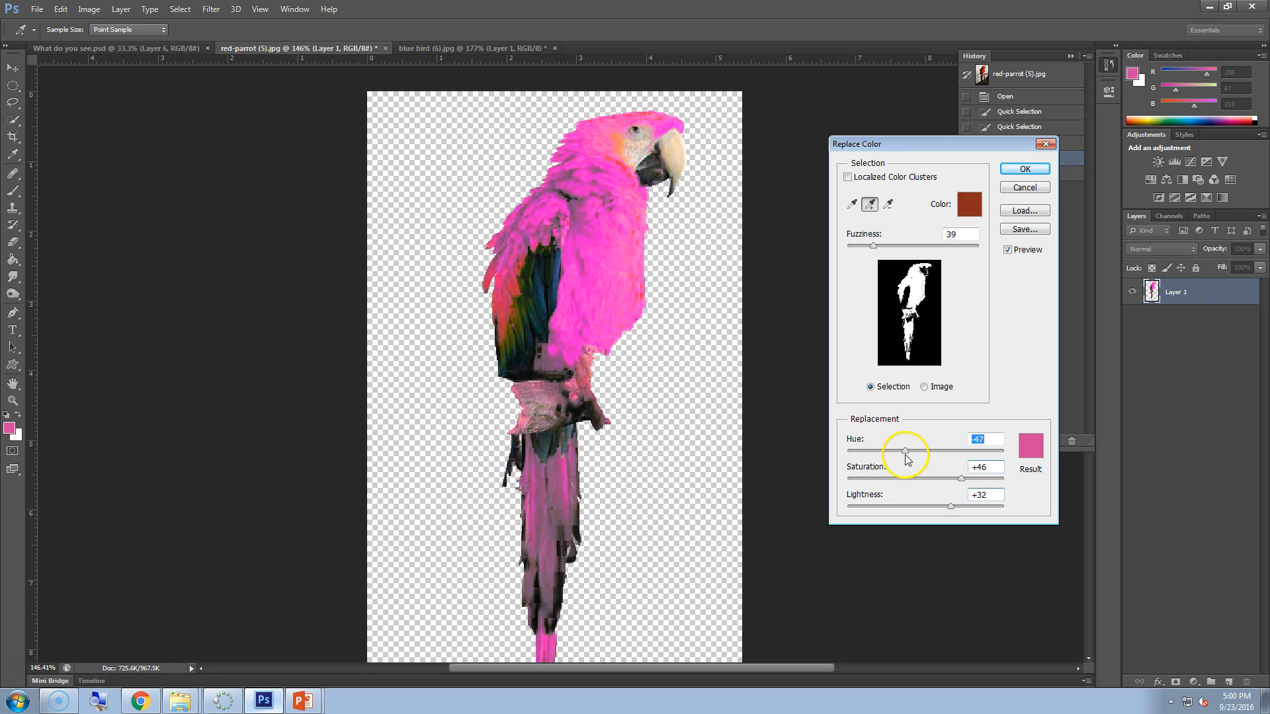
click(1026, 171)
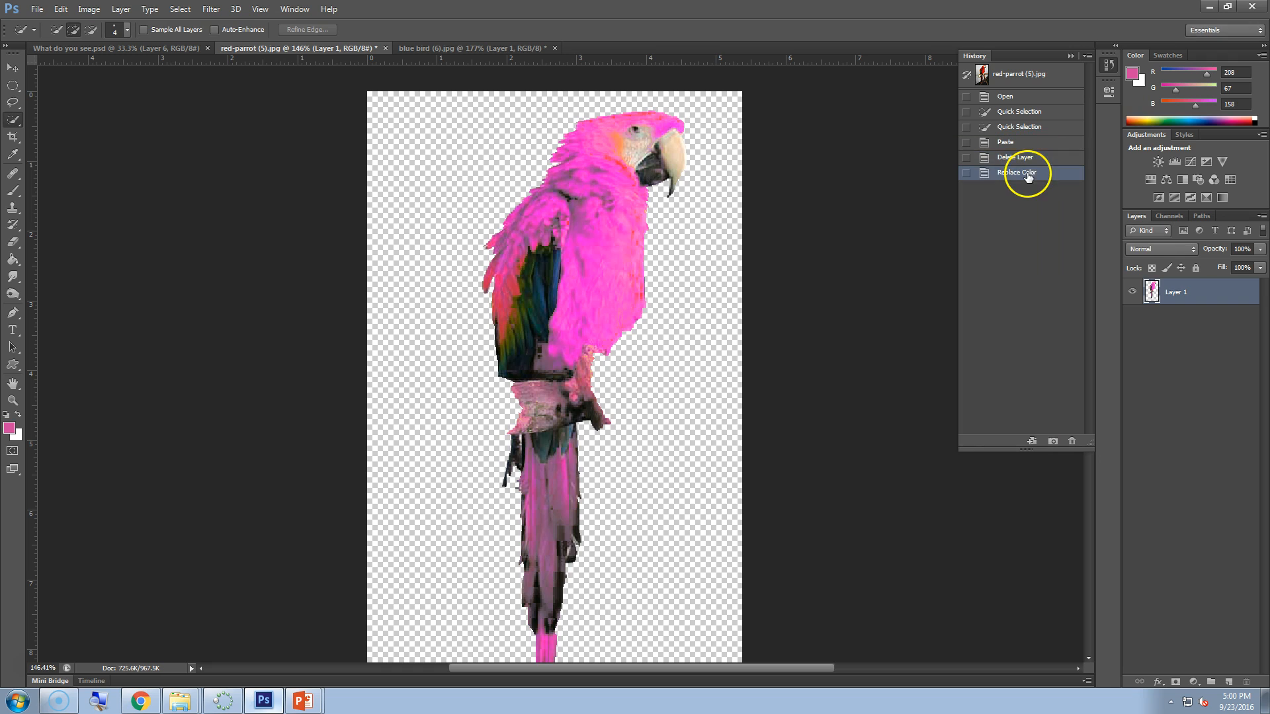
- Save a copy of the pink parrot in the B3 folder as pink parrot.png, accepting the PNG options
click(34, 9)
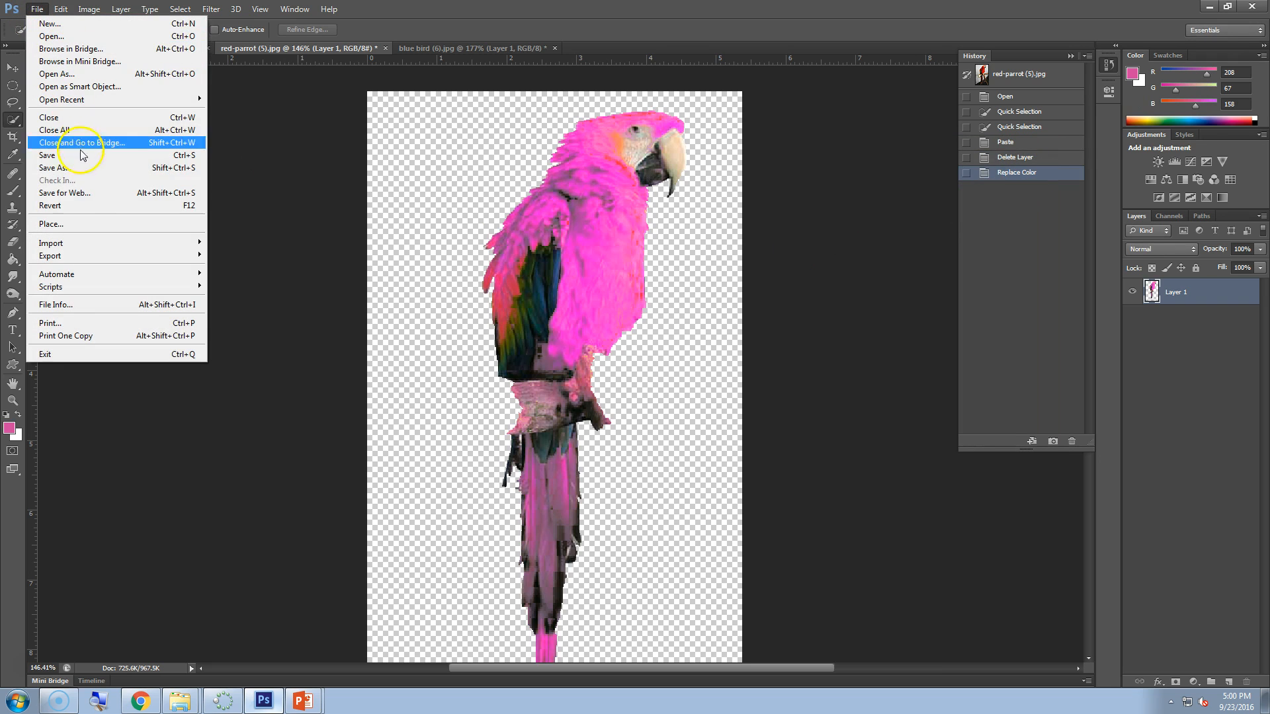
click(76, 168)
click(327, 298)
double_click(436, 300)
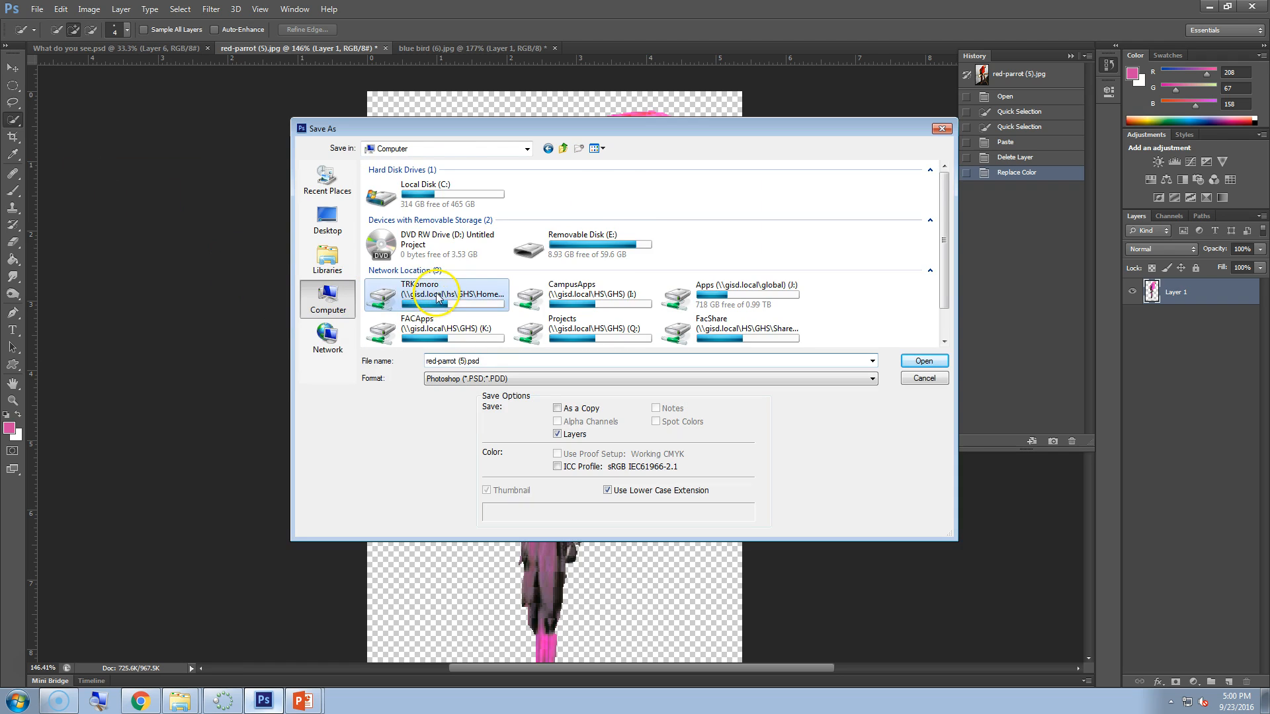
double_click(384, 259)
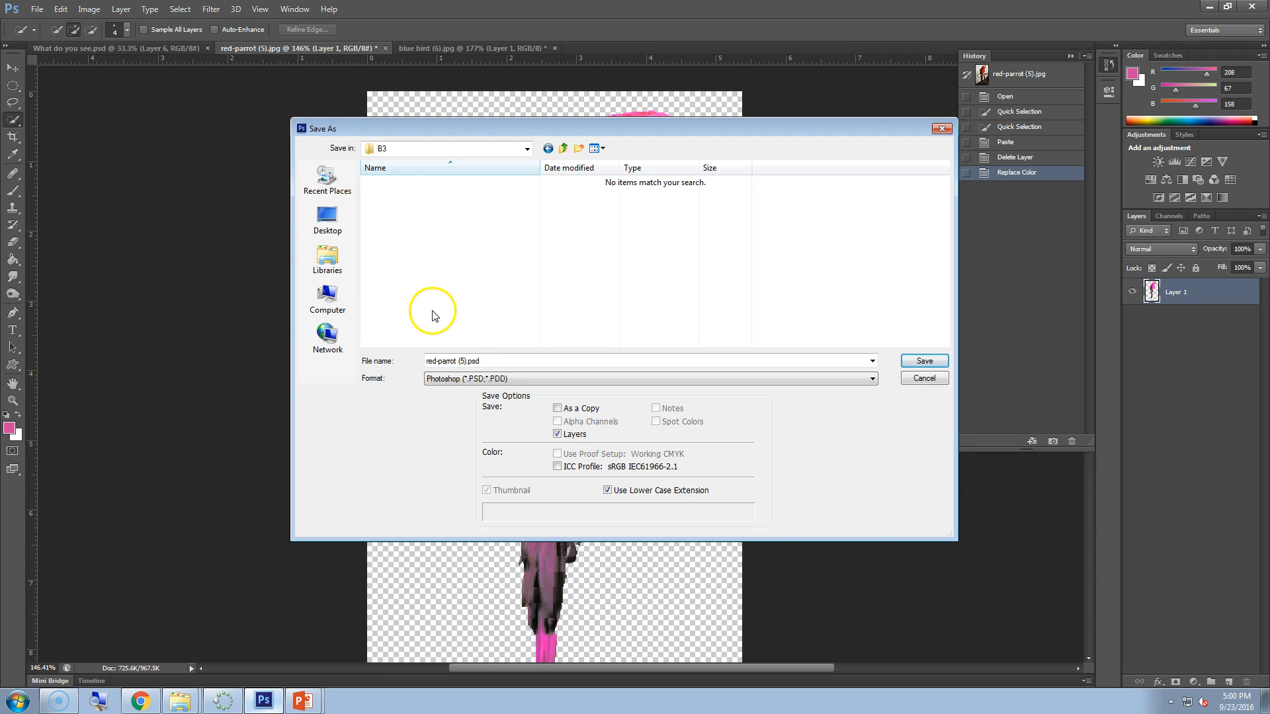
click(453, 378)
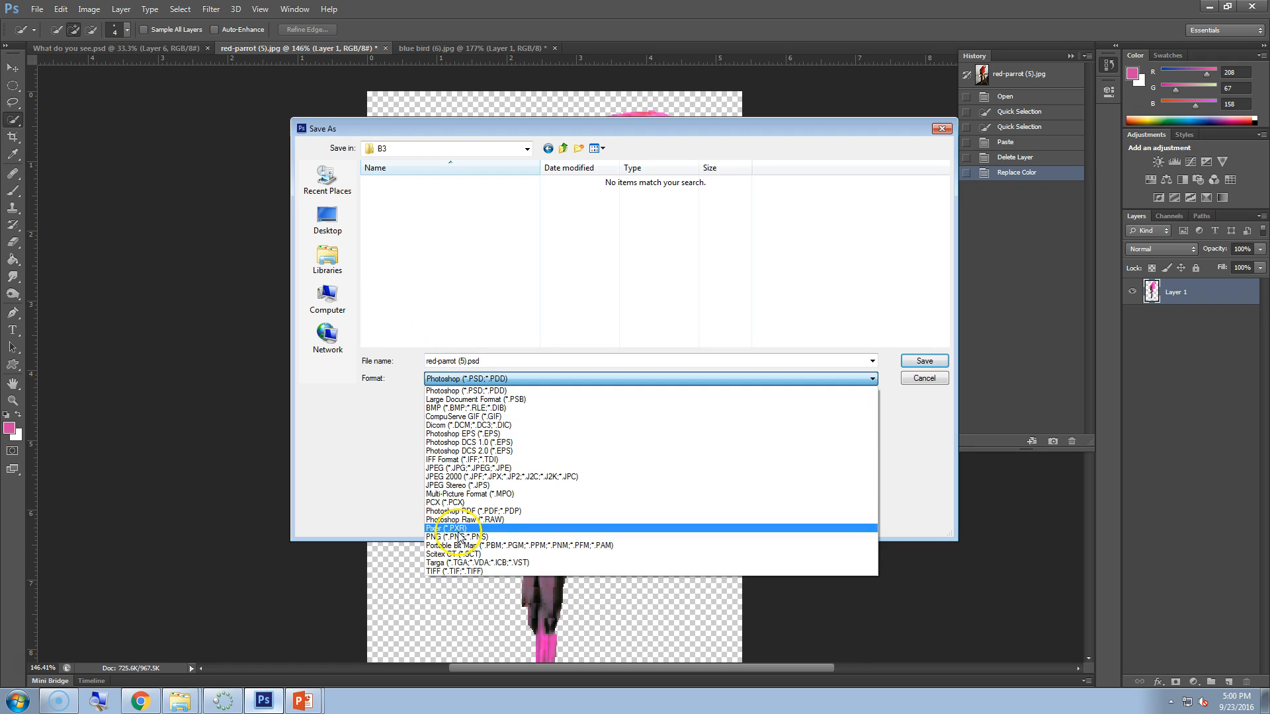
click(460, 537)
double_click(500, 362)
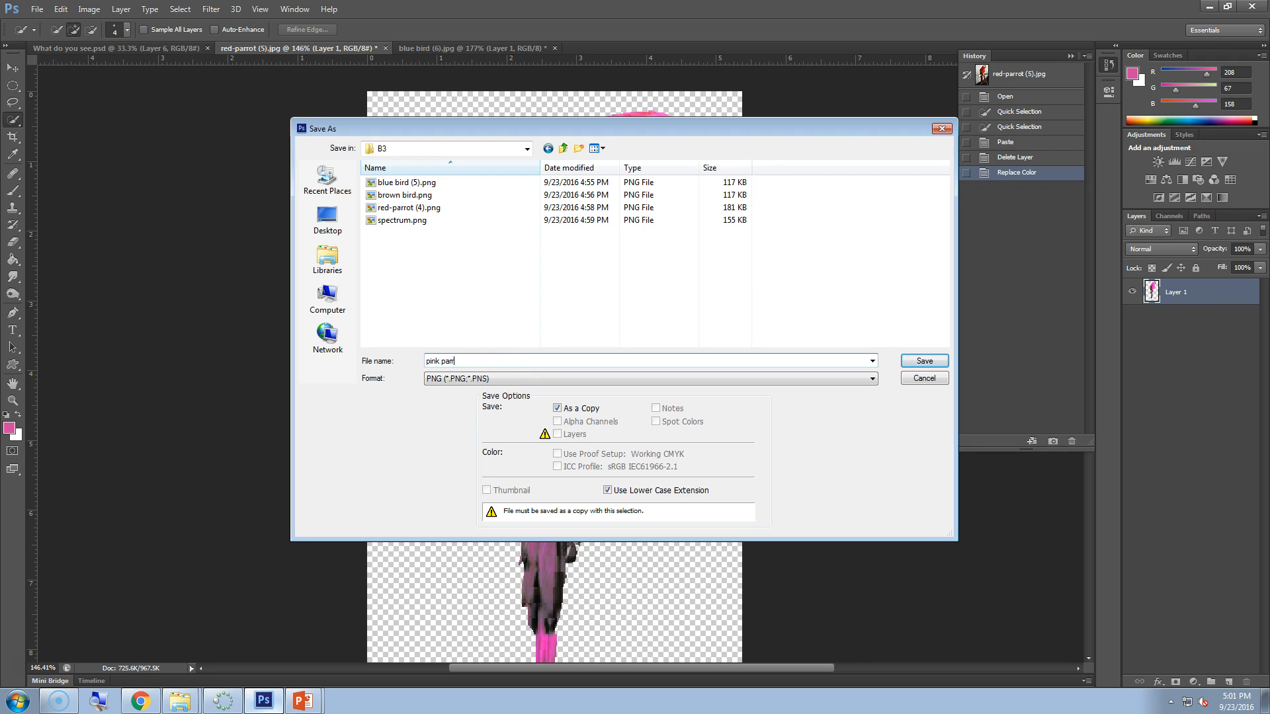
key(Return)
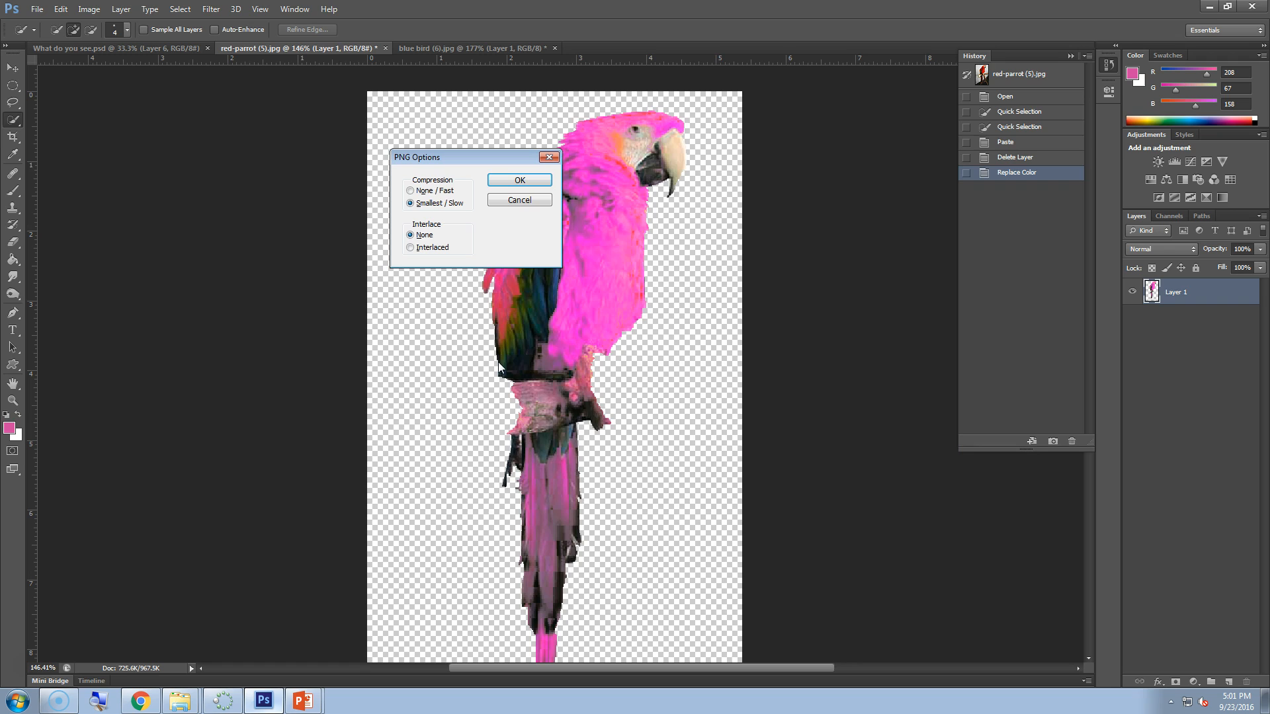
click(529, 180)
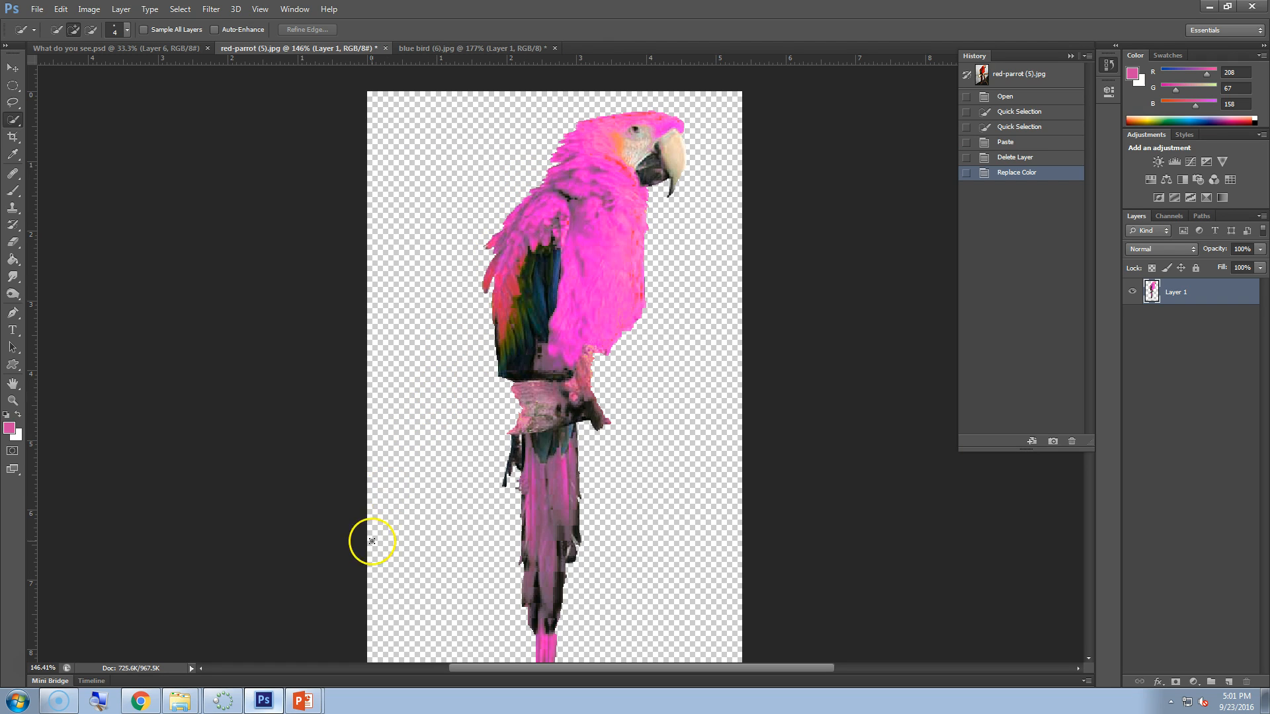
- Switch to Chrome and search Google Images for jungle in a new browser tab
click(141, 703)
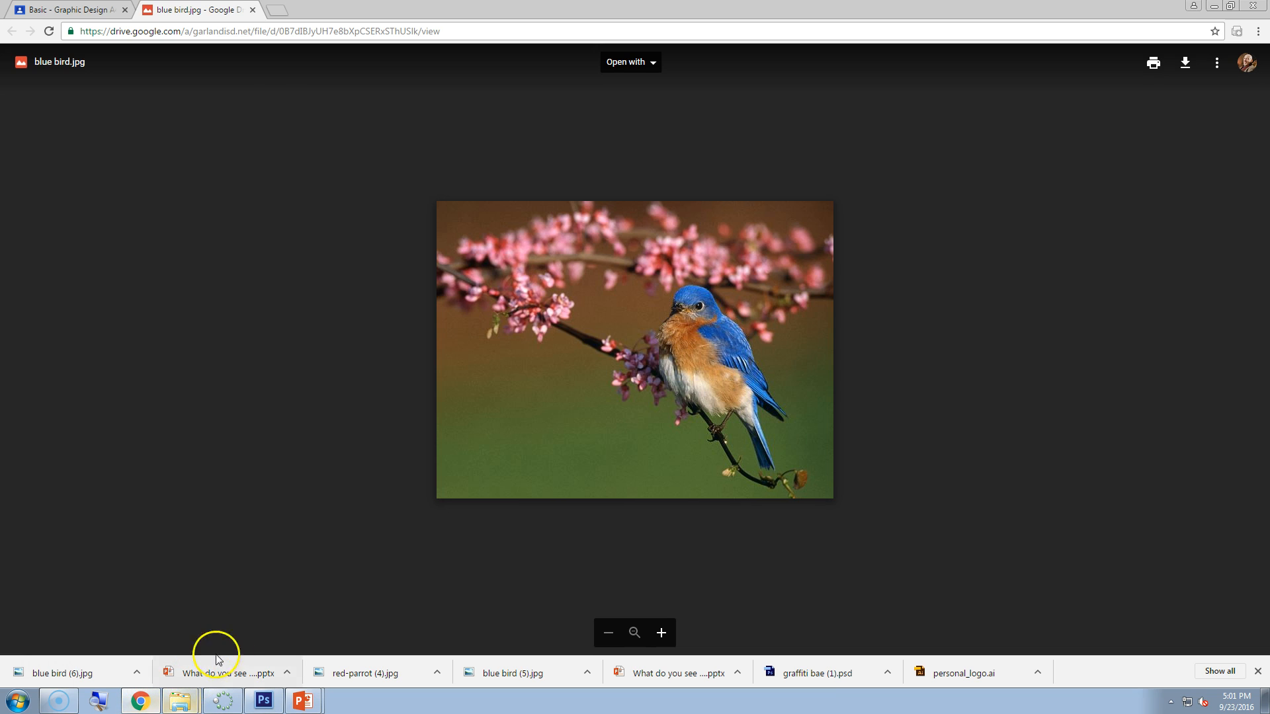
click(277, 11)
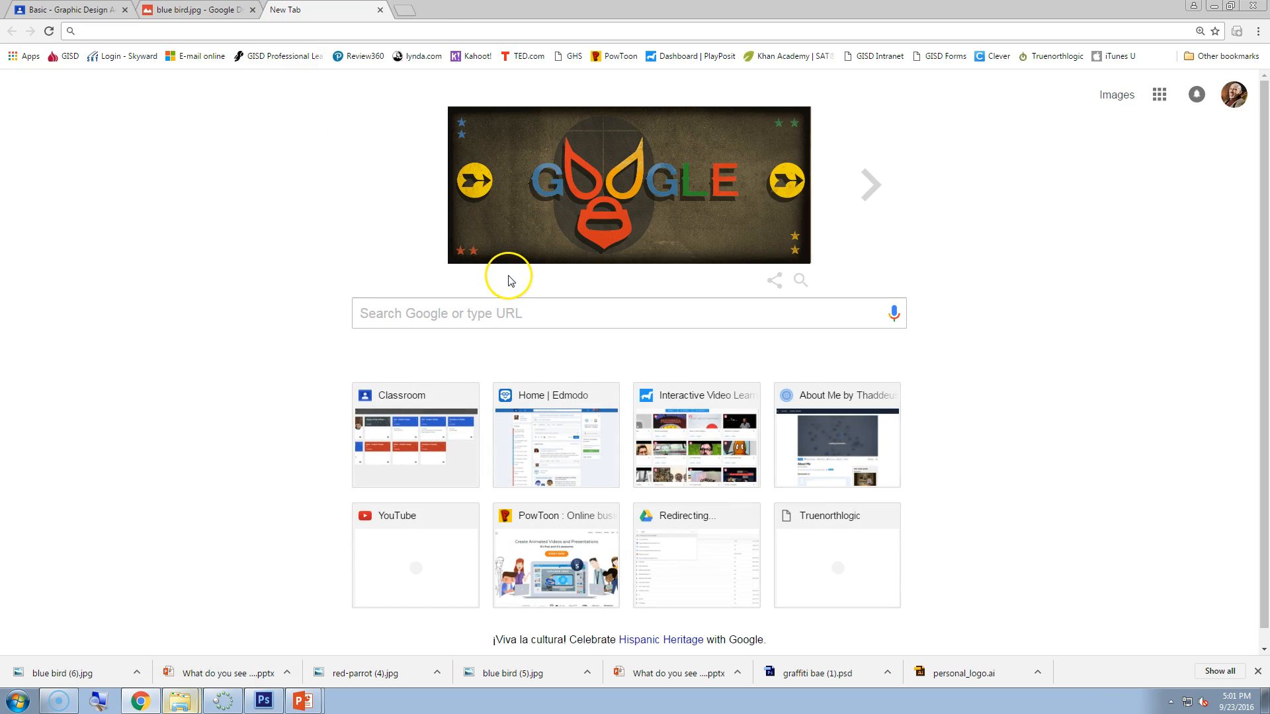
click(498, 311)
text(jung)
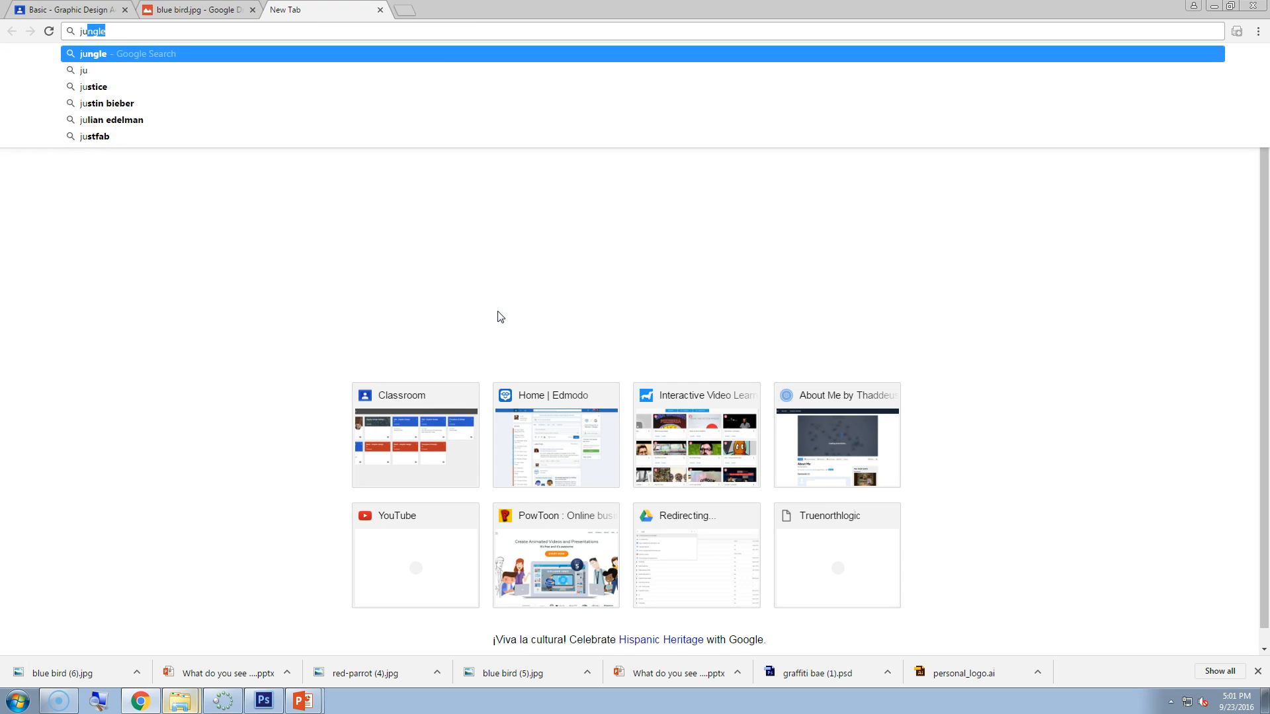
text(le)
key(Return)
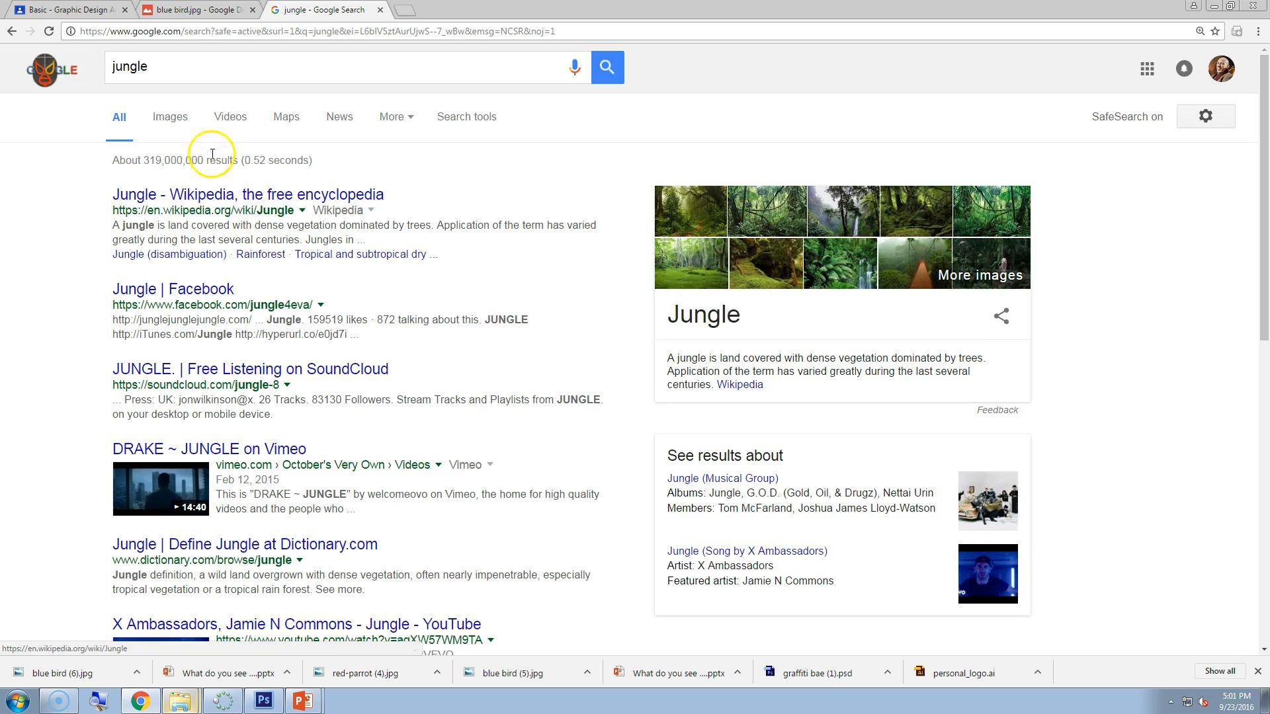
click(170, 118)
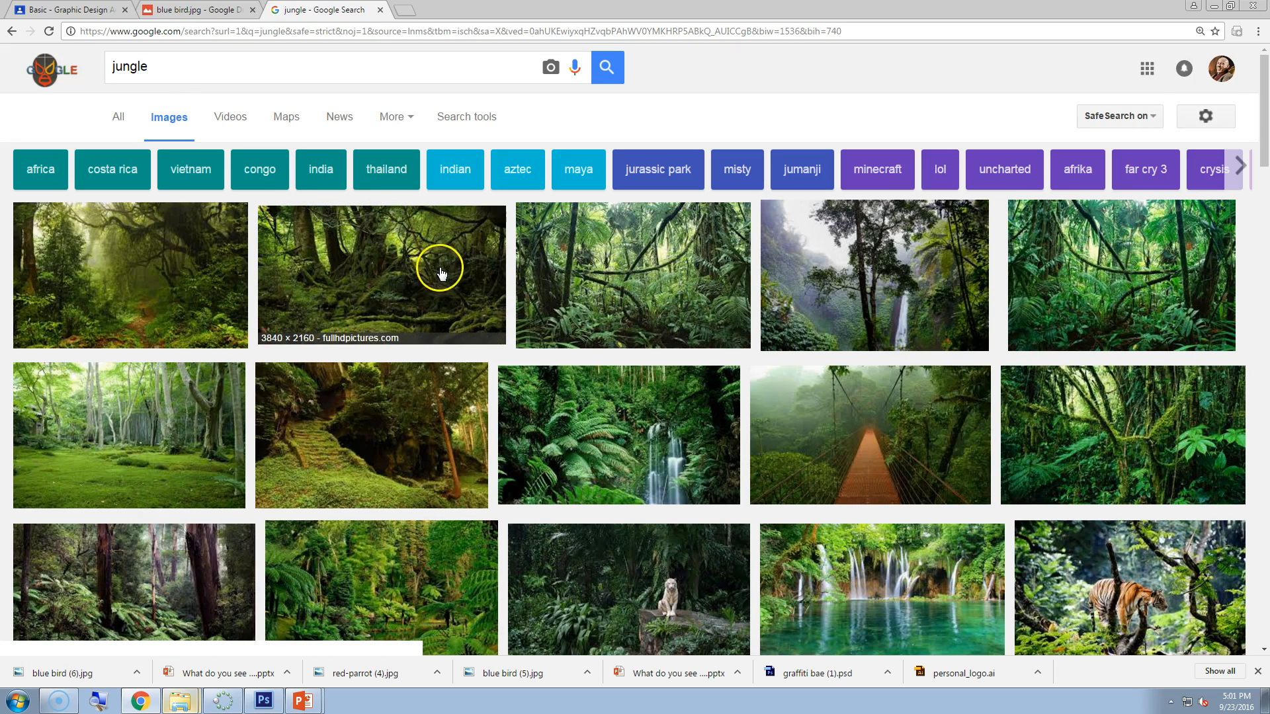
- Save the 3840 × 2160 mossy jungle picture from fullhdpictures.com to the B3 folder as Jungle-Photos.jpg
click(448, 285)
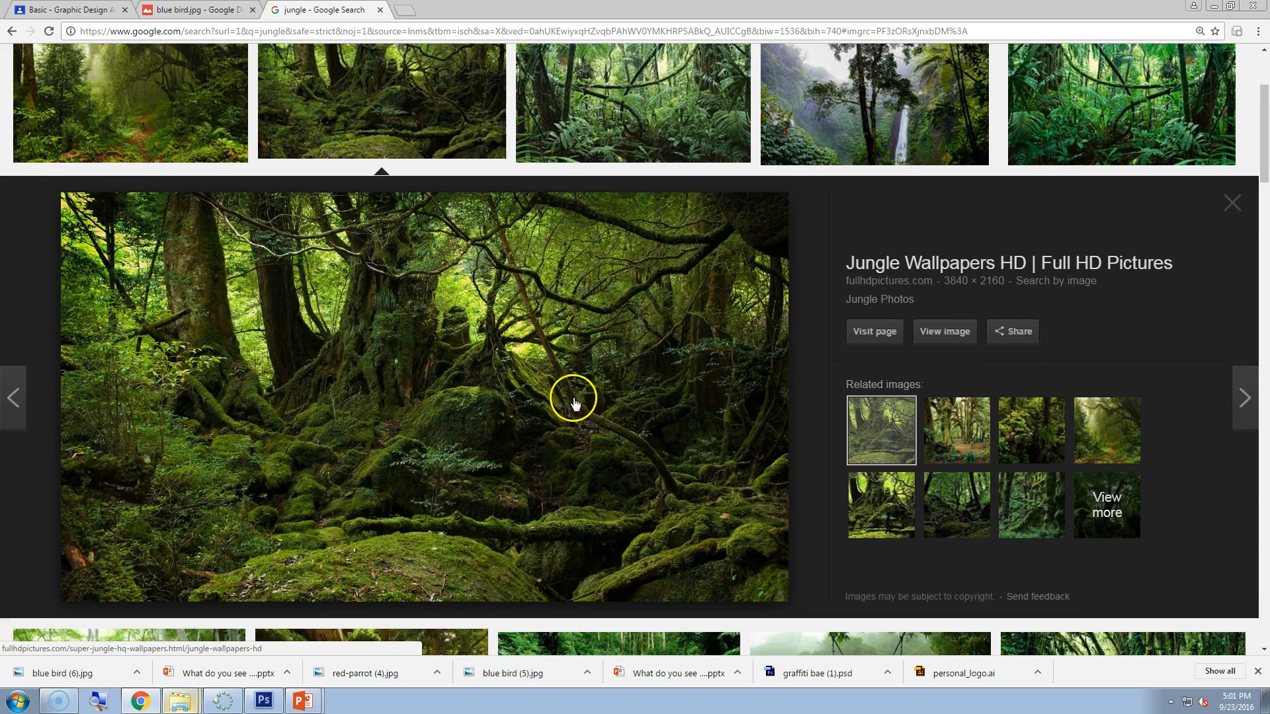
right_click(563, 358)
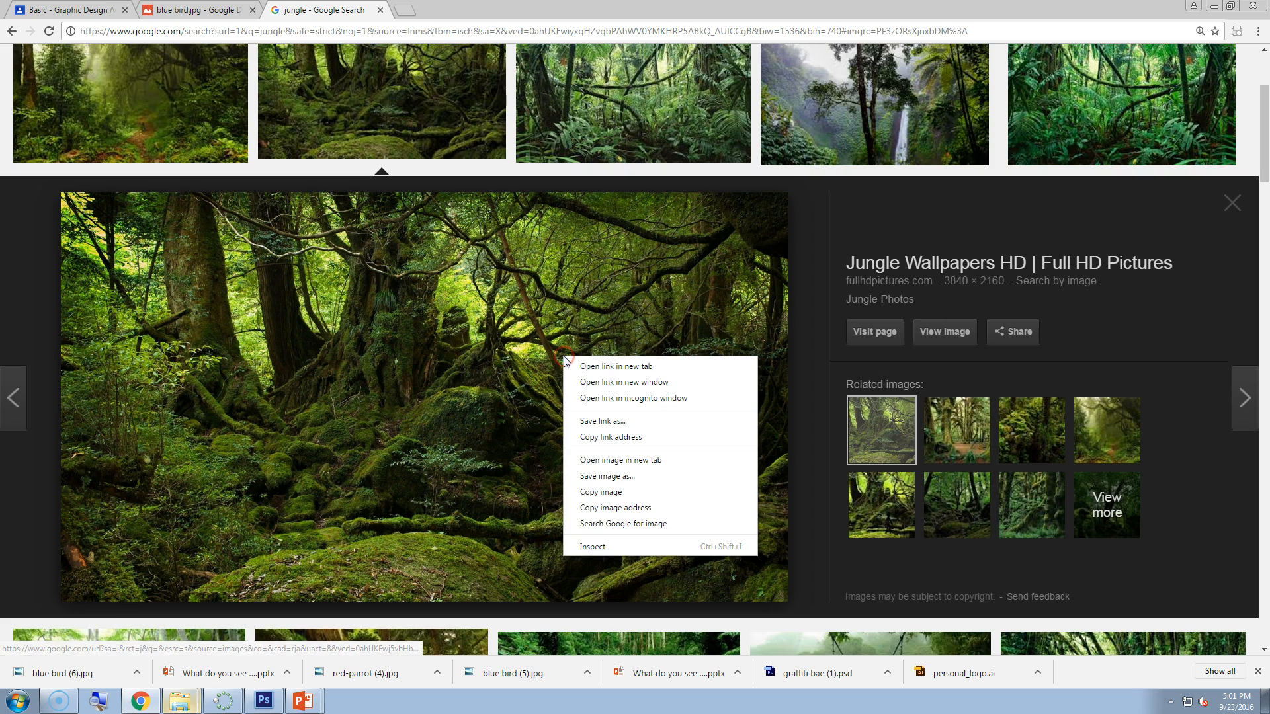
click(602, 477)
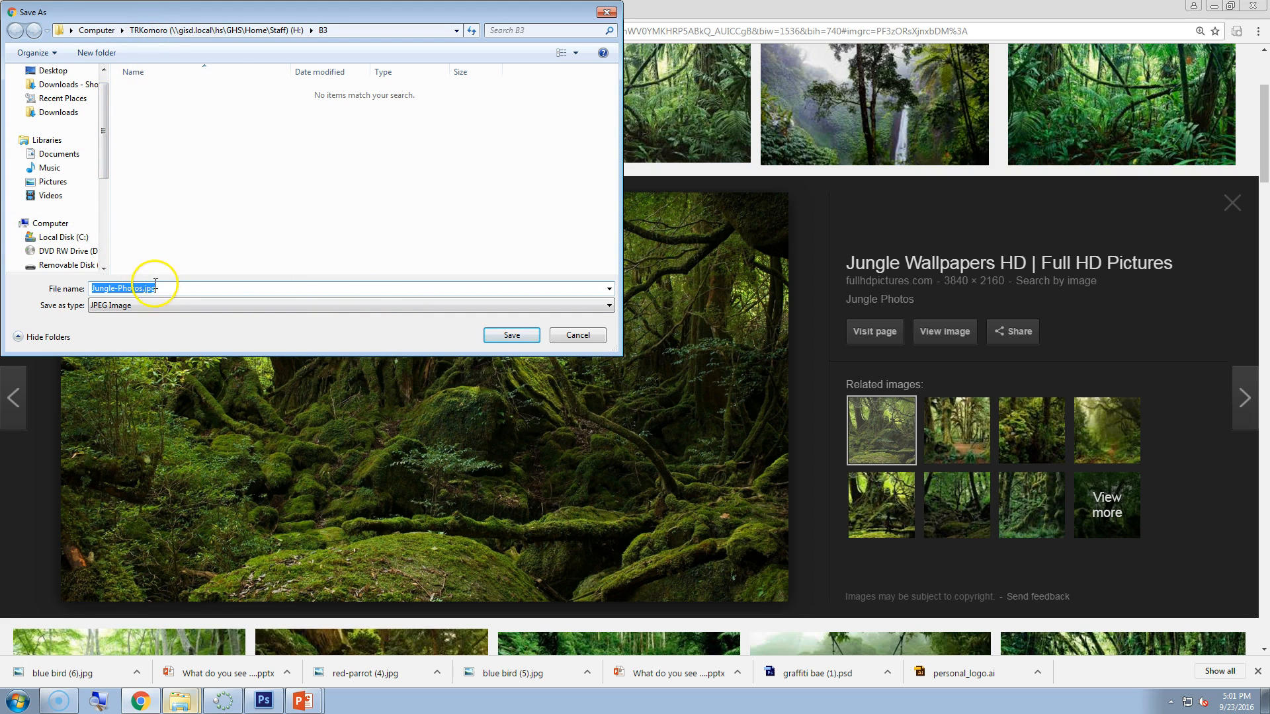
click(512, 336)
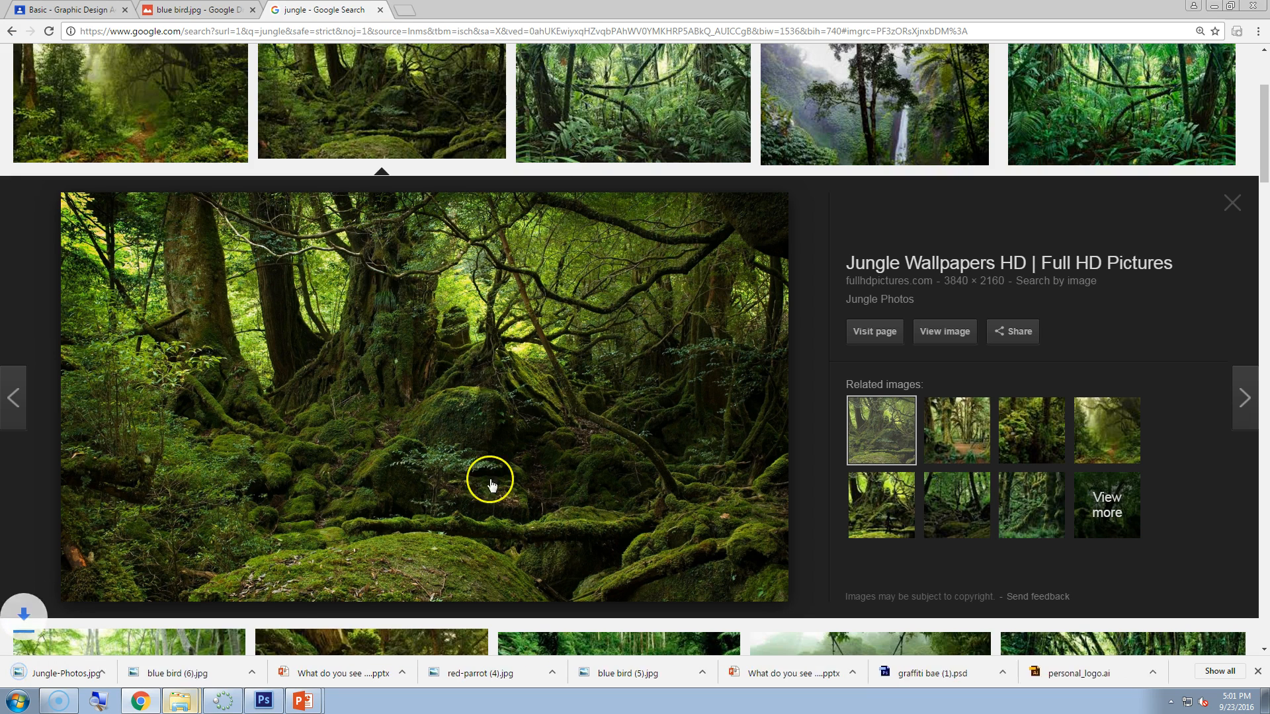
- Open the downloaded Jungle-Photos.jpg and send it from Windows Photo Viewer to Adobe Photoshop CS6
click(75, 675)
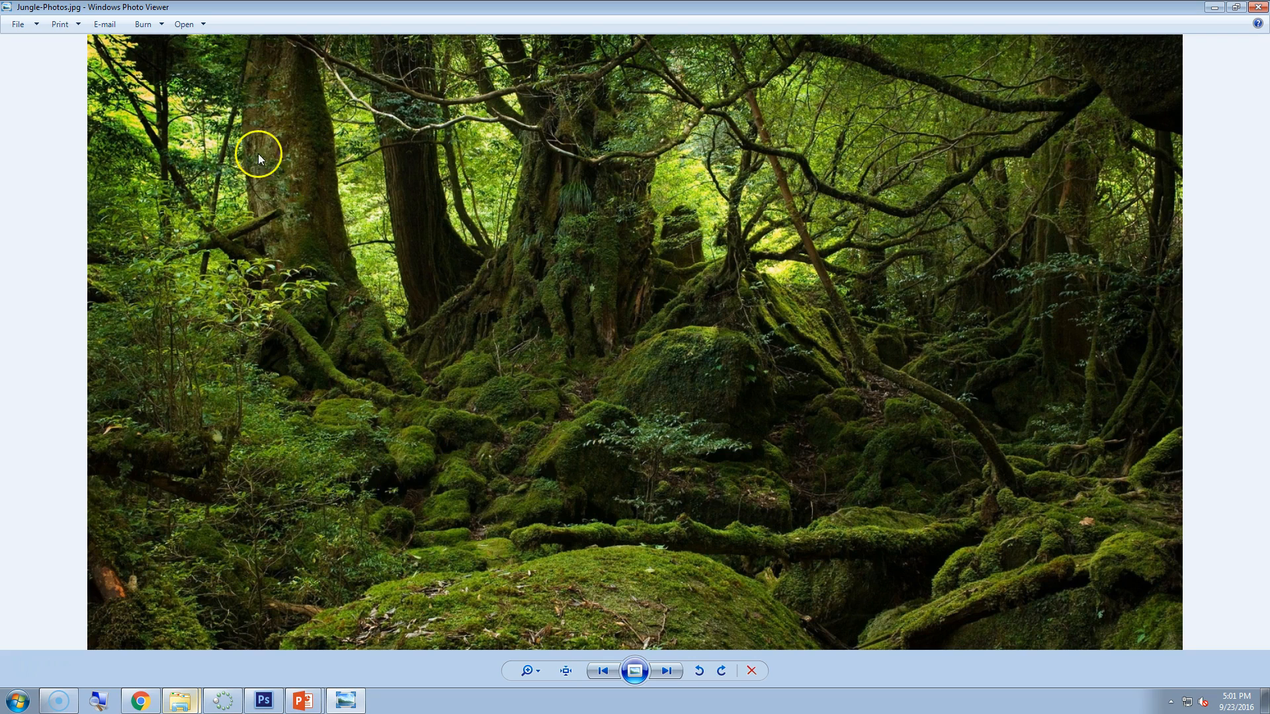
click(192, 25)
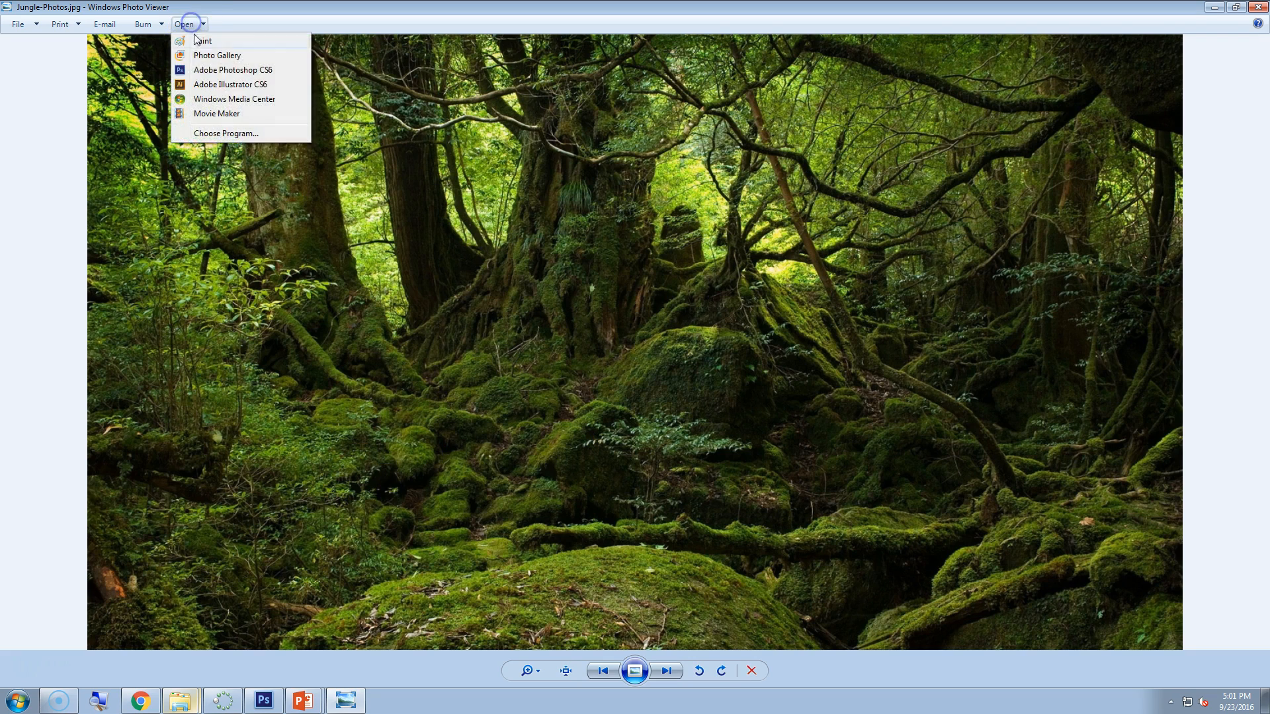
click(211, 65)
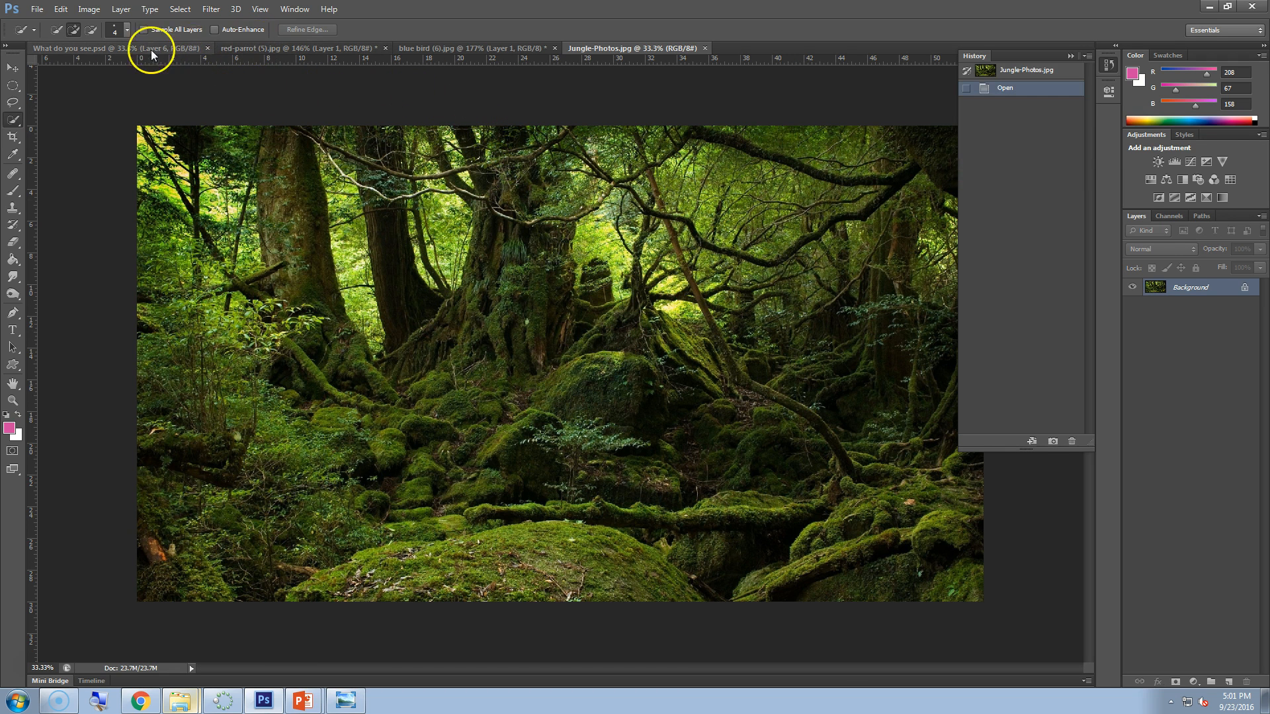
- Show the B3 folder on the H: drive in File Explorer as a smaller window over Photoshop
click(187, 703)
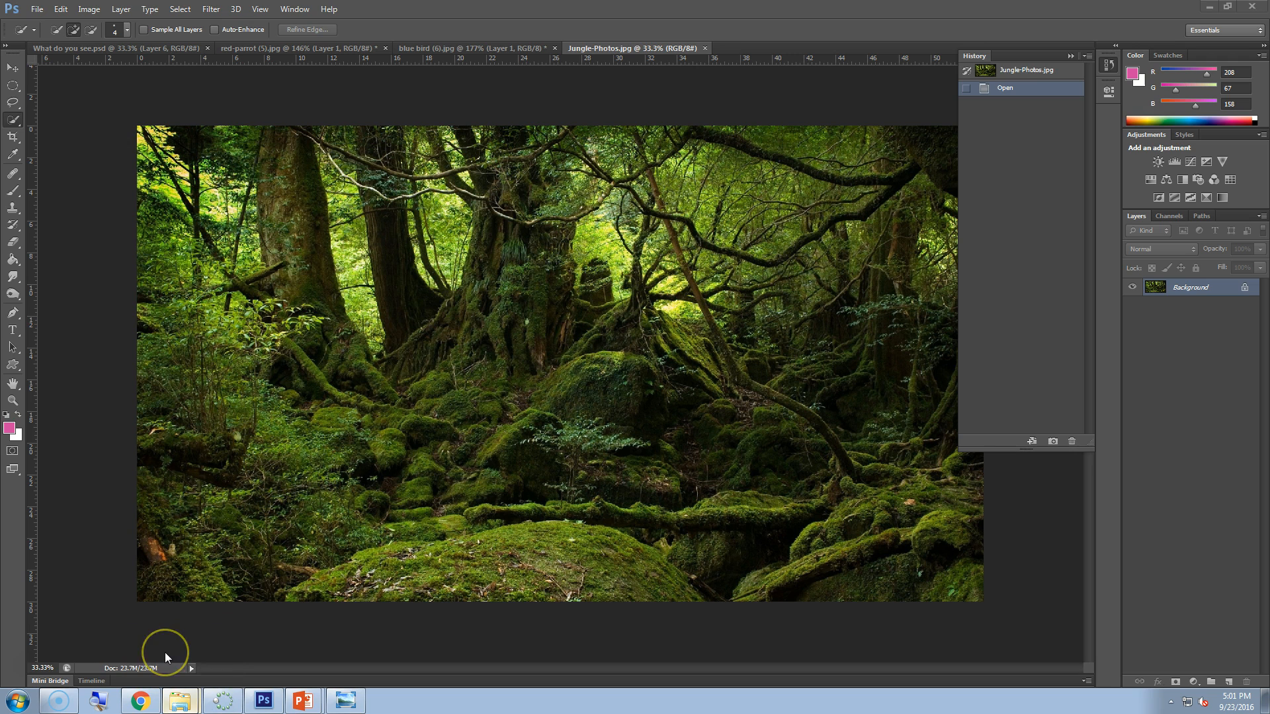
click(181, 703)
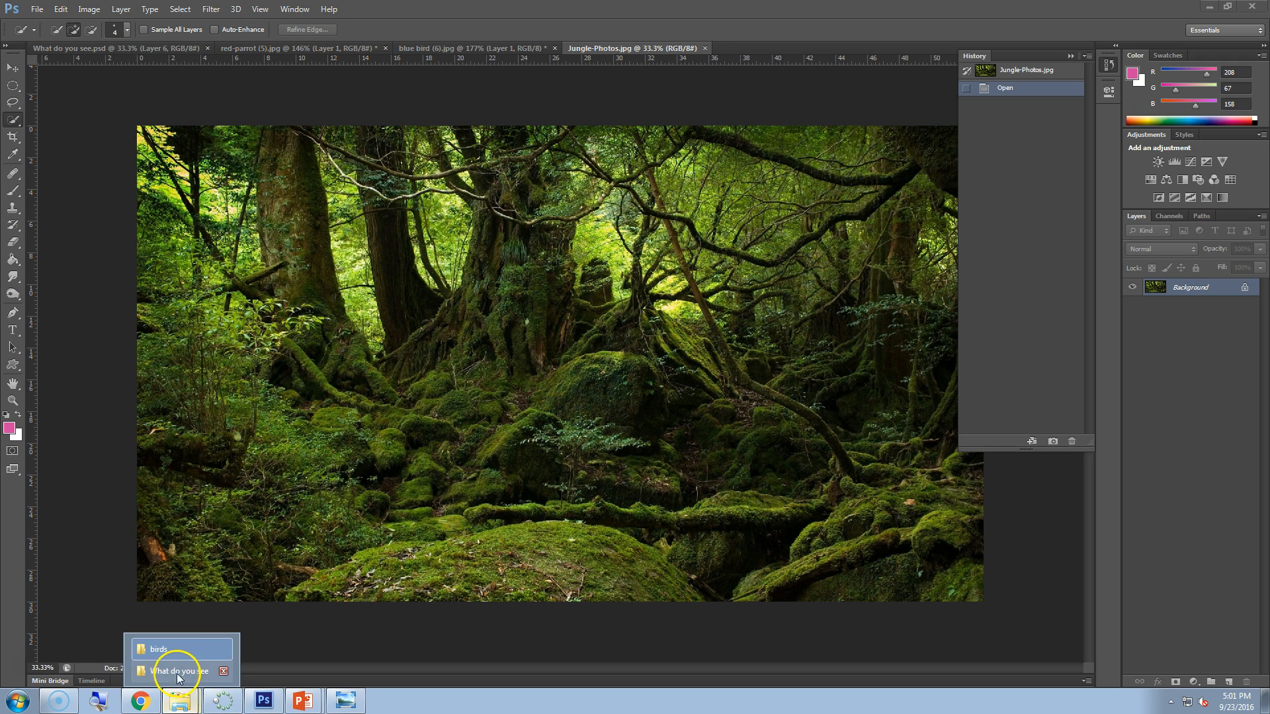
click(179, 672)
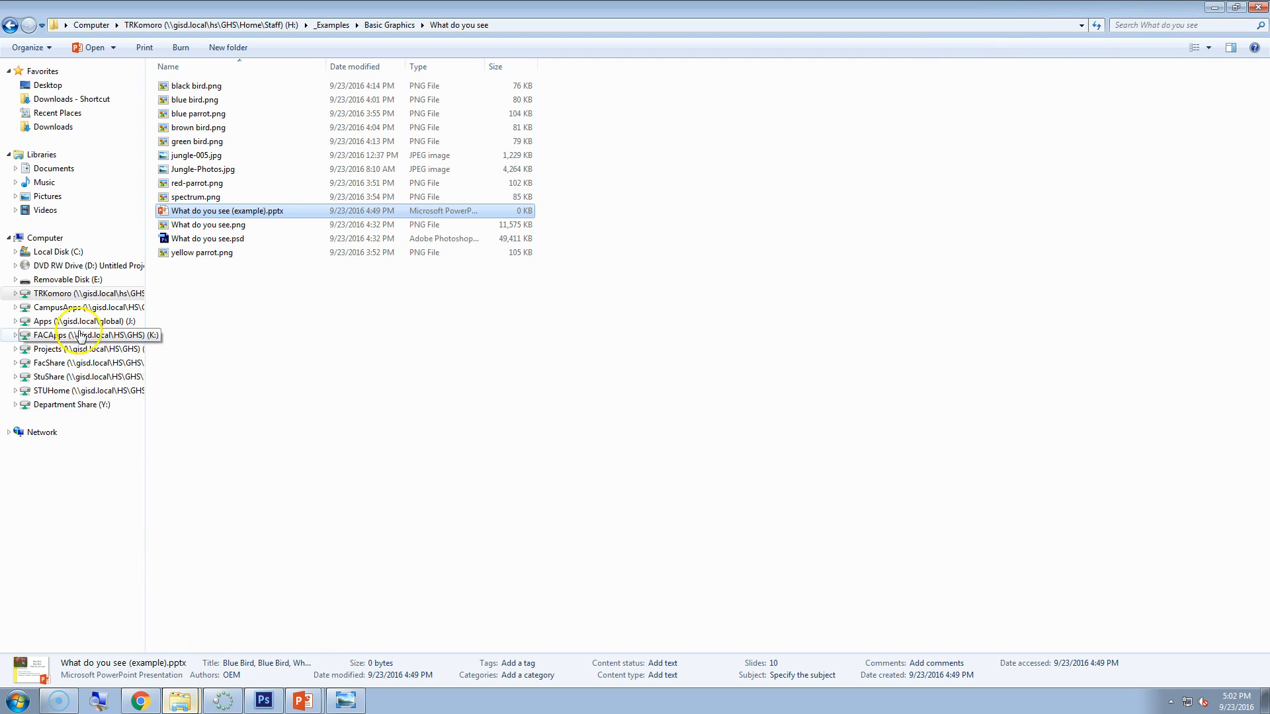
click(80, 299)
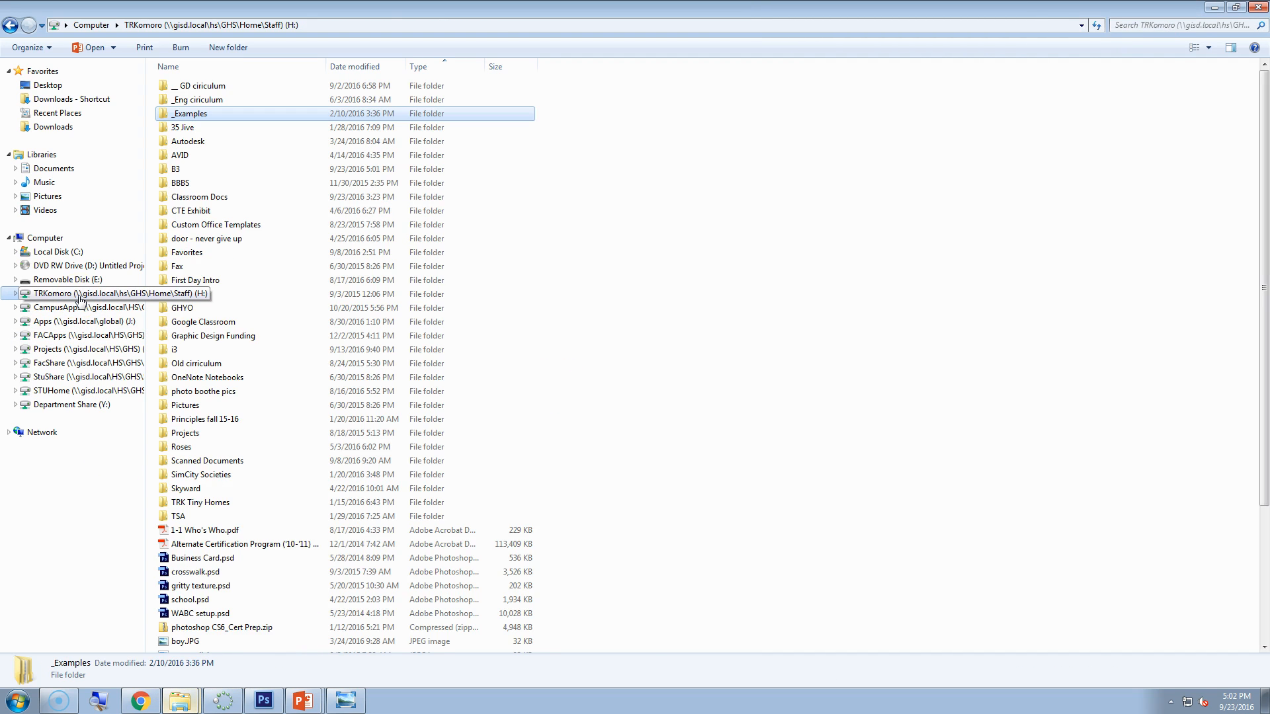
double_click(165, 170)
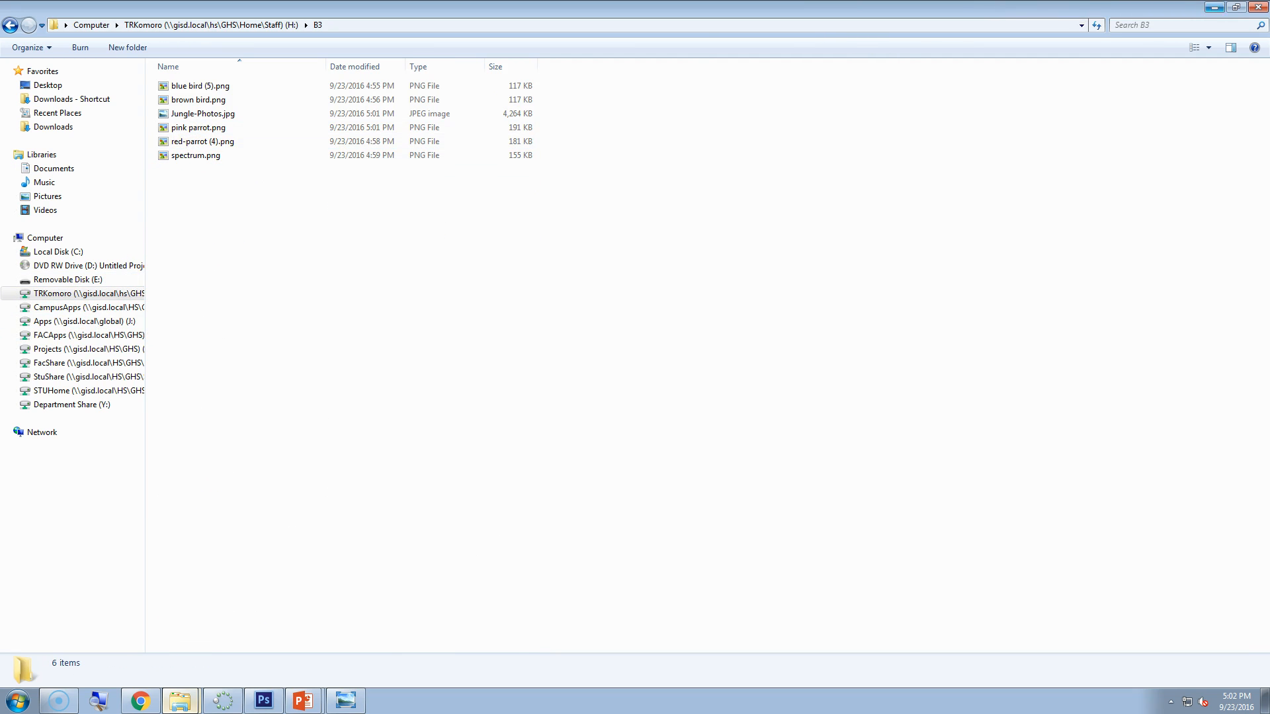
click(1238, 8)
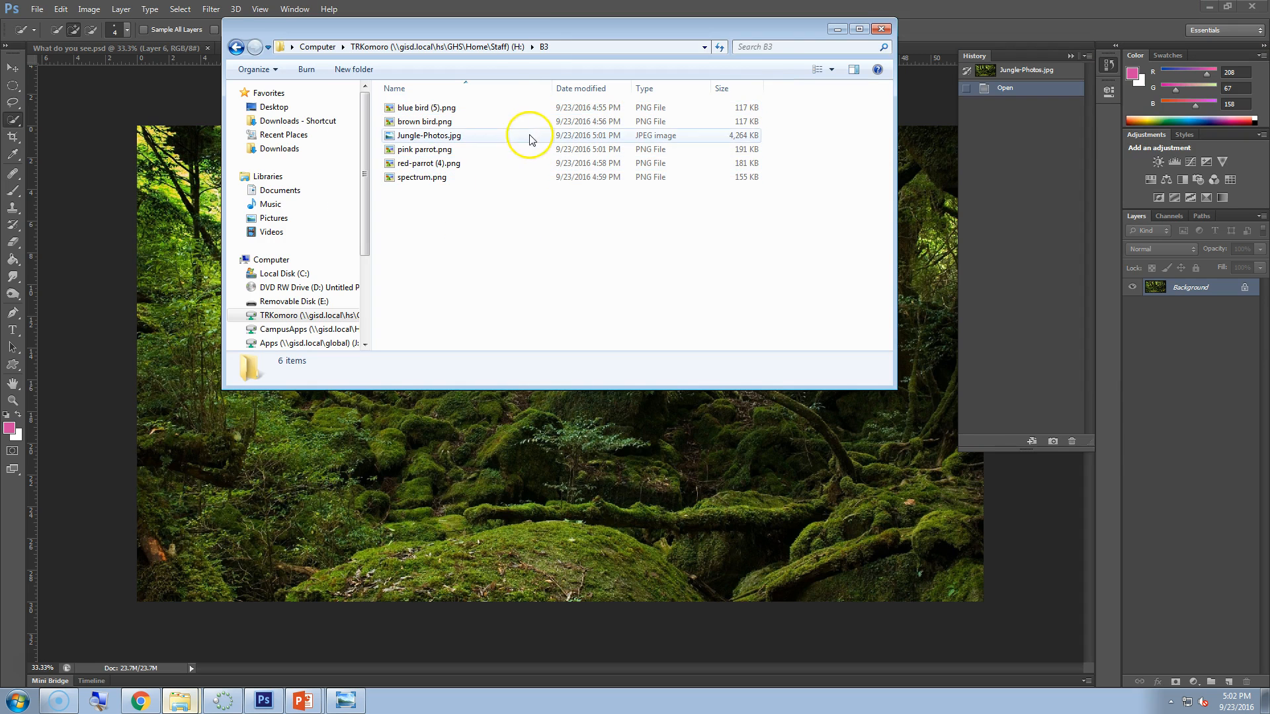
drag(538, 34, 537, 45)
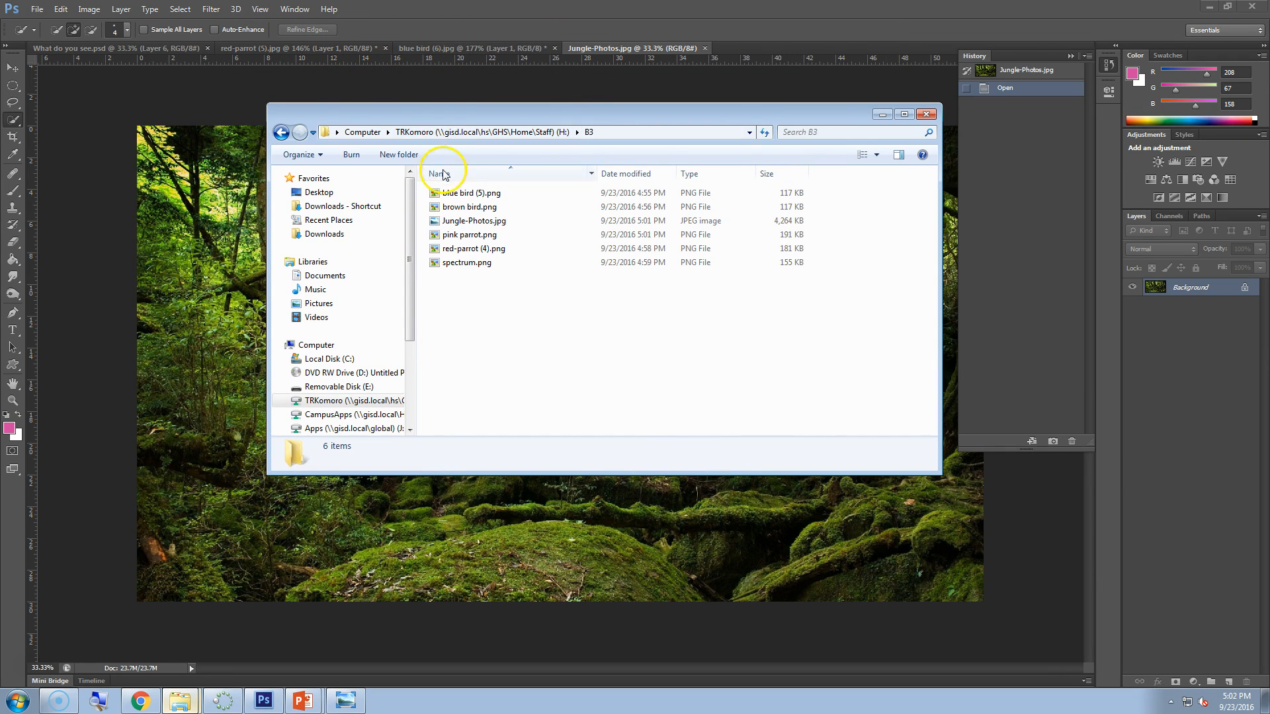
- Copy the cut-out blue bird from blue bird (6).jpg into Jungle-Photos.jpg with the Move tool and set it on the upper-right branch
click(482, 49)
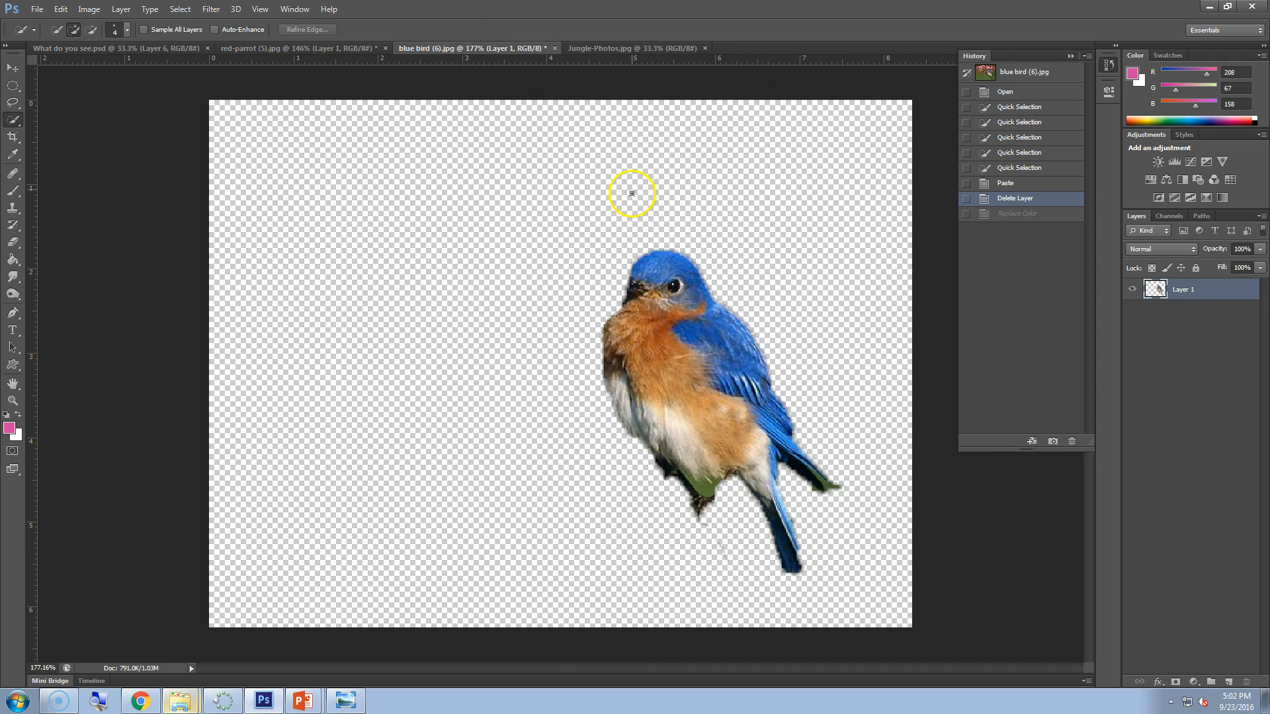
click(13, 69)
drag(712, 392, 609, 119)
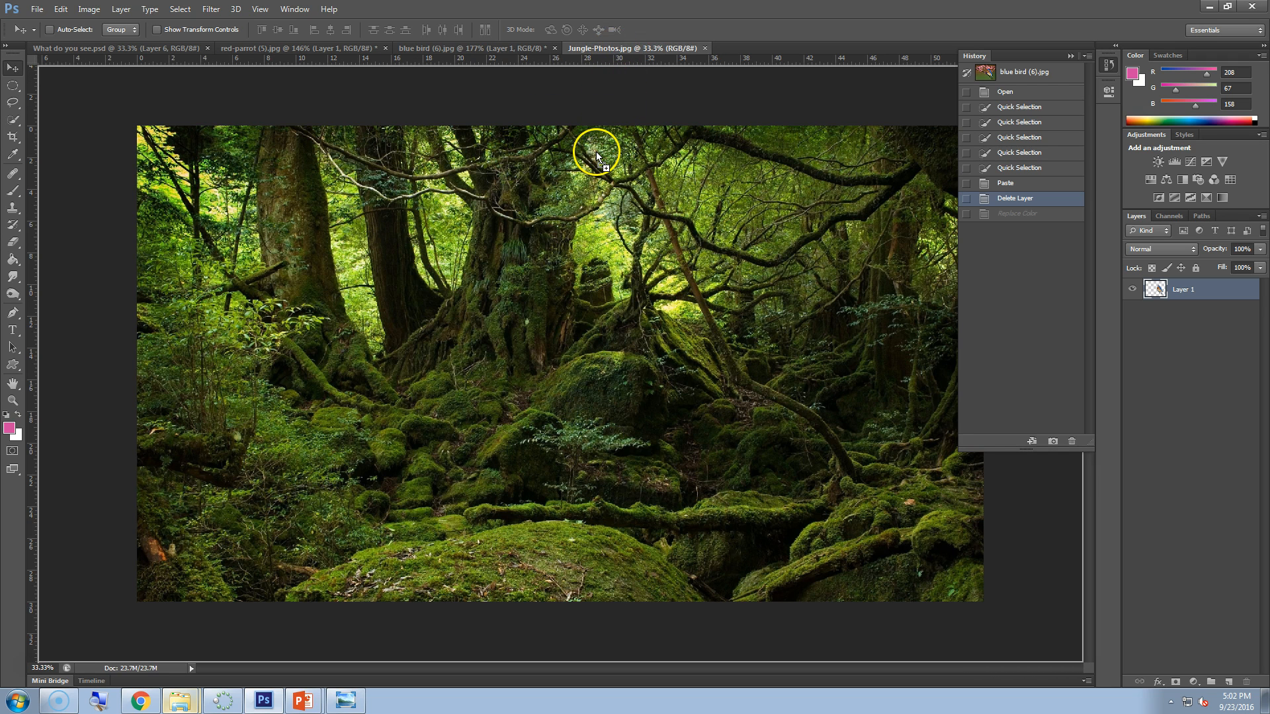
drag(564, 264, 557, 290)
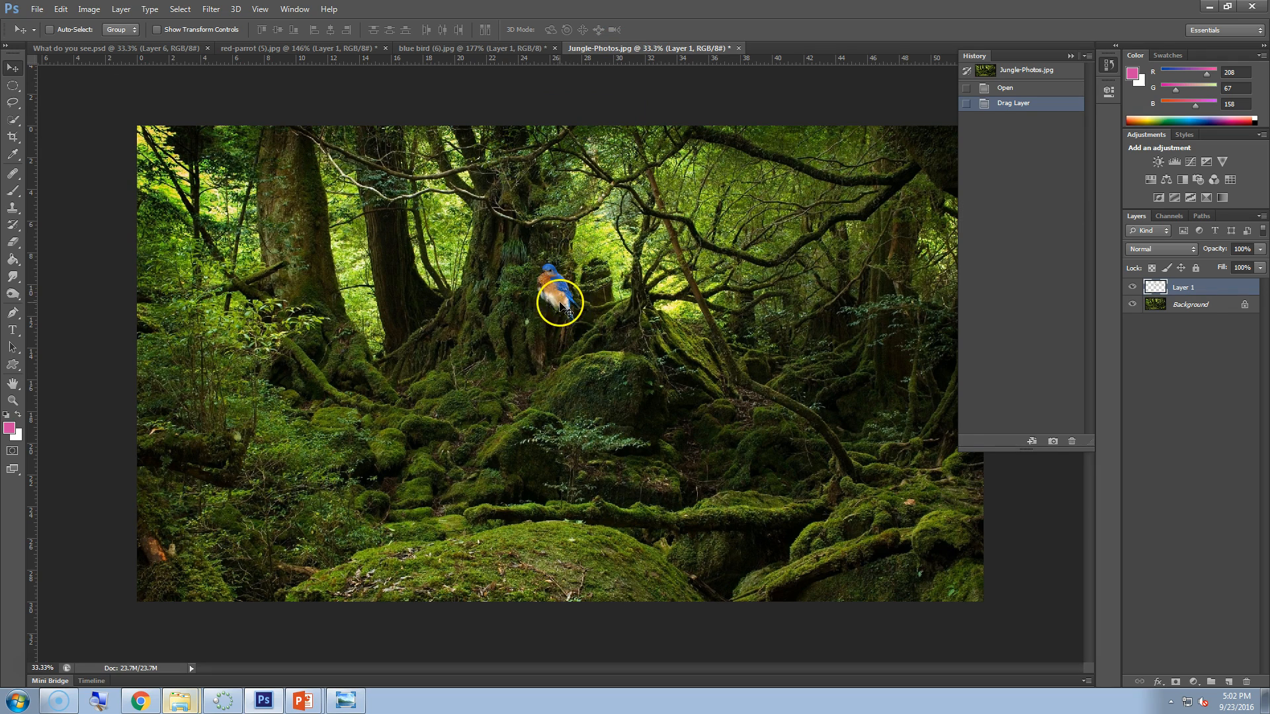
drag(725, 237, 727, 234)
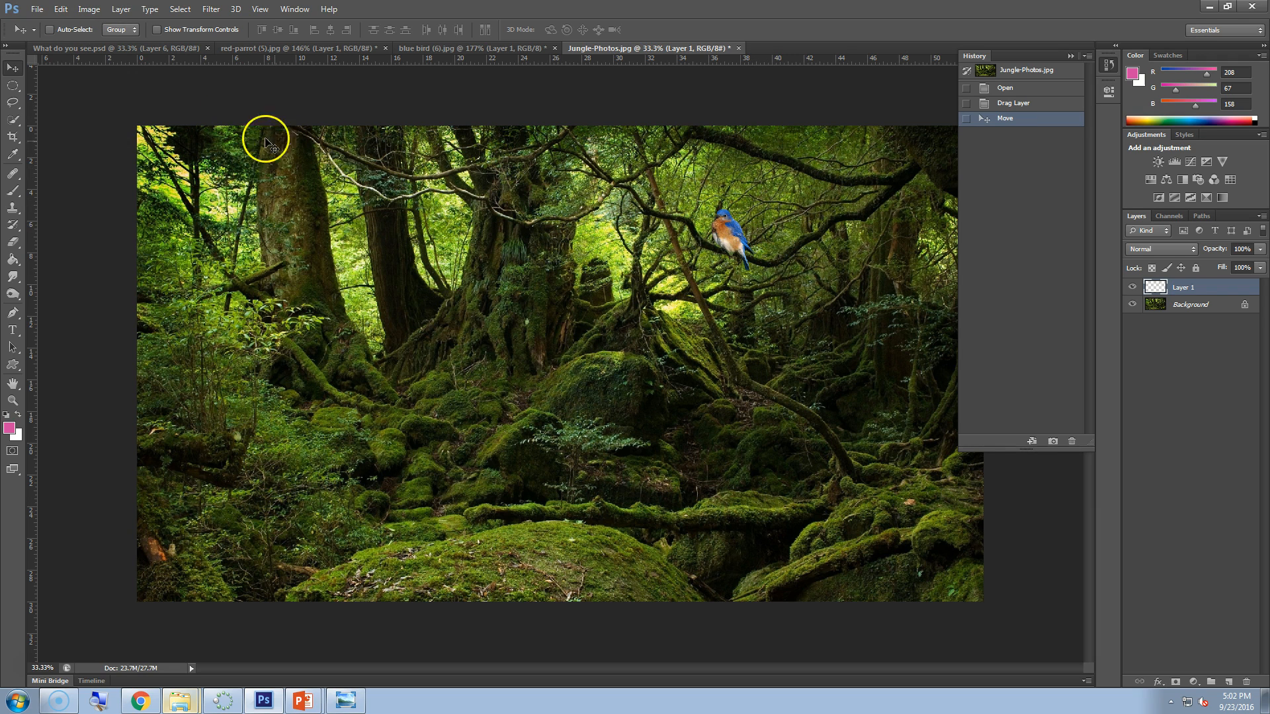
click(61, 9)
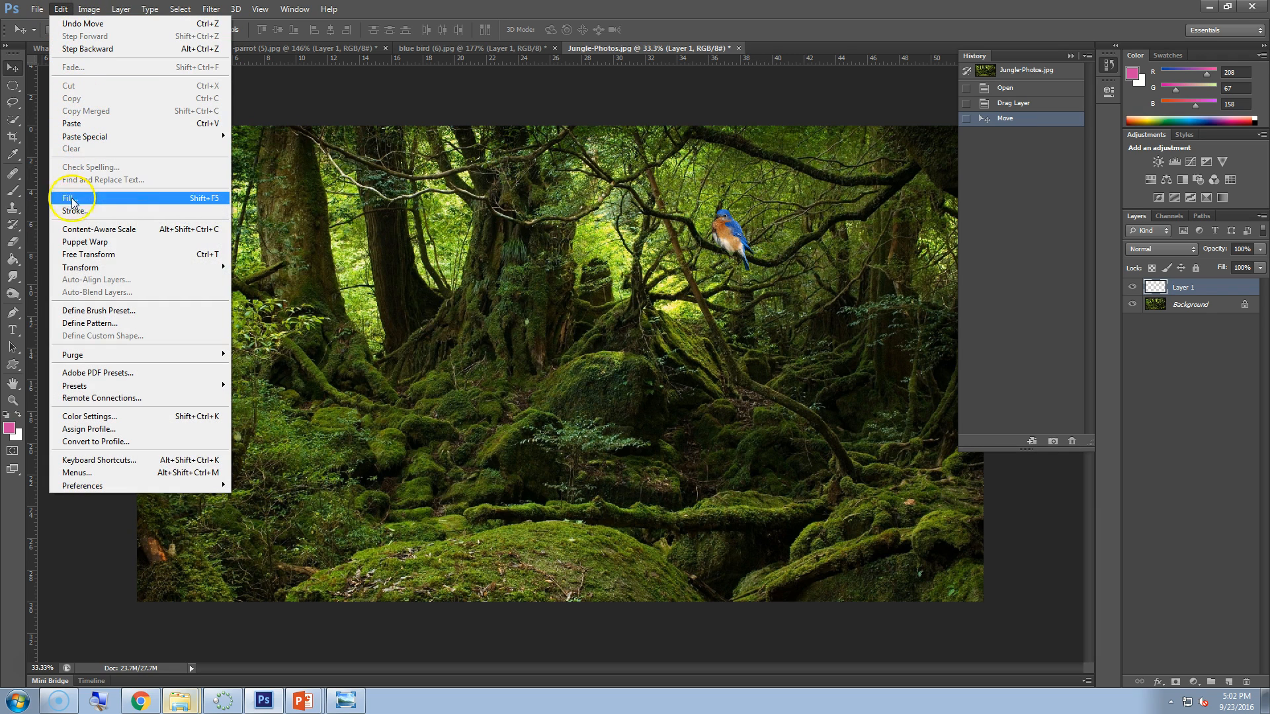
mouse_move(96, 269)
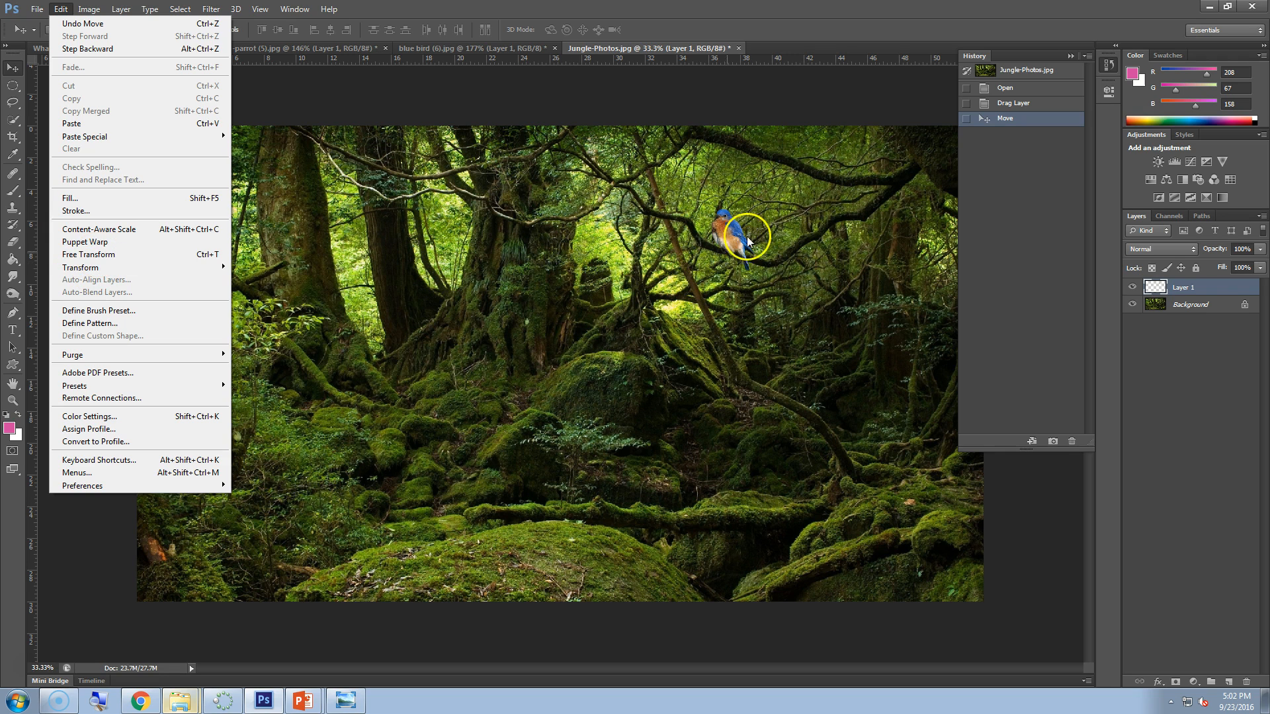
click(656, 260)
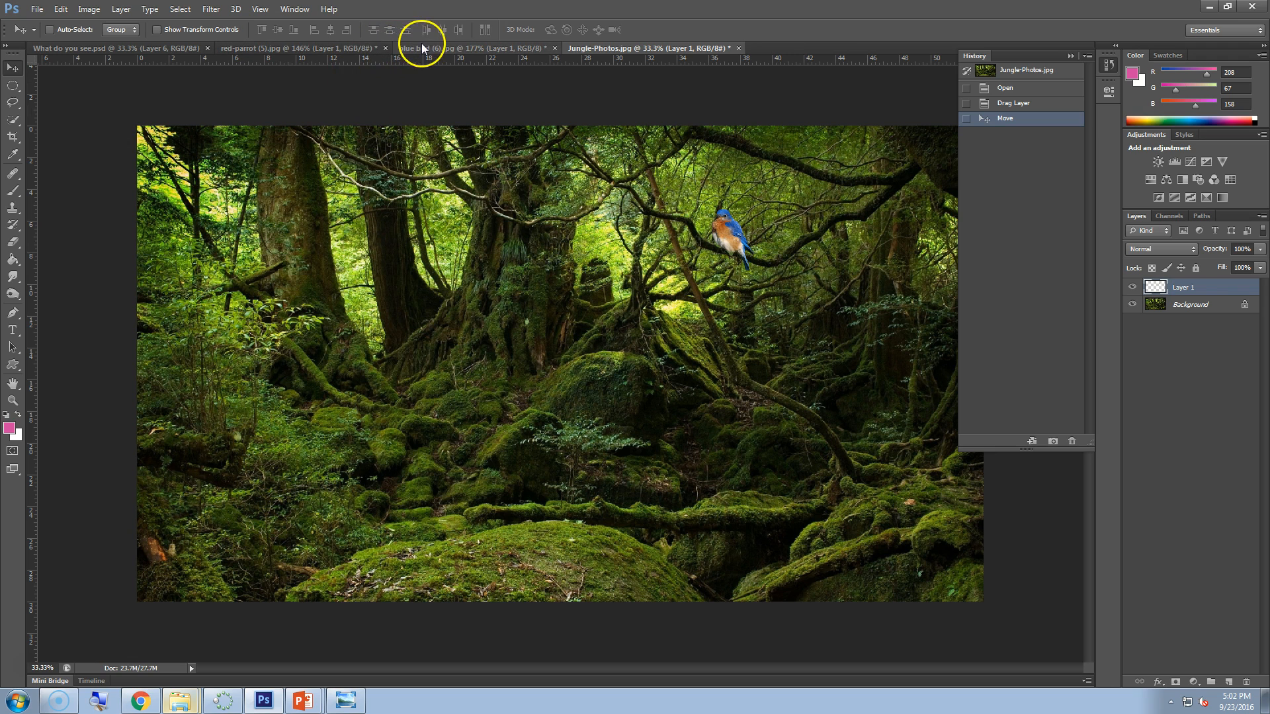
- Close the blue bird (6).jpg document without saving its changes
click(555, 48)
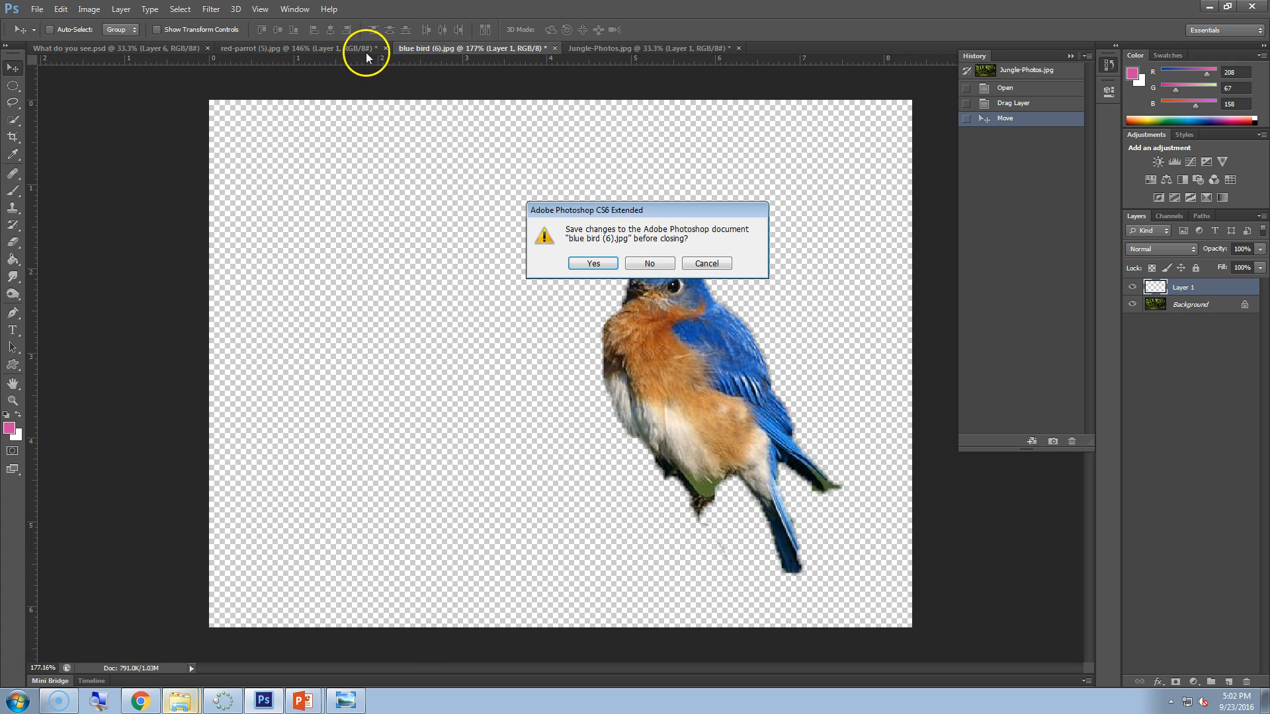
click(657, 264)
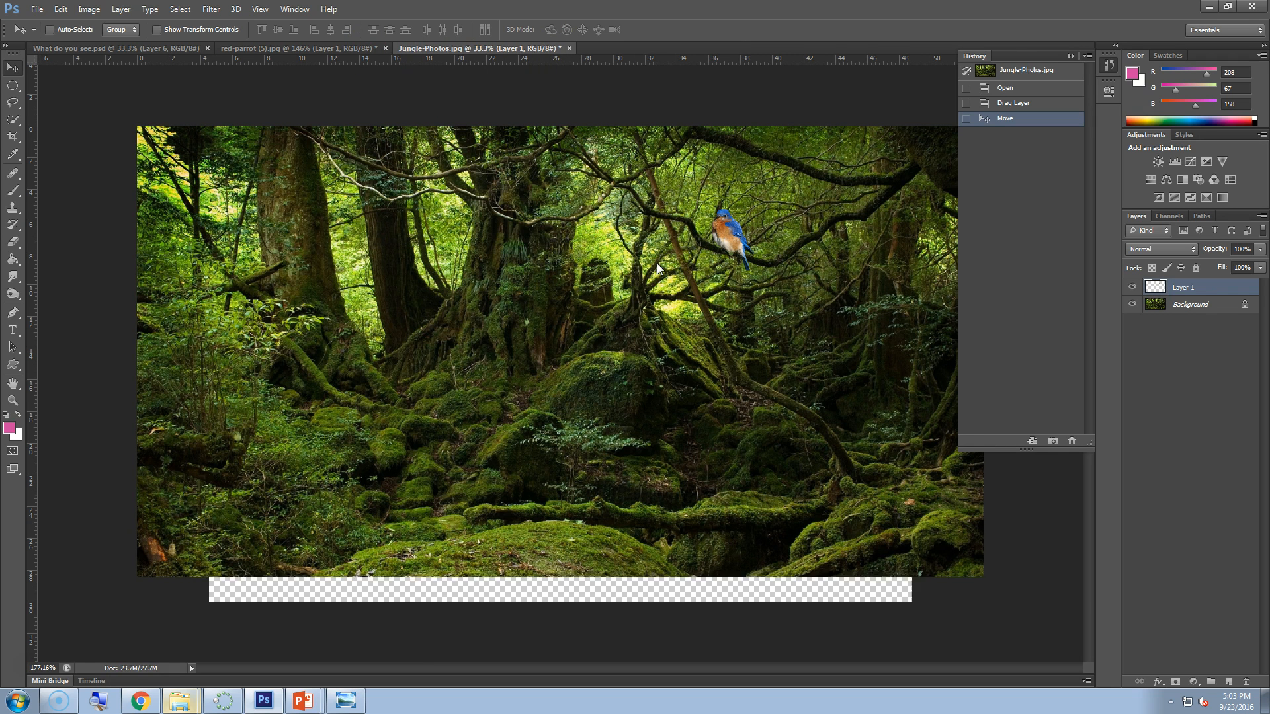
- Copy the pink parrot from red-parrot (5).jpg into Jungle-Photos.jpg and close the parrot document without saving its changes
click(328, 49)
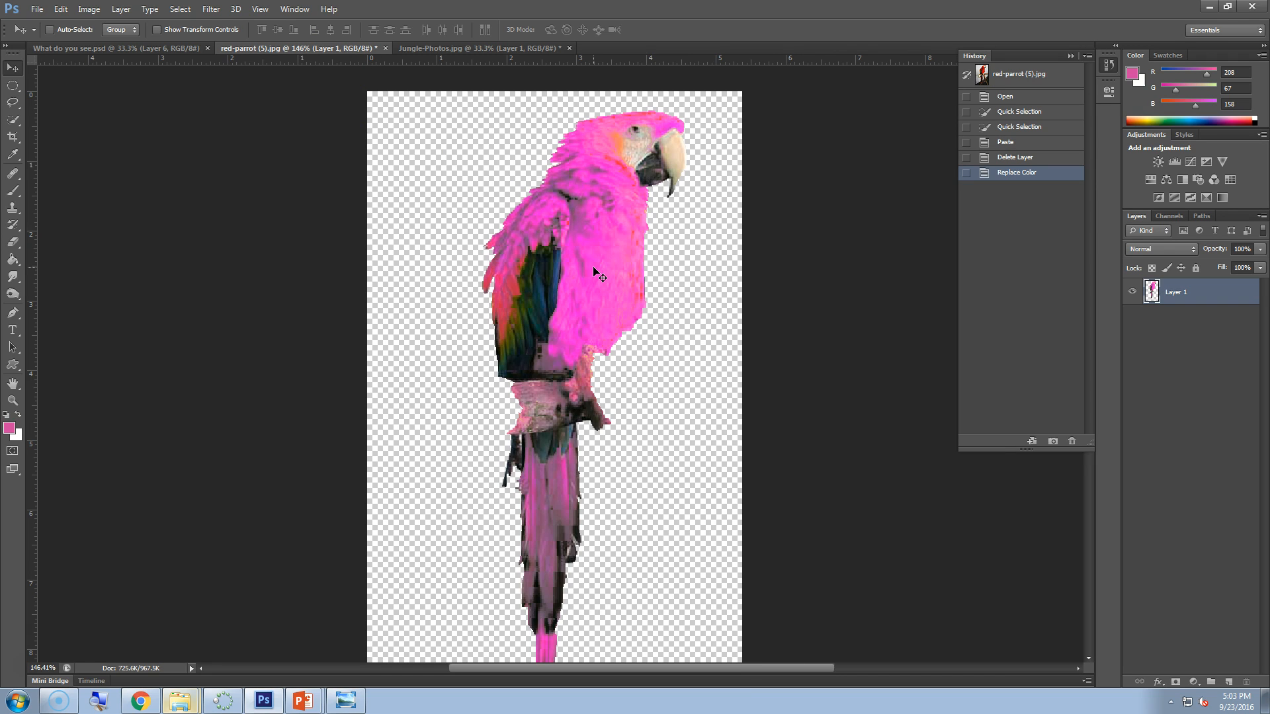
drag(594, 267, 521, 269)
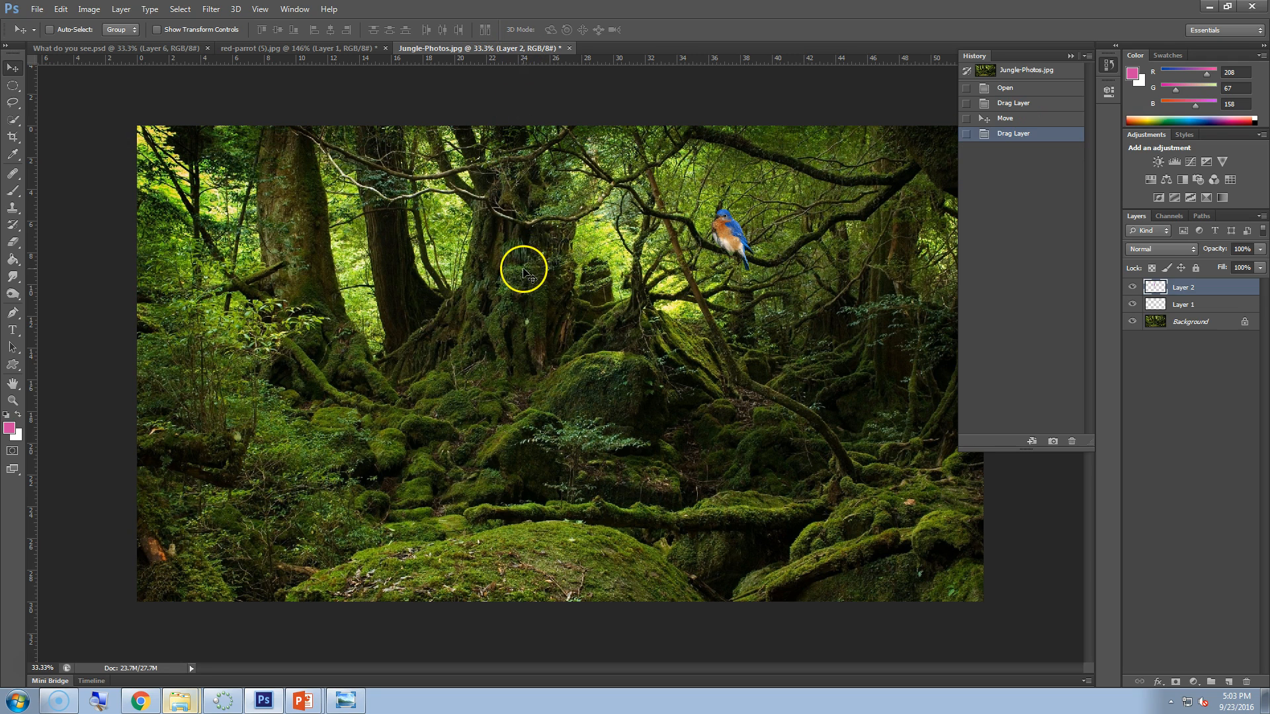
click(386, 48)
click(645, 248)
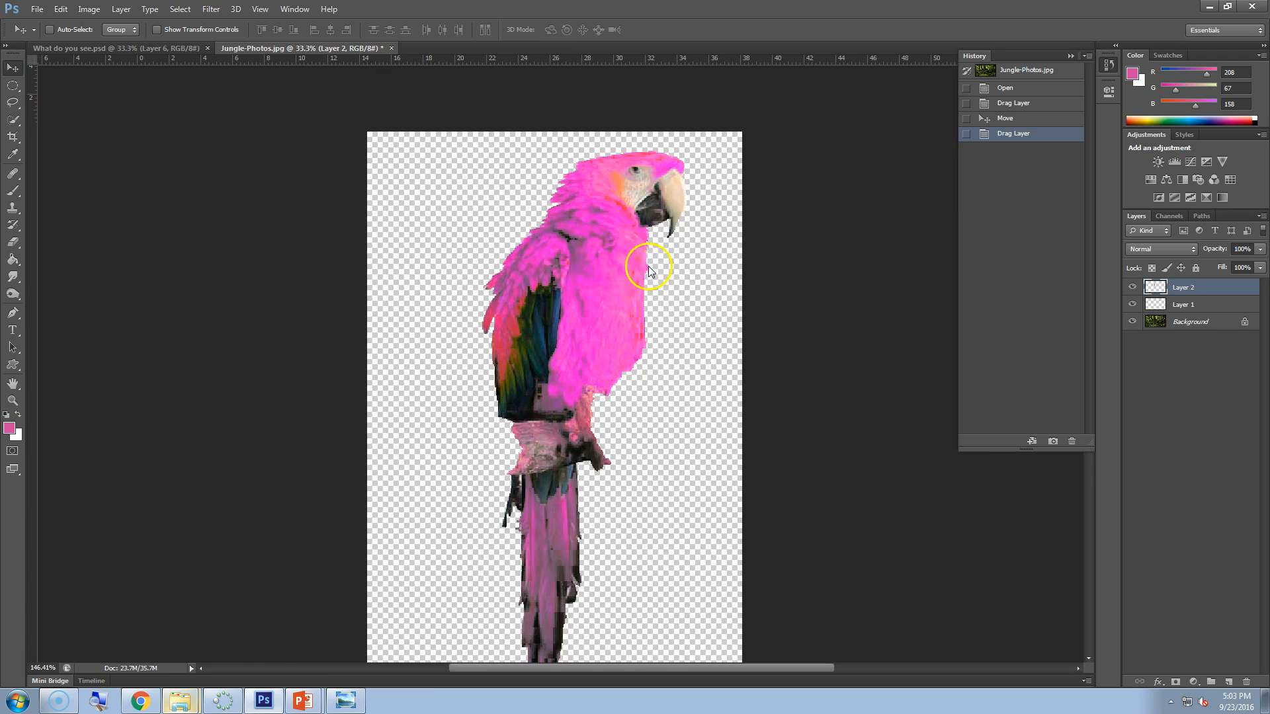
- Show What do you see.psd, and open spectrum.png from the B3 folder in Adobe Photoshop CS6 by way of Windows Photo Viewer
click(122, 48)
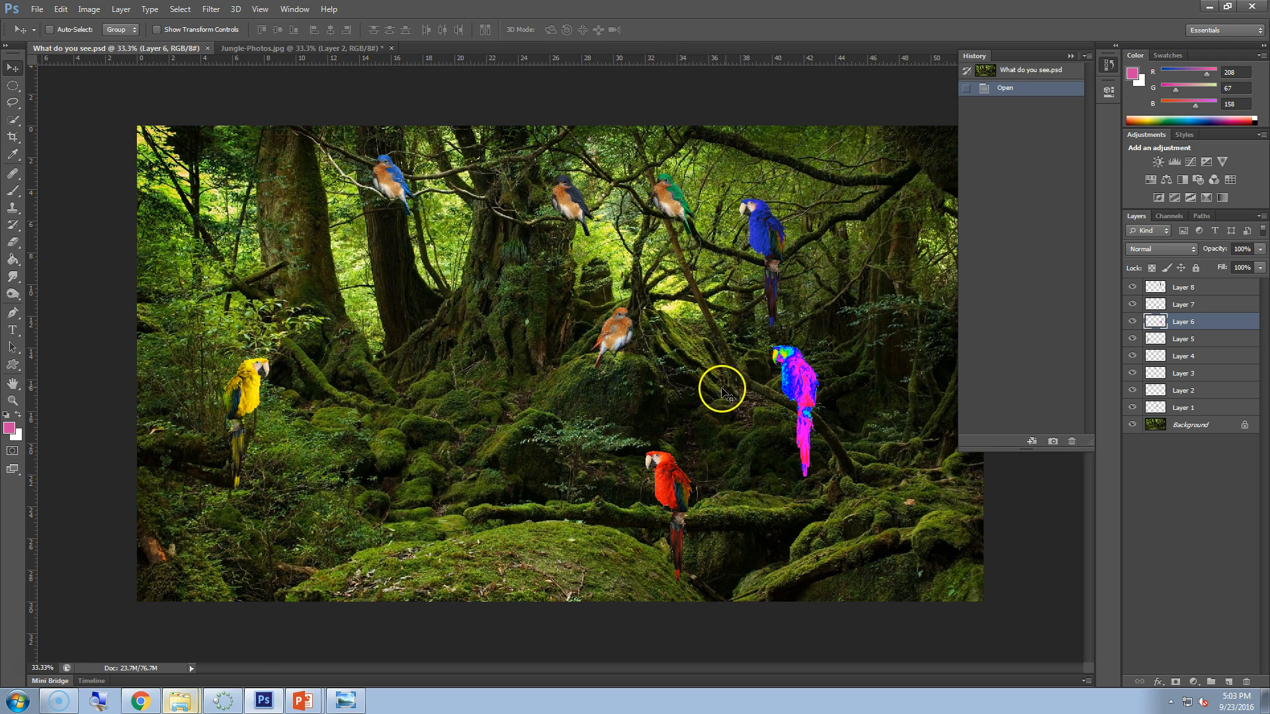
click(188, 706)
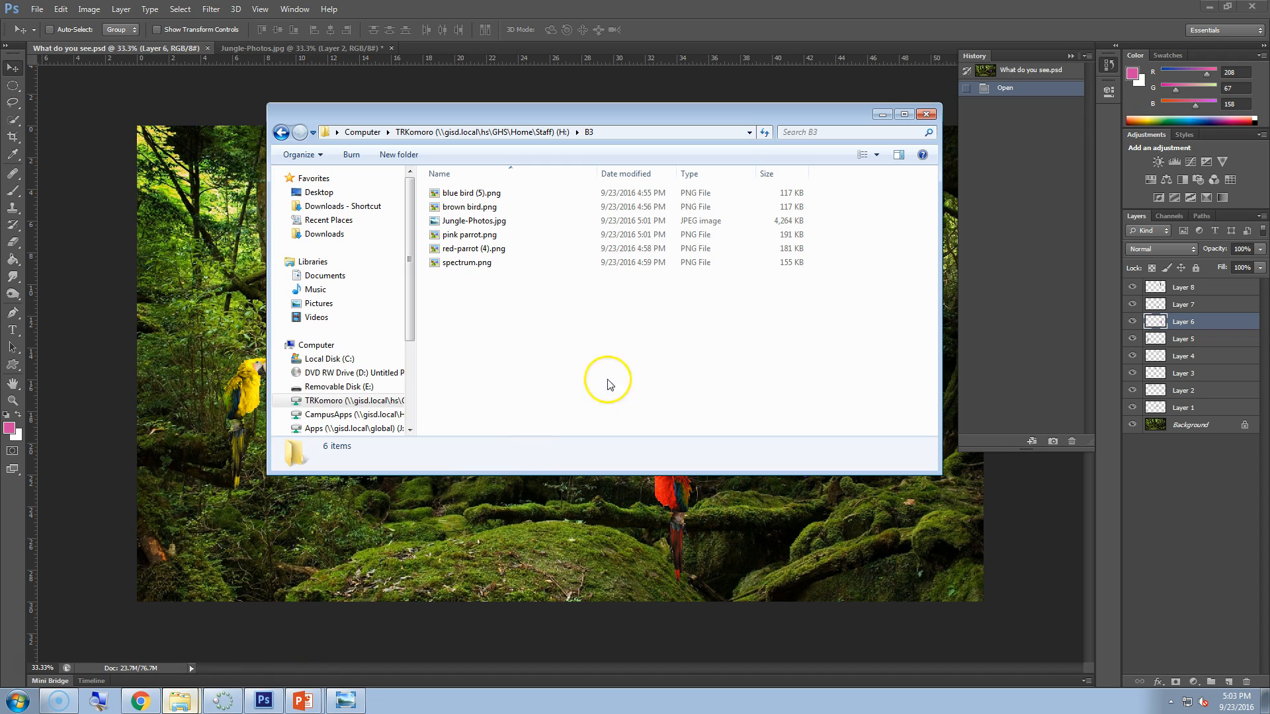
double_click(464, 265)
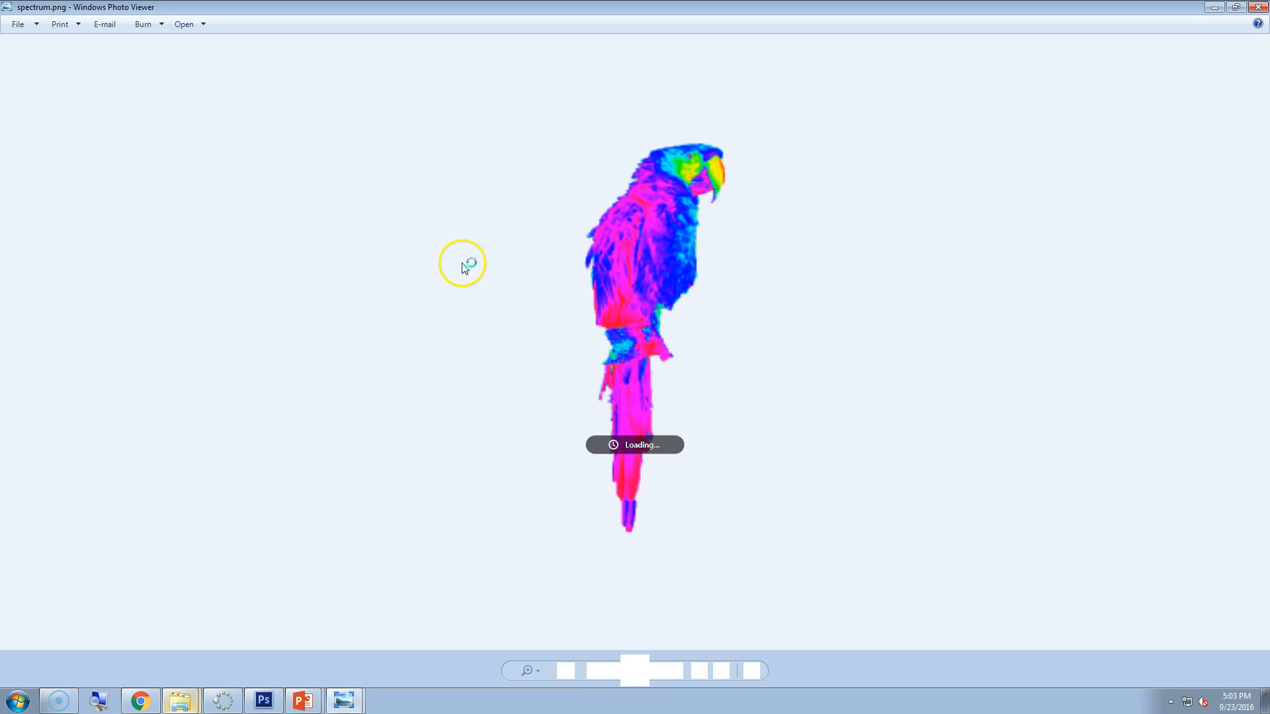
click(191, 29)
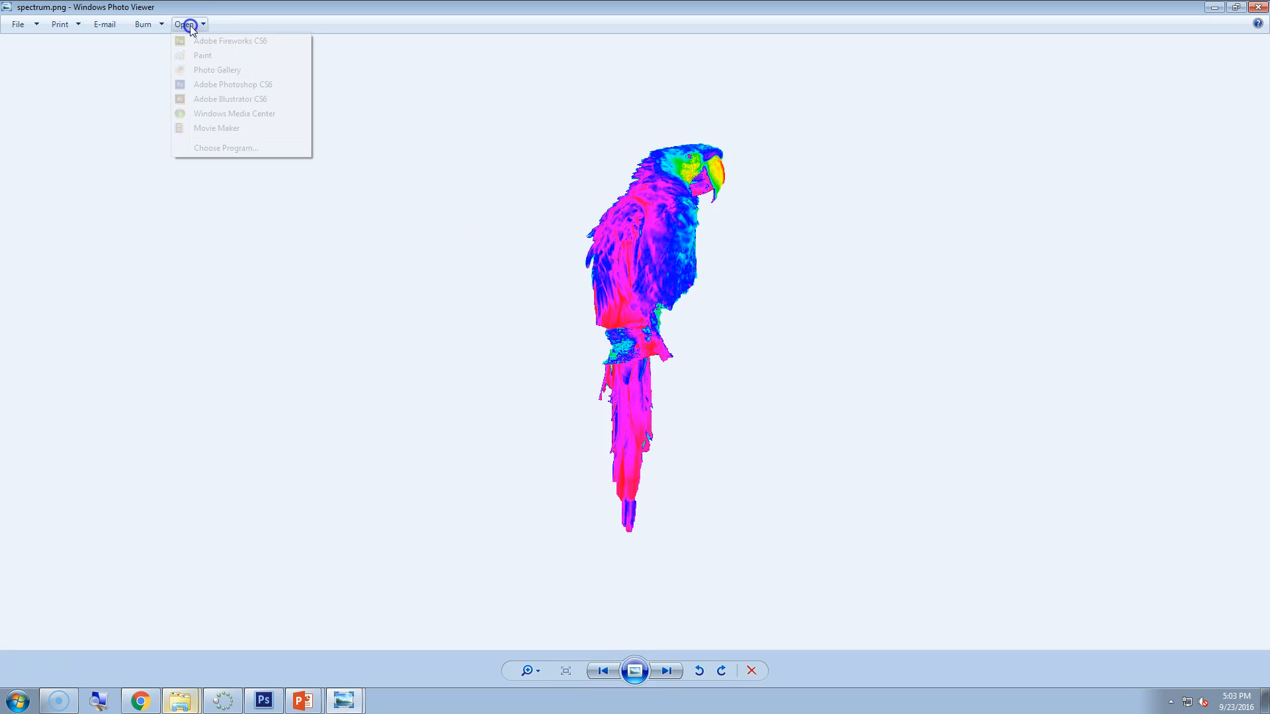
click(213, 84)
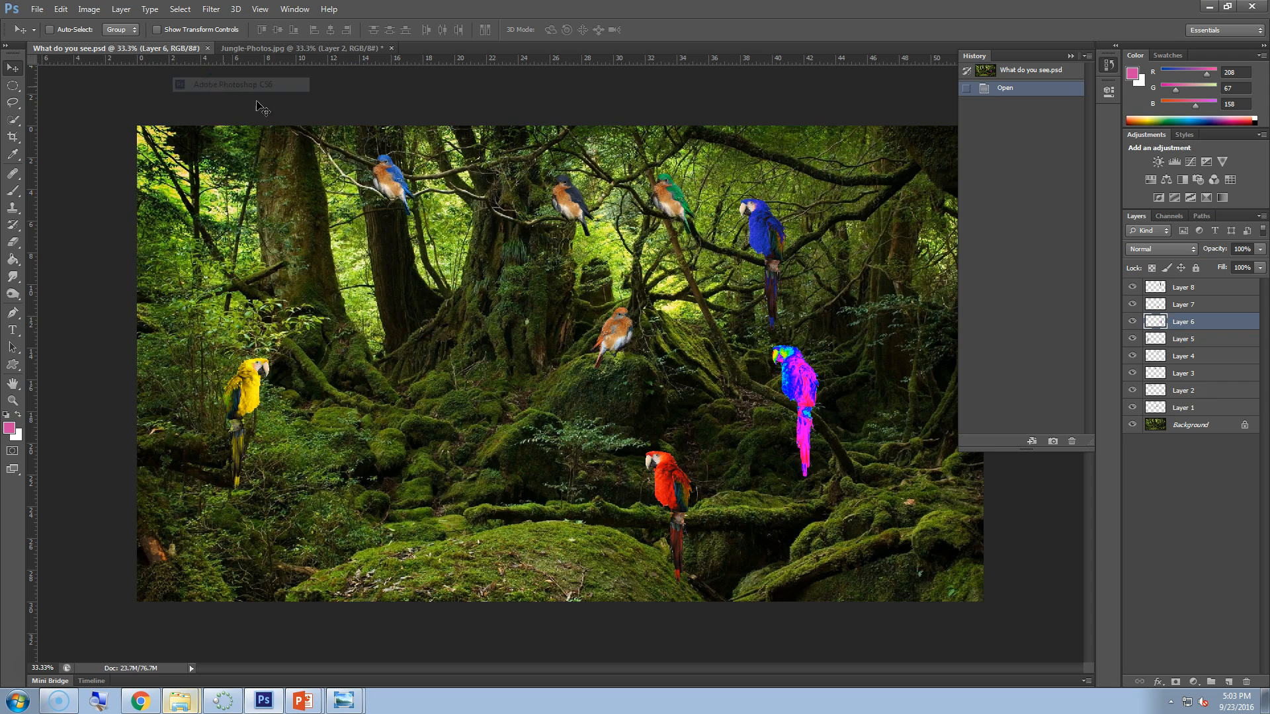
- Look at the programs offered for opening spectrum.png in the B3 folder, and put the folder window away
mouse_move(183, 706)
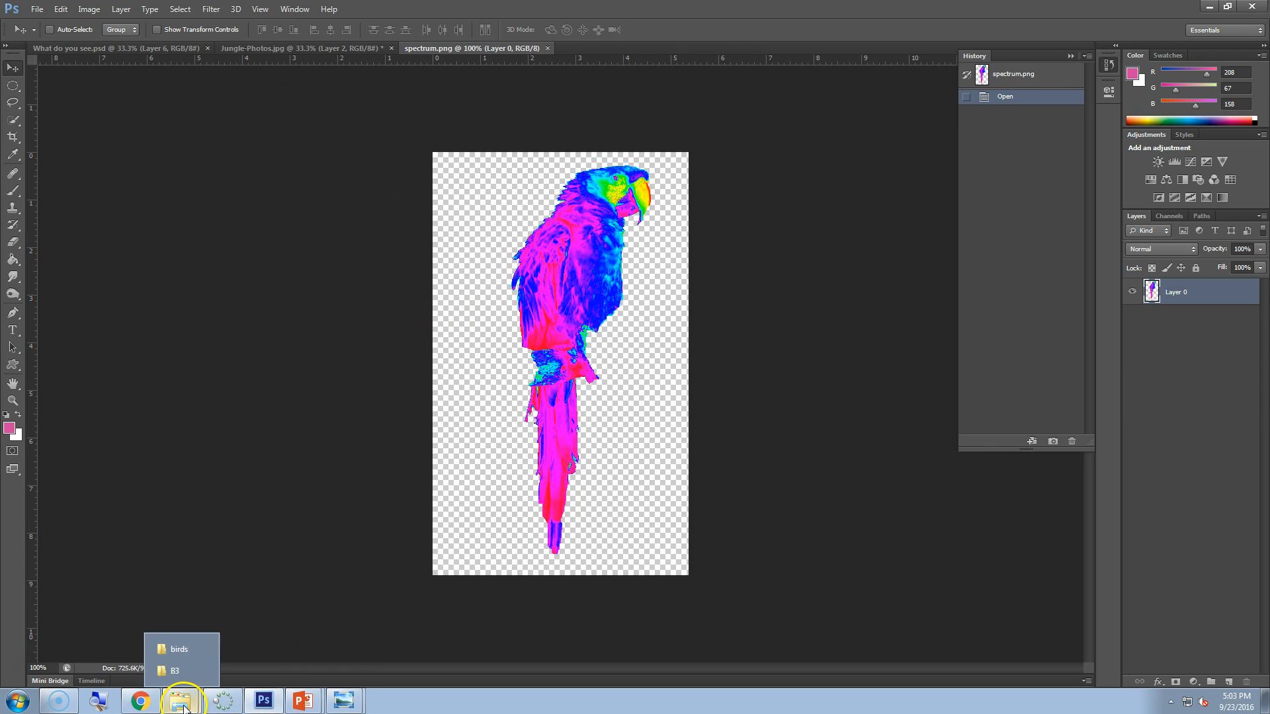
click(173, 671)
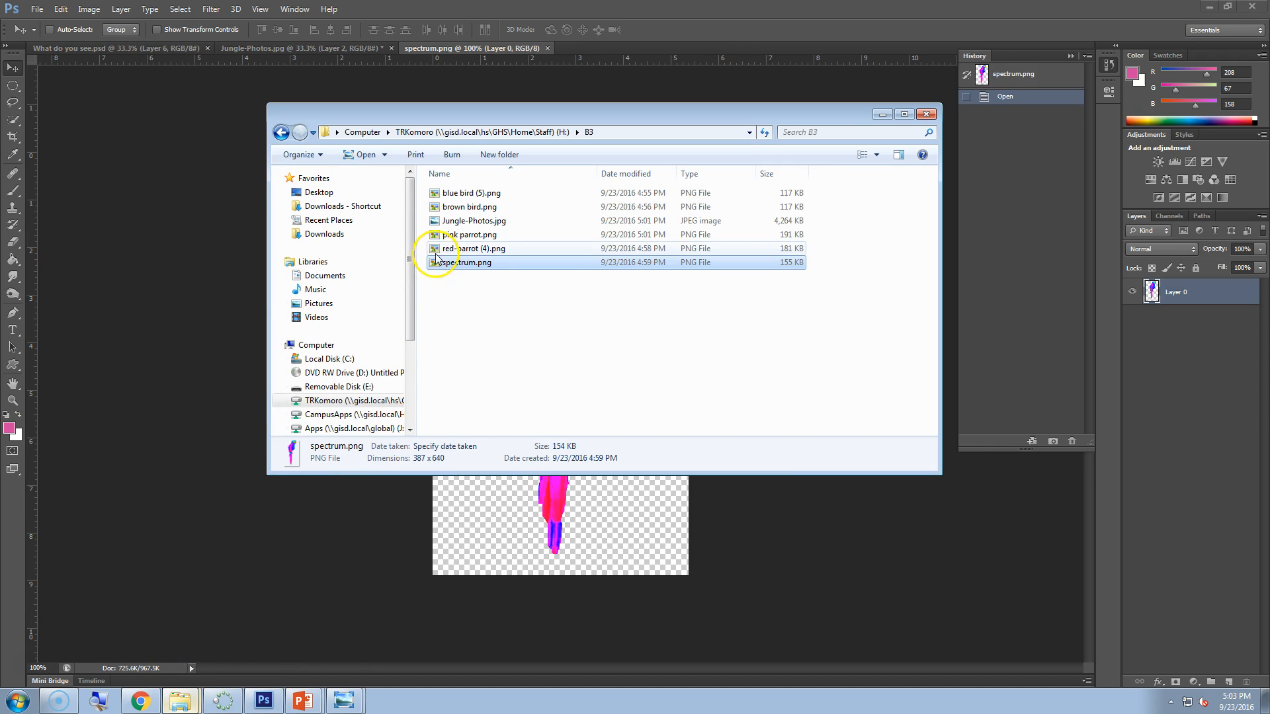
right_click(454, 266)
mouse_move(596, 419)
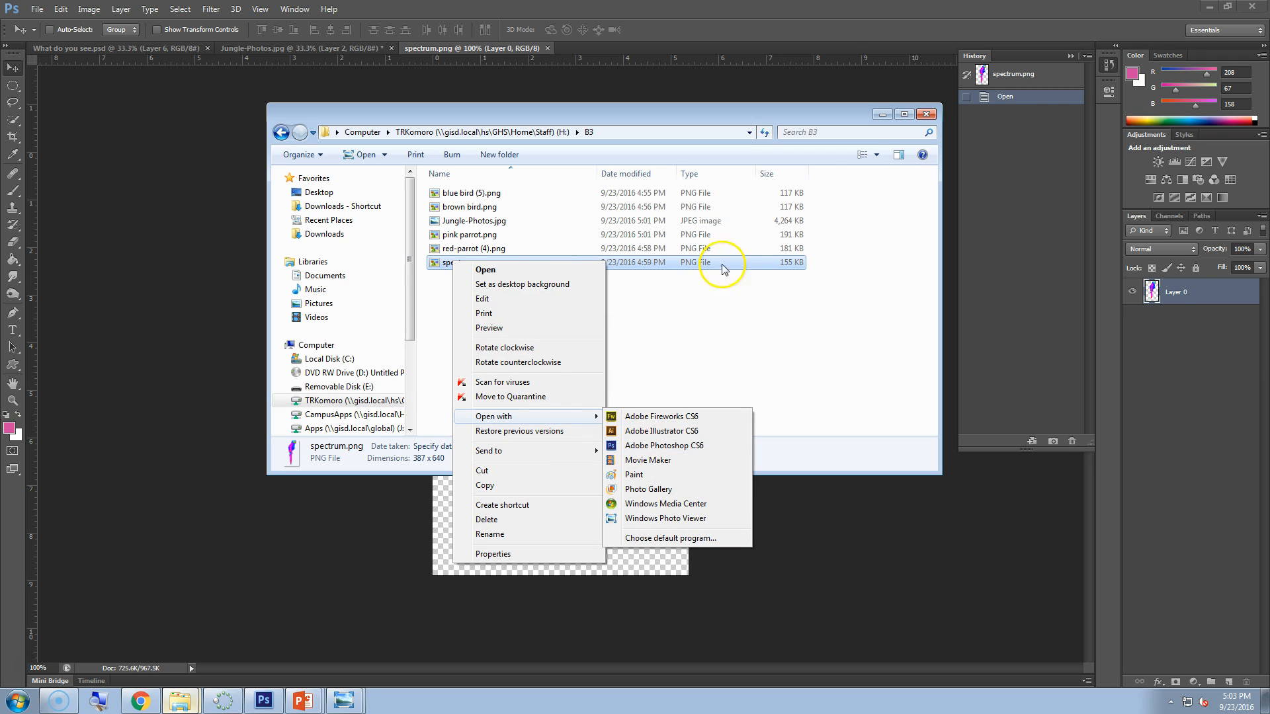
click(901, 116)
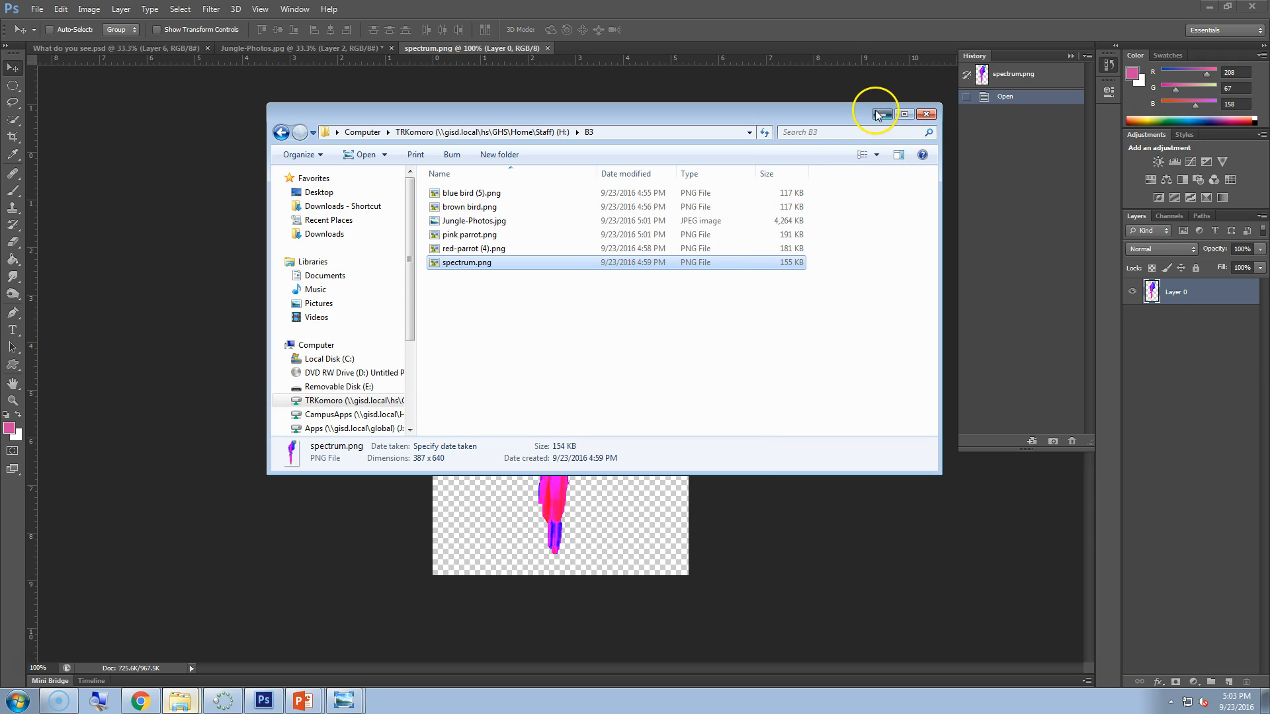
click(883, 115)
- Copy the spectrum parrot from spectrum.png into Jungle-Photos.jpg as a new layer and close spectrum.png
drag(567, 292, 283, 401)
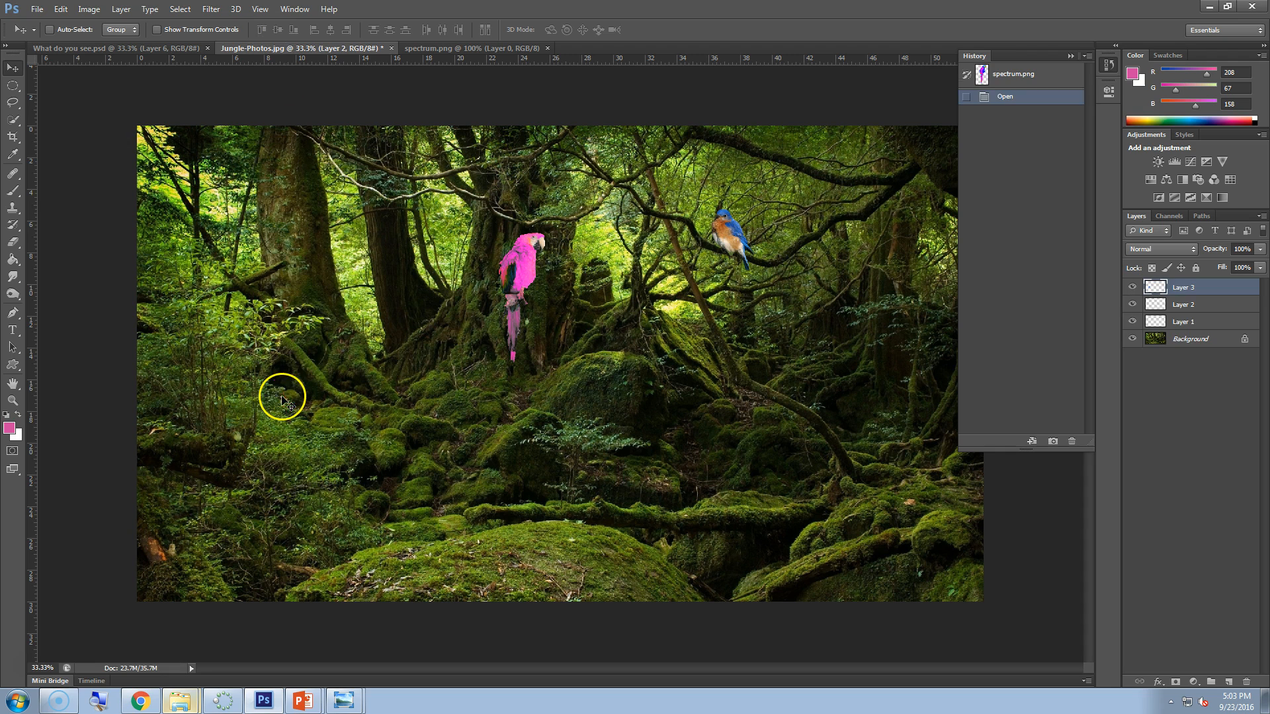
click(547, 48)
- Set up a save of What do you see.psd to the B3 folder on the H: drive in PNG format
click(170, 49)
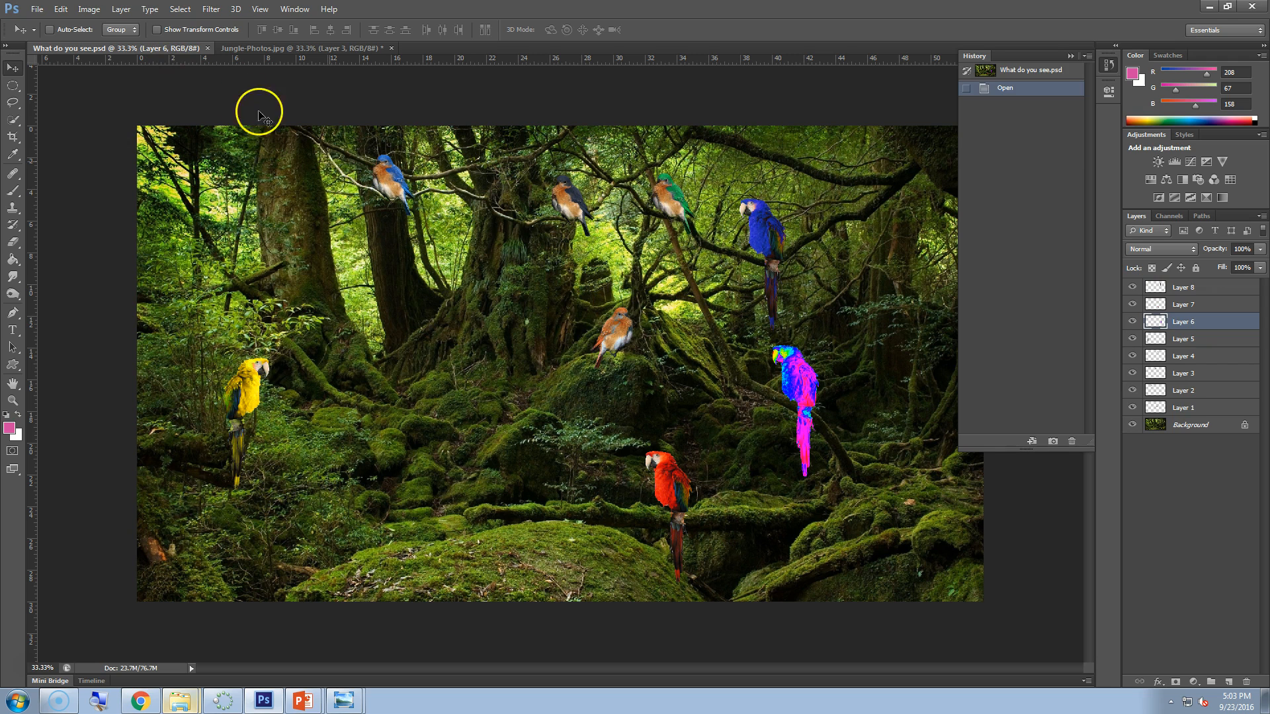
click(37, 9)
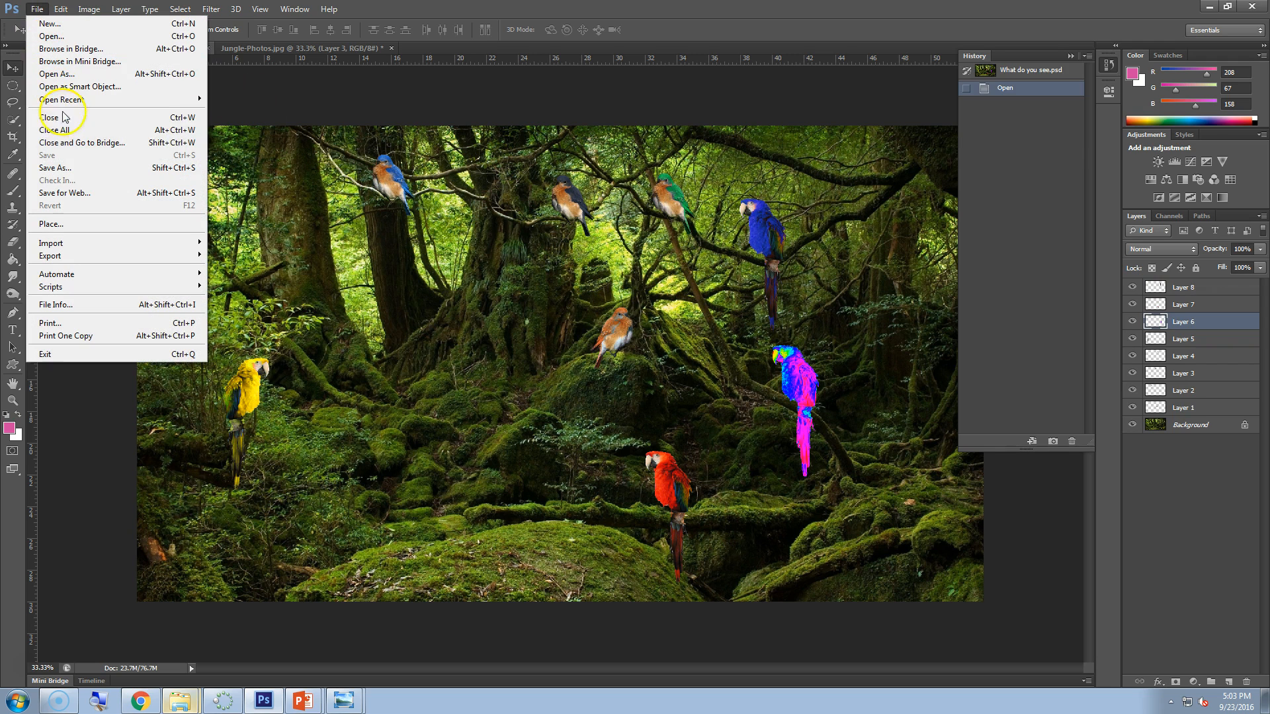
click(65, 171)
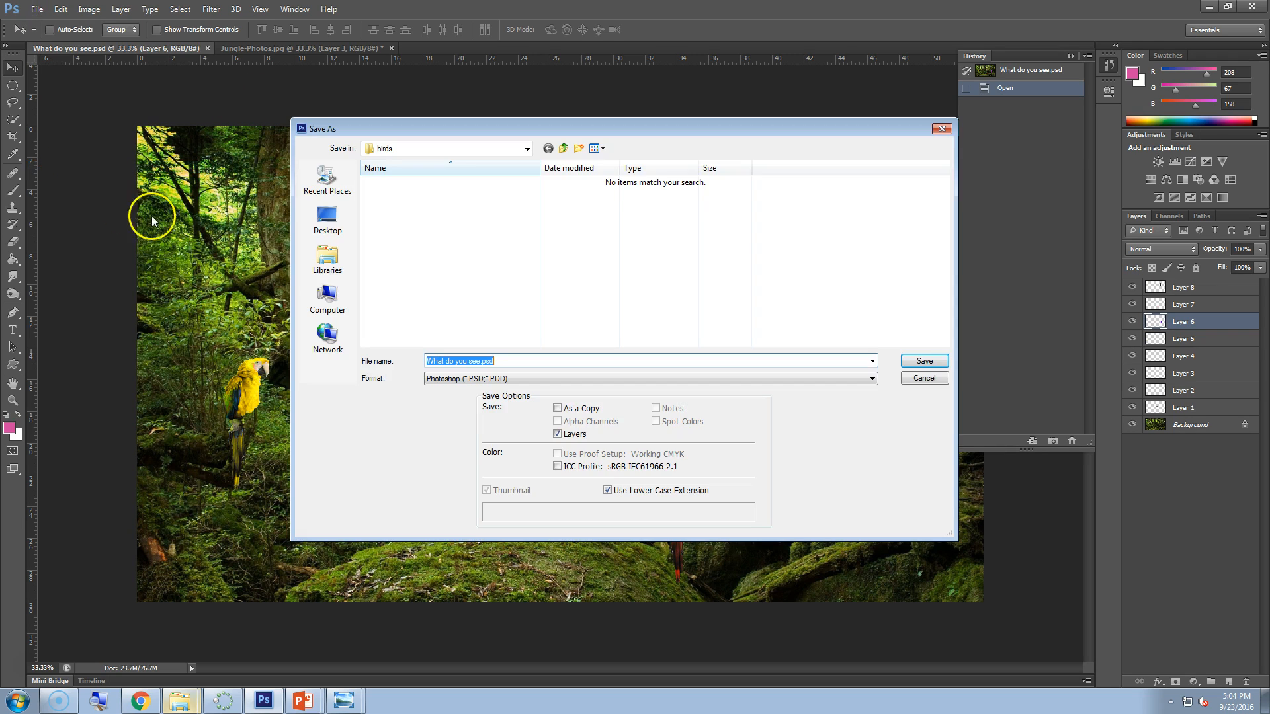
click(335, 289)
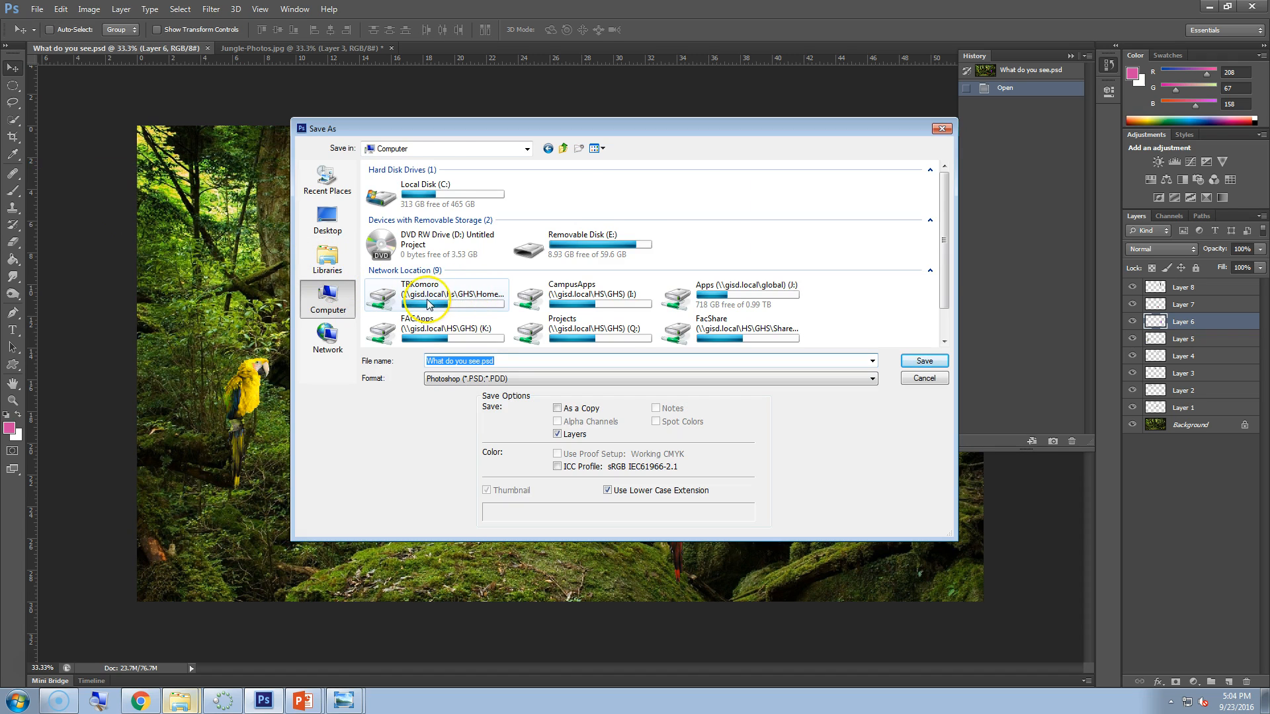
double_click(428, 304)
double_click(392, 260)
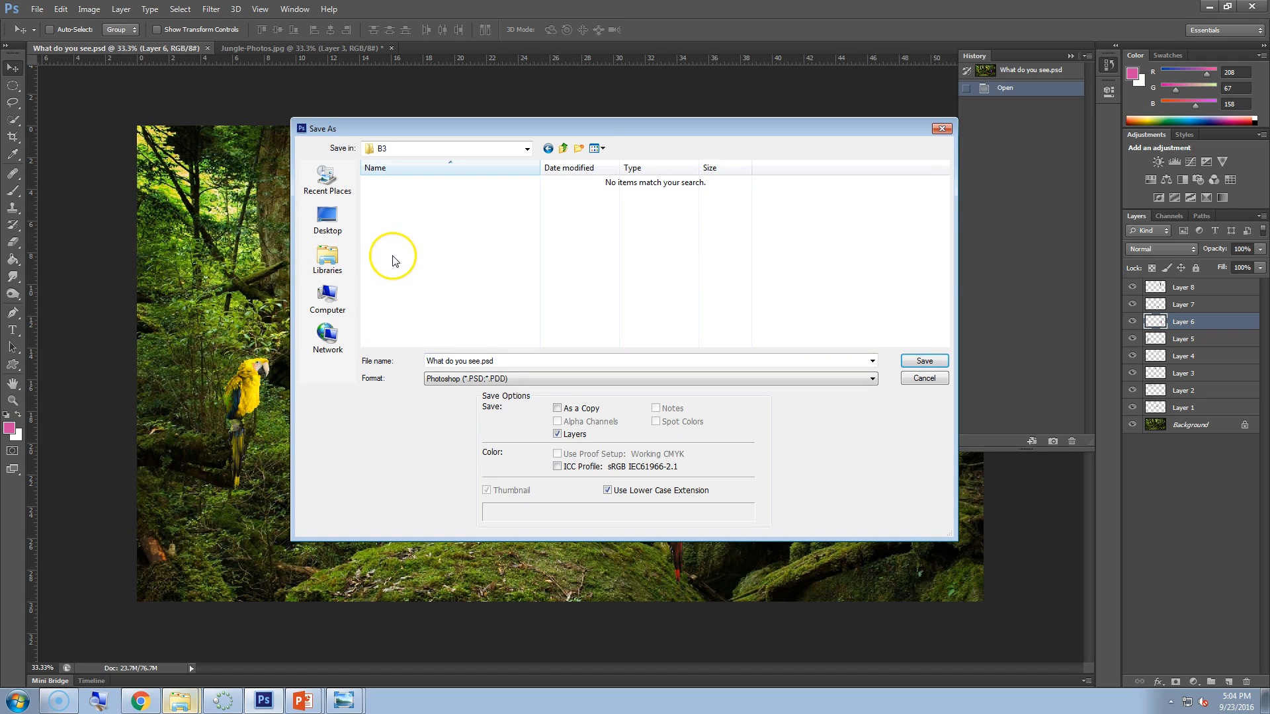
click(481, 379)
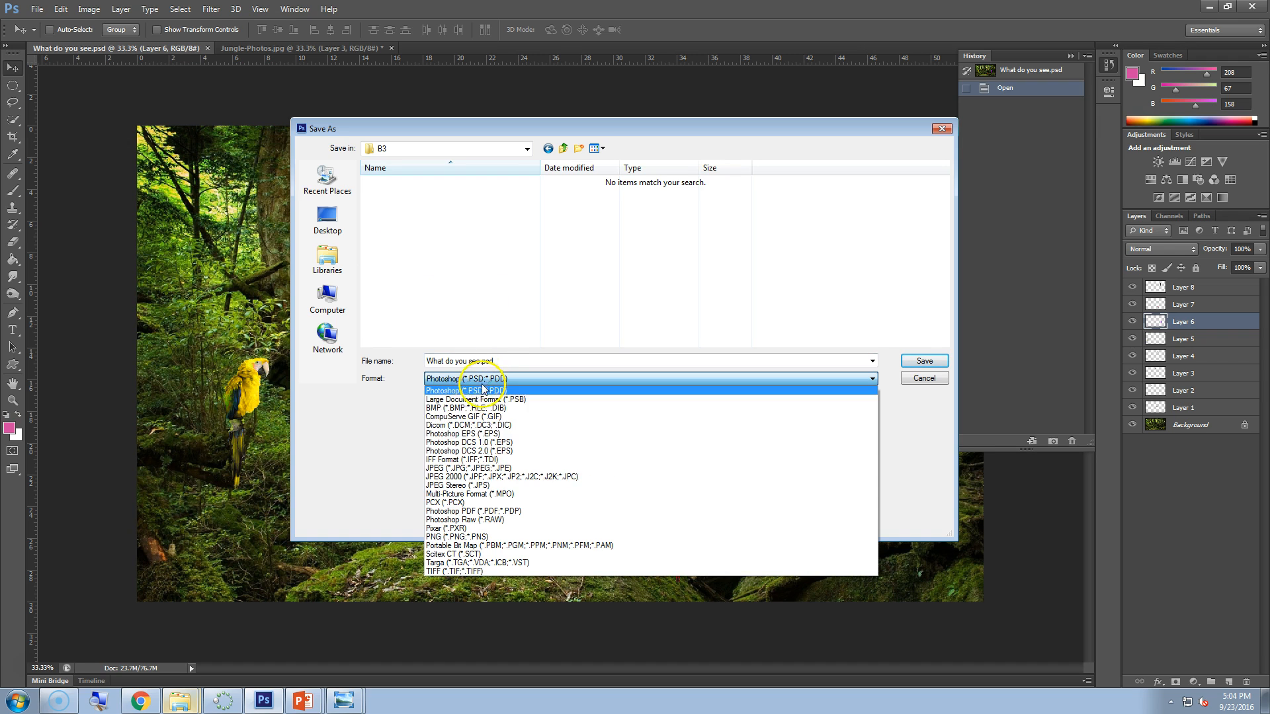
click(461, 538)
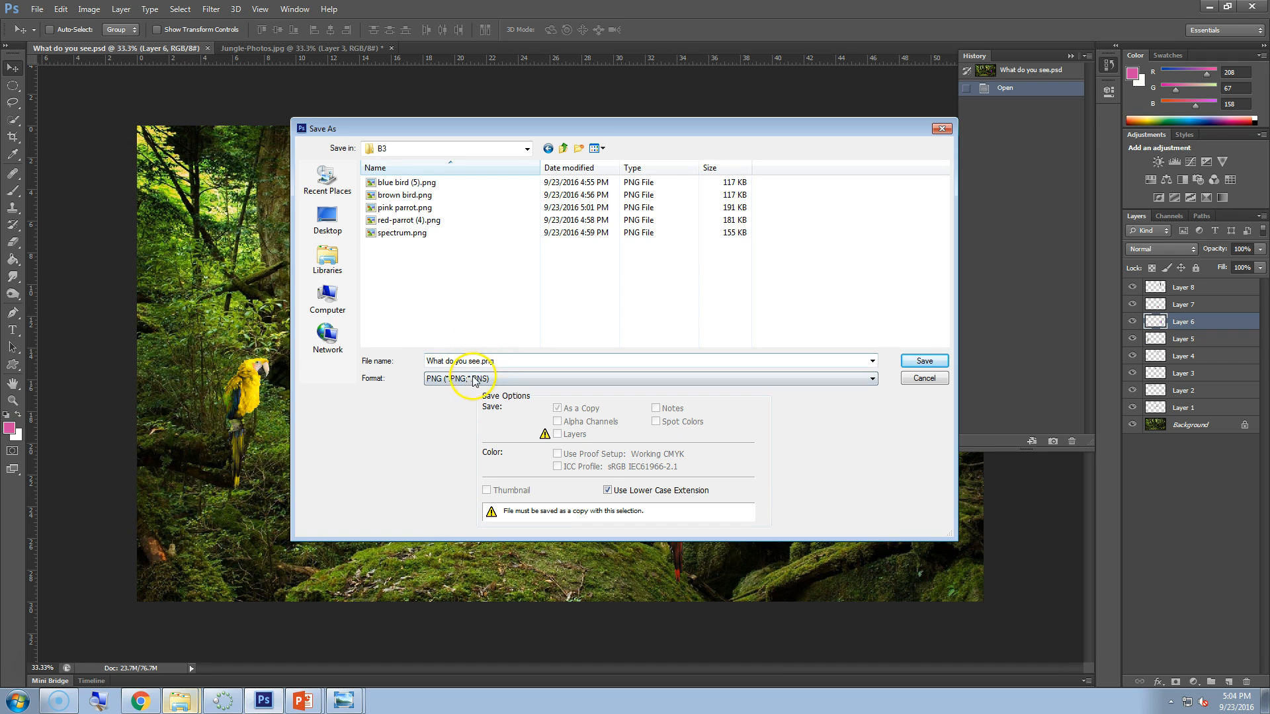
- Name the PNG Jungle-Photos and save it with Smallest / Slow compression and no interlacing
click(457, 359)
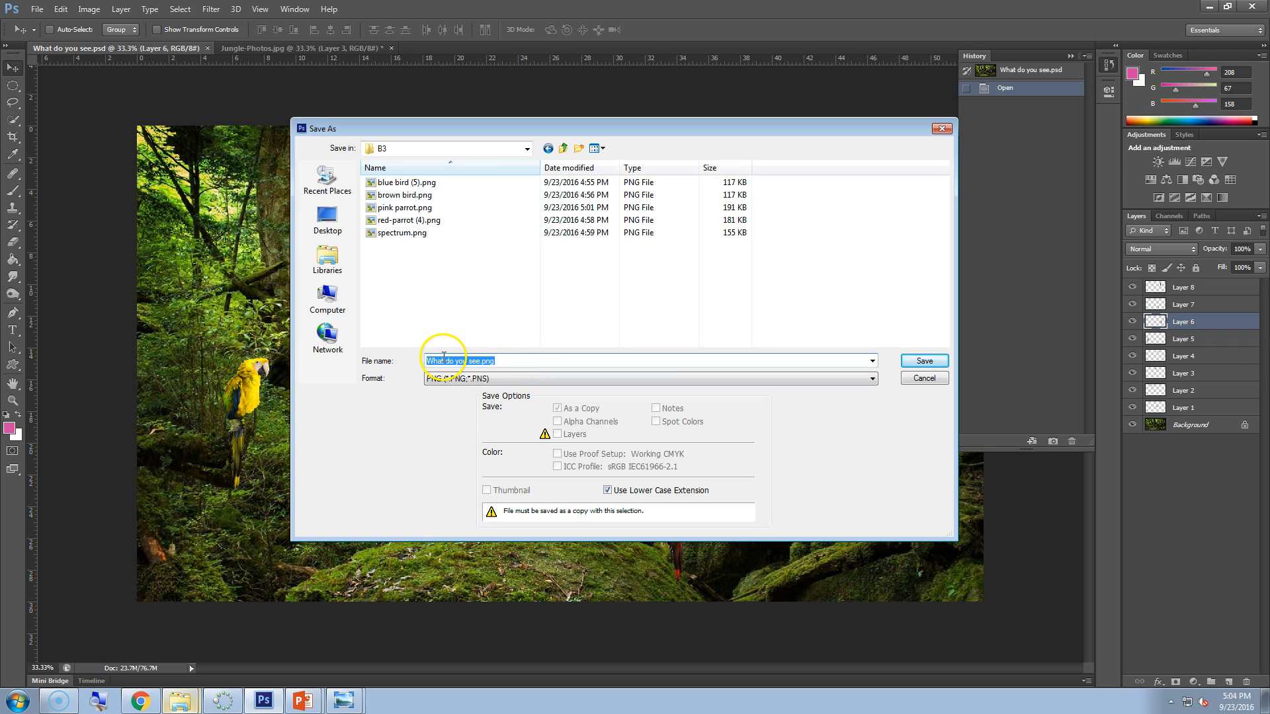
key(BackSpace)
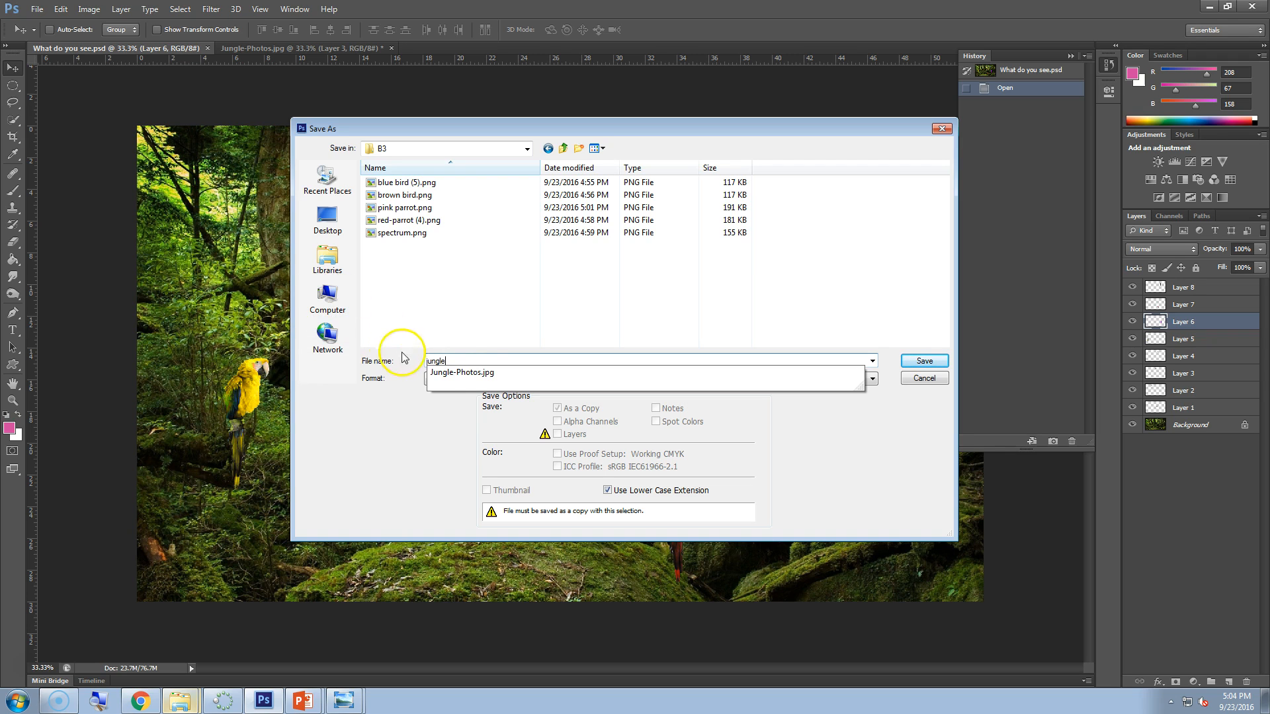
click(463, 372)
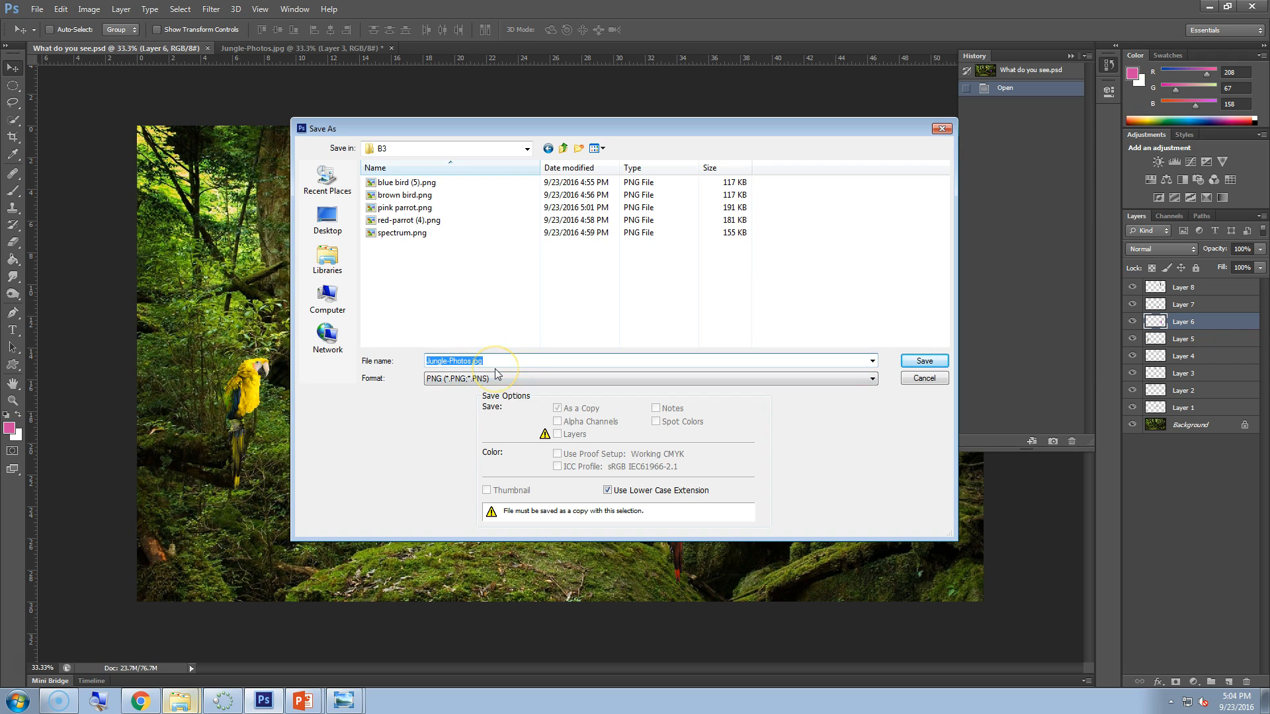
key(BackSpace)
key(BackSpace)
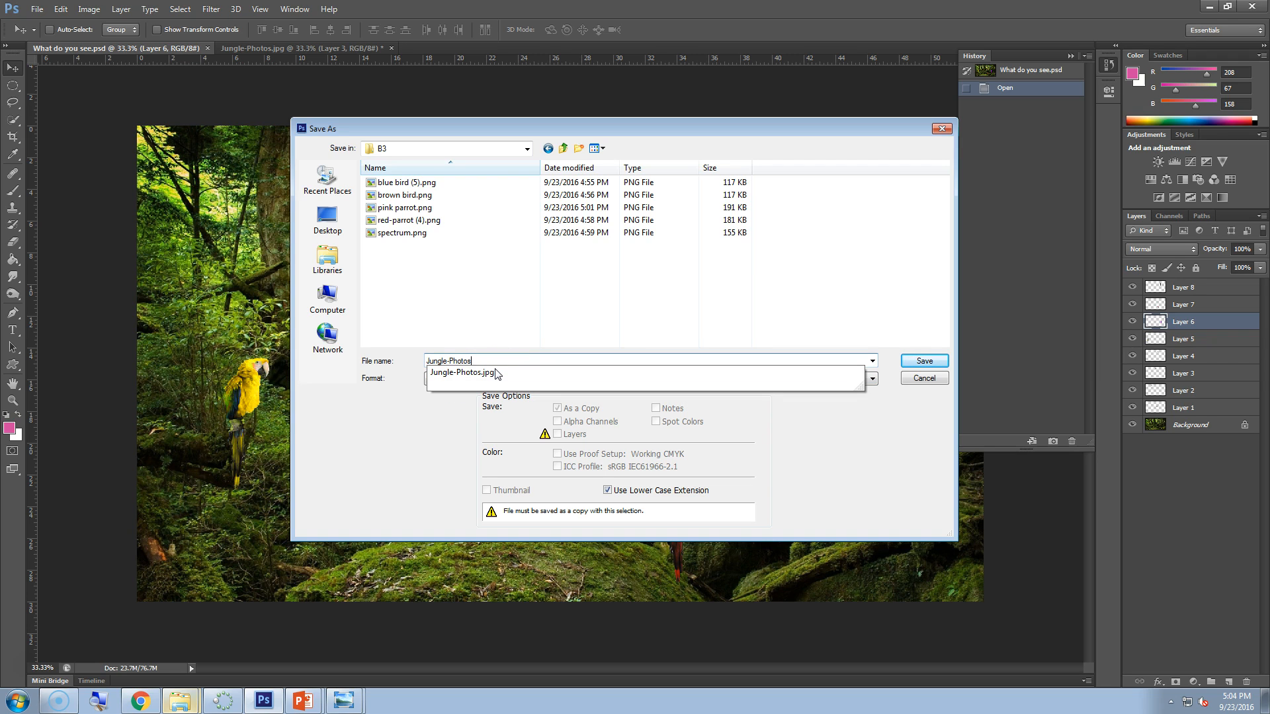
click(611, 329)
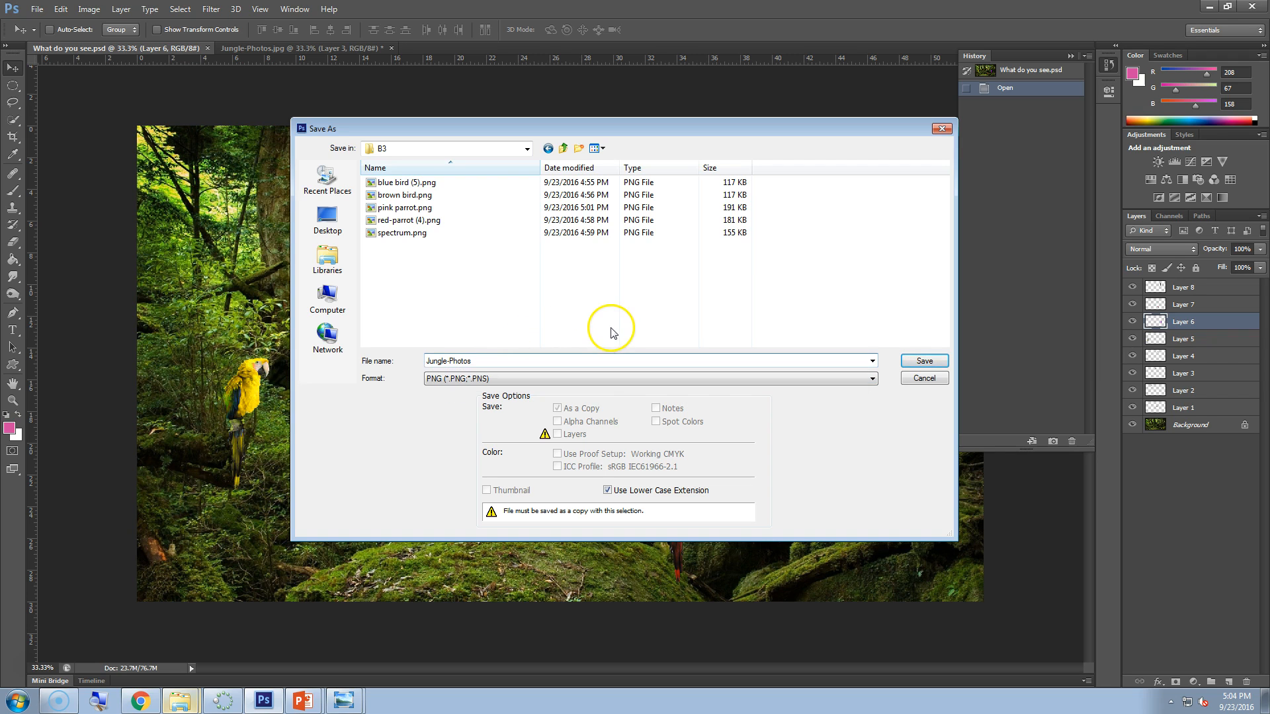
click(925, 361)
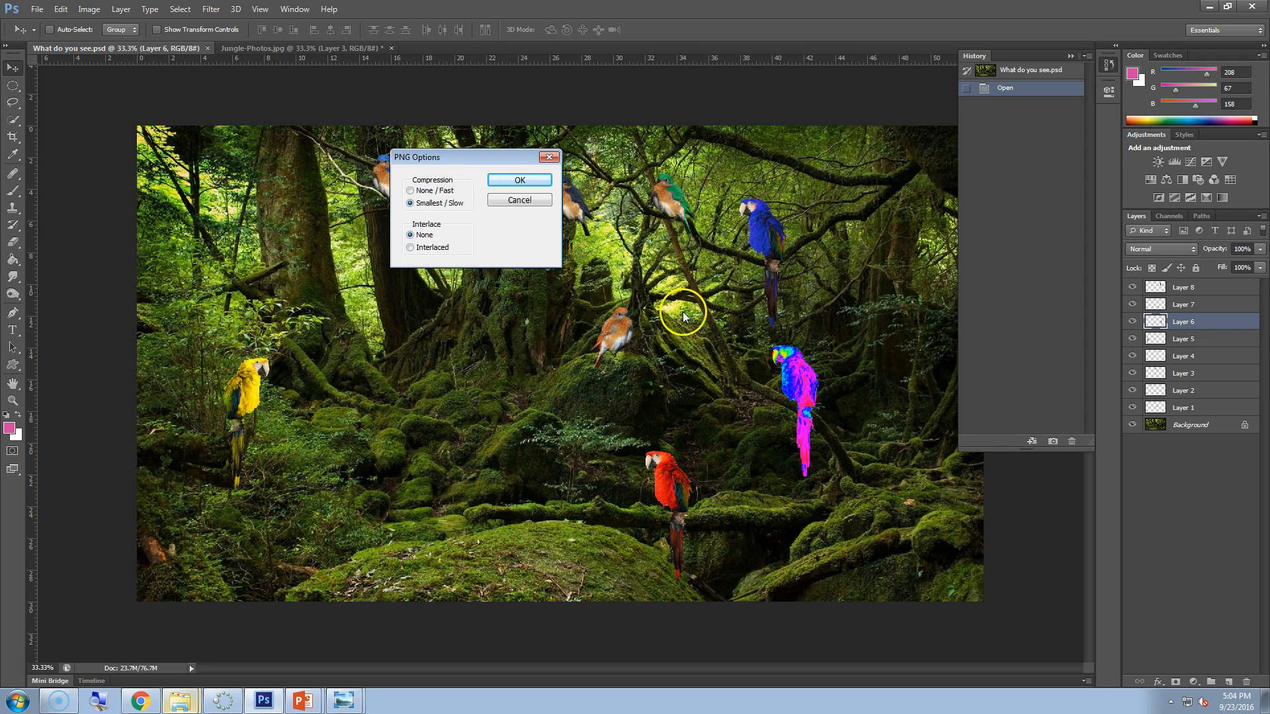
click(520, 181)
- Switch to What do you see (7).pptx in PowerPoint and display slide 3, the brown bird page
click(290, 709)
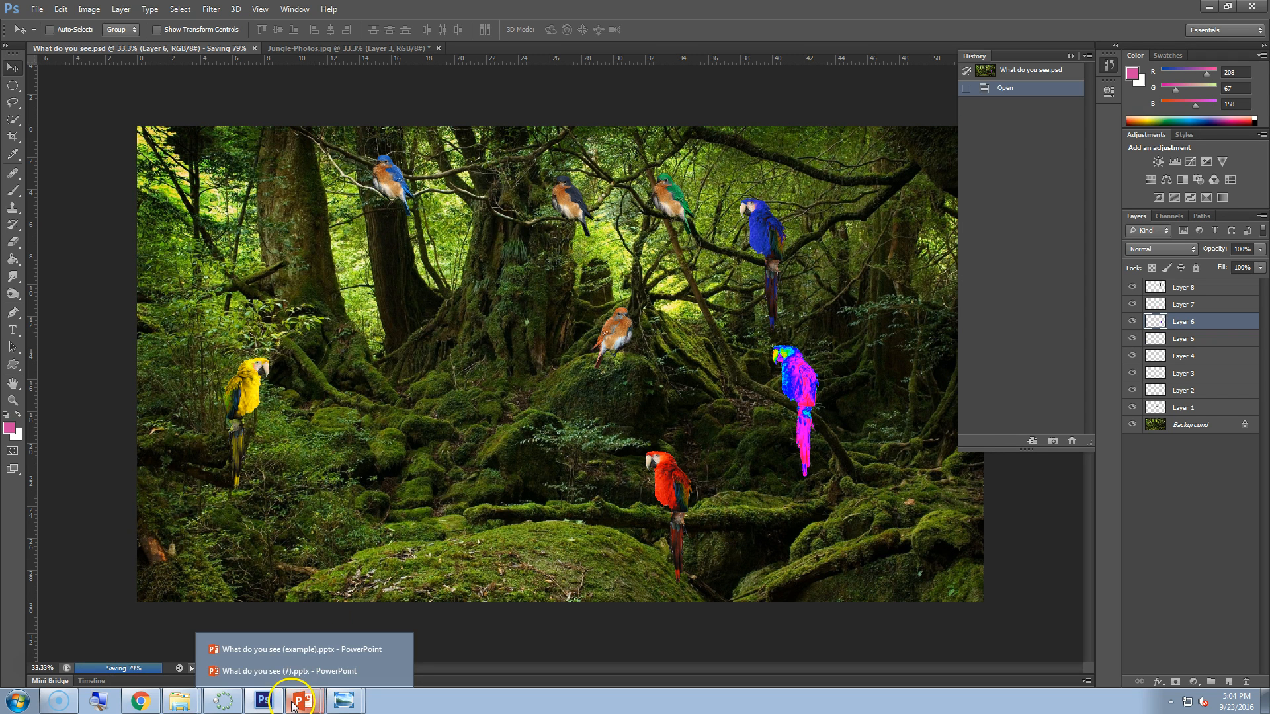
click(296, 671)
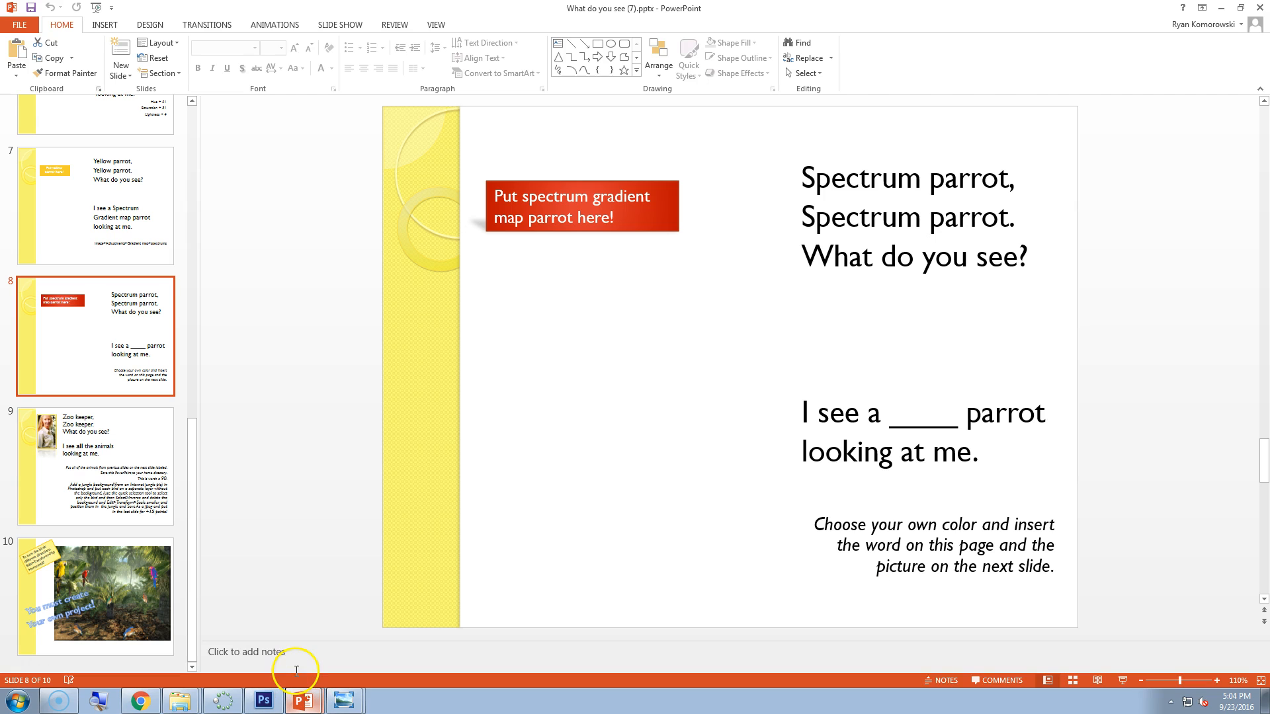
scroll(124, 440, up, 6)
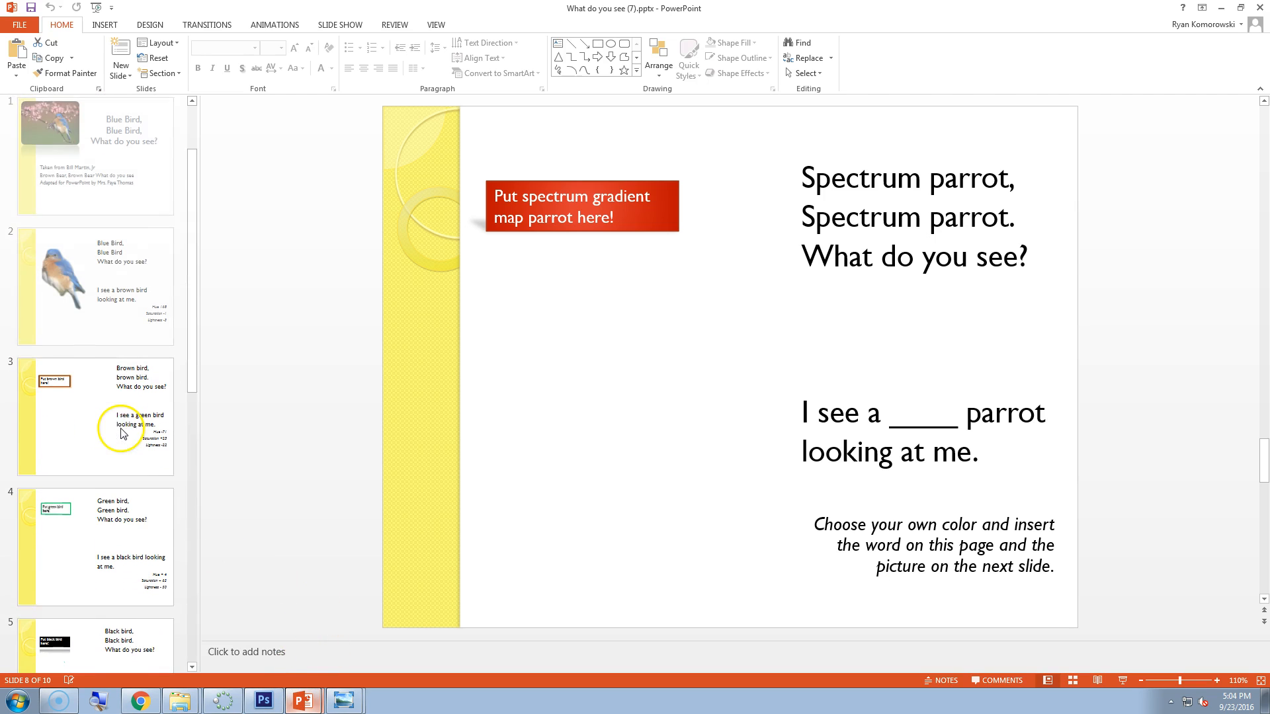
click(83, 418)
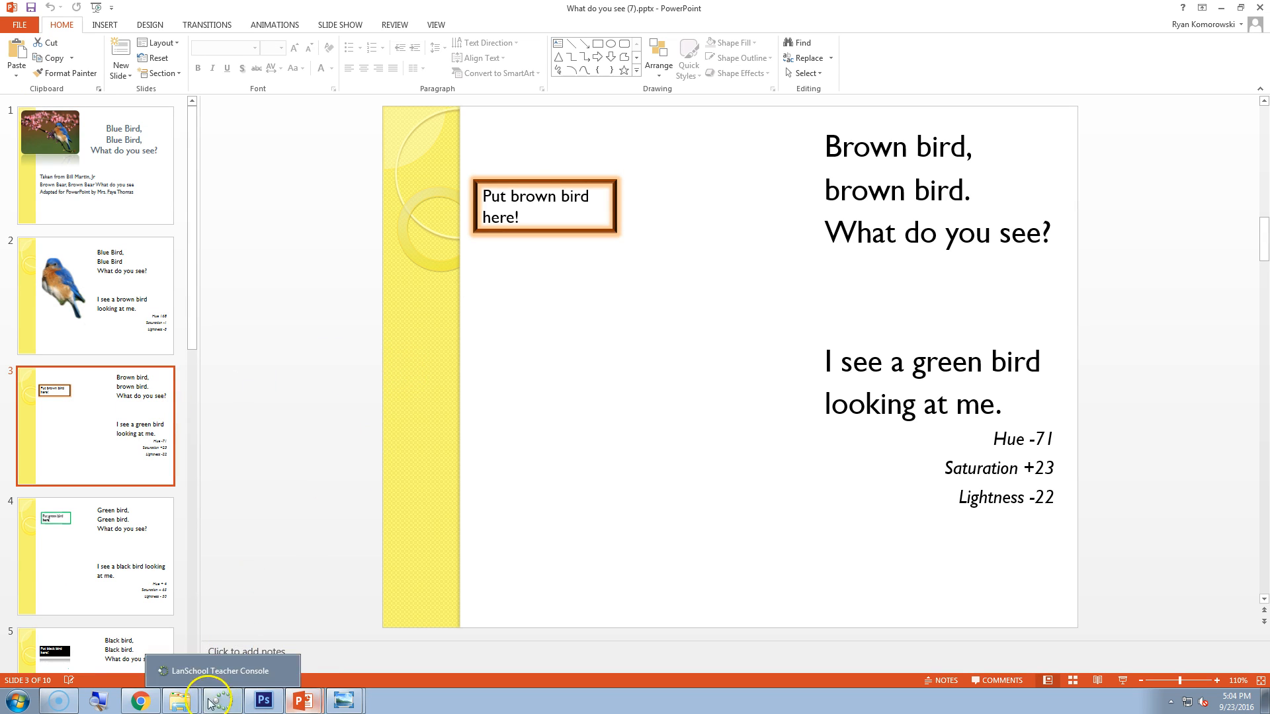
- Insert brown bird.png from the B3 folder on slide 3 and position it beneath the "Put brown bird here!" label
mouse_move(179, 700)
click(178, 675)
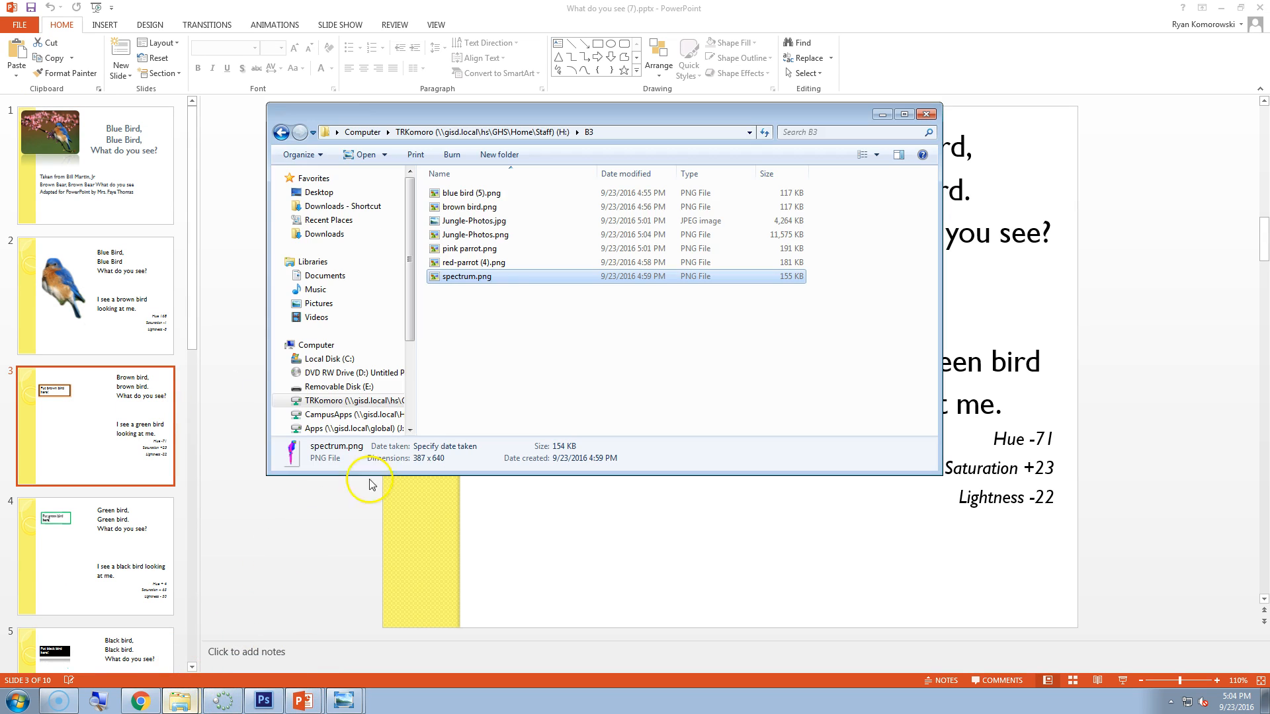
drag(596, 121, 335, 63)
drag(225, 148, 606, 529)
drag(821, 438, 605, 426)
- Display slide 4, the green bird page, and look through the picture files in the B3 folder
click(112, 547)
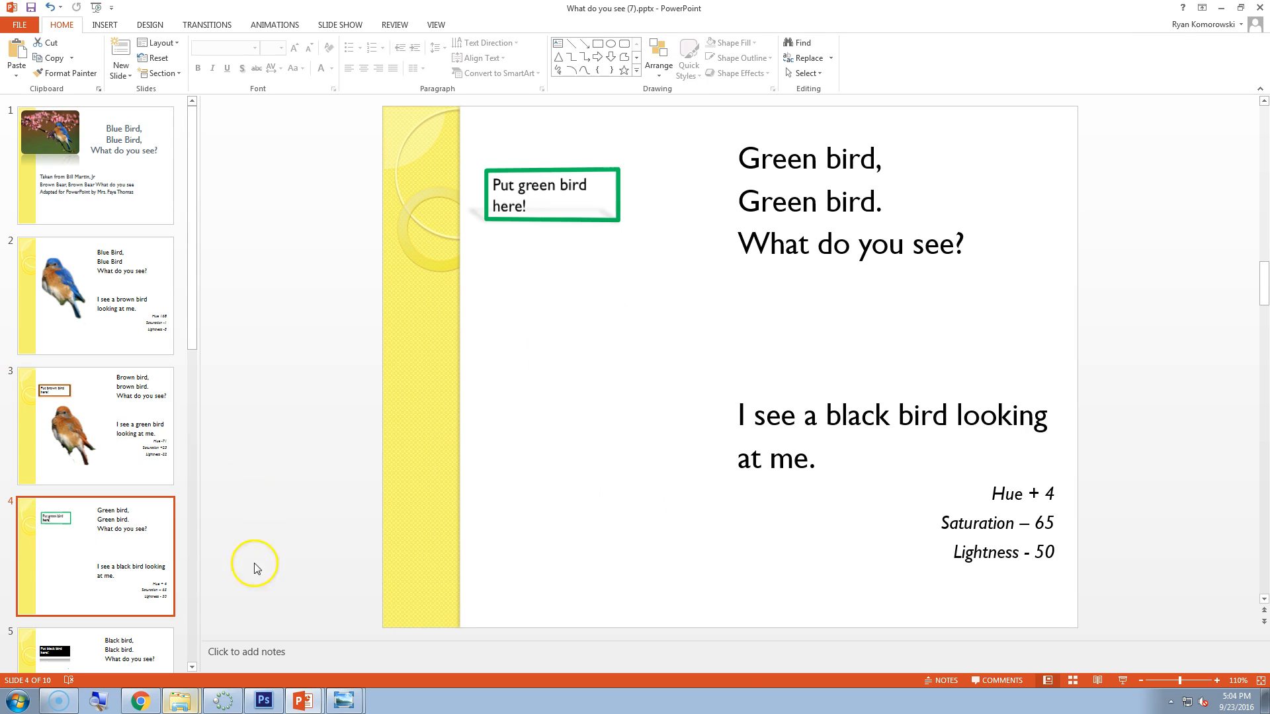
mouse_move(332, 701)
mouse_move(180, 701)
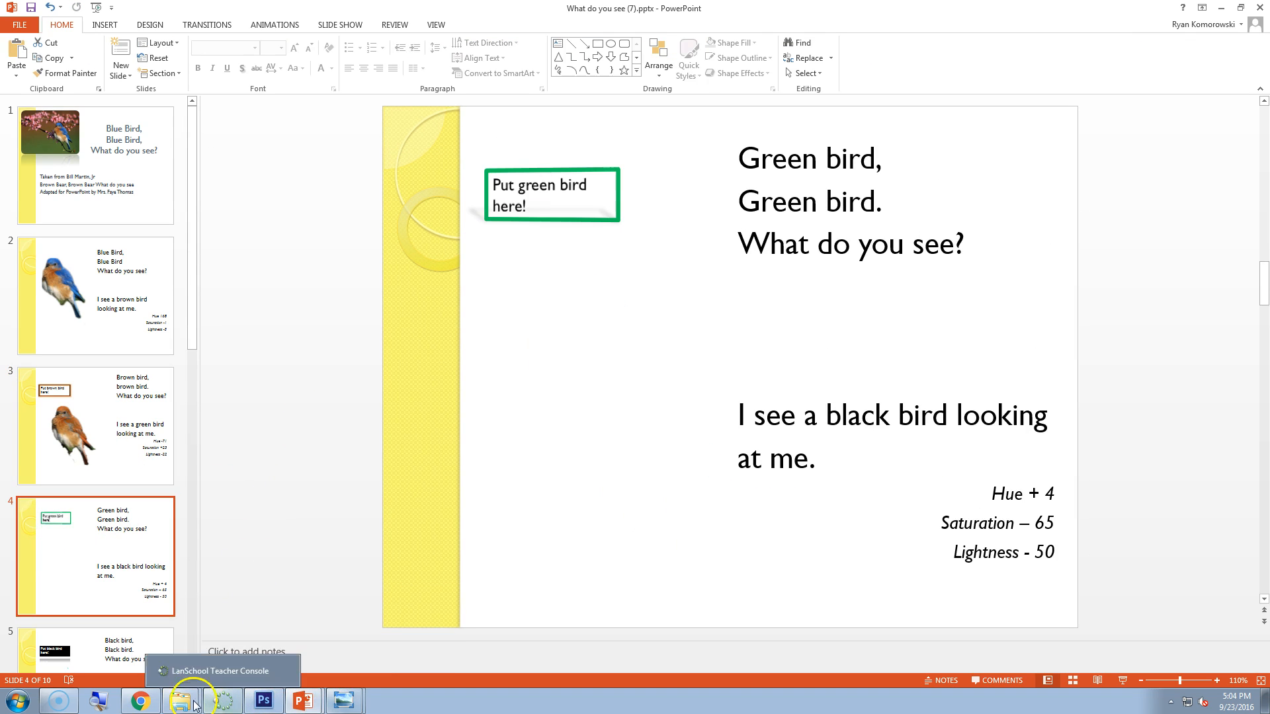
click(174, 670)
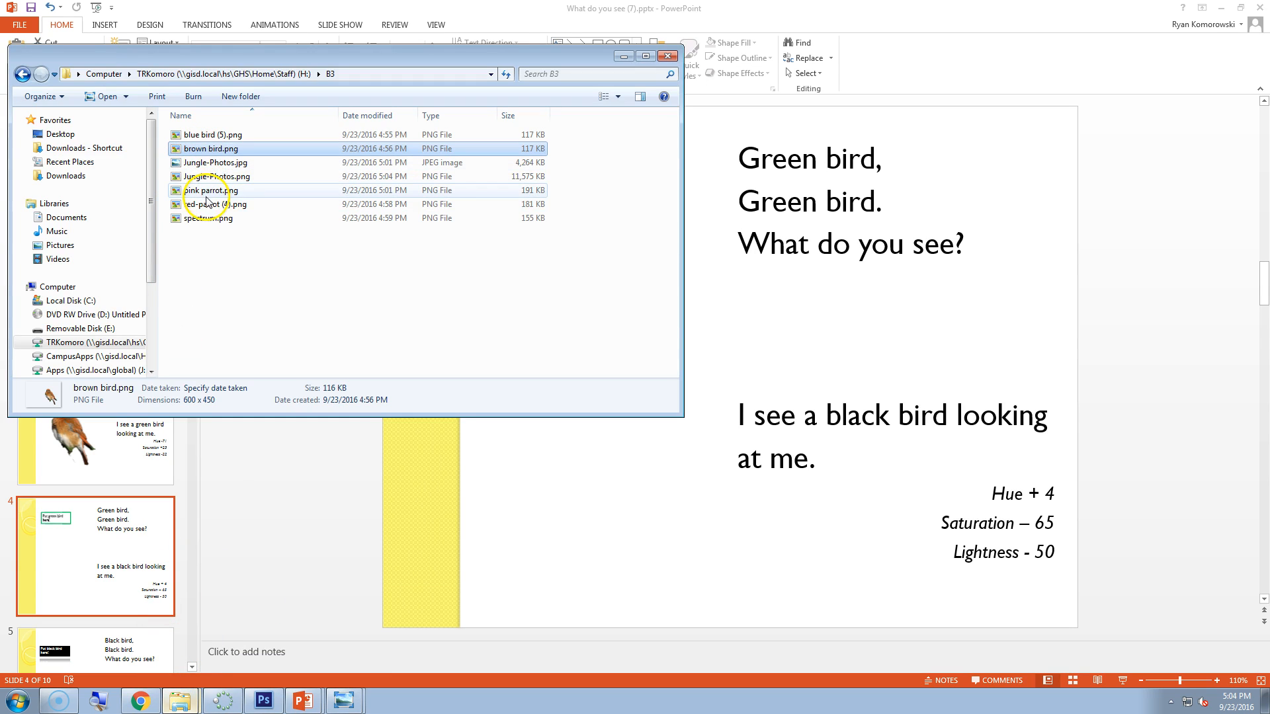
click(119, 473)
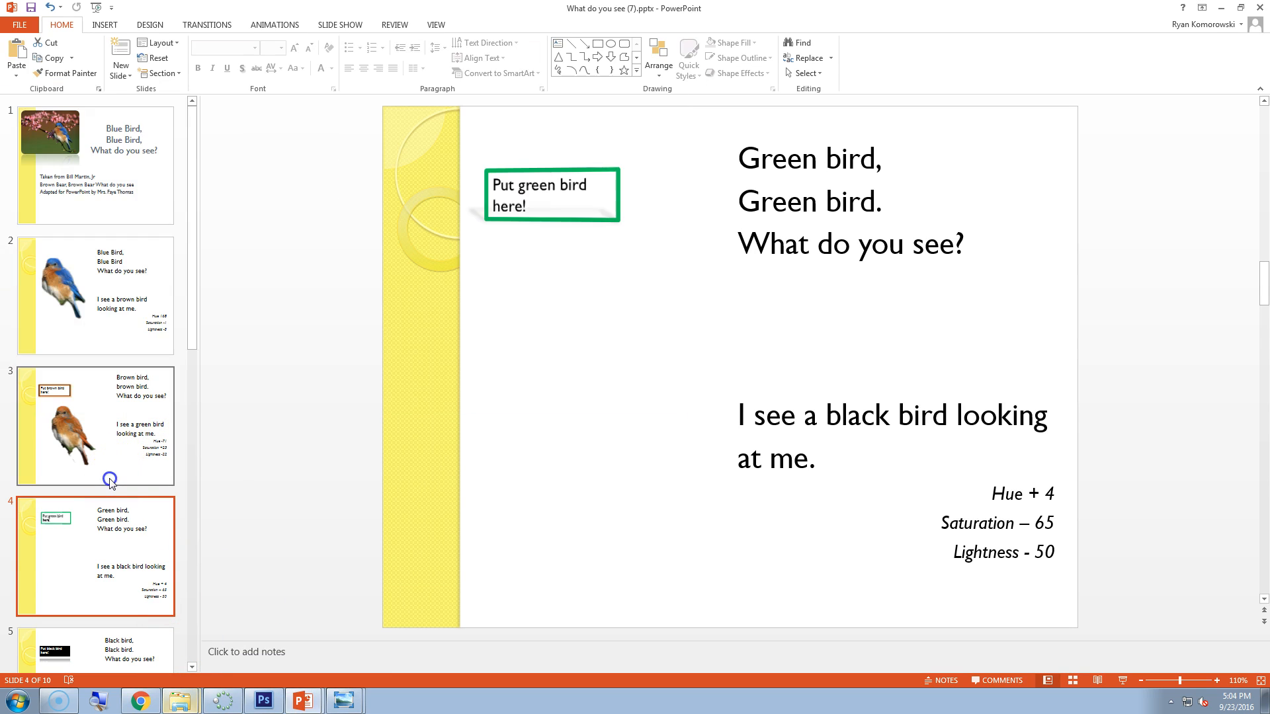
- Insert red-parrot (4).png from the B3 folder on slide 6 and position it beside the "Put red parrot here!" label
scroll(115, 450, down, 3)
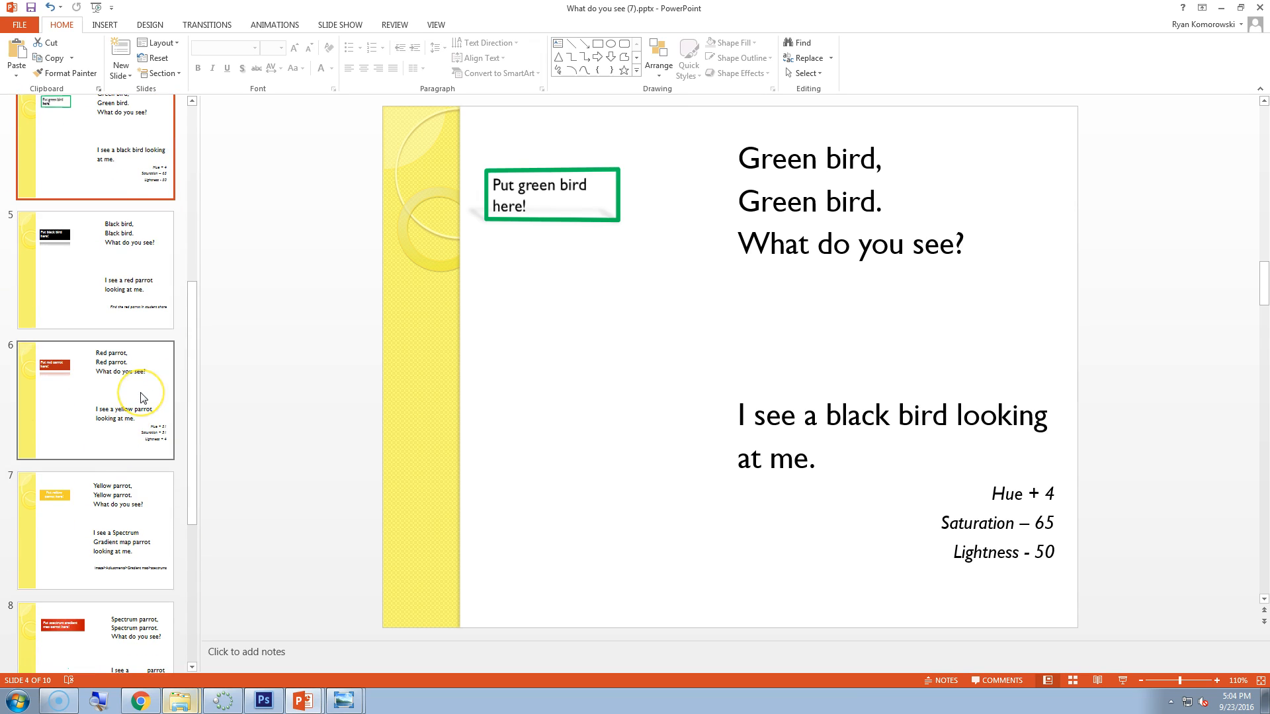
scroll(128, 420, up, 1)
scroll(62, 397, down, 3)
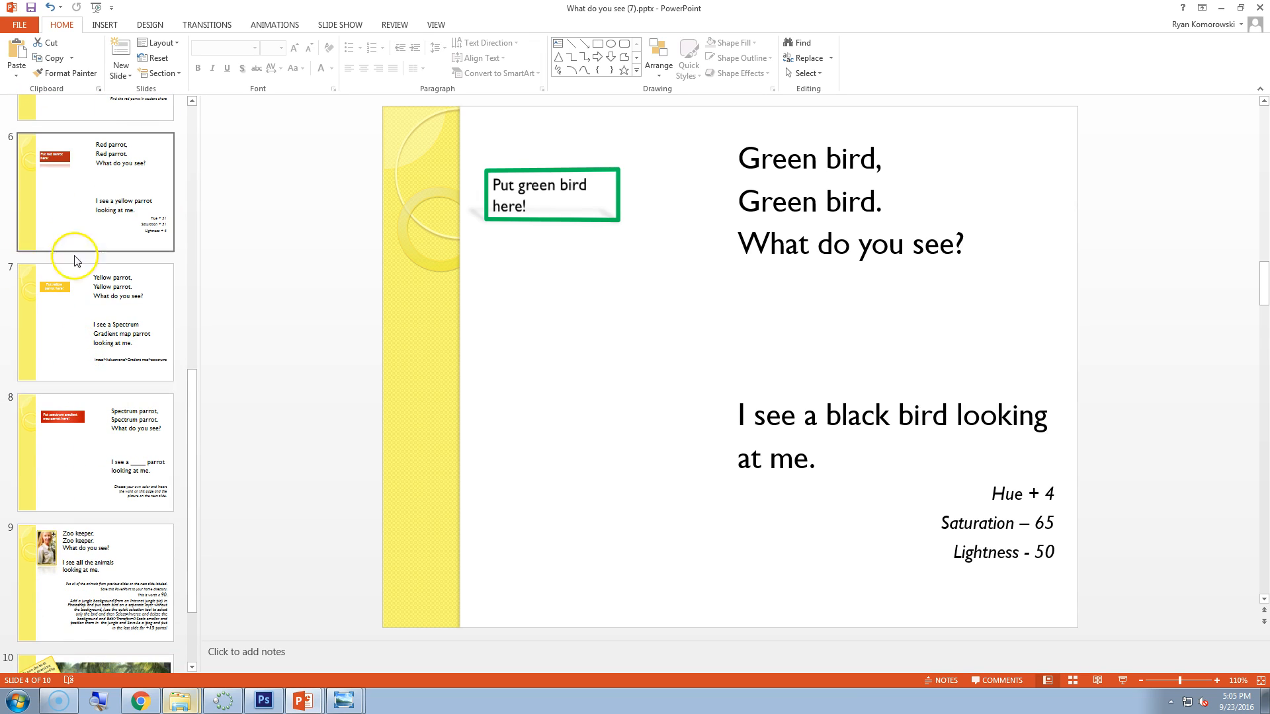
click(71, 210)
mouse_move(220, 700)
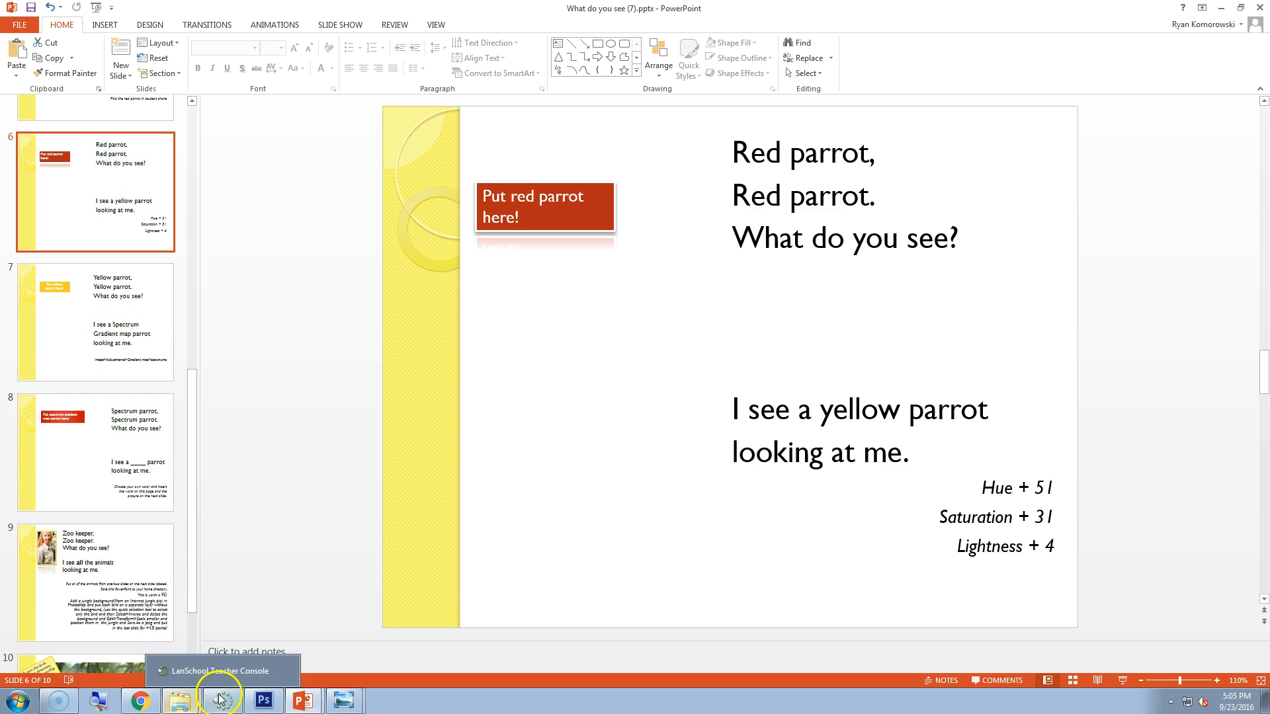
click(181, 704)
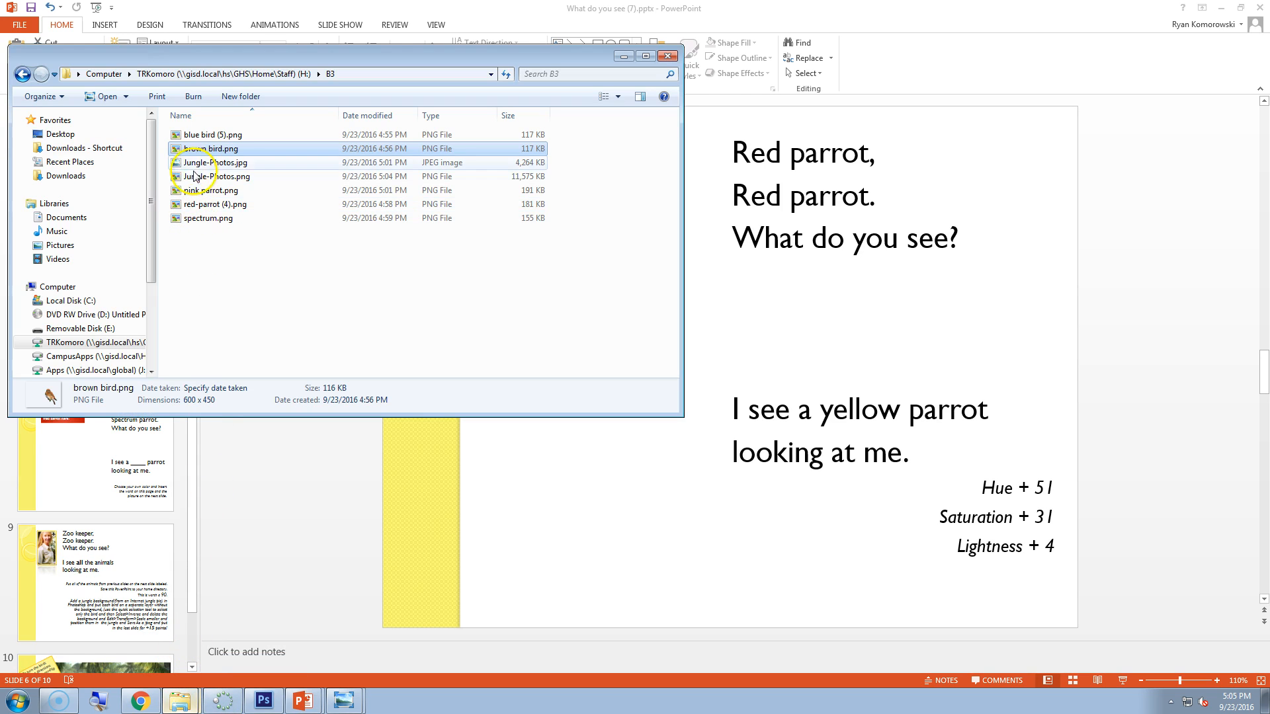
drag(205, 205, 567, 487)
drag(681, 378, 580, 351)
click(581, 232)
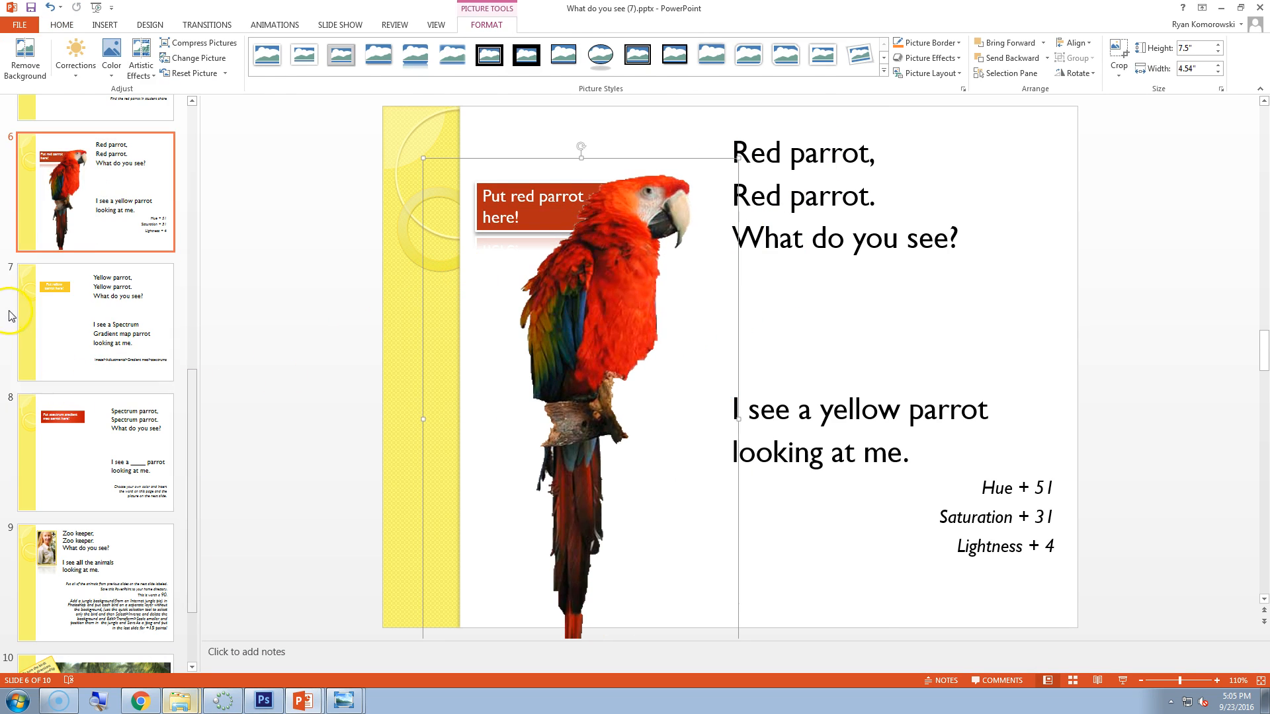
- Insert spectrum.png from the B3 folder on slide 8 and position it over the "Put spectrum gradient map parrot here!" label
click(61, 311)
click(62, 429)
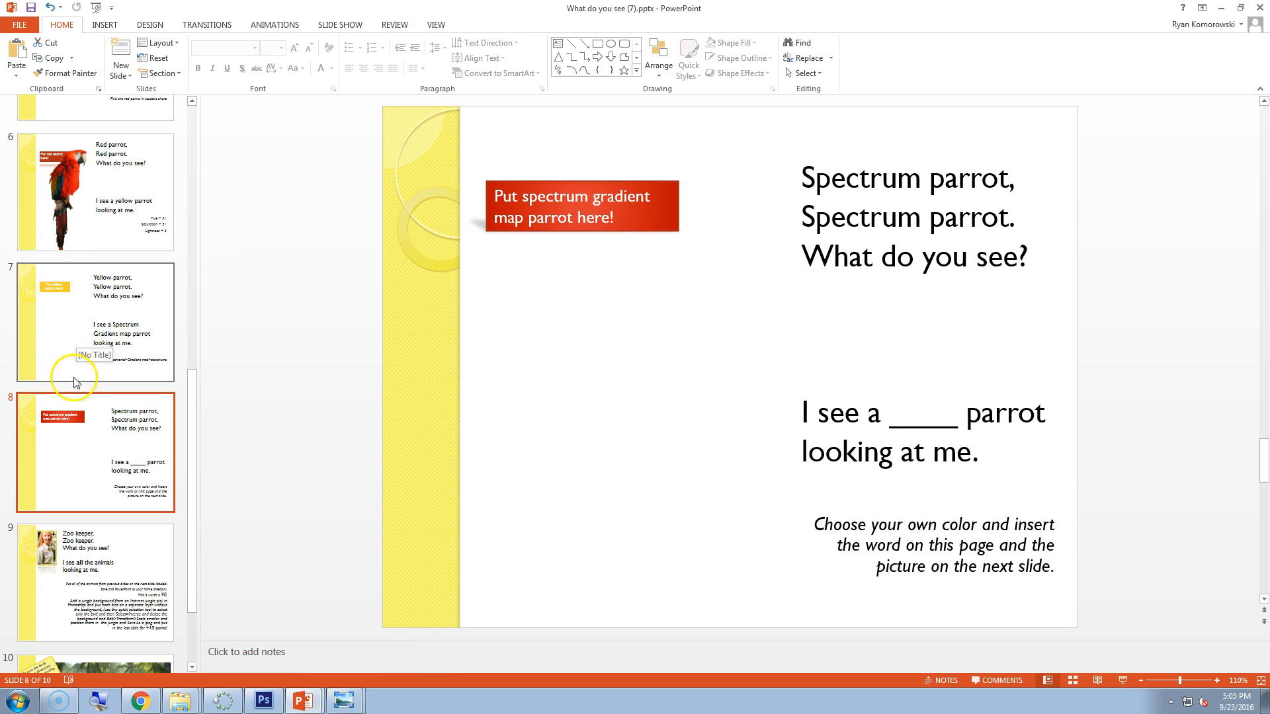
click(178, 662)
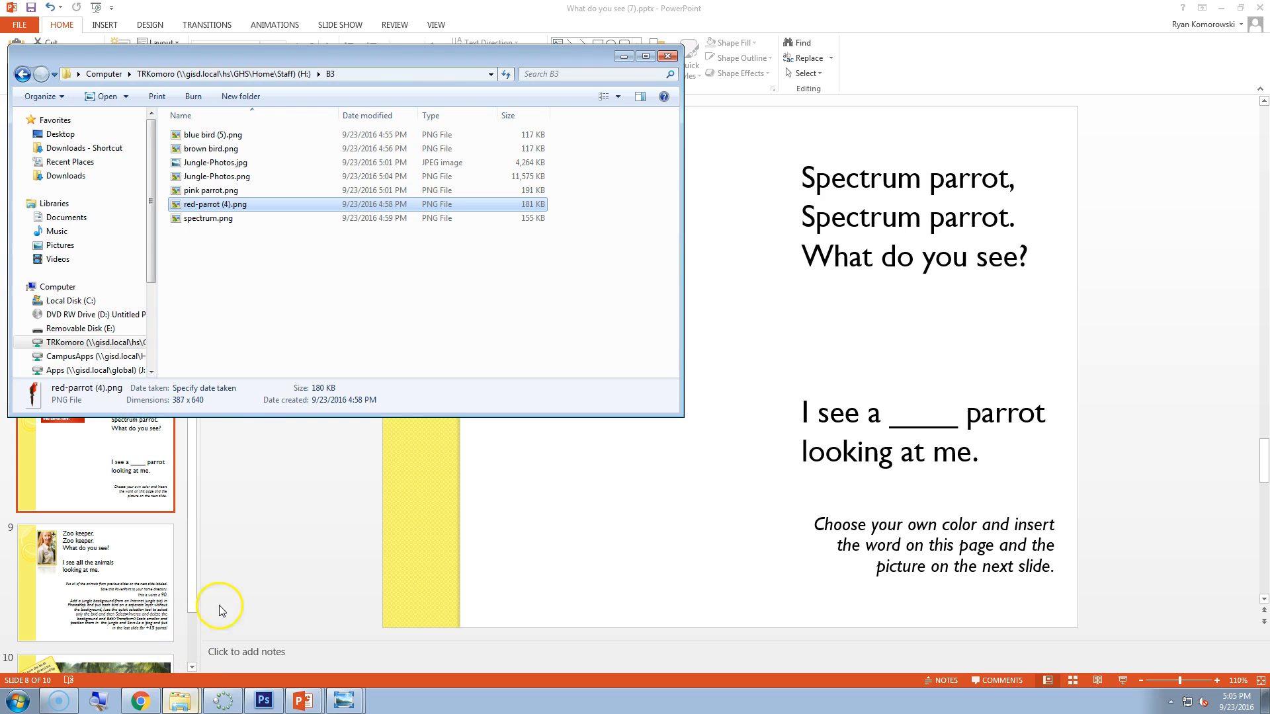
drag(201, 221, 629, 523)
drag(760, 304, 576, 325)
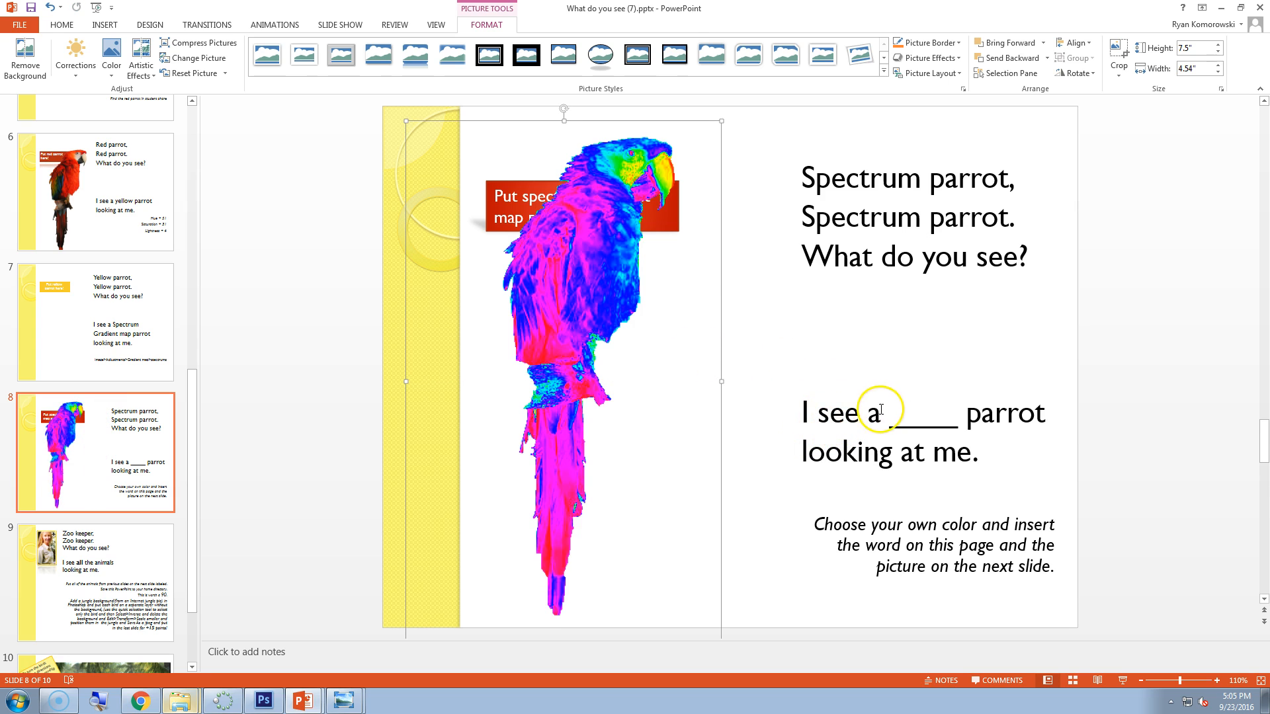
- Insert pink parrot.png from the B3 folder on slide 9 and place it on the right half of the zoo keeper page
click(112, 566)
mouse_move(225, 705)
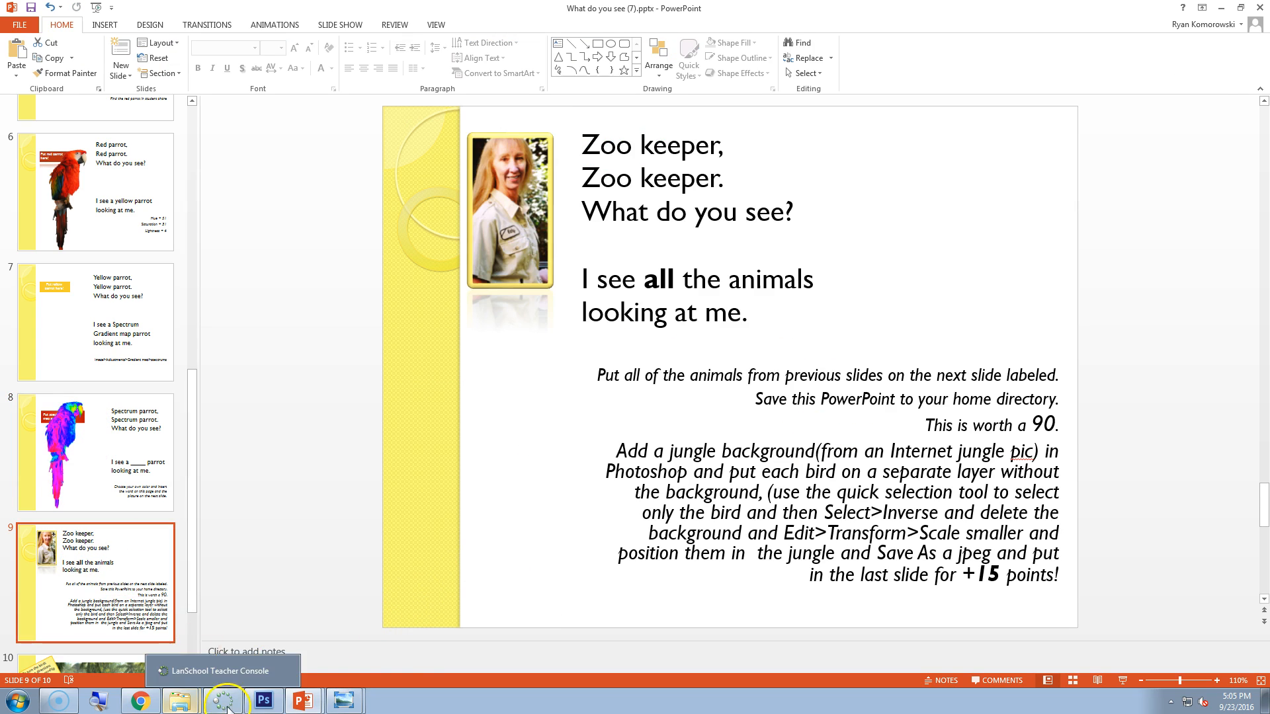
click(191, 702)
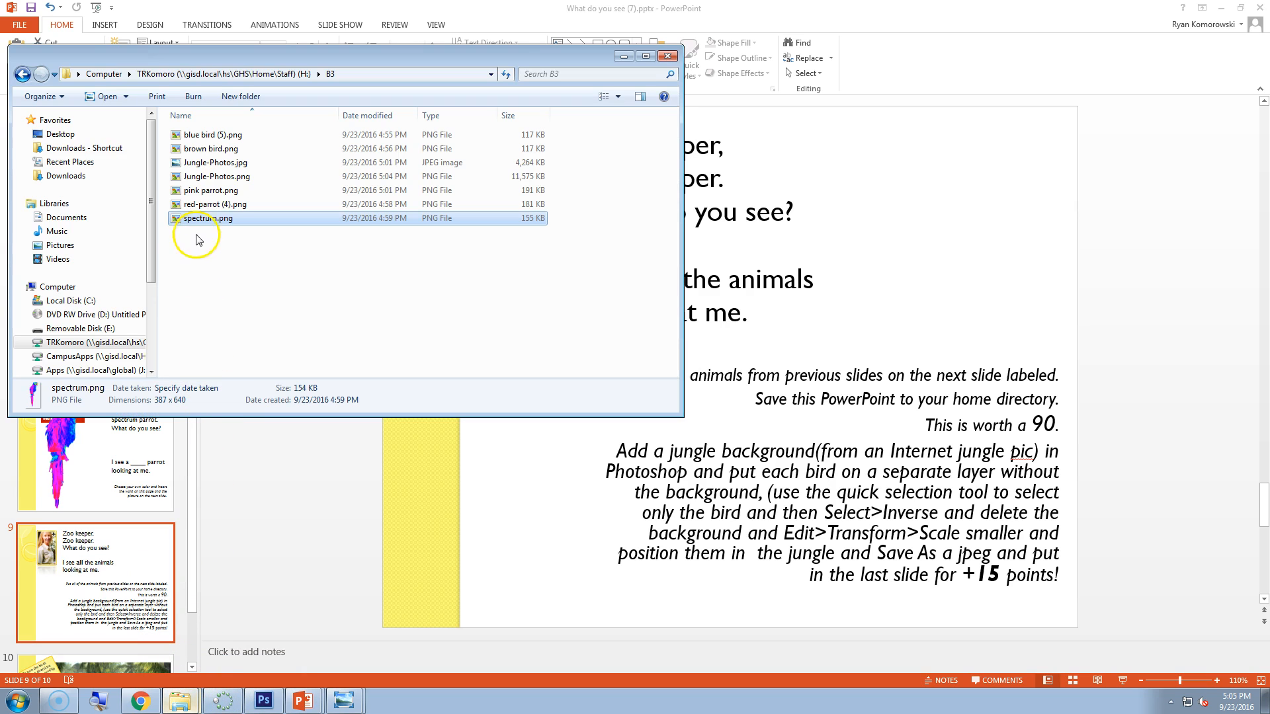
drag(210, 191, 805, 355)
click(753, 311)
drag(903, 305, 902, 306)
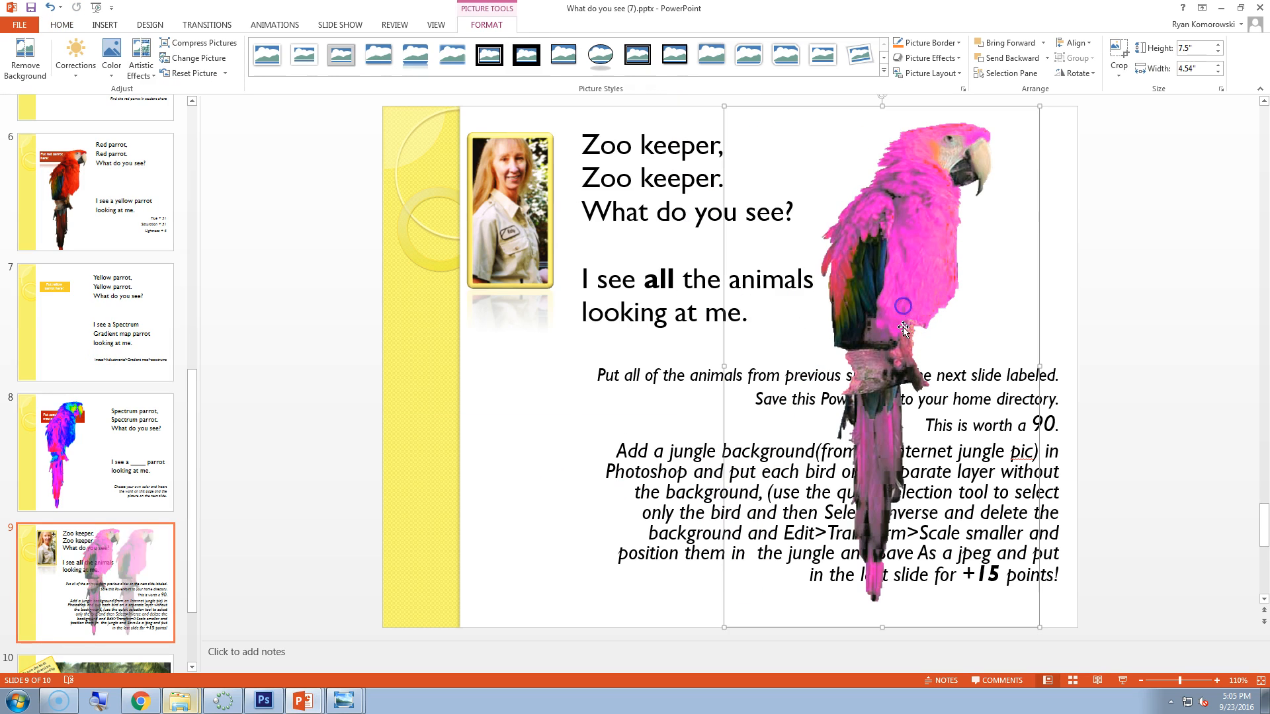
- Delete the sample jungle picture and the "You must create Your own project!" text from slide 10
click(85, 537)
scroll(86, 537, down, 3)
click(130, 610)
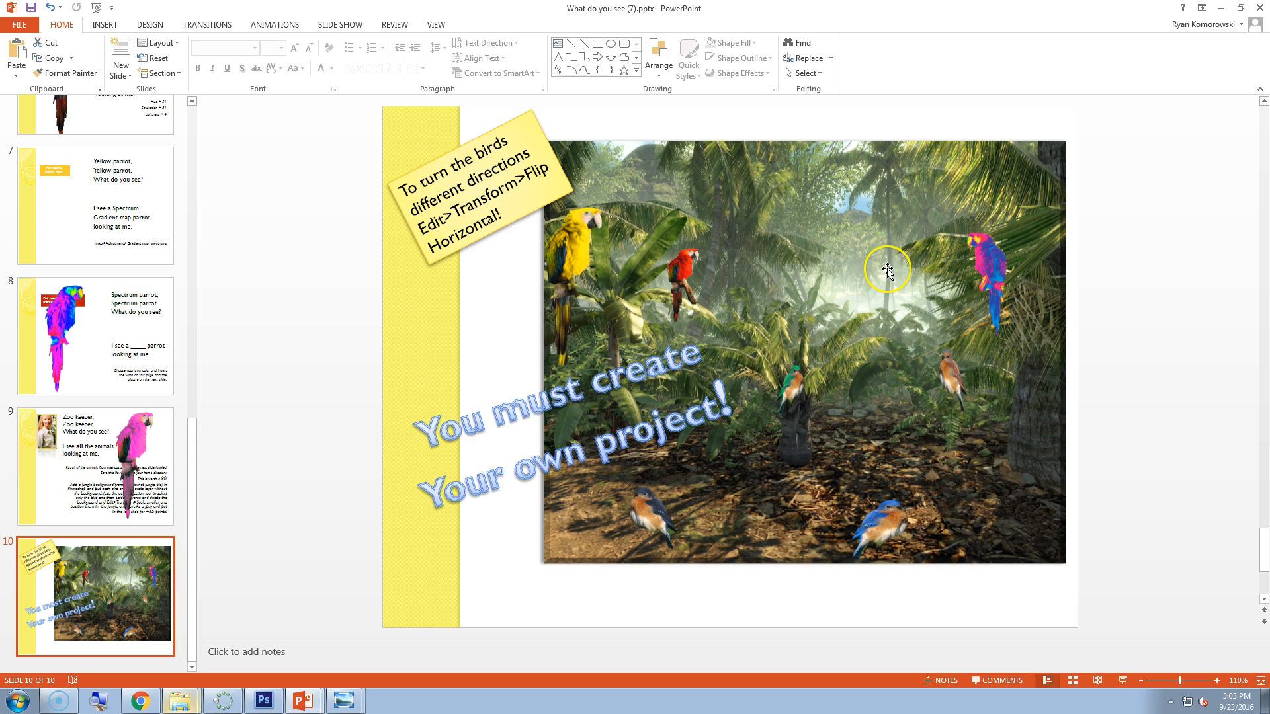
click(887, 271)
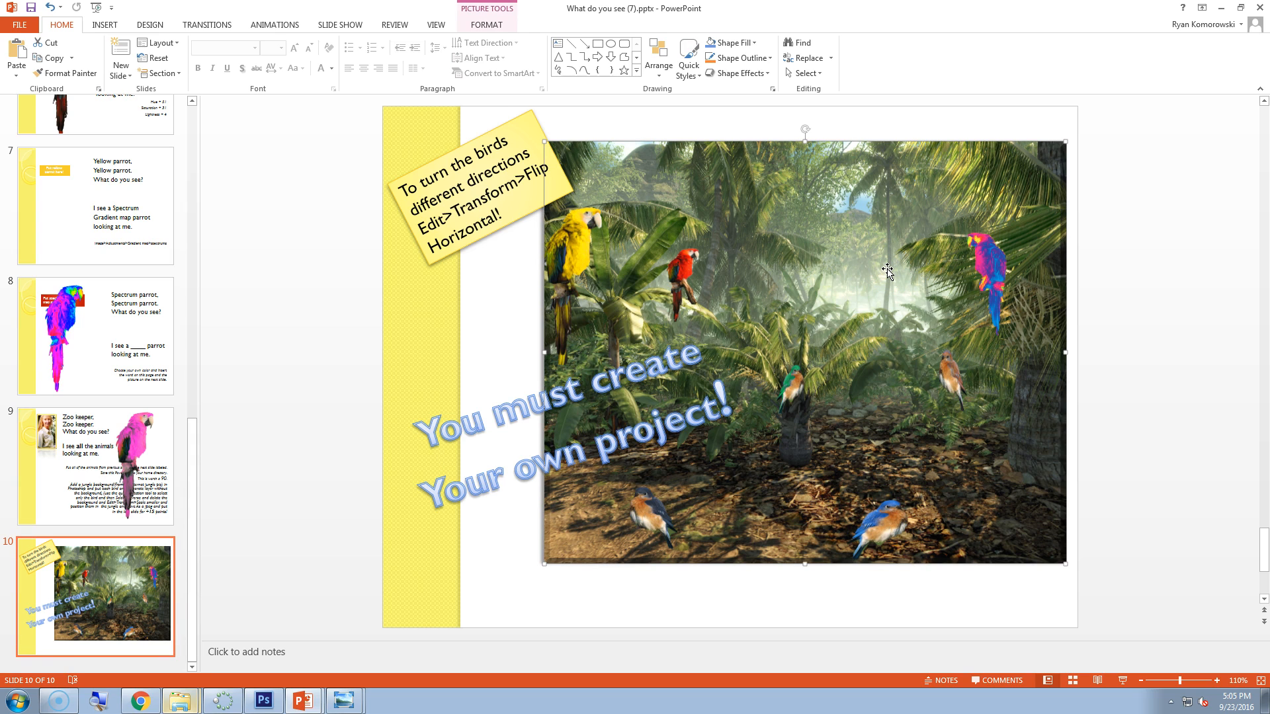
key(Delete)
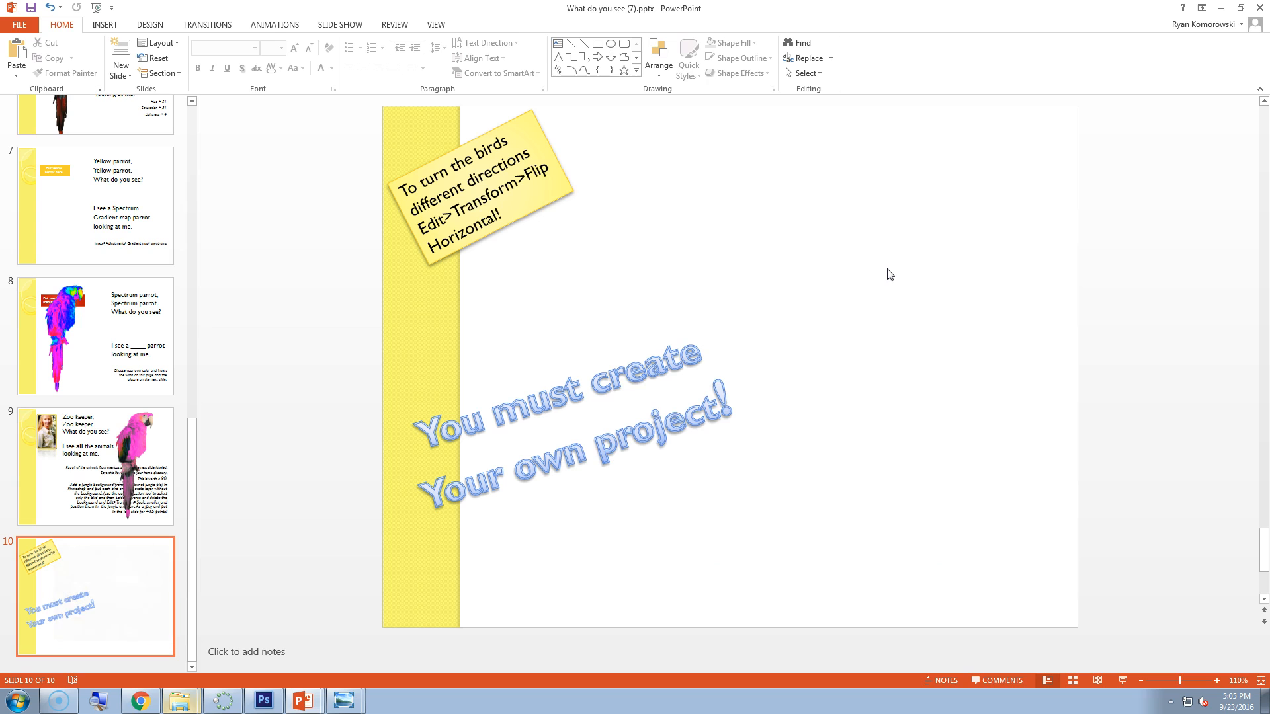
click(683, 358)
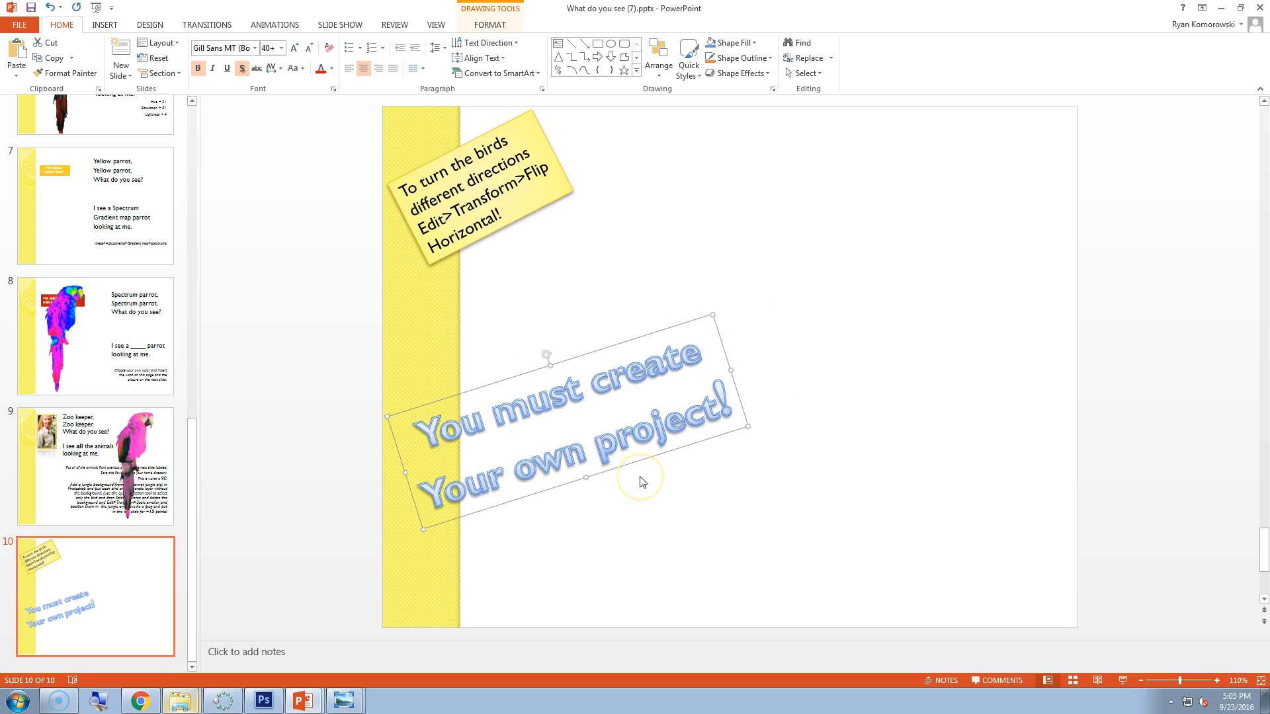
key(Delete)
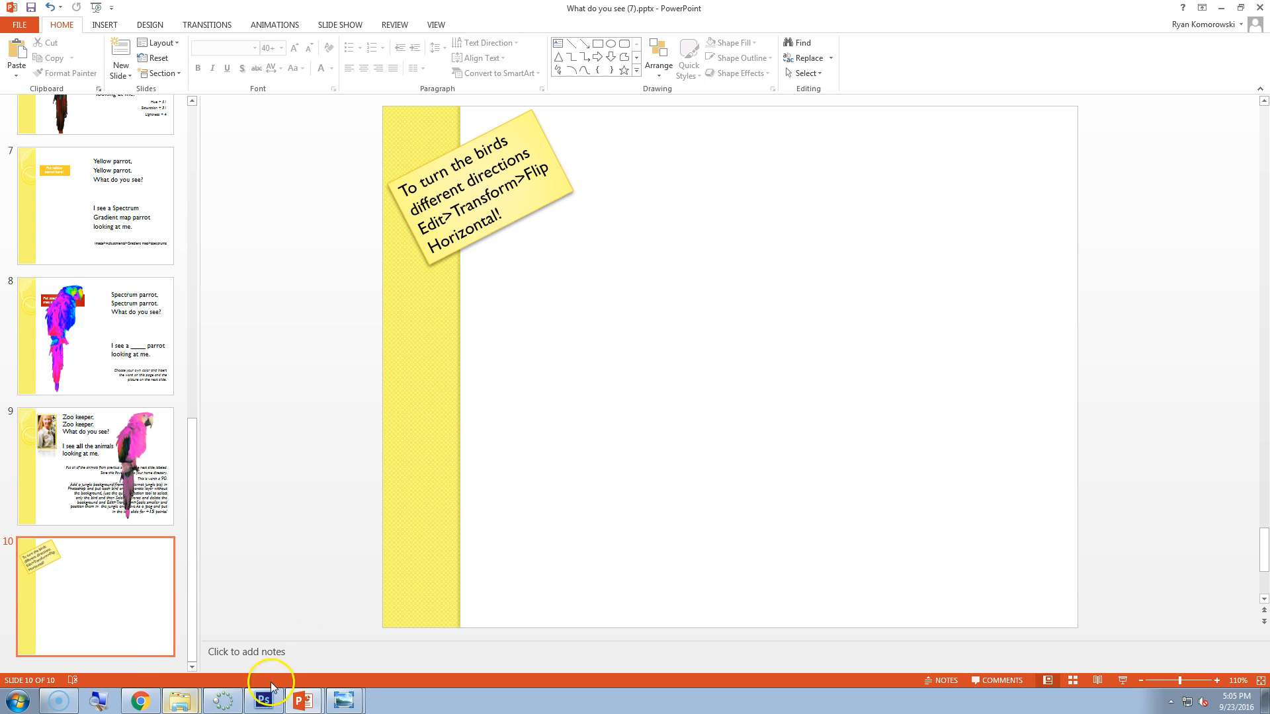
- Insert Jungle-Photos.png from the B3 folder on slide 10 and move it down to the slide's lower edge
click(187, 699)
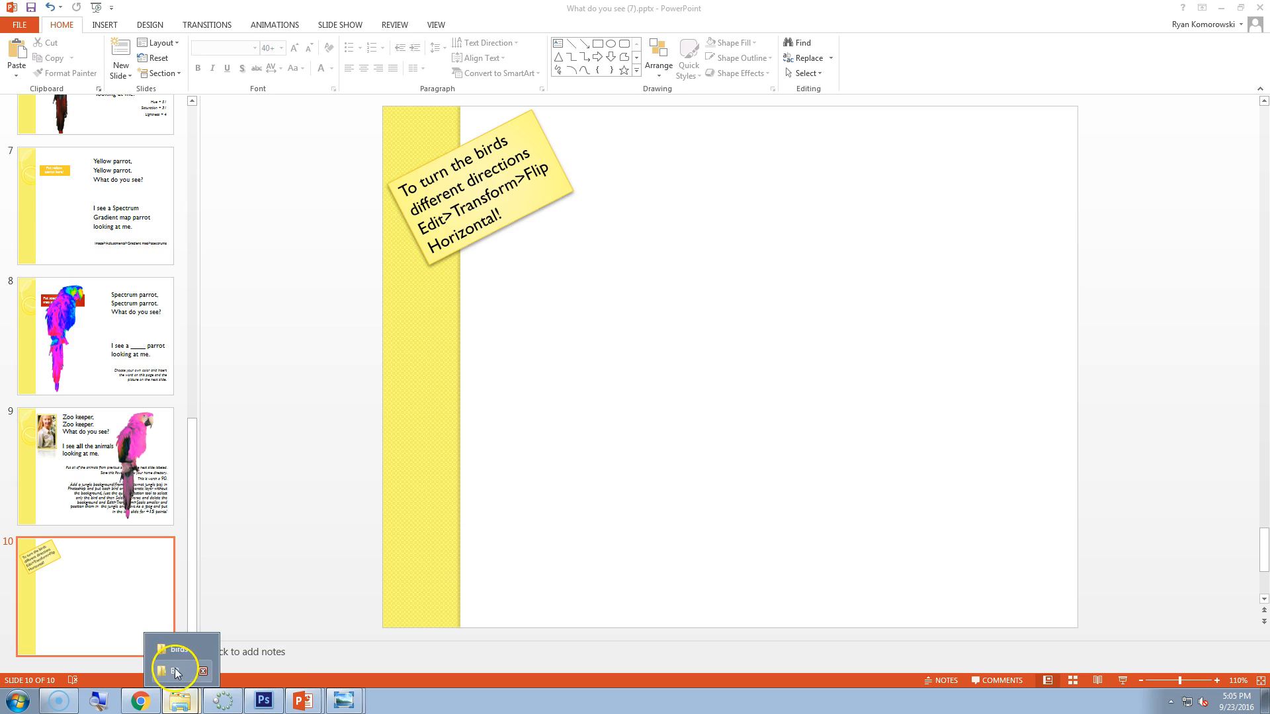
click(174, 671)
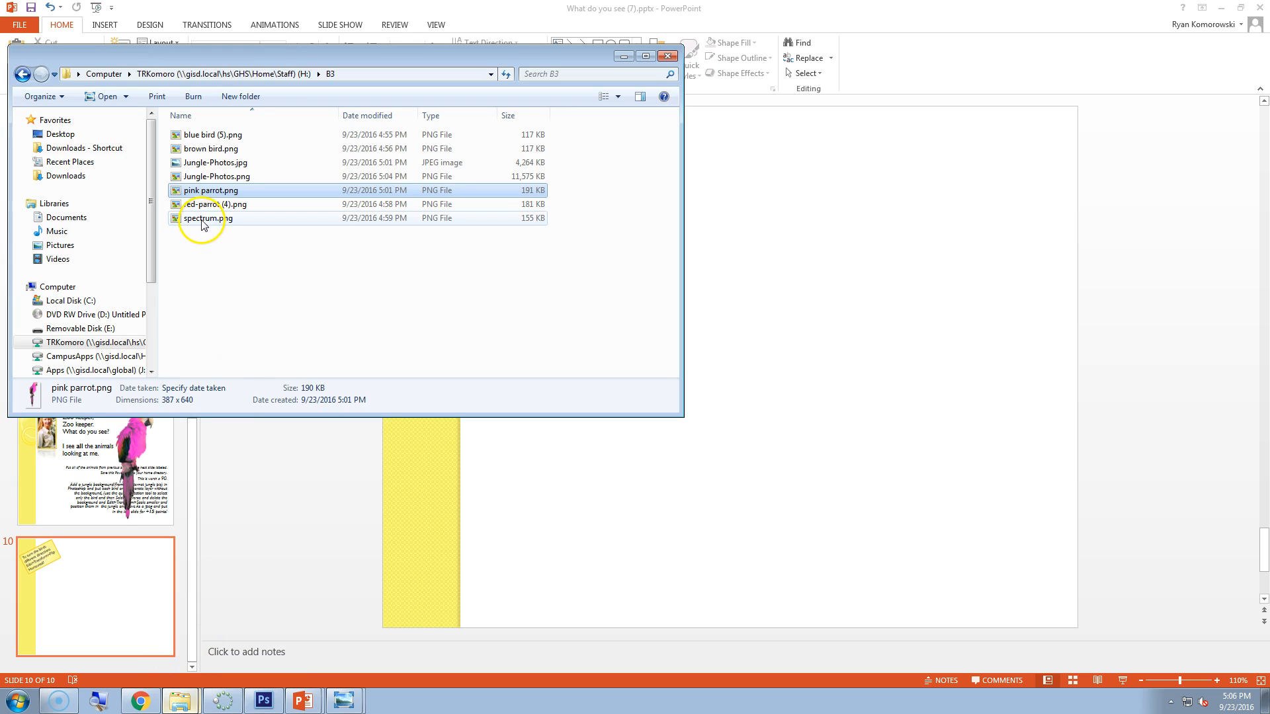
drag(210, 176, 826, 365)
click(822, 363)
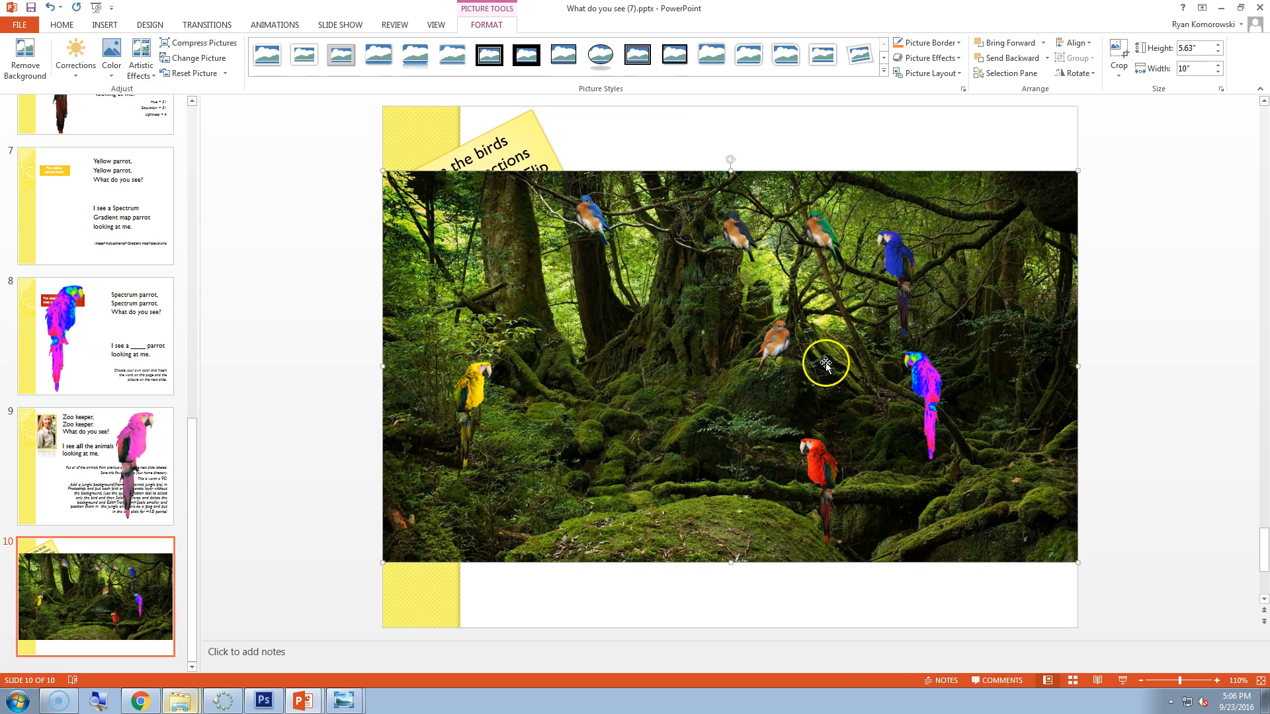
drag(713, 365, 715, 428)
click(729, 190)
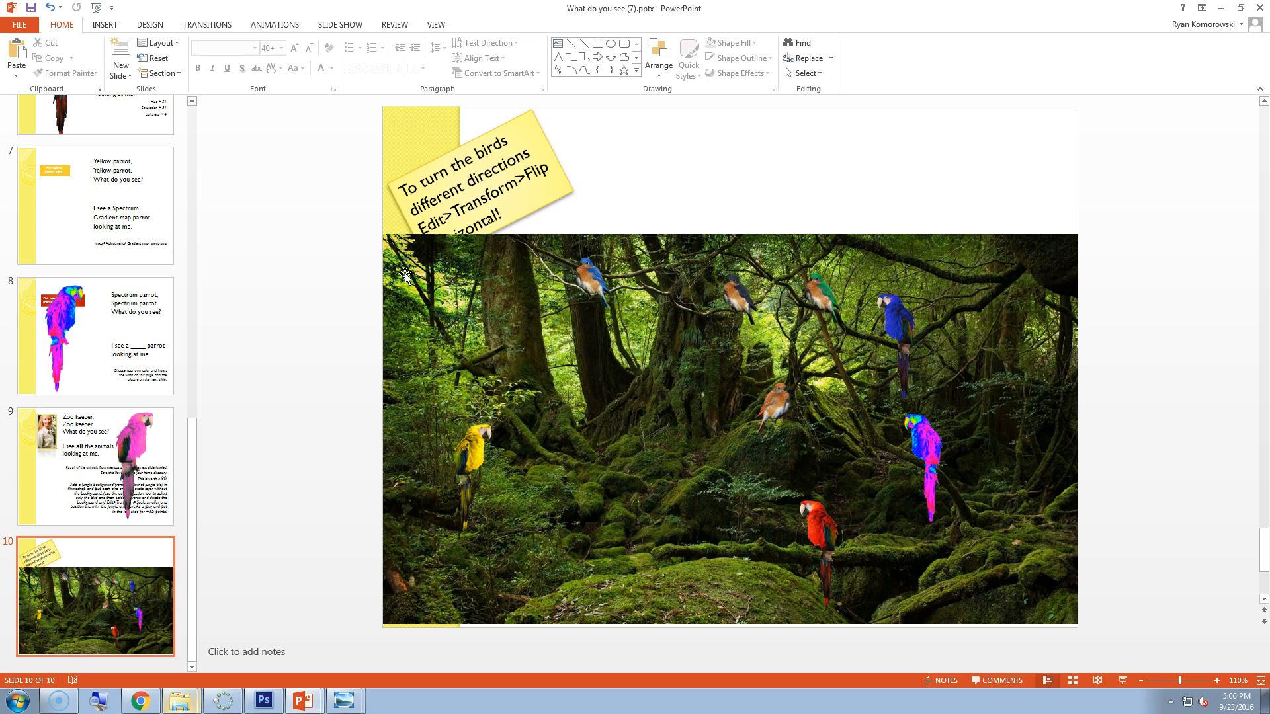
- Save a copy of the presentation as What do you see (7).pptx in the B3 folder on the H: drive
click(22, 27)
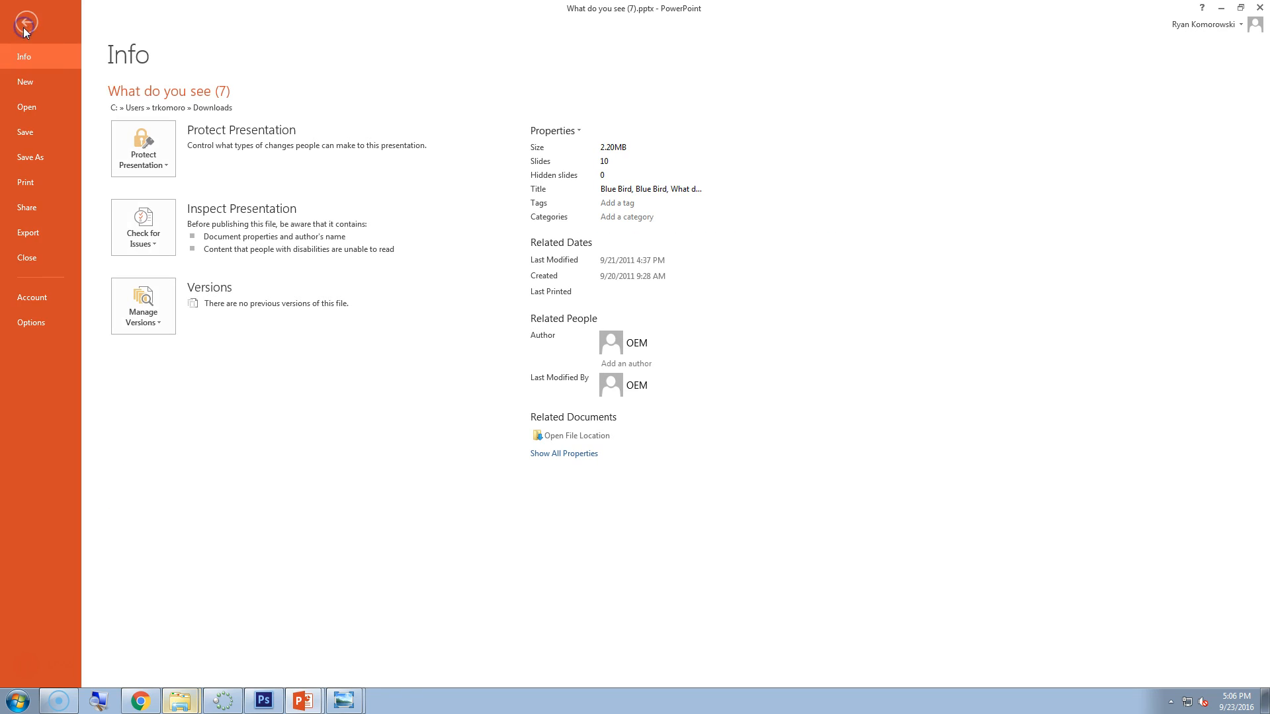
click(38, 157)
click(344, 423)
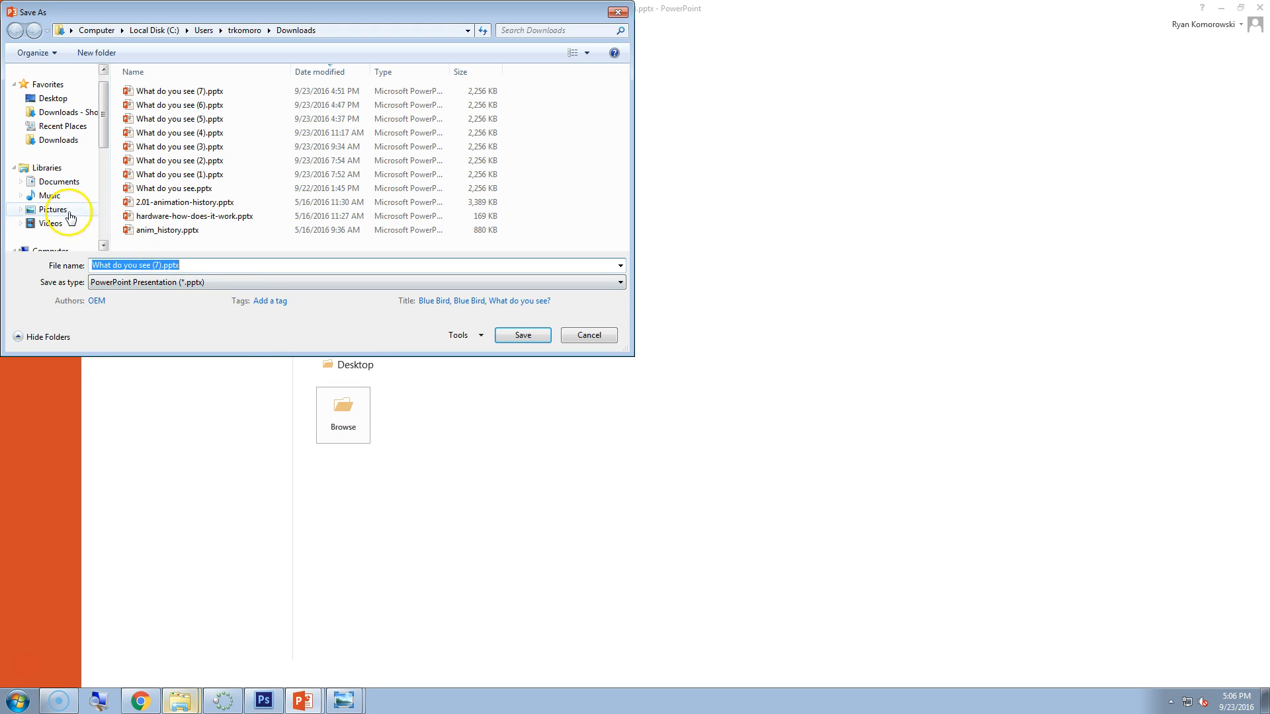
scroll(106, 141, down, 2)
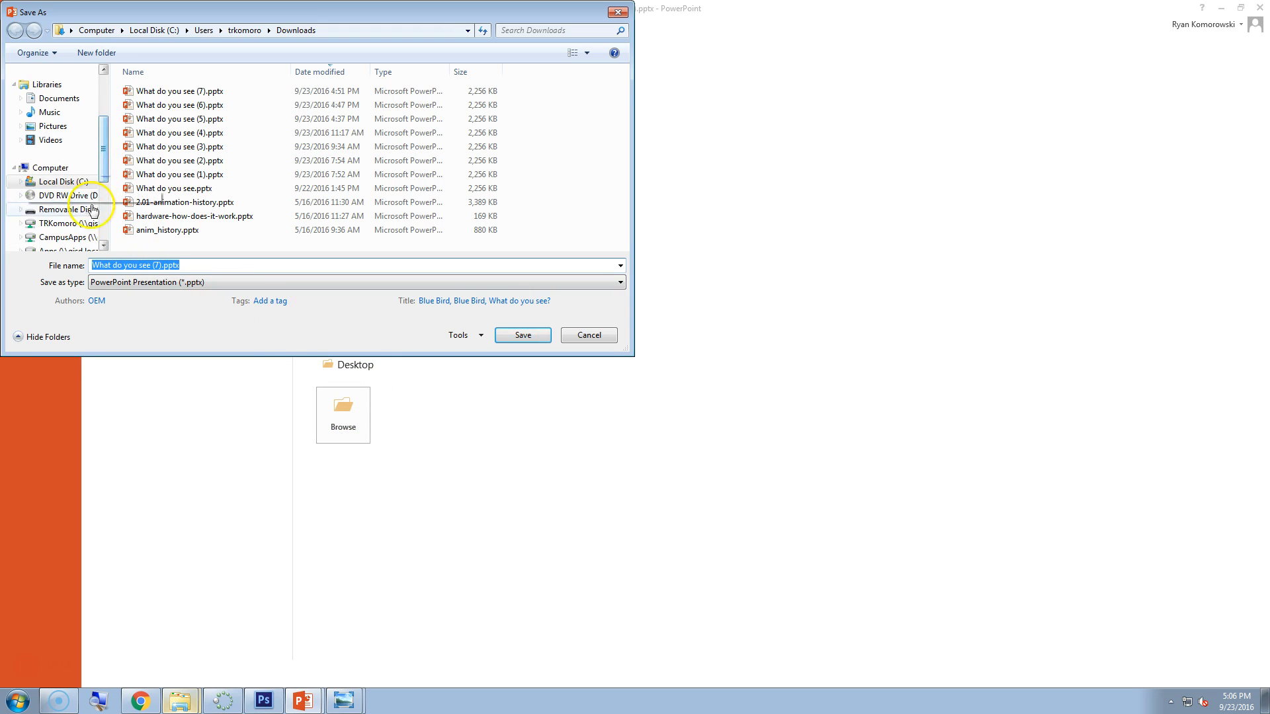
click(75, 224)
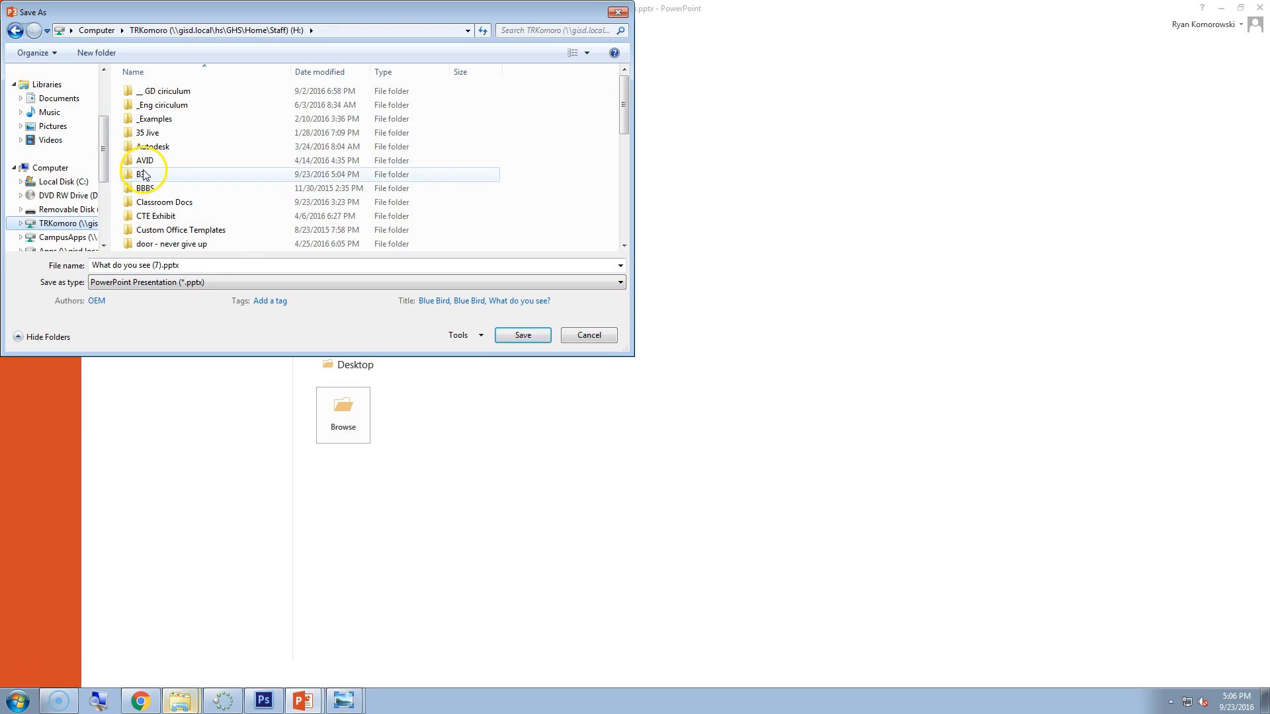
double_click(151, 175)
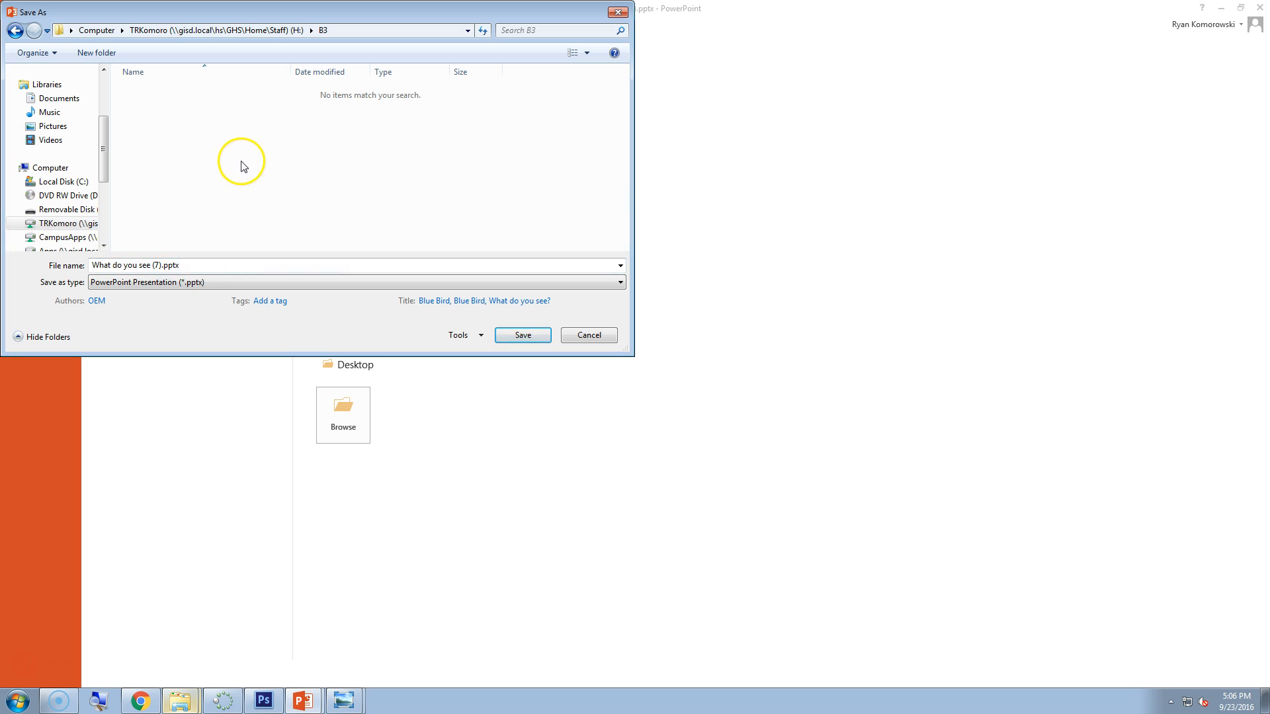
click(524, 341)
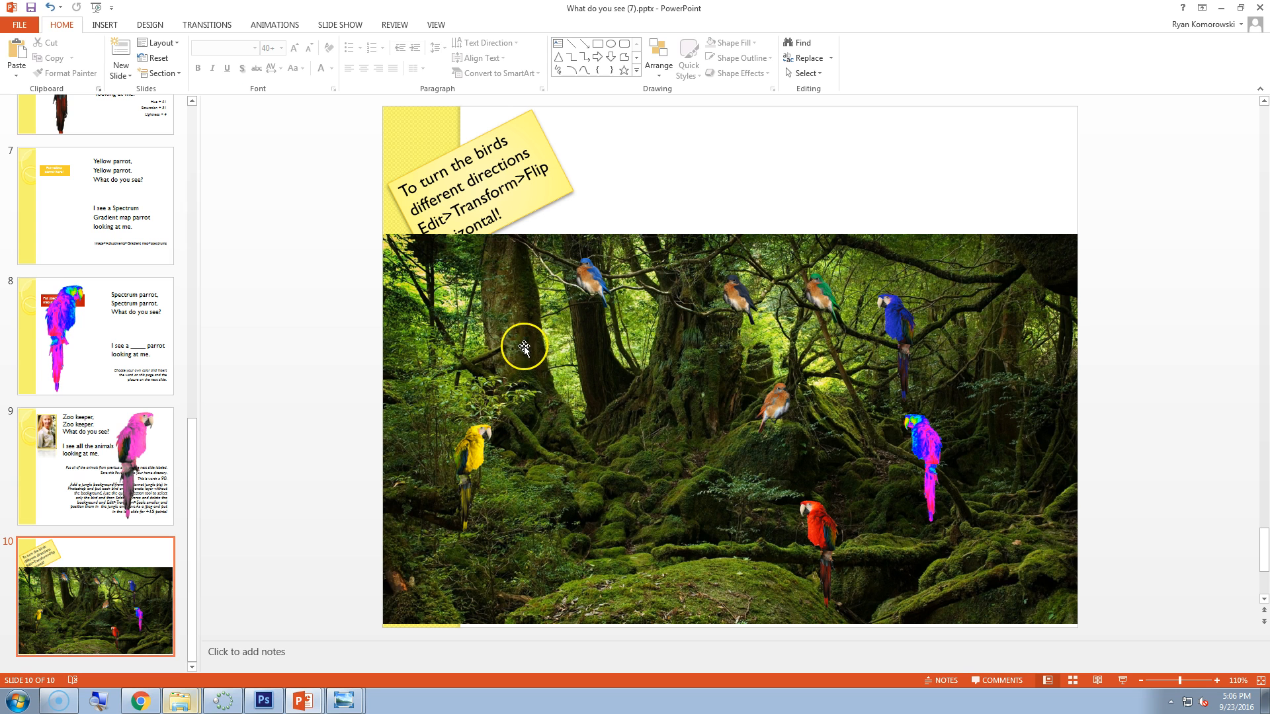
- Switch to the Google Classroom page in Chrome and close the blue bird.jpg preview to show the class stream
click(140, 701)
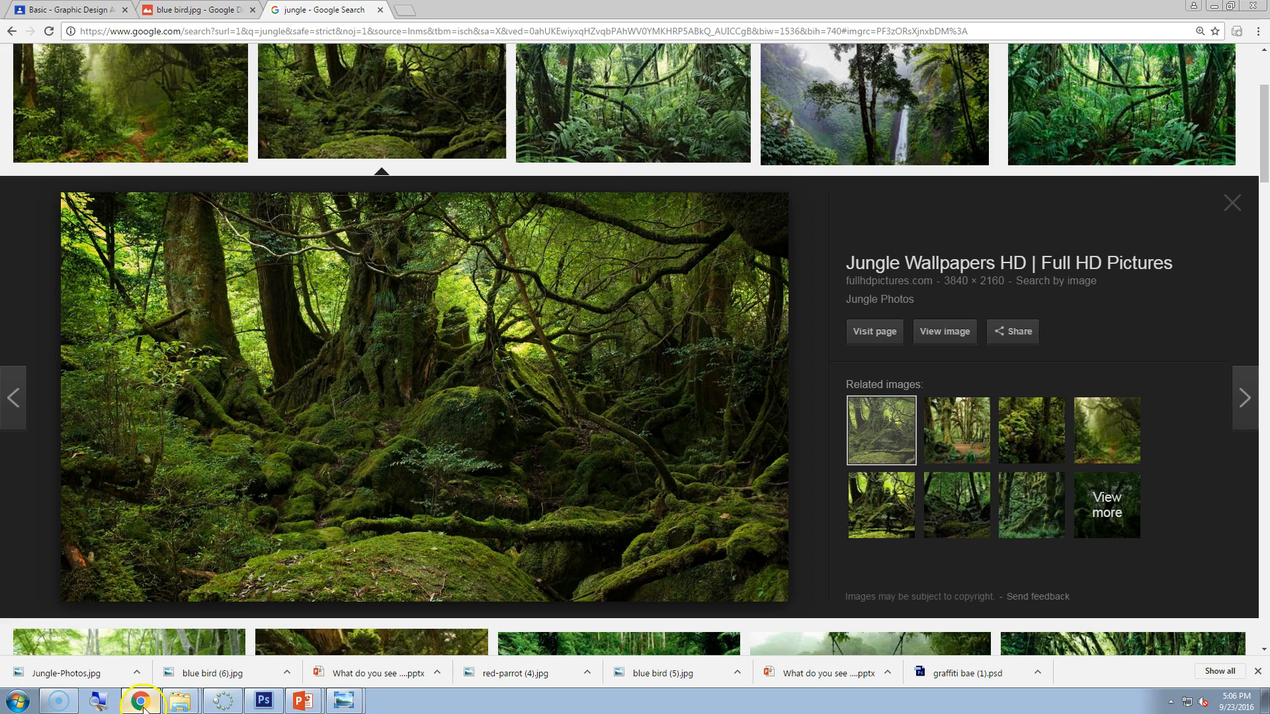
click(89, 9)
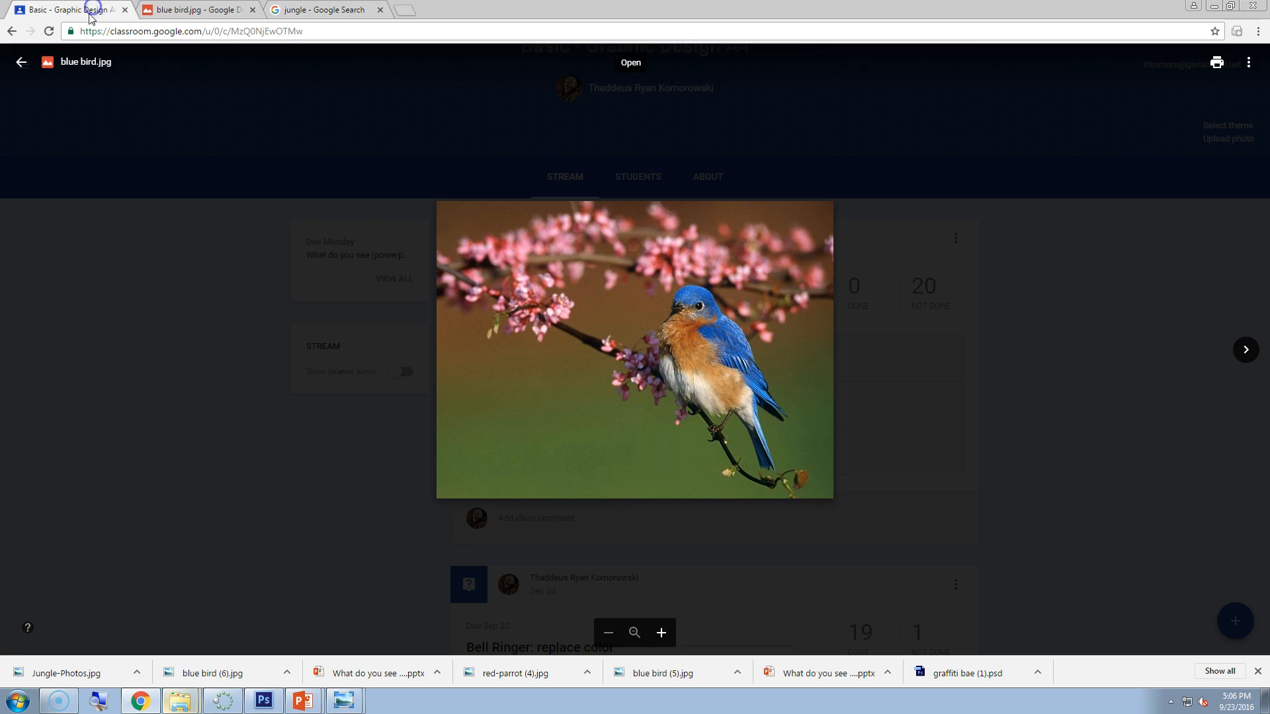
click(38, 80)
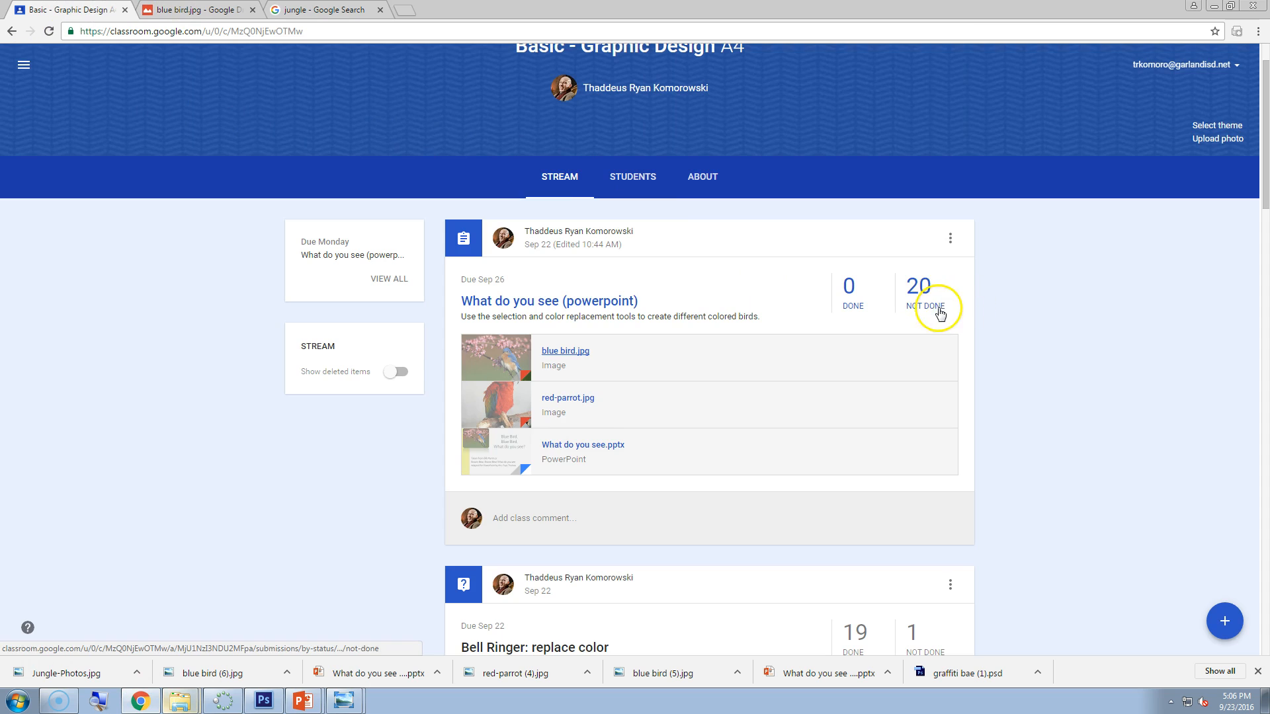